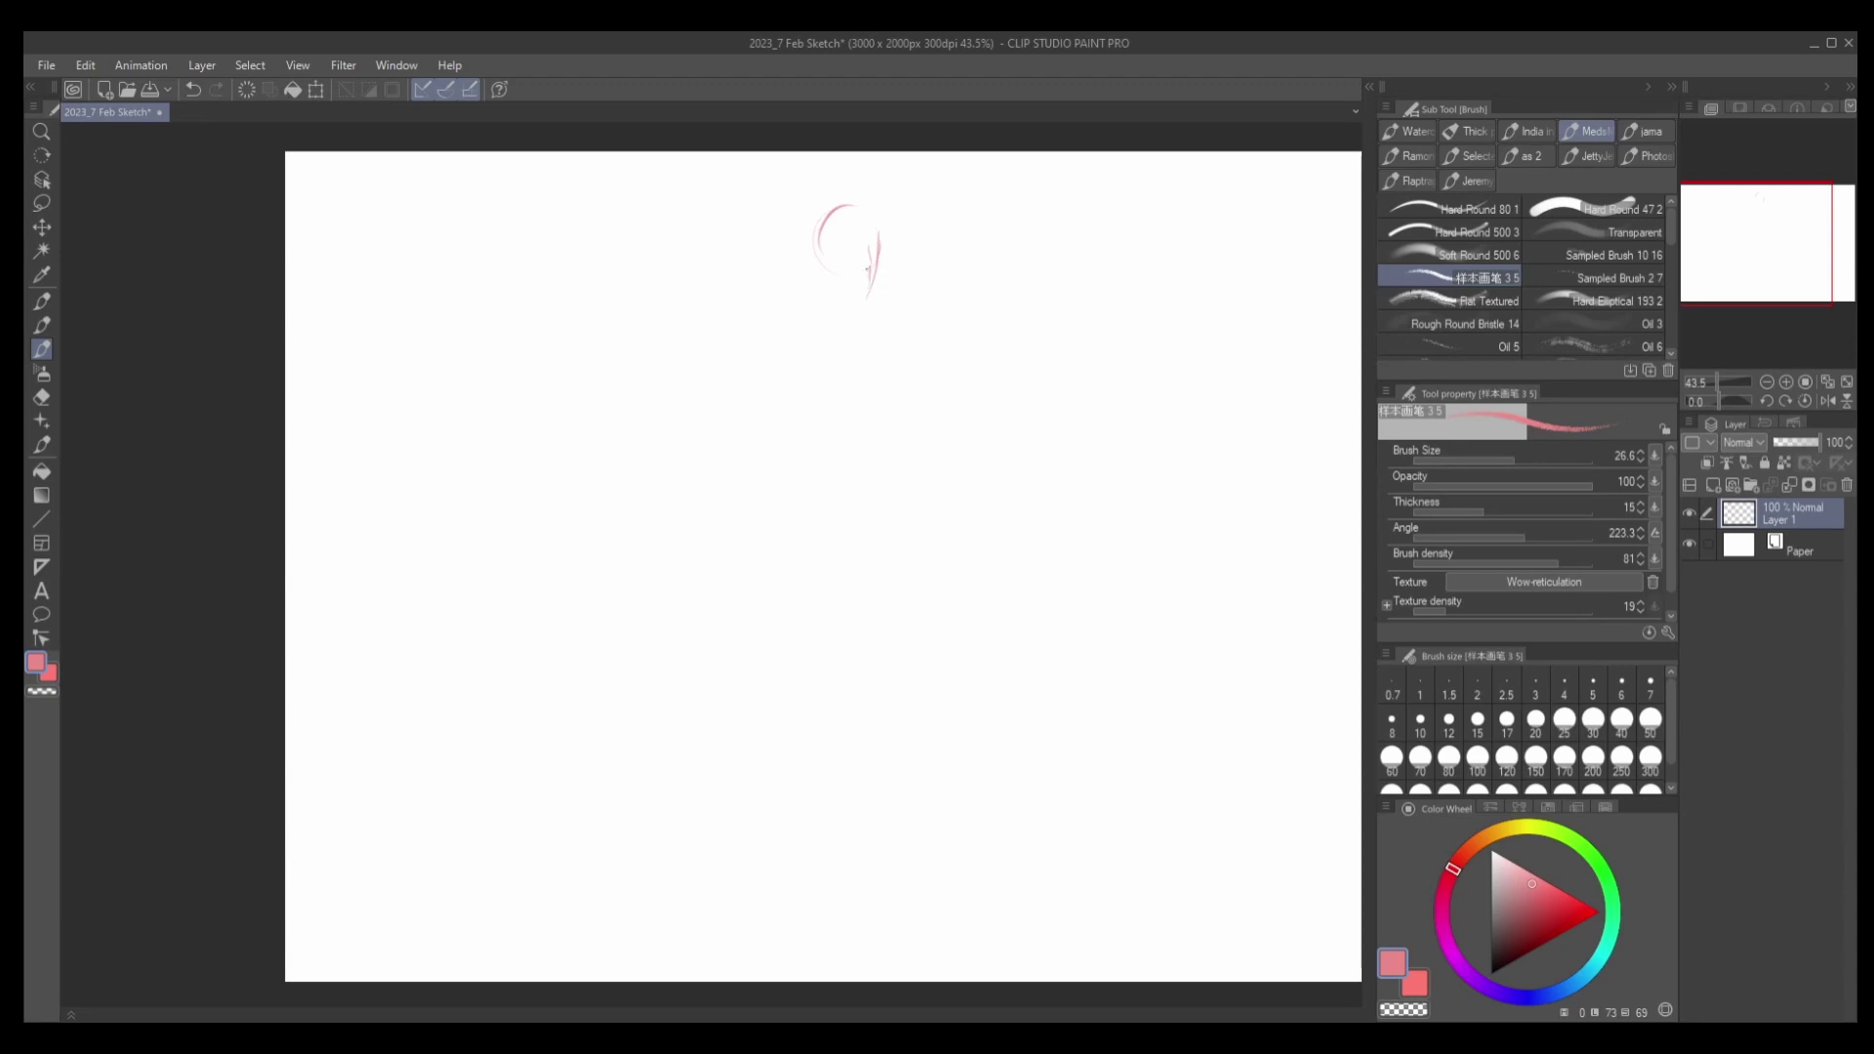
Sketch a neck, a shoulder line and a boxy upper torso below the head in light red.
key(ctrl+z)
drag(815, 293, 932, 283)
drag(832, 203, 824, 273)
key(ctrl+z)
mouse_move(818, 292)
mouse_down()
mouse_move(939, 288)
mouse_move(806, 317)
mouse_move(837, 405)
mouse_move(925, 395)
mouse_up()
key(ctrl+z)
key(ctrl+z)
drag(901, 290, 927, 412)
key(e)
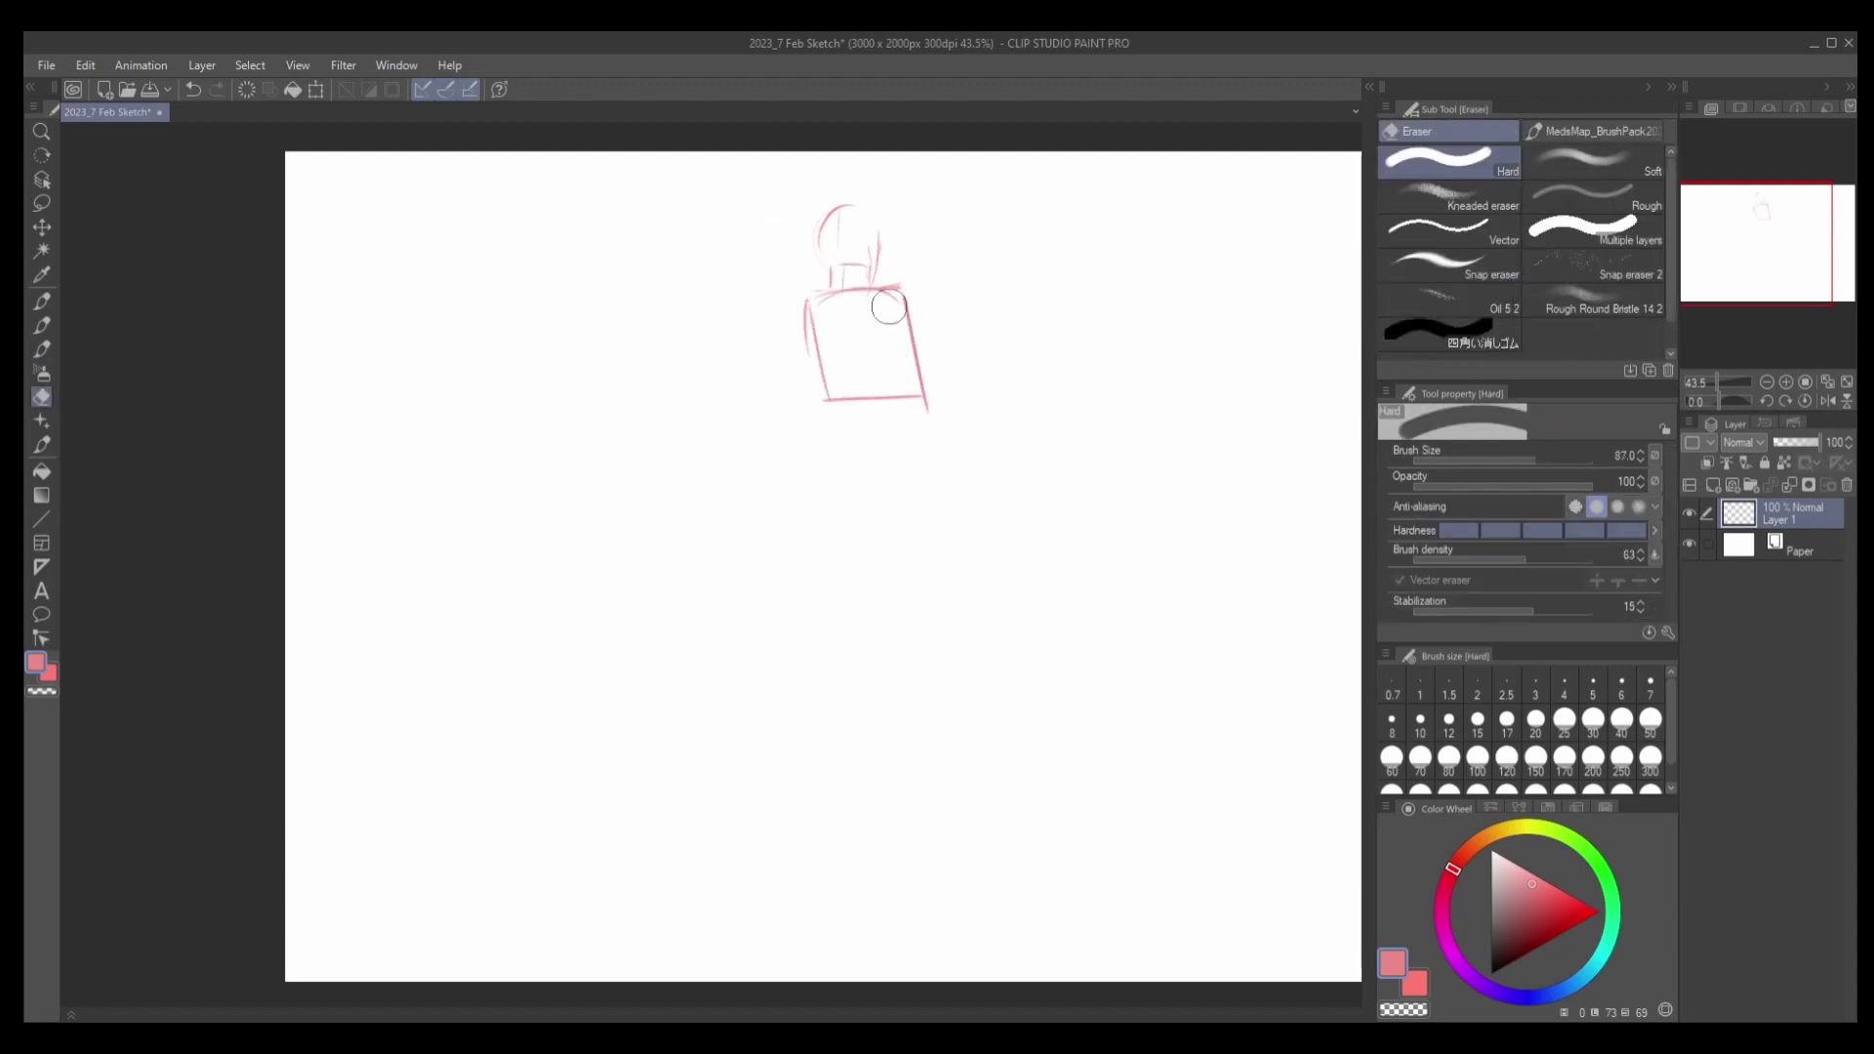
key(b)
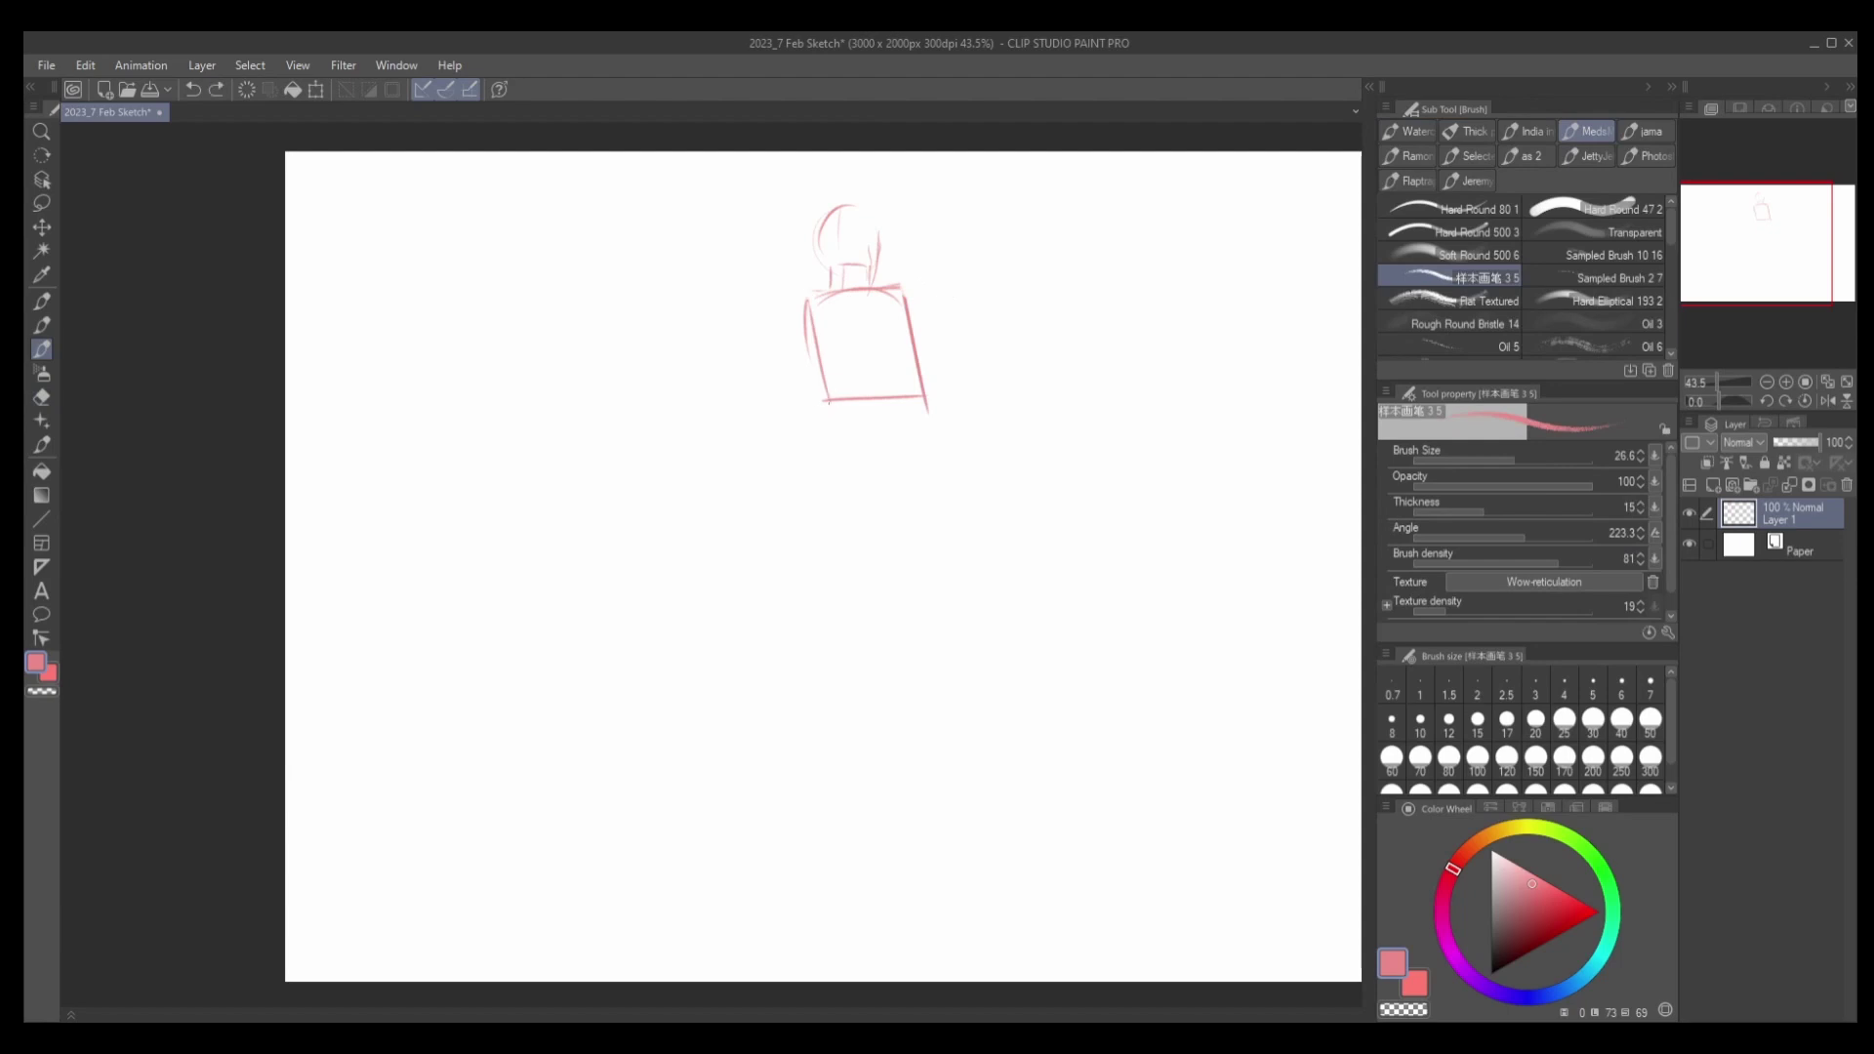
Narrow the torso by redrawing its right side and add a second edge line below its base.
drag(822, 396, 830, 417)
key(ctrl+z)
mouse_move(874, 291)
mouse_down()
mouse_move(907, 420)
mouse_move(928, 423)
mouse_move(868, 429)
mouse_move(899, 393)
mouse_move(913, 418)
mouse_move(920, 301)
mouse_move(927, 412)
mouse_up()
key(e)
key(b)
key(e)
key(b)
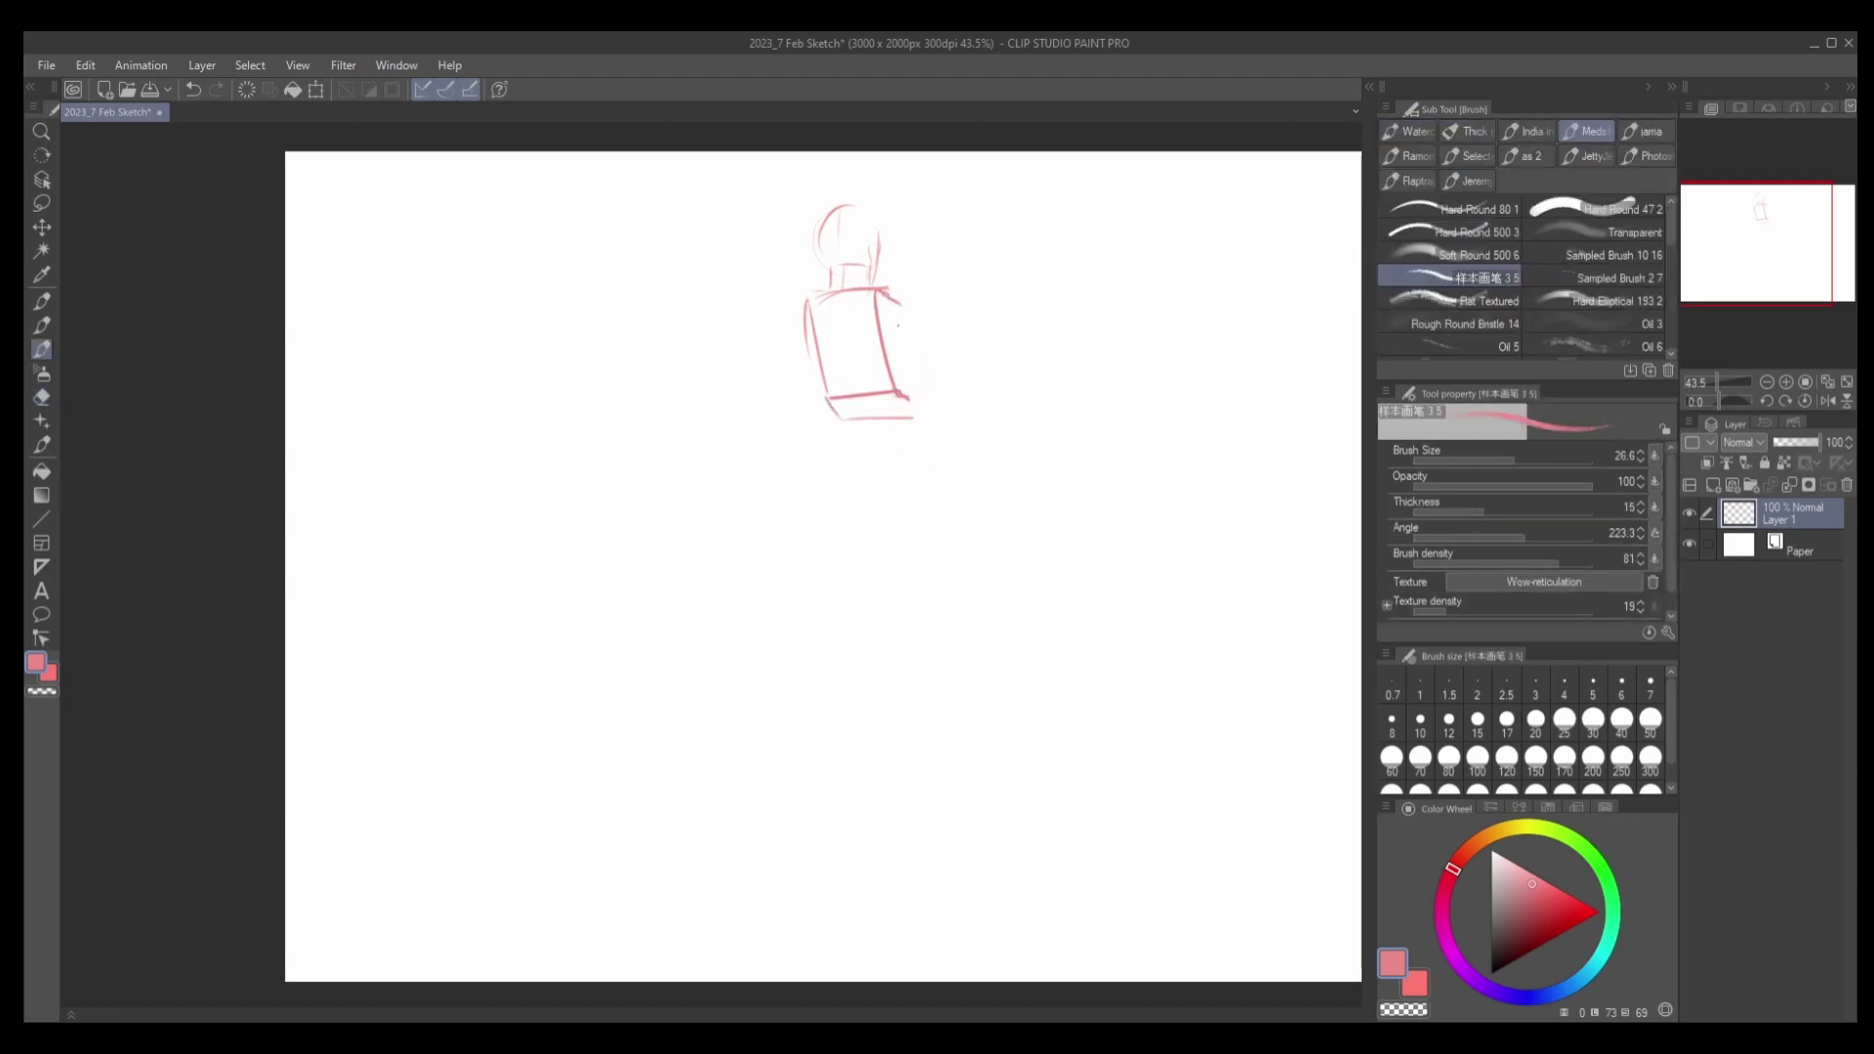
key(ctrl+z)
mouse_move(883, 291)
mouse_down()
mouse_move(914, 418)
mouse_move(915, 392)
mouse_up()
Sketch guide lines for both arms from the shoulders and a flat box for the pelvis below the waist.
mouse_move(886, 311)
mouse_down()
mouse_move(889, 458)
mouse_move(927, 575)
mouse_up()
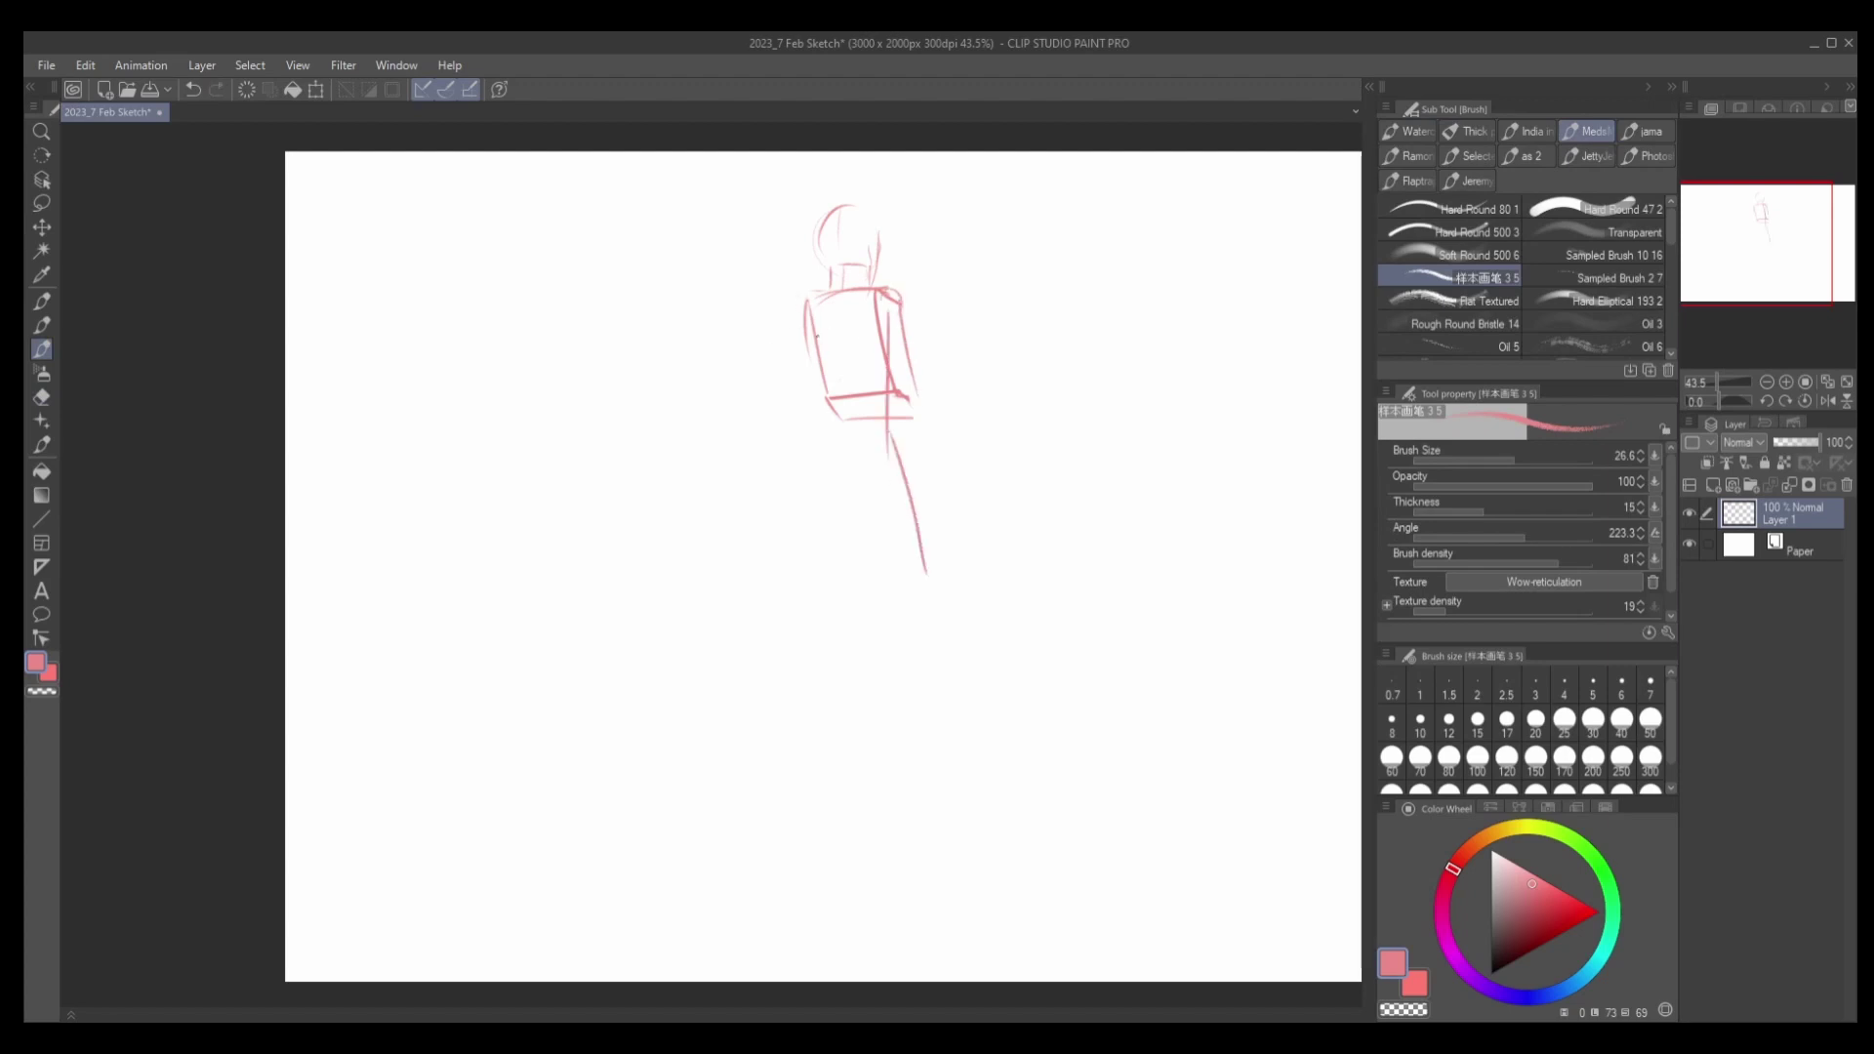
drag(810, 314, 795, 480)
mouse_move(835, 401)
mouse_down()
mouse_move(833, 455)
mouse_move(935, 451)
mouse_move(907, 442)
mouse_move(923, 445)
mouse_move(822, 485)
mouse_up()
key(ctrl+z)
key(ctrl+z)
mouse_move(821, 485)
mouse_down()
mouse_move(927, 482)
mouse_move(874, 514)
mouse_move(823, 494)
mouse_up()
key(ctrl+z)
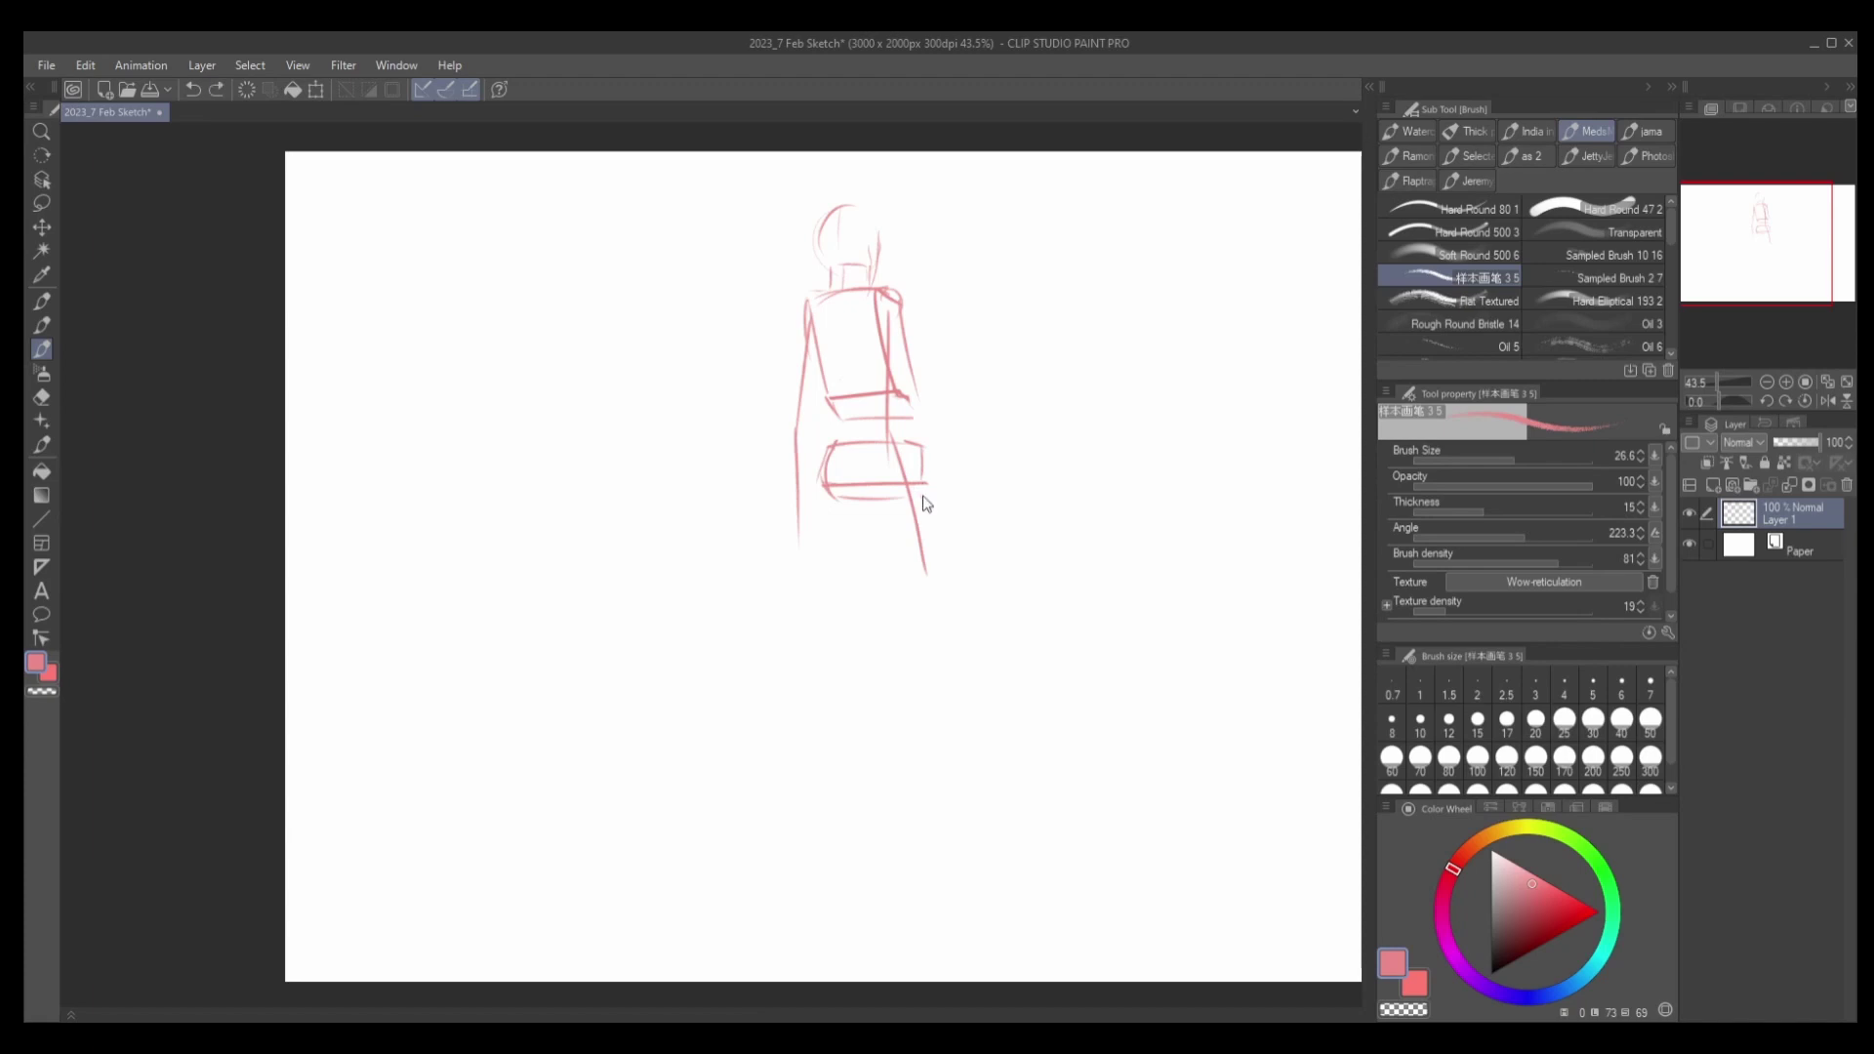
Add the side of the pelvis, a rounded right hand and two long parallel lines for a sword slanting down to the right.
key(ctrl+z)
mouse_move(910, 444)
mouse_down()
mouse_move(928, 530)
mouse_move(1203, 625)
mouse_move(857, 507)
mouse_up()
key(ctrl+z)
key(ctrl+z)
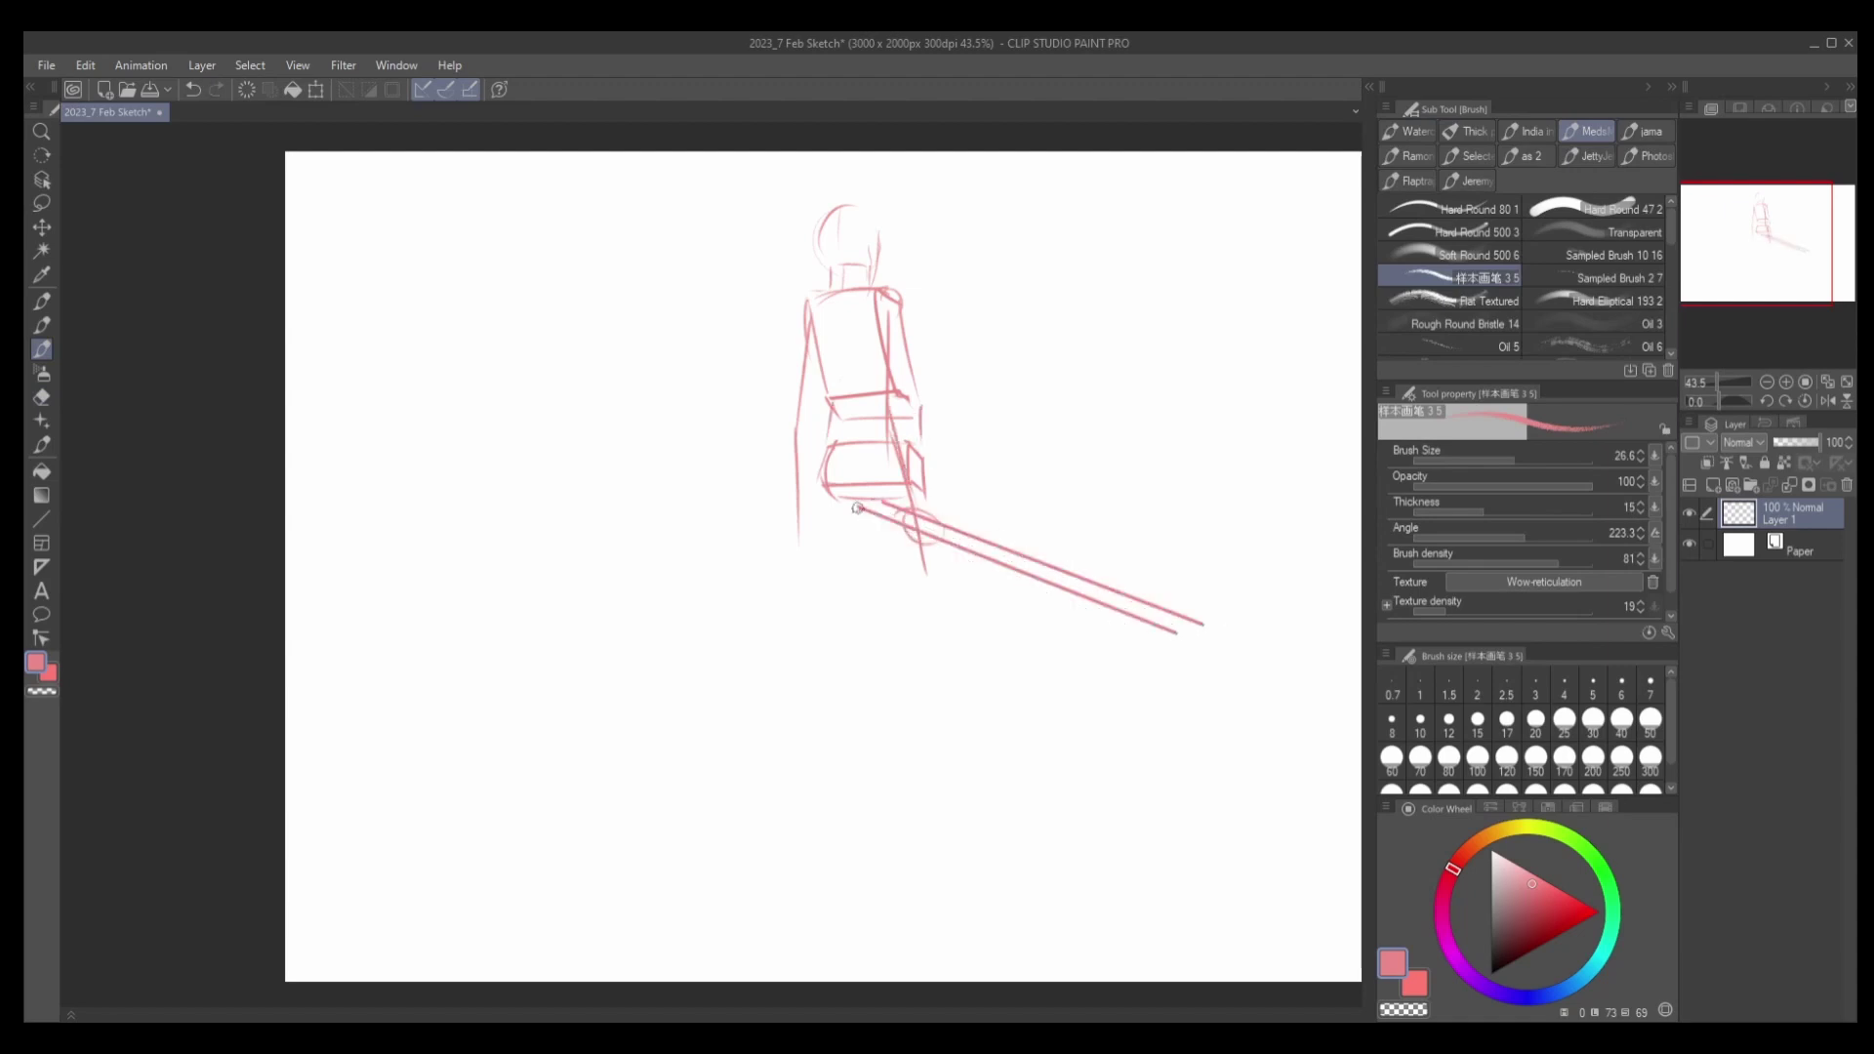
Flesh out the hanging left arm with upper arm and forearm contours along its guide line.
key(ctrl+z)
drag(818, 359, 801, 431)
drag(806, 327, 804, 534)
drag(825, 459, 802, 512)
key(ctrl+z)
key(ctrl+z)
drag(800, 422, 789, 556)
key(ctrl+z)
key(ctrl+z)
drag(798, 460, 791, 551)
key(ctrl+z)
mouse_move(795, 437)
mouse_down()
mouse_move(792, 554)
mouse_move(798, 394)
mouse_up()
key(ctrl+z)
key(ctrl+z)
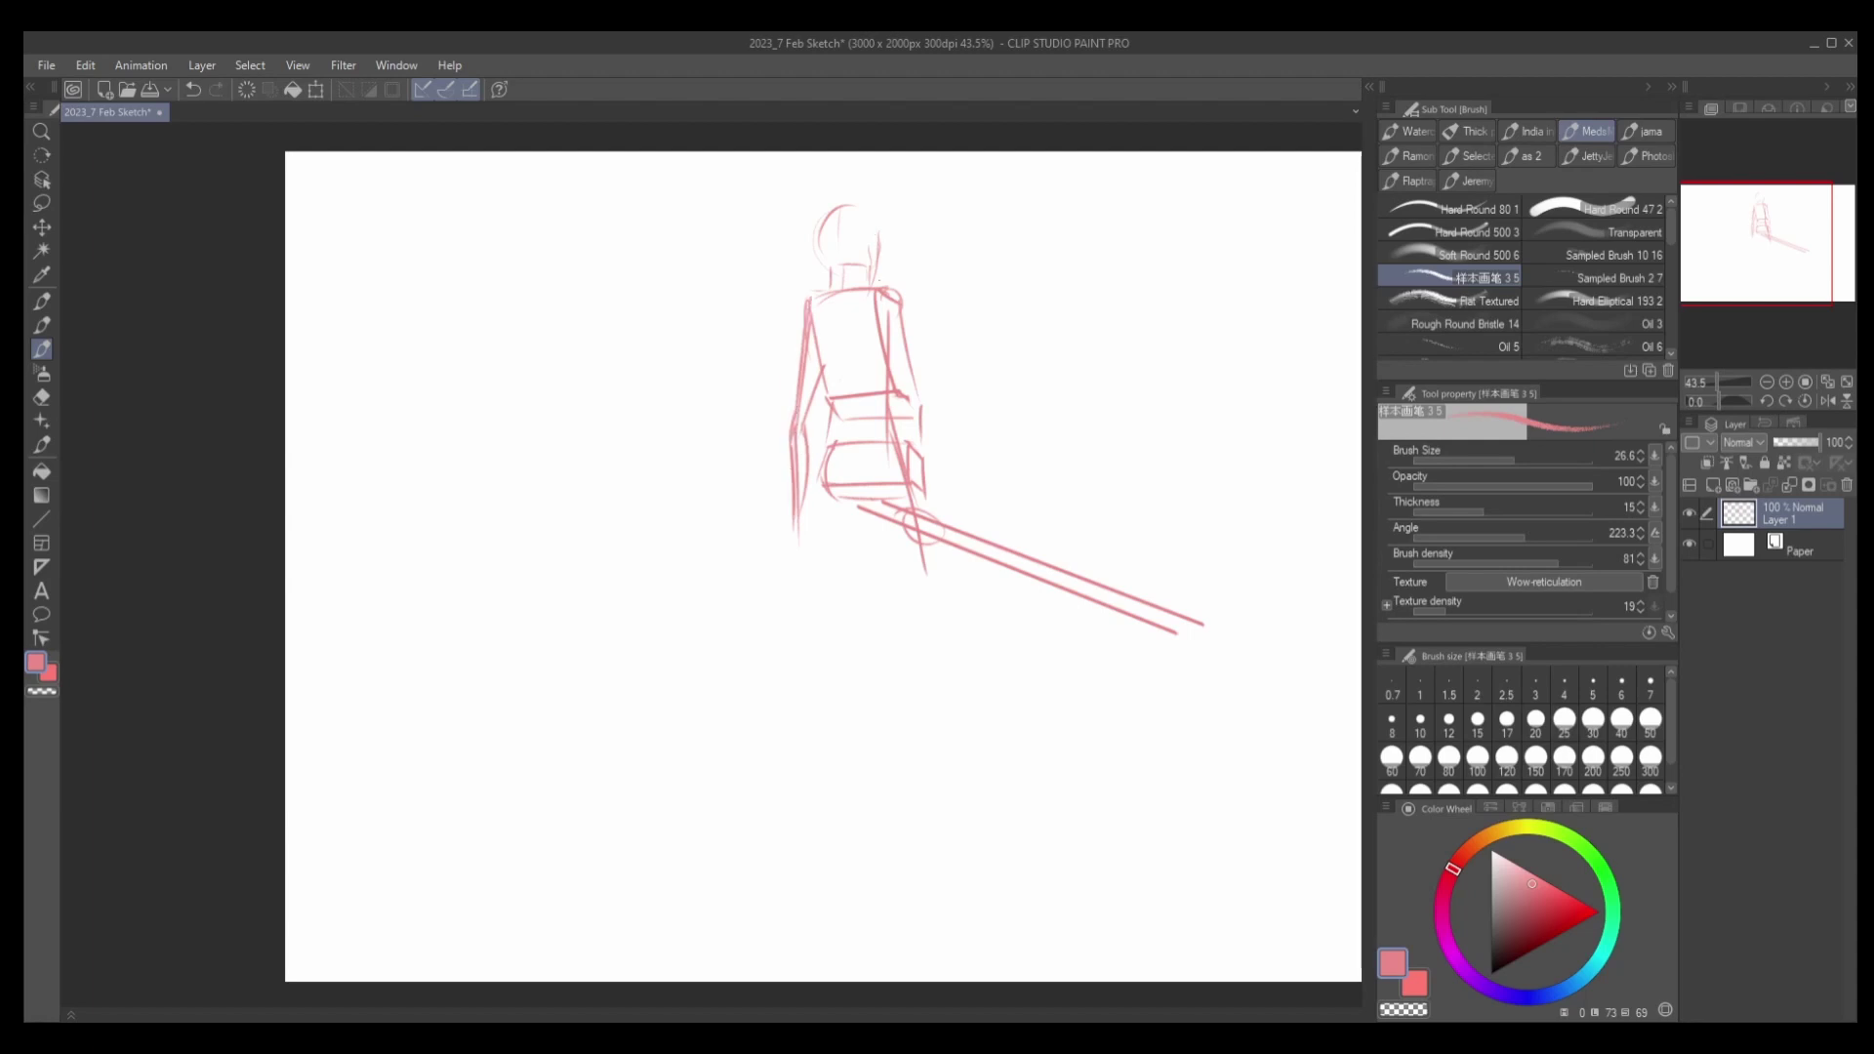
Redraw the head outline and neck, adding a circle on the head's left side and an ear on its right.
scroll(868, 275, up, 1)
mouse_move(830, 304)
mouse_down()
mouse_move(810, 230)
mouse_move(854, 203)
mouse_move(879, 252)
mouse_up()
key(ctrl+z)
key(ctrl+z)
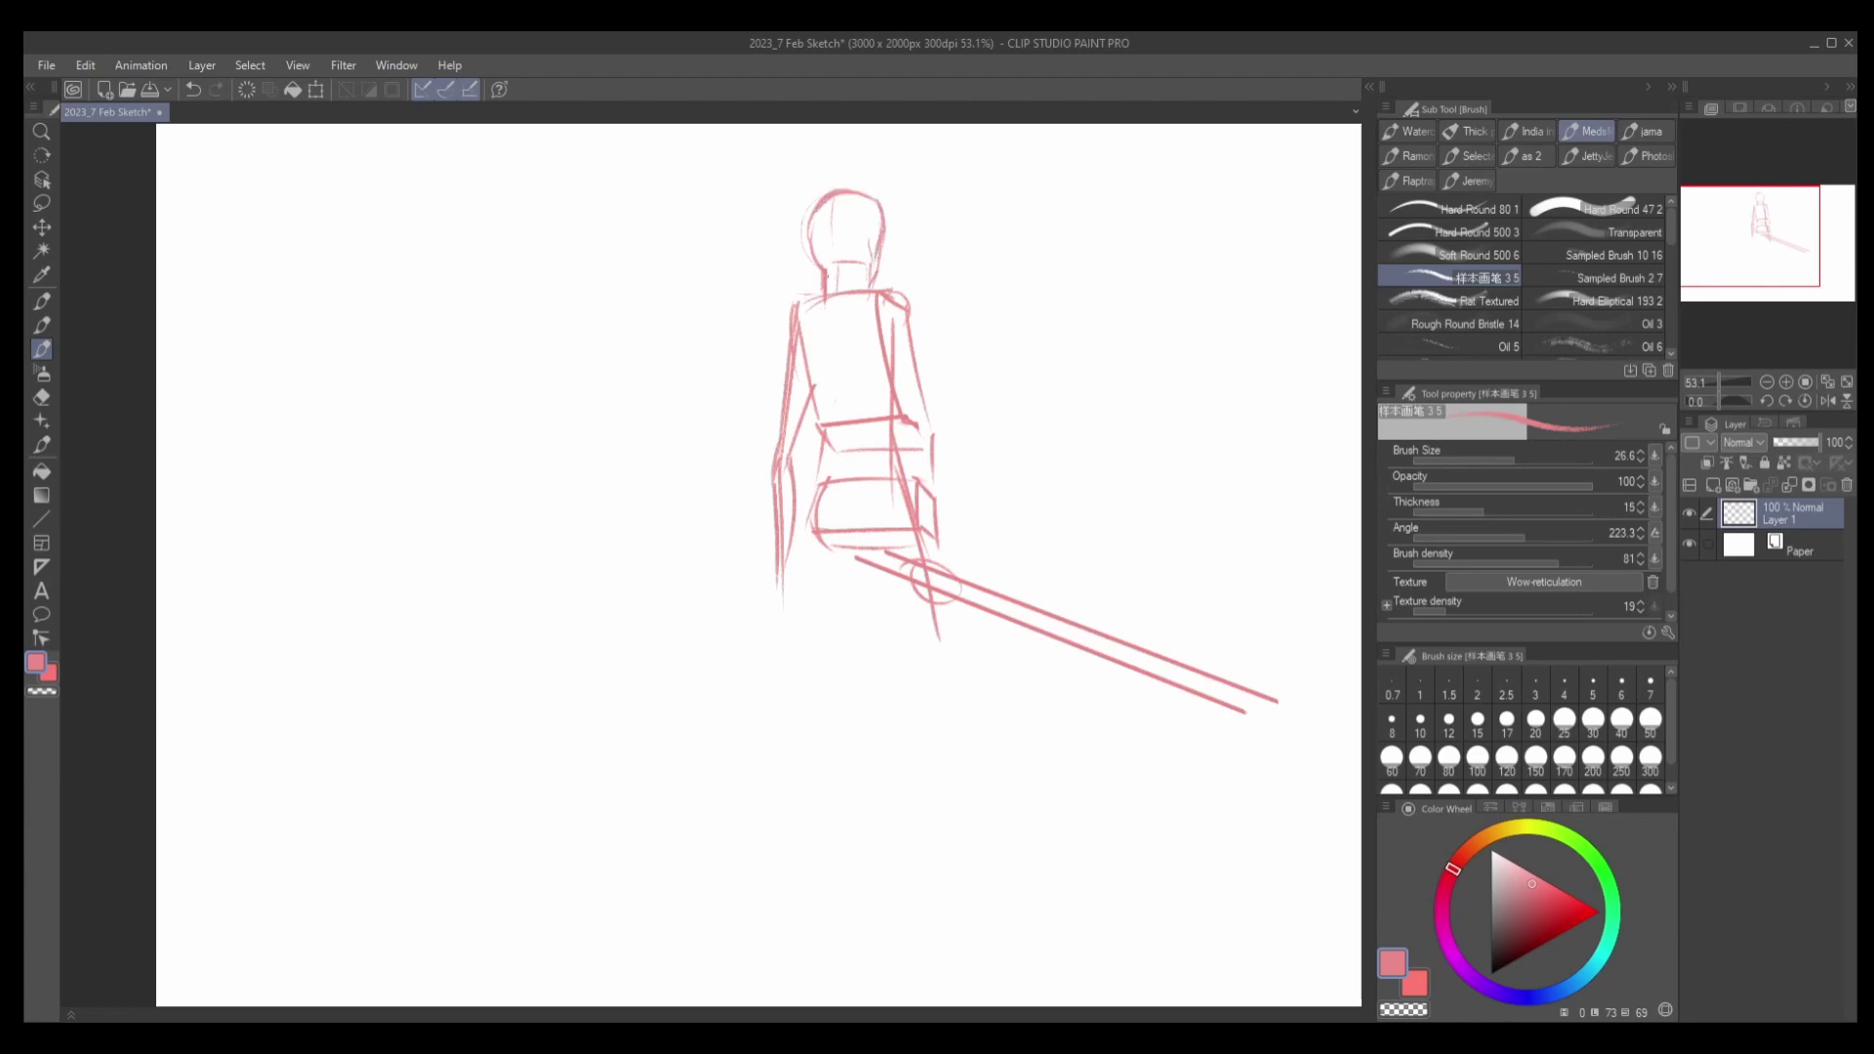
key(ctrl+z)
mouse_move(824, 234)
mouse_down()
mouse_move(854, 202)
mouse_move(829, 211)
mouse_up()
key(ctrl+z)
drag(829, 209, 877, 263)
key(ctrl+z)
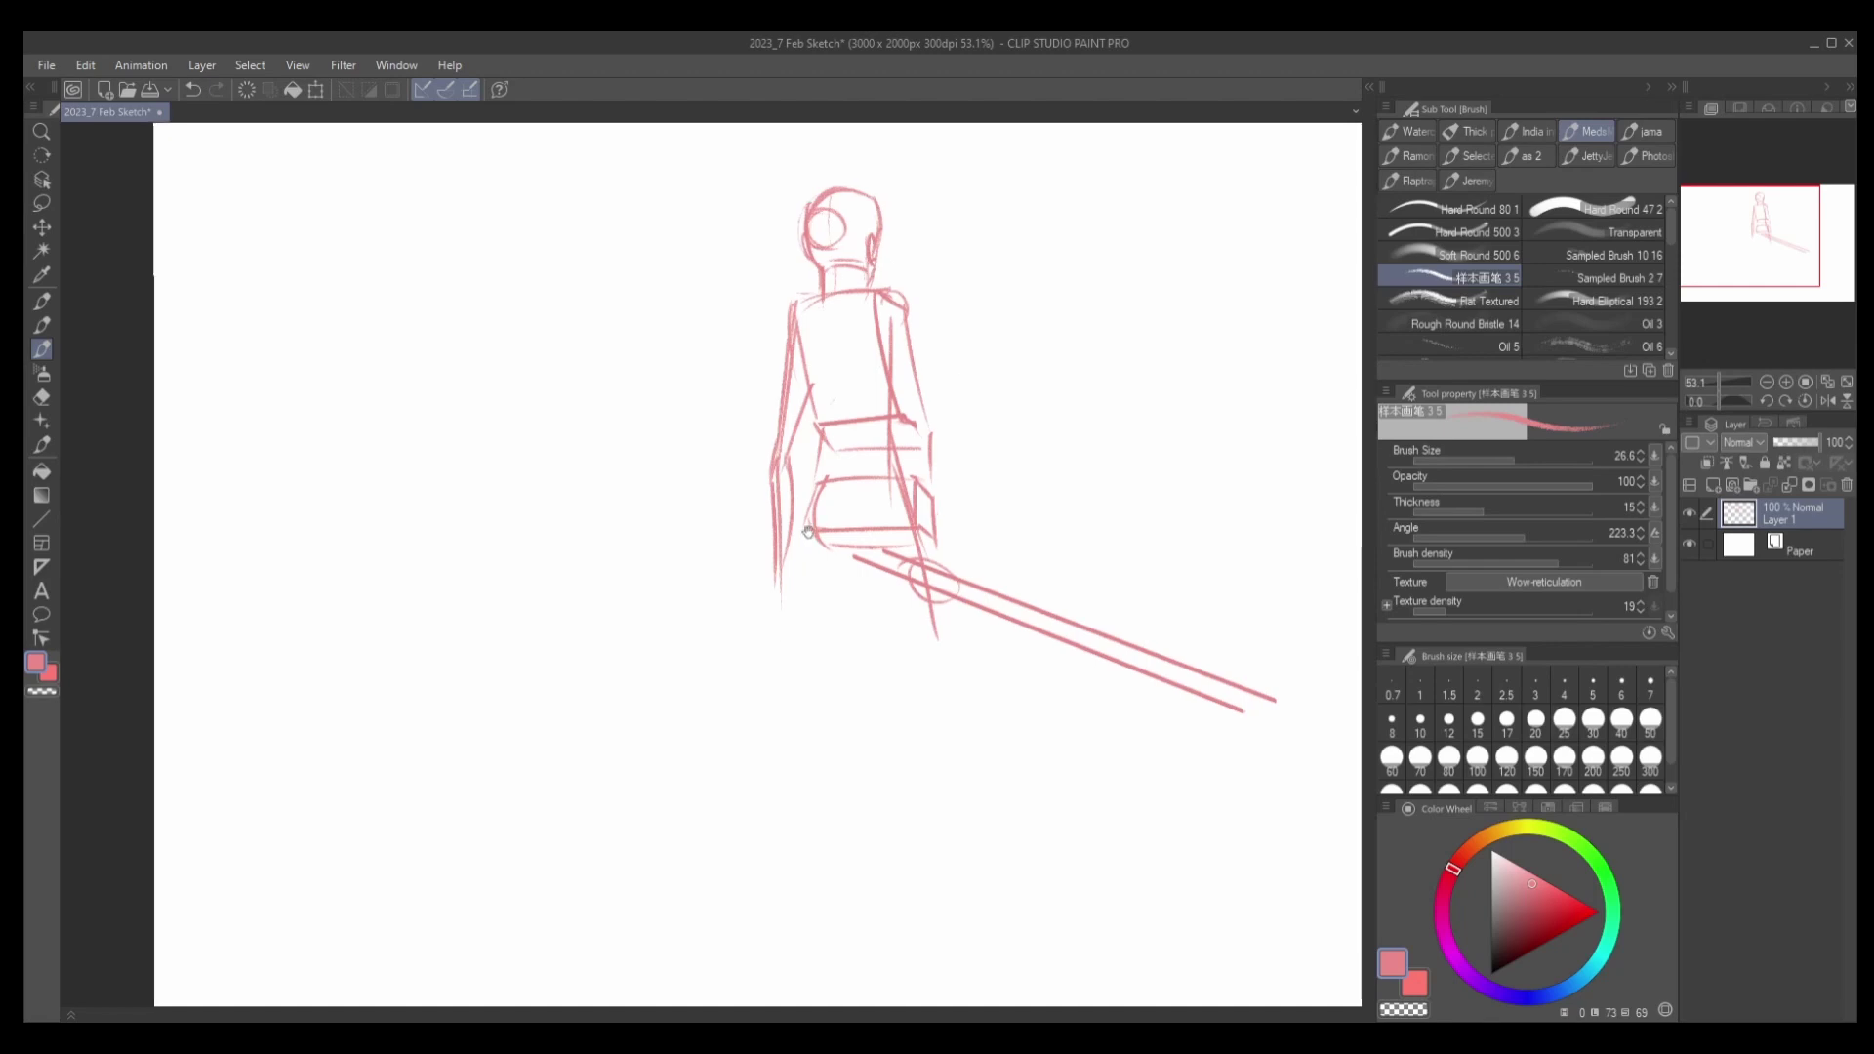
Sketch both contours of the left thigh down from the pelvis to the knee.
drag(878, 488, 870, 376)
mouse_move(834, 441)
mouse_down()
mouse_move(899, 426)
mouse_move(800, 576)
mouse_up()
drag(862, 426, 836, 547)
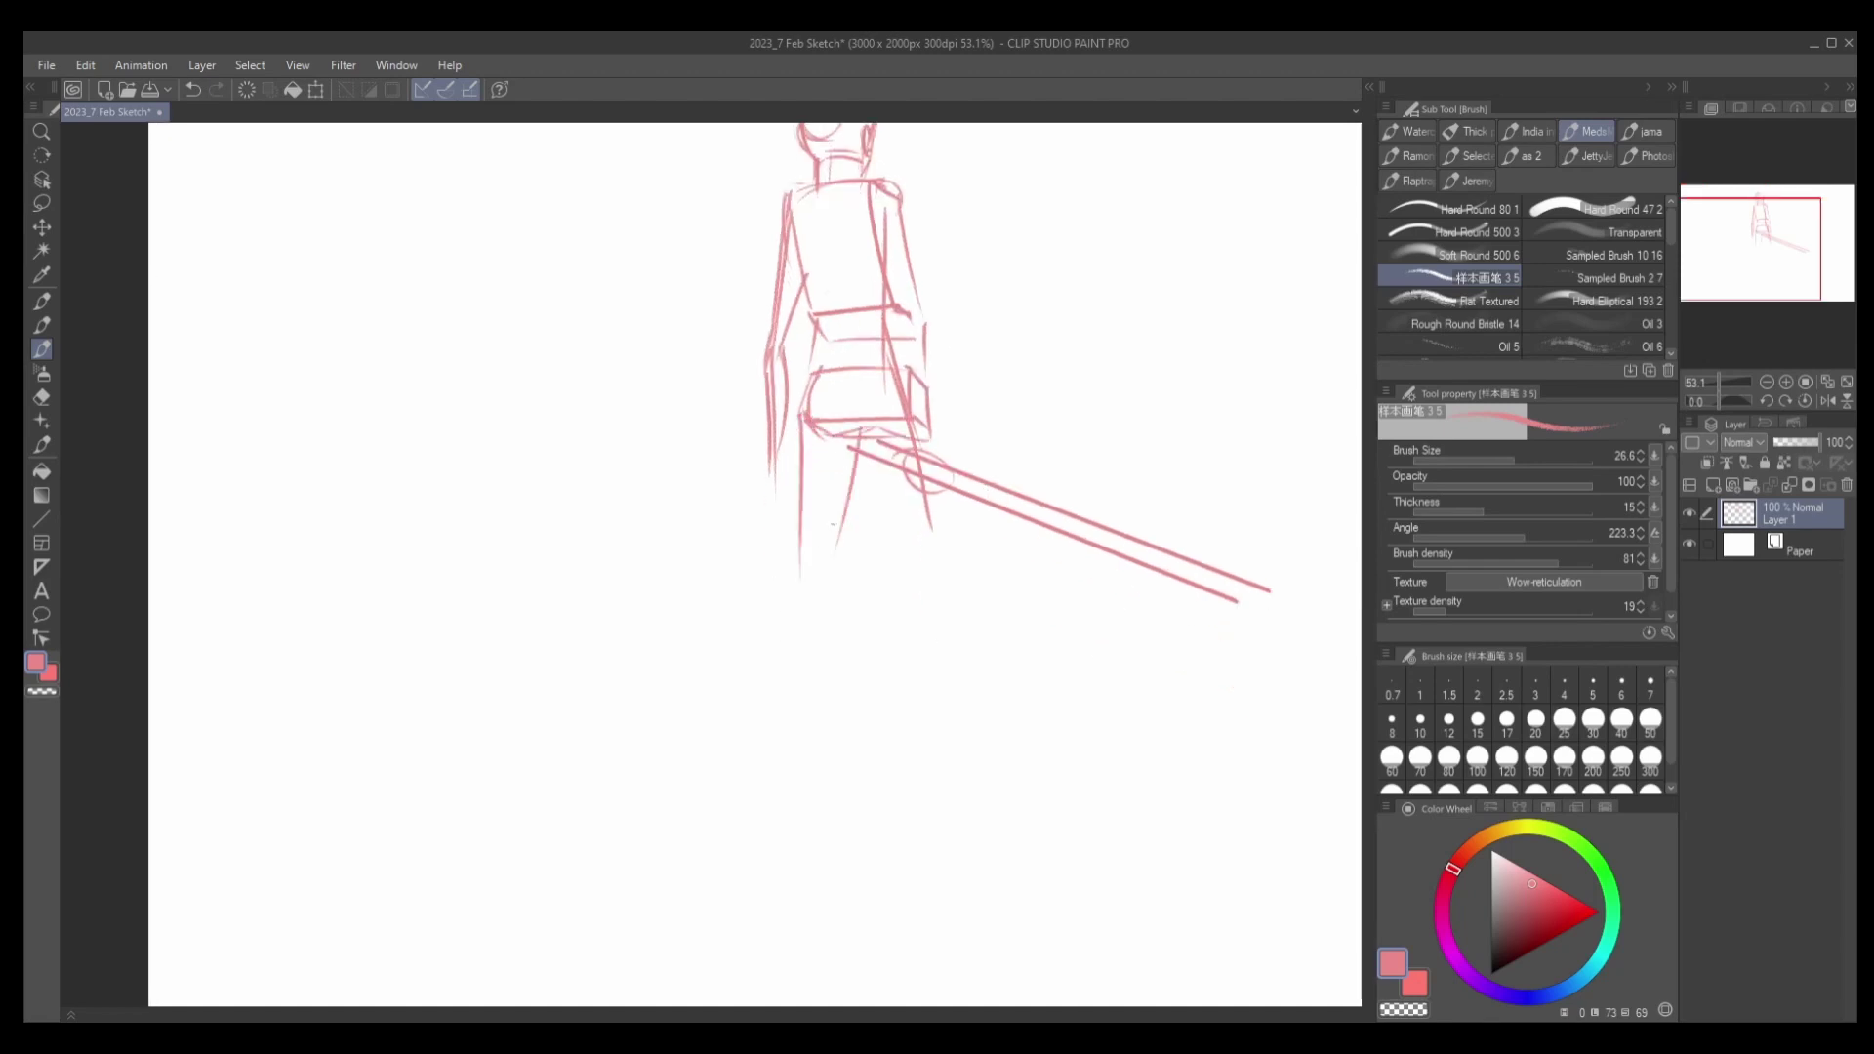
drag(868, 424, 825, 603)
drag(841, 539, 822, 656)
key(ctrl+z)
key(ctrl+z)
Sketch the left leg's tapering lower part from the knee and finish it with a small foot.
drag(843, 523, 799, 714)
key(ctrl+z)
mouse_move(802, 556)
mouse_down()
mouse_move(759, 738)
mouse_move(785, 620)
mouse_move(766, 720)
mouse_up()
key(ctrl+z)
key(ctrl+z)
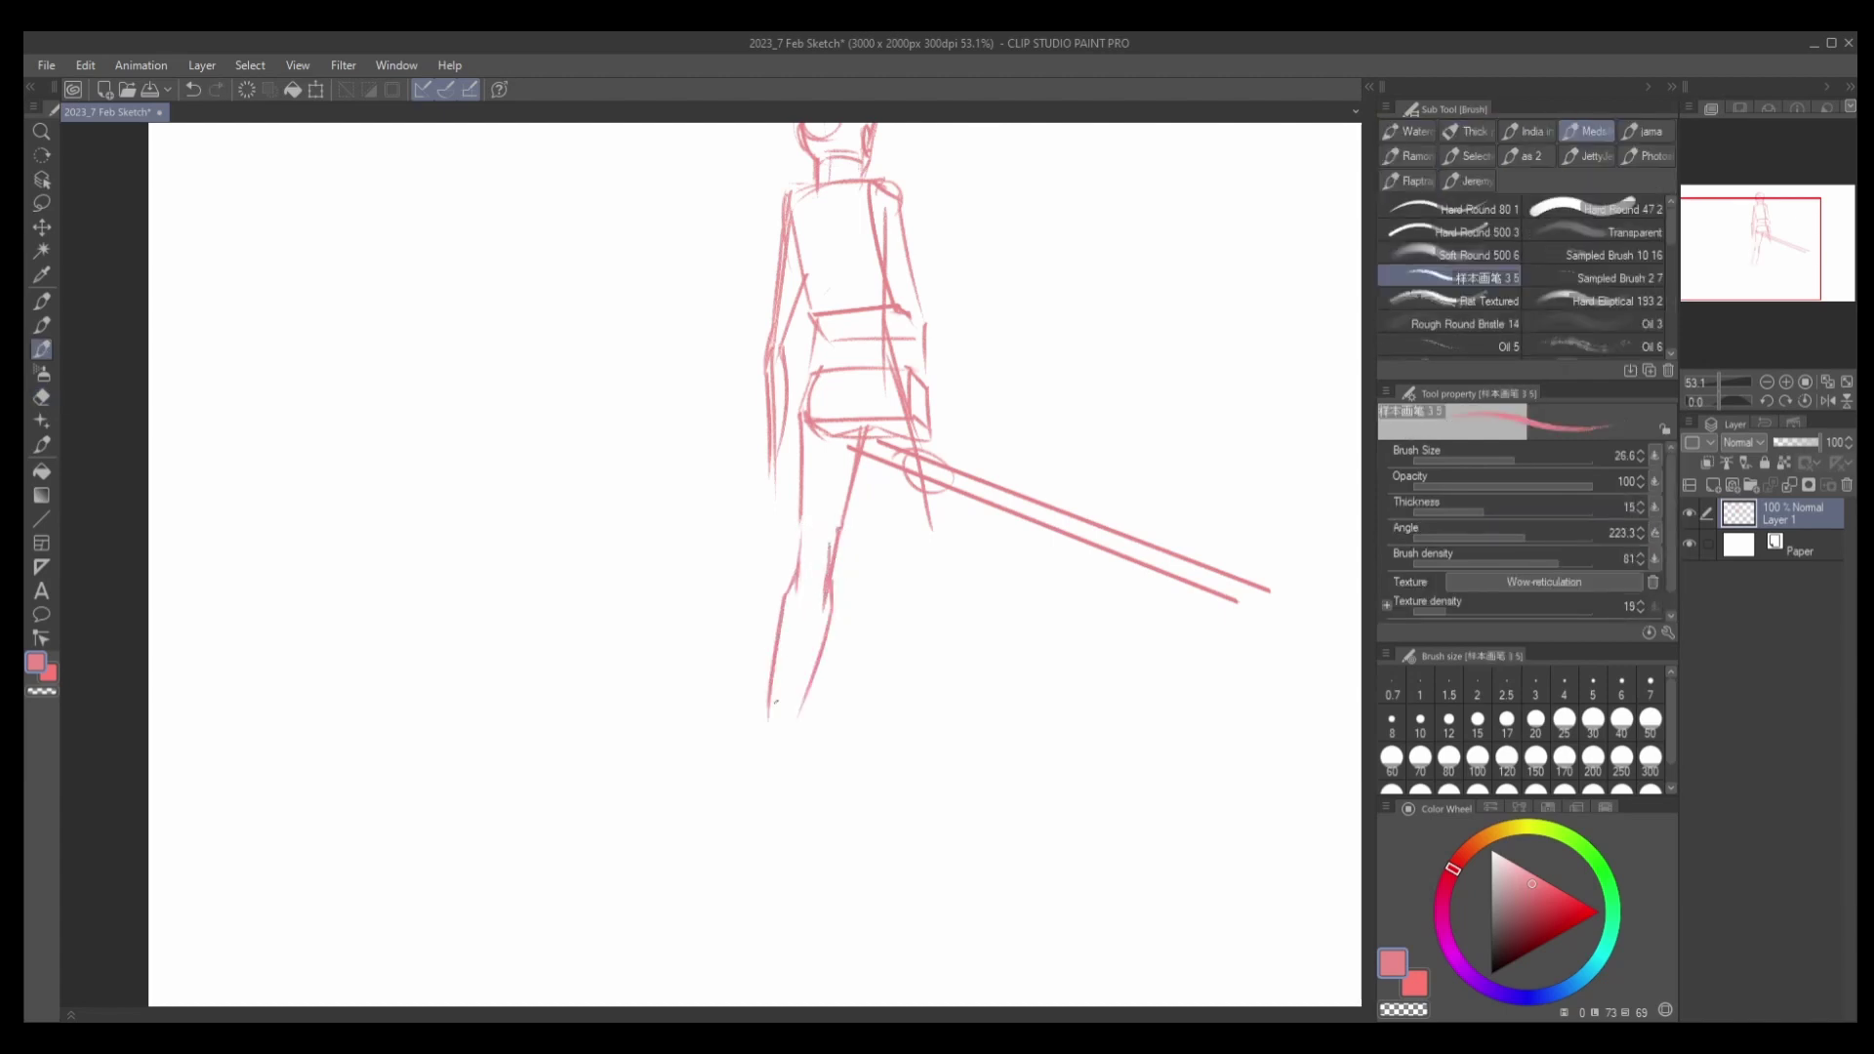
key(ctrl+z)
drag(791, 581, 776, 776)
drag(829, 609, 779, 771)
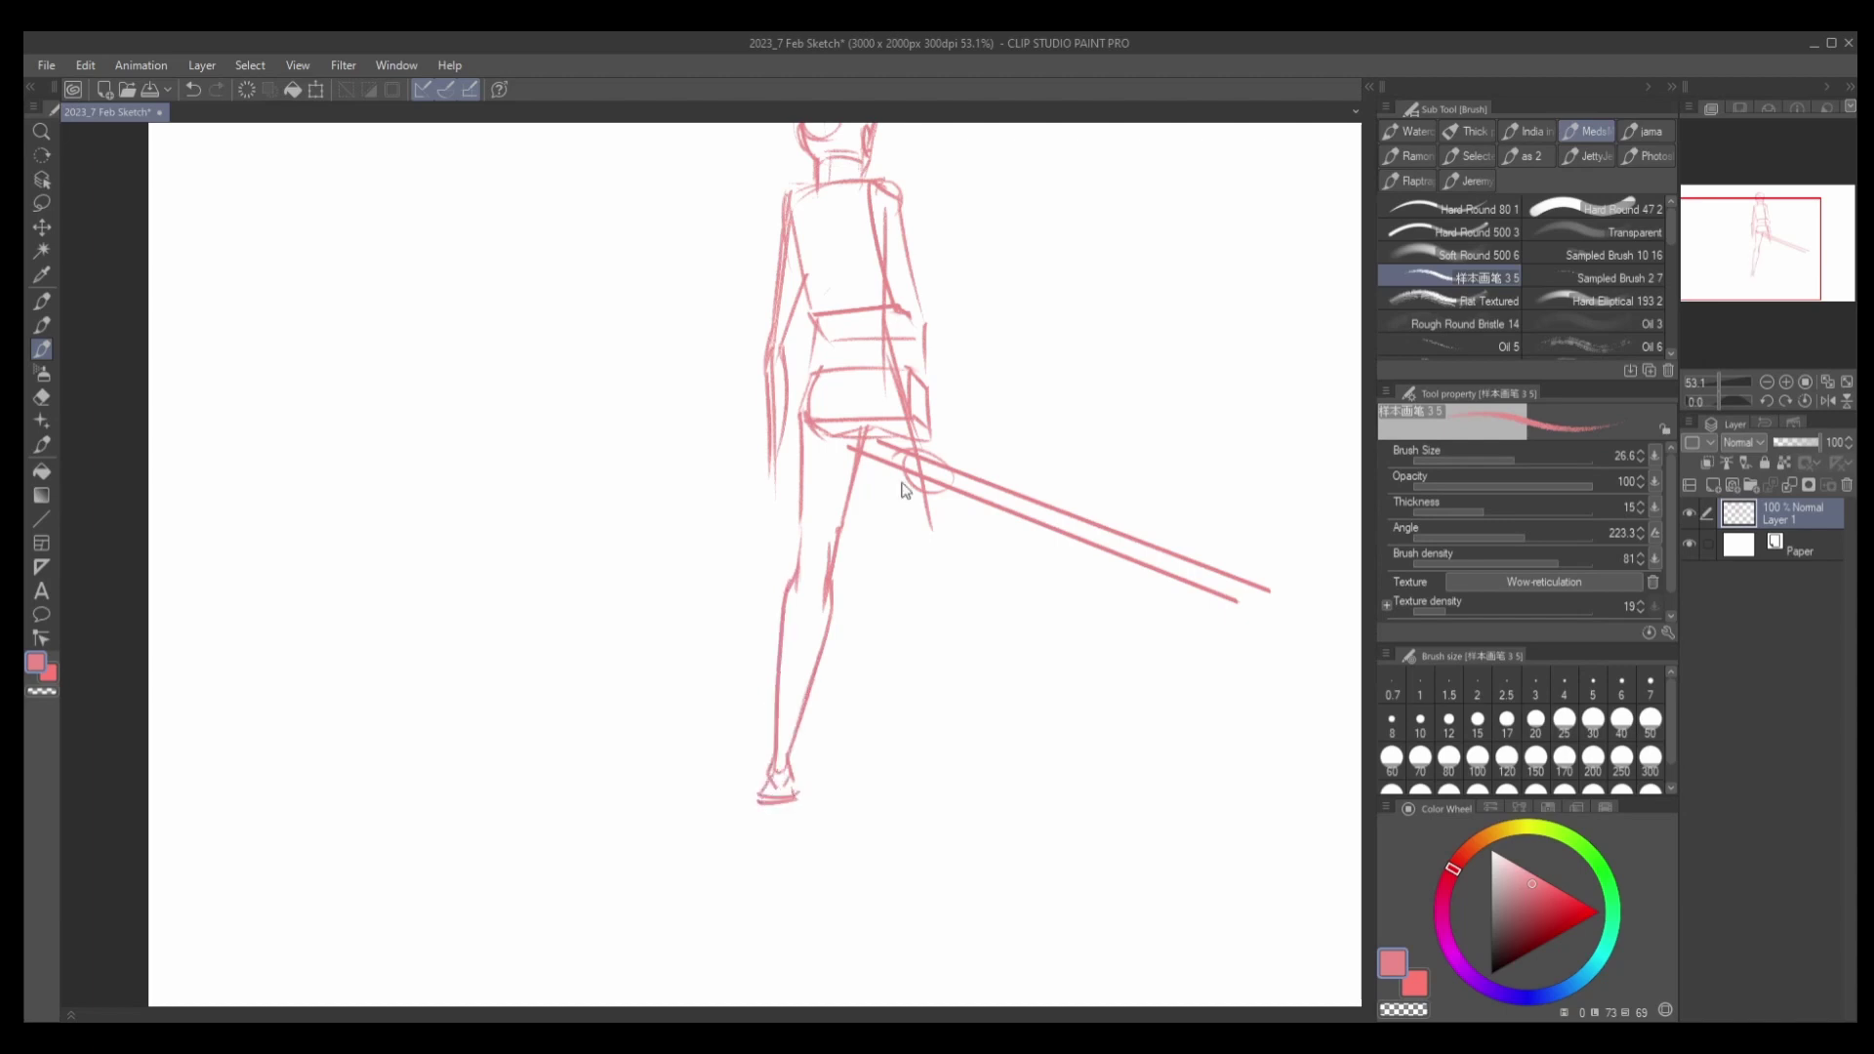
Lasso the left leg and rotate it clockwise at the hip so that it leans further outward.
scroll(906, 491, down, 4)
scroll(951, 451, up, 1)
drag(974, 449, 961, 513)
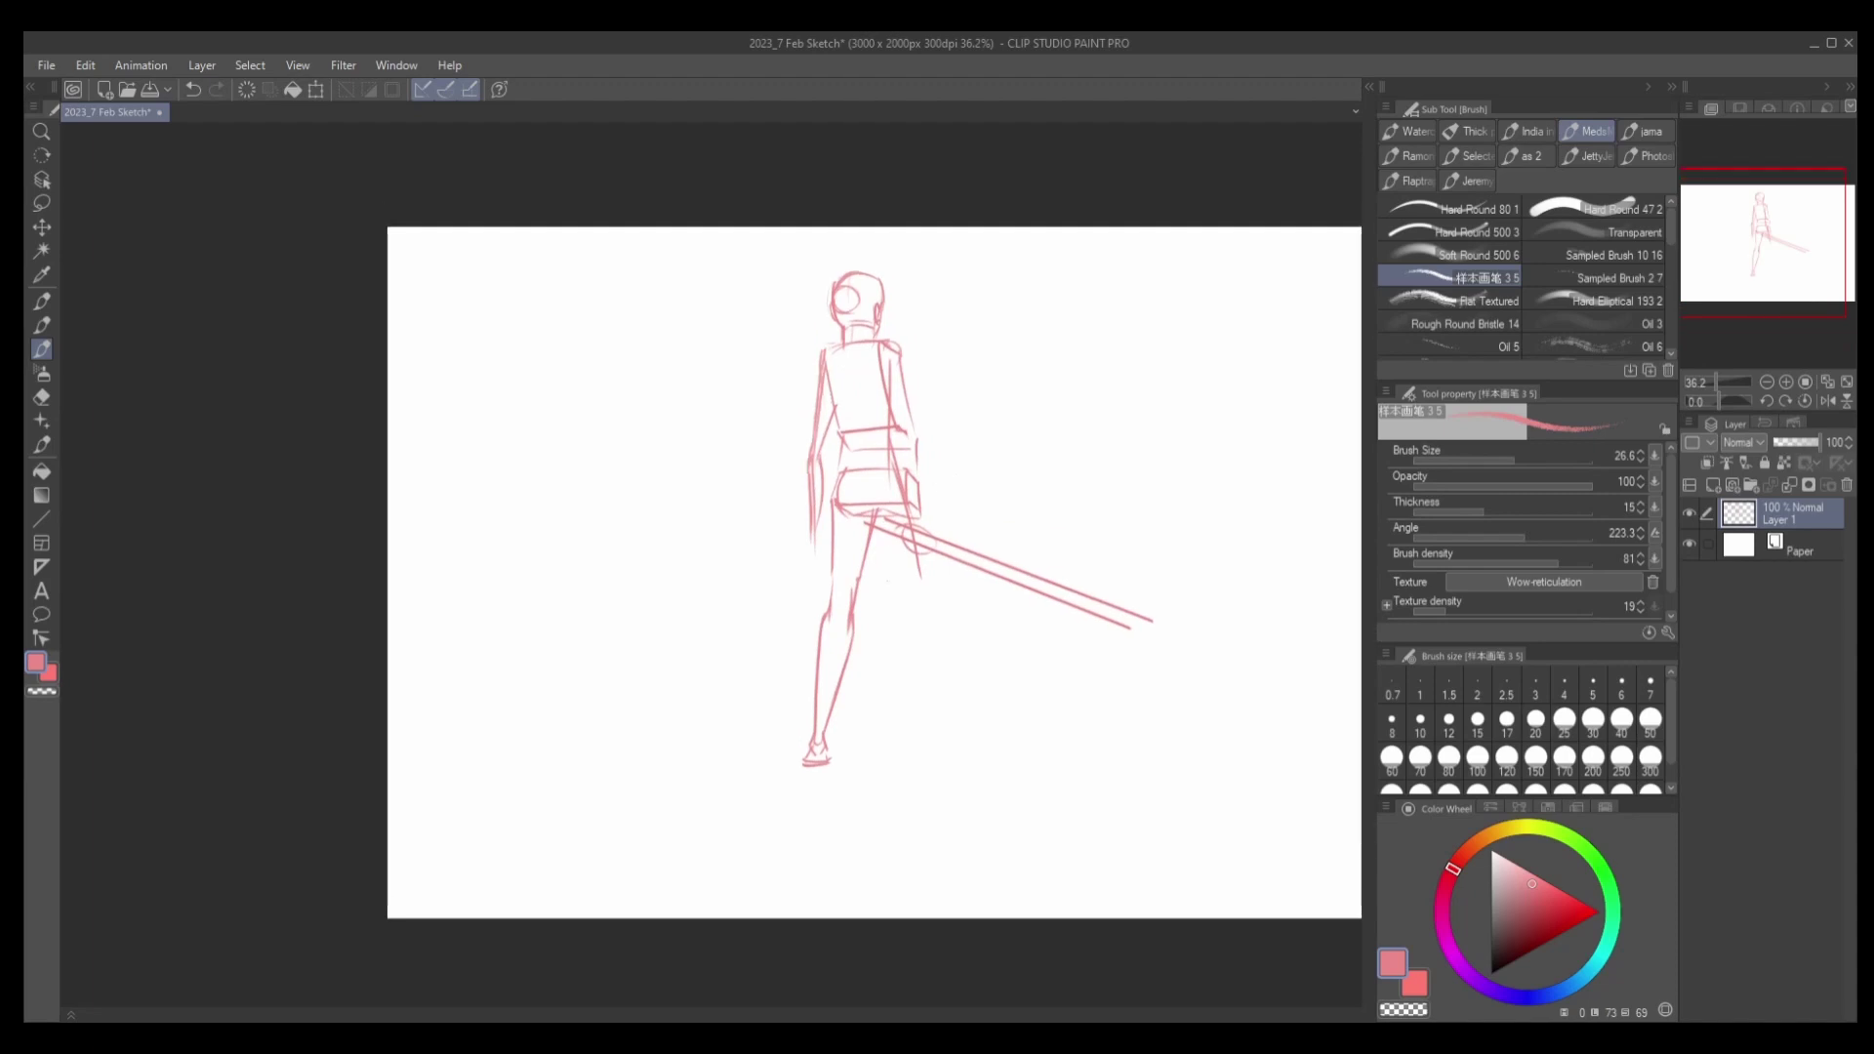
key(m)
mouse_move(847, 488)
mouse_down()
mouse_move(791, 651)
mouse_move(878, 573)
mouse_move(839, 488)
mouse_up()
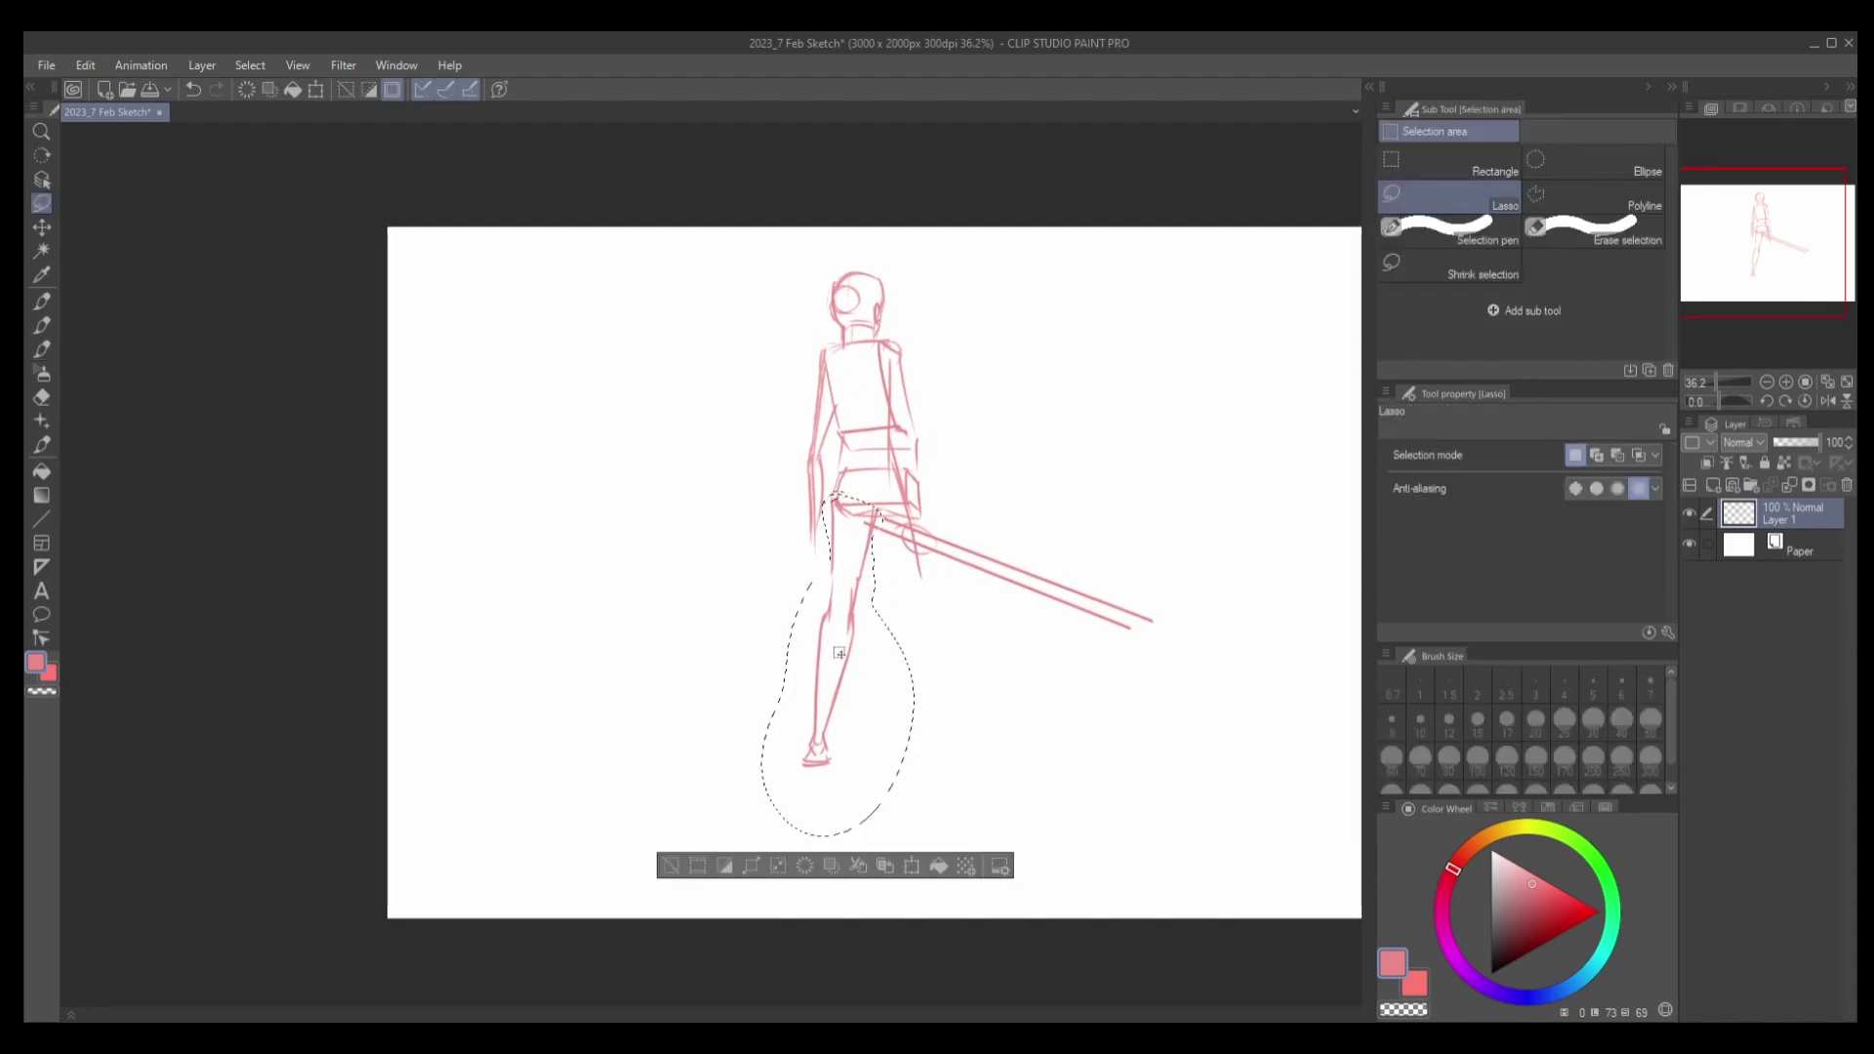
key(ctrl+t)
drag(973, 452, 1015, 488)
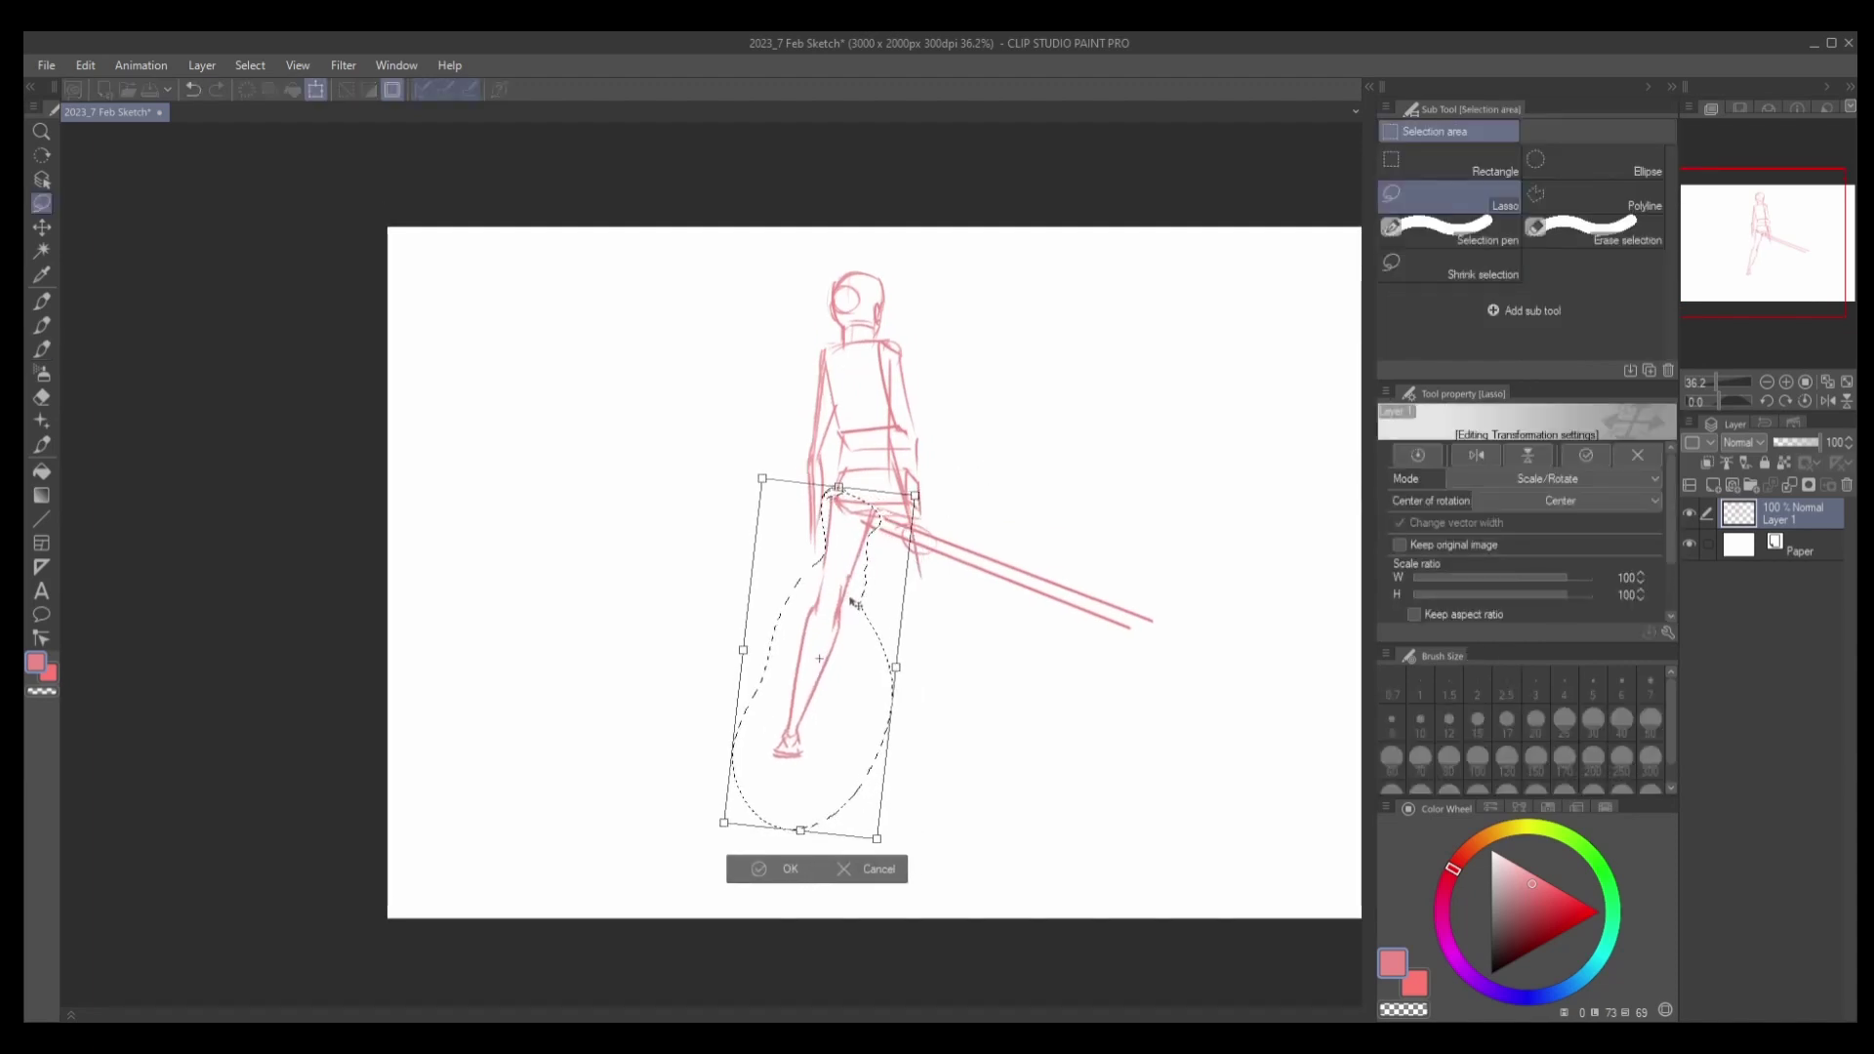
key(Return)
scroll(891, 474, down, 1)
Sketch the right thigh from the hip to the knee, angled outward for a wide stance.
key(b)
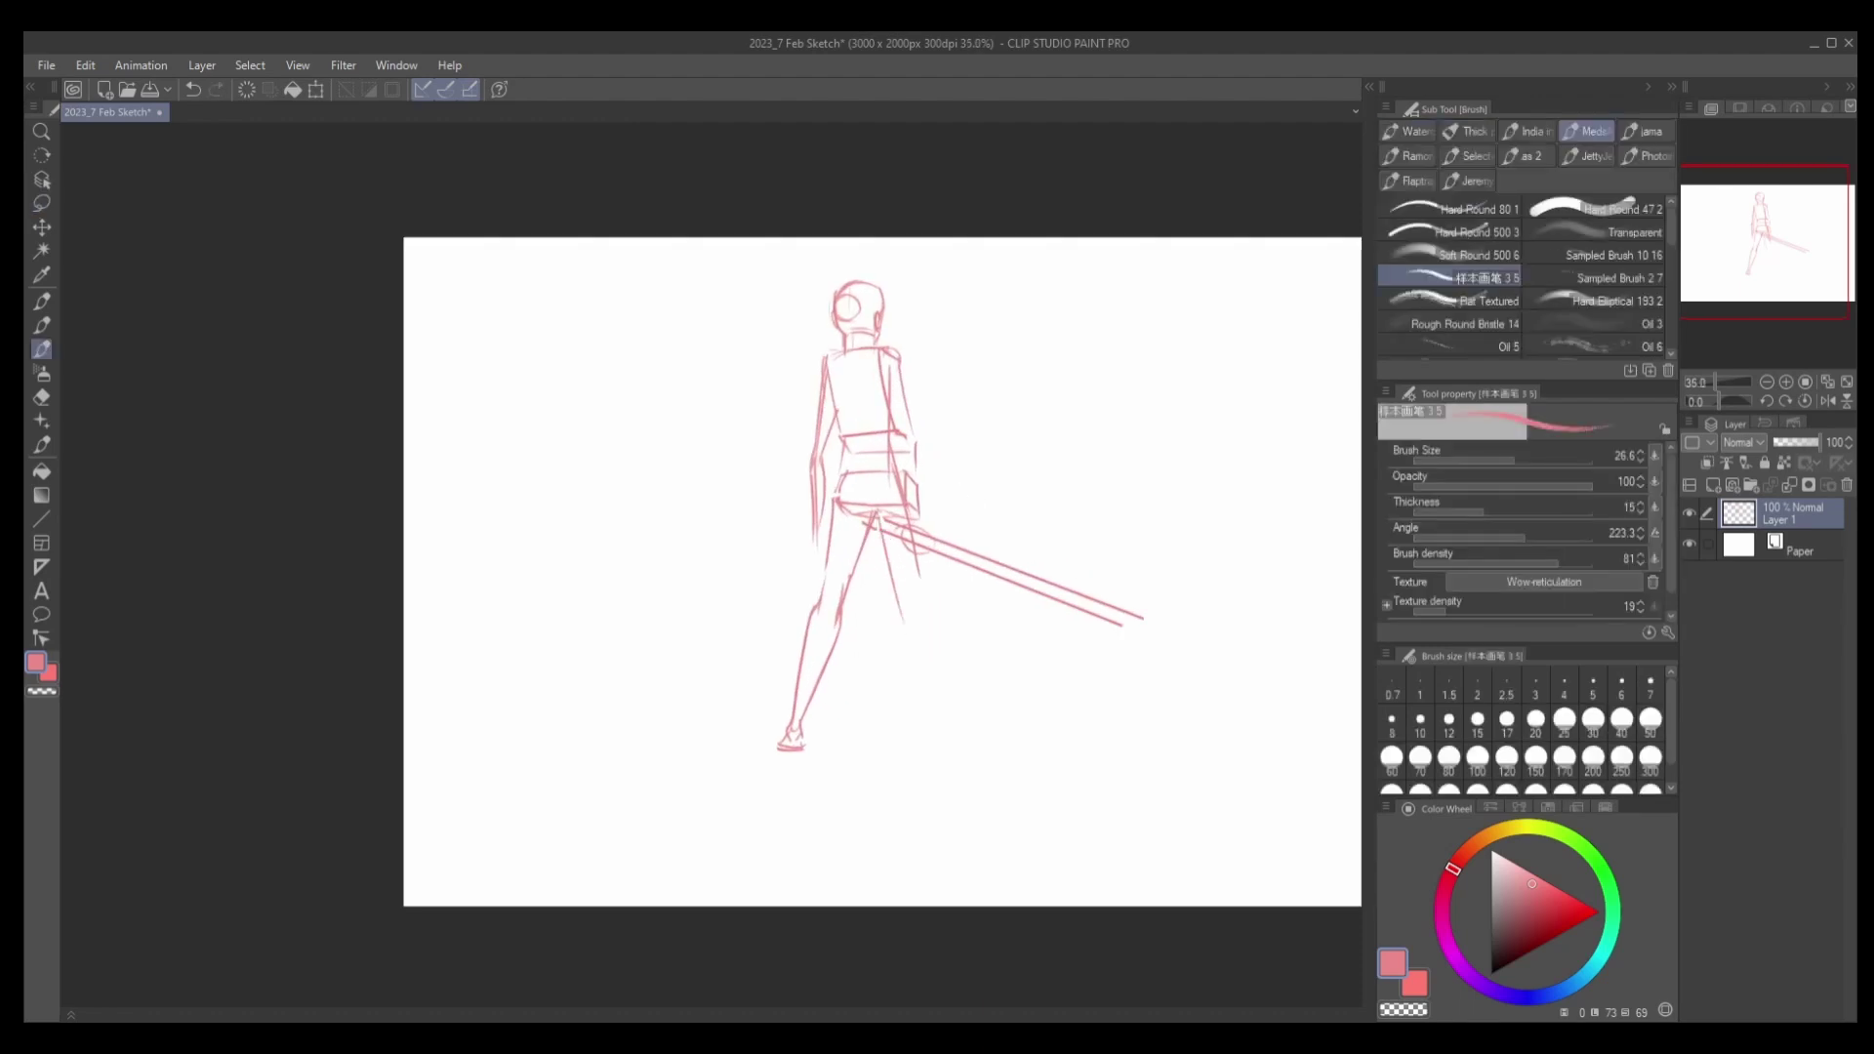
key(ctrl+z)
drag(920, 503, 932, 644)
drag(881, 535, 912, 642)
key(ctrl+z)
key(ctrl+z)
mouse_move(923, 503)
mouse_down()
mouse_move(945, 689)
mouse_move(928, 720)
mouse_up()
key(ctrl+z)
key(ctrl+z)
key(ctrl+z)
key(ctrl+z)
Sketch the right knee, lower leg and foot to complete the standing pose.
drag(927, 624, 940, 705)
drag(922, 611, 908, 644)
key(ctrl+z)
key(ctrl+z)
drag(933, 720, 951, 748)
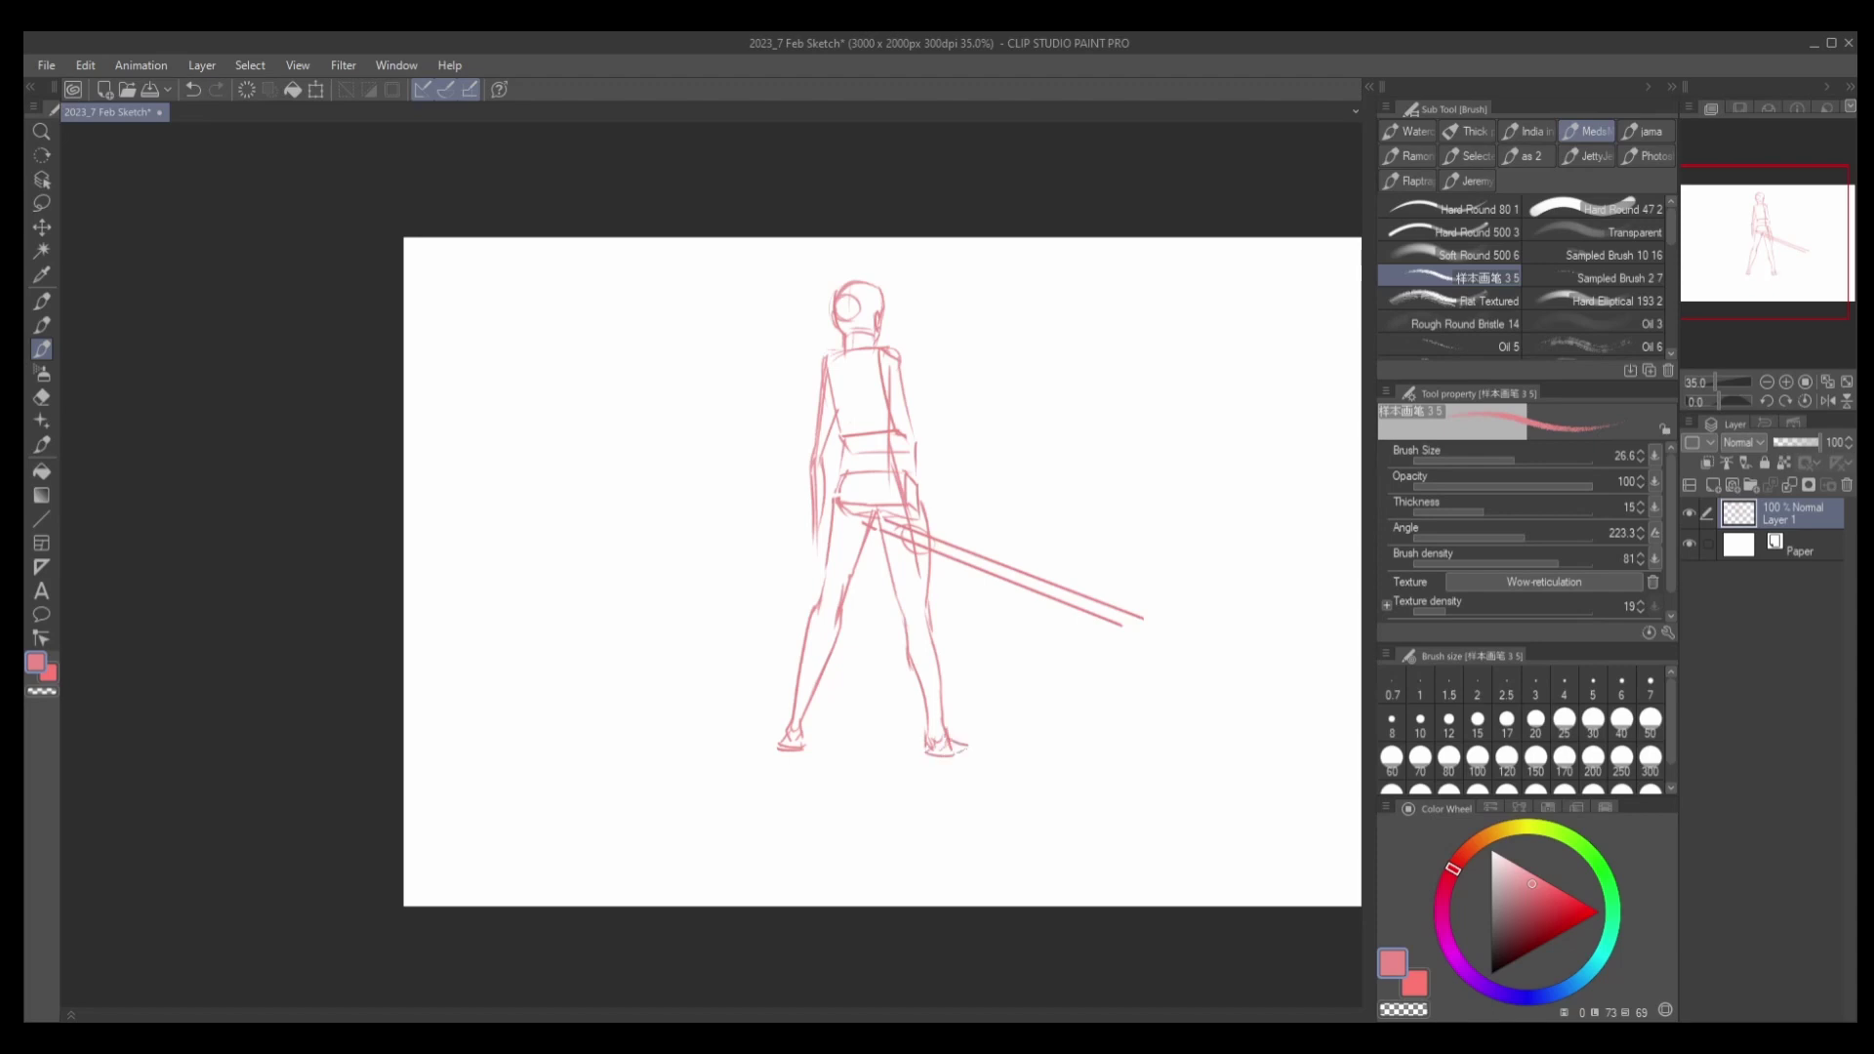
Add a new layer above the rough sketch and lower the sketch layer's opacity to 24%.
drag(1013, 525, 964, 430)
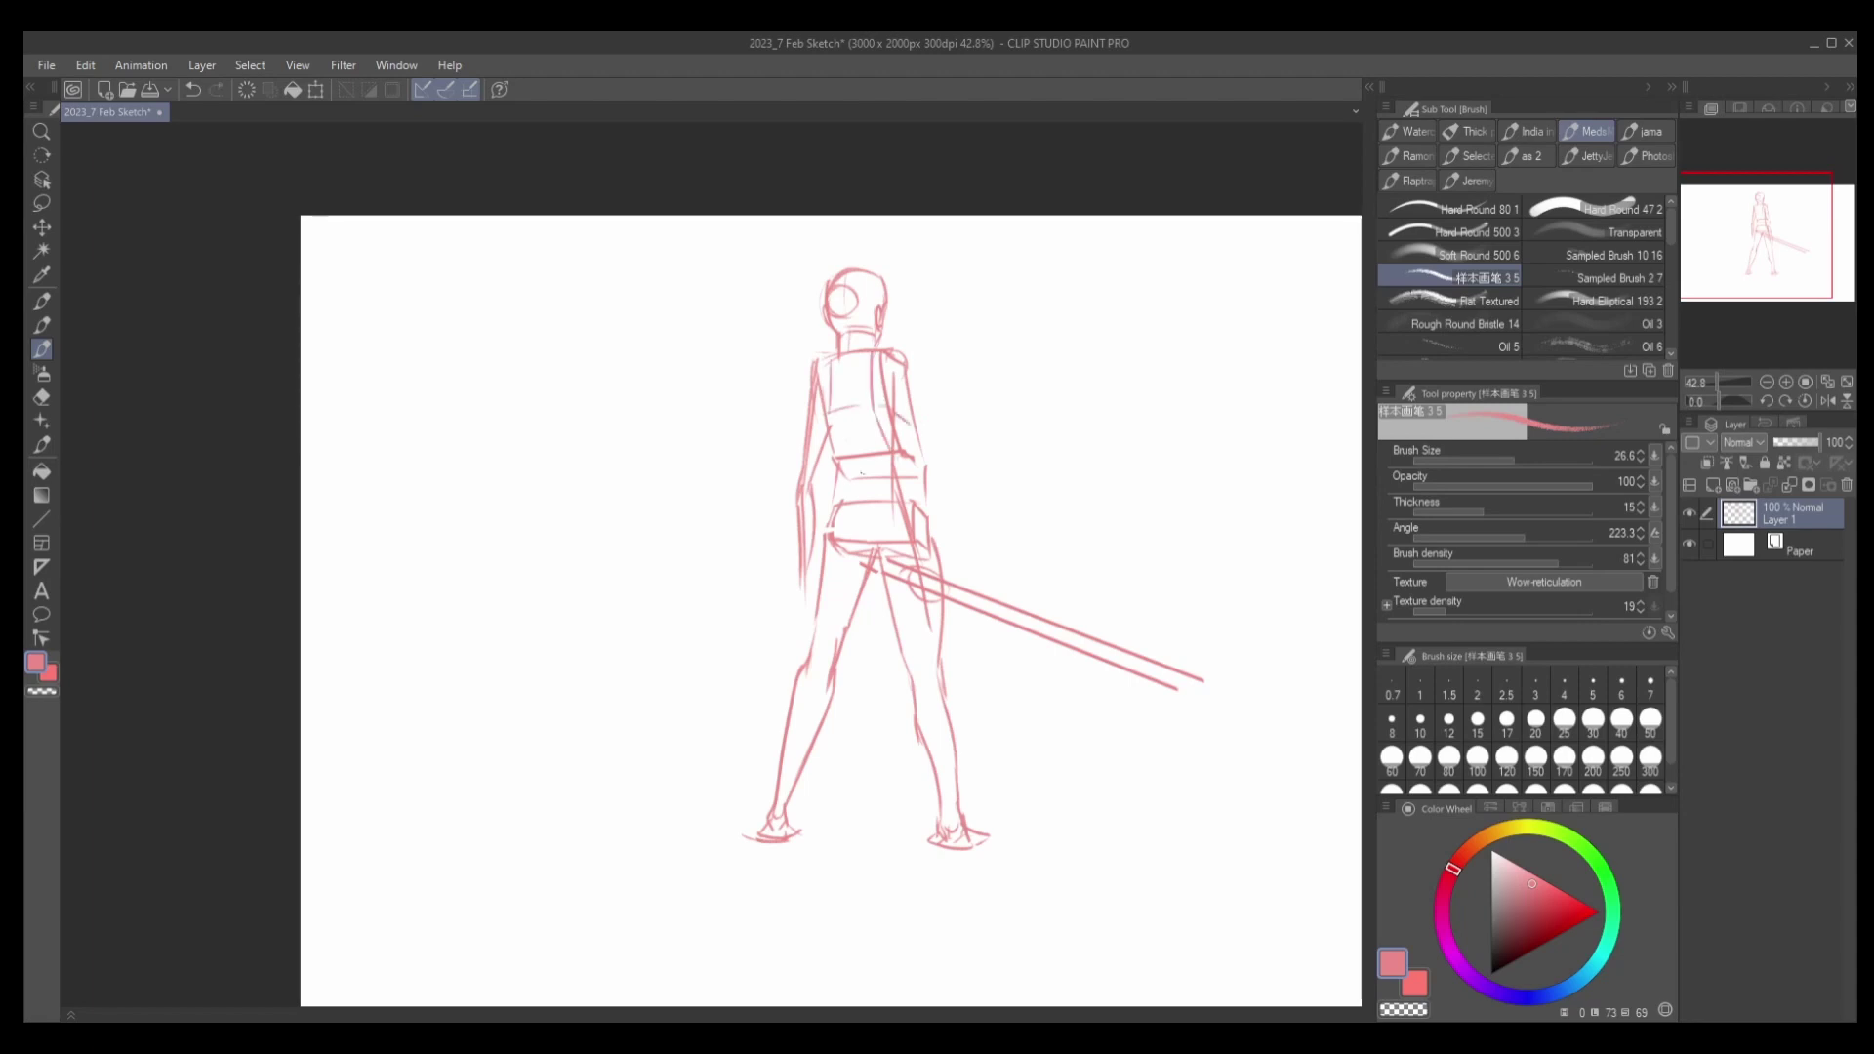
click(1713, 485)
click(1786, 544)
drag(1801, 442, 1783, 442)
click(1786, 512)
Change the brush colour to a medium blue for drawing on the new layer.
click(1552, 884)
drag(863, 273, 897, 532)
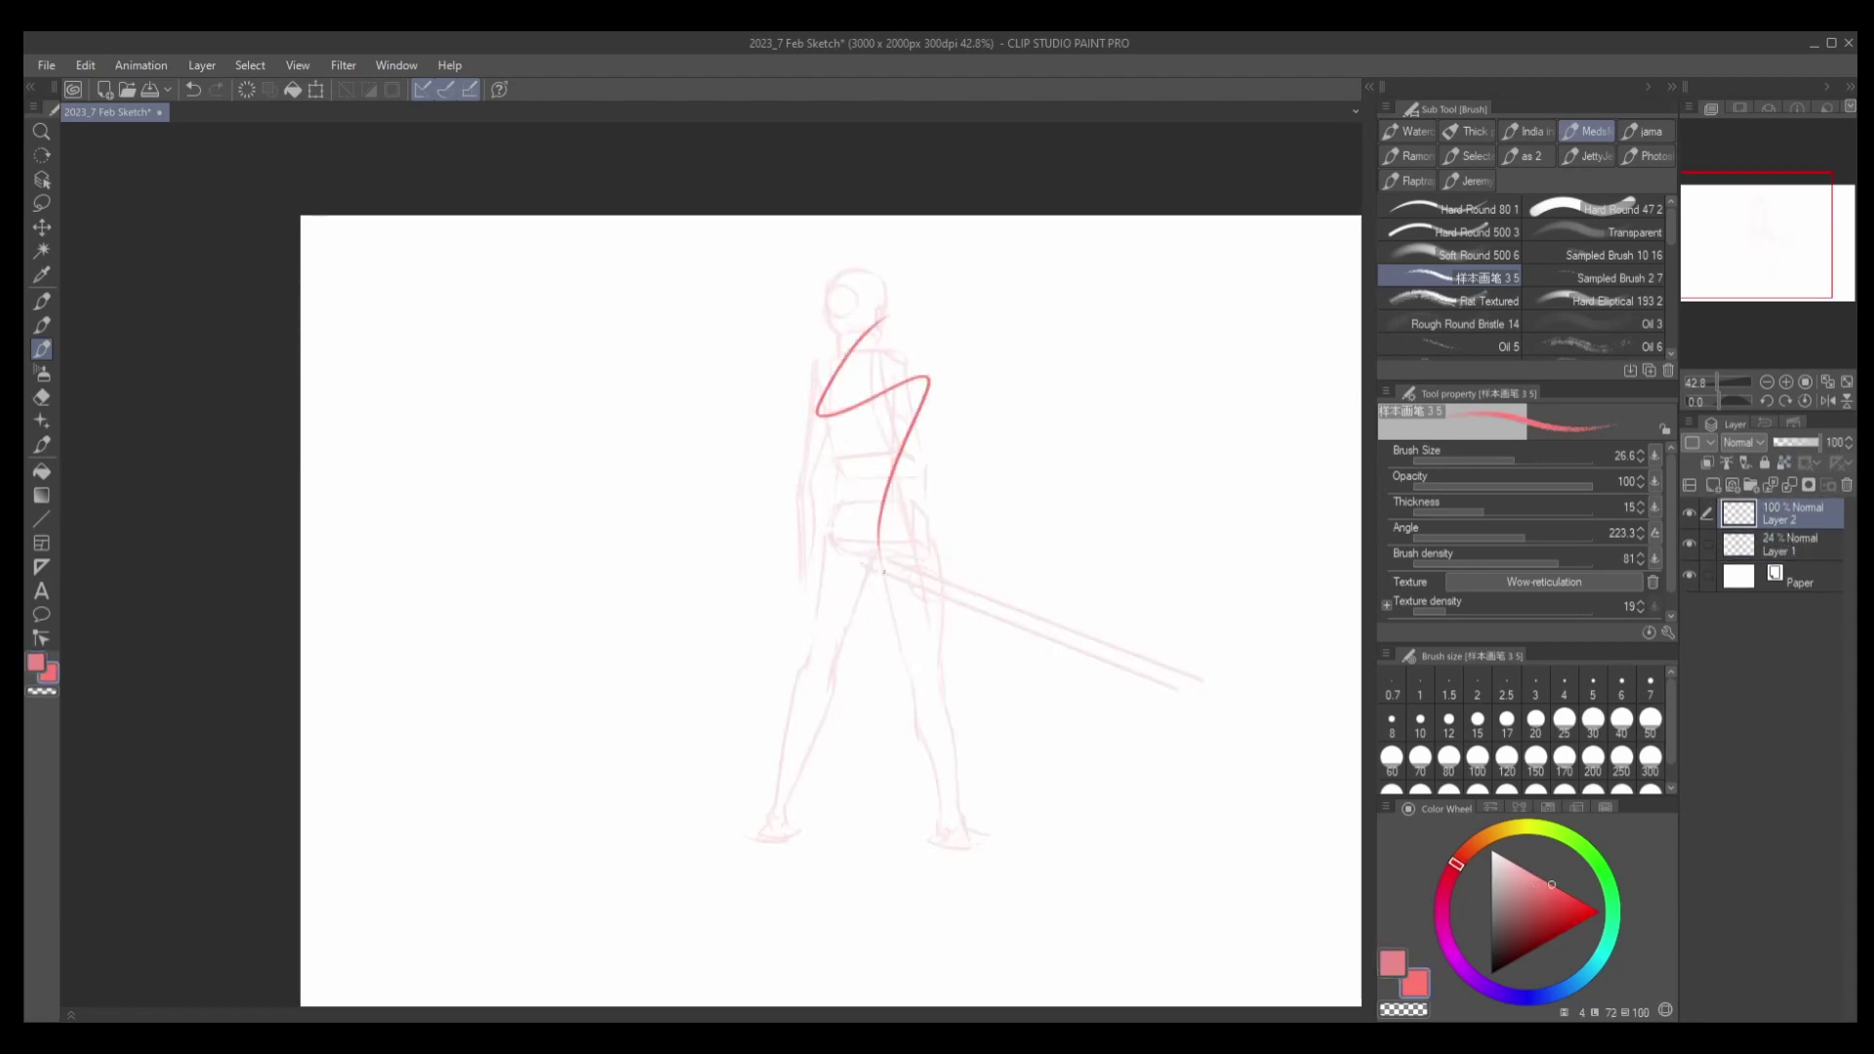
key(ctrl+z)
click(1536, 891)
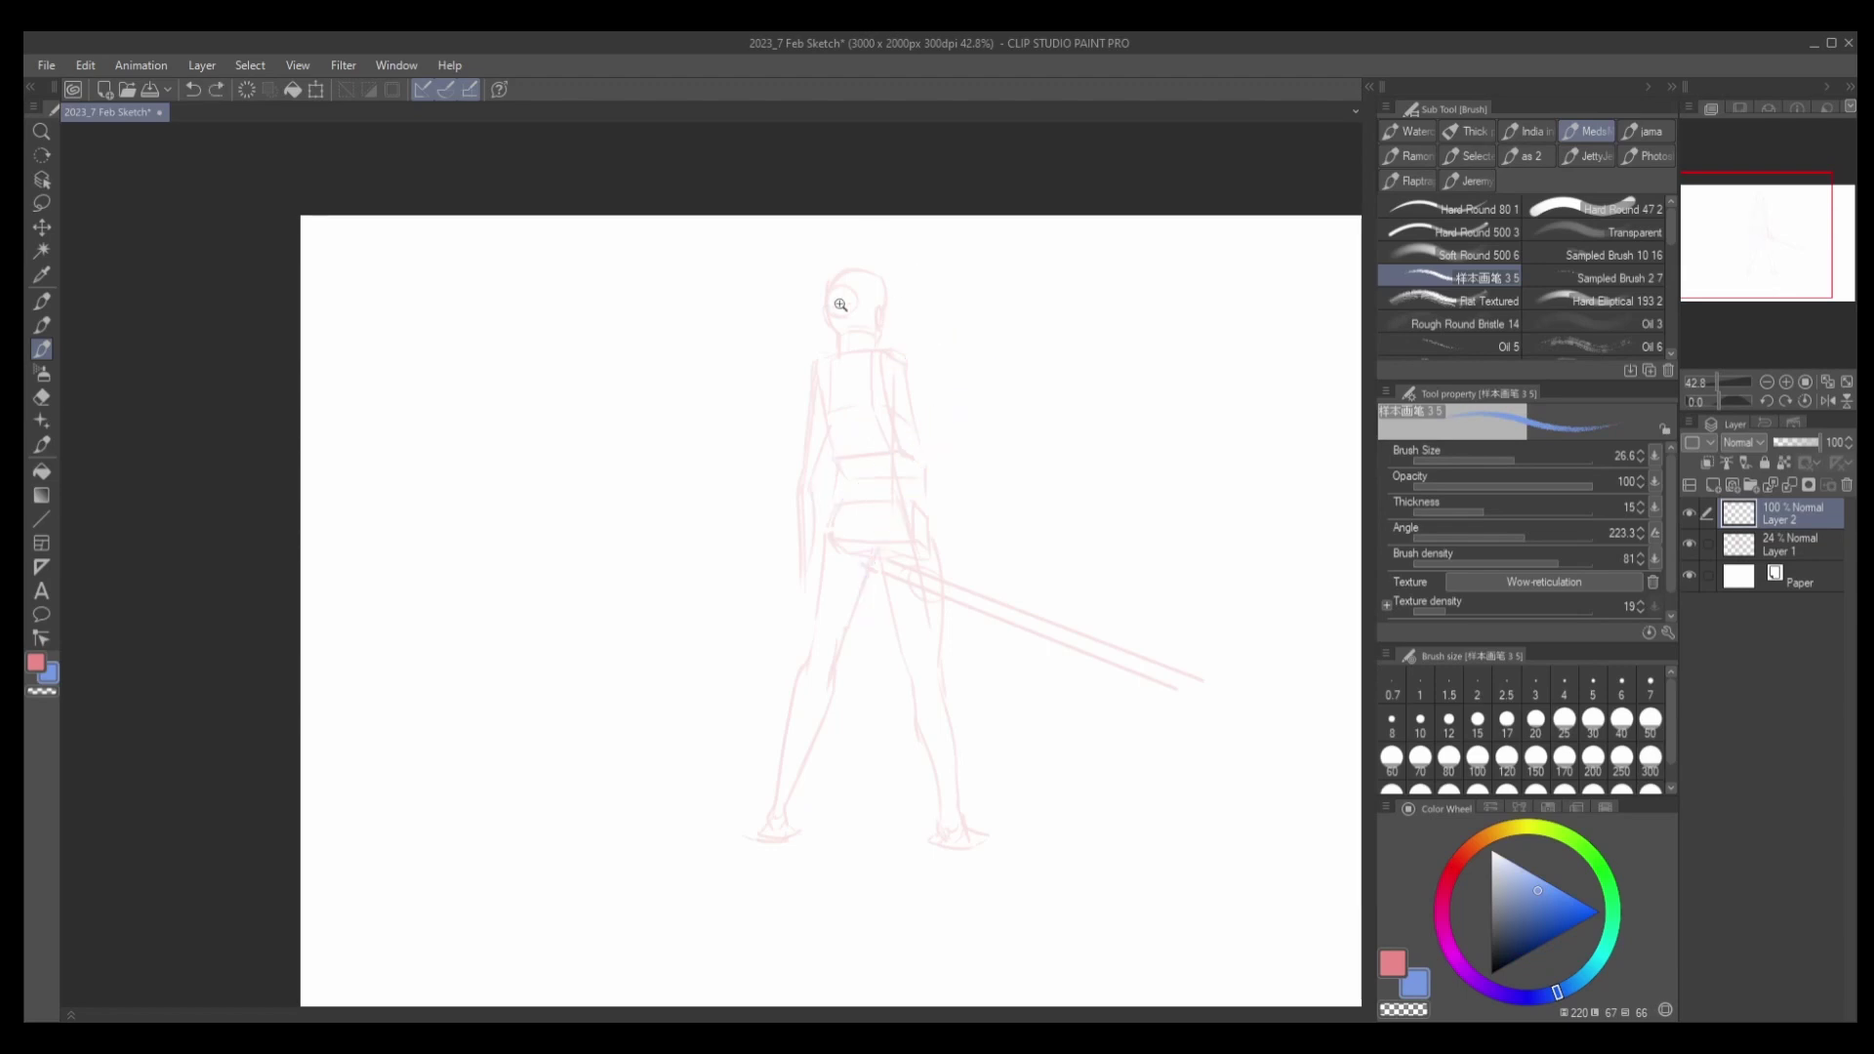
Trace the head with its circle and ear, the neck and the shoulder line in blue over the faded sketch.
scroll(829, 566, up, 3)
scroll(829, 566, down, 5)
scroll(893, 235, up, 2)
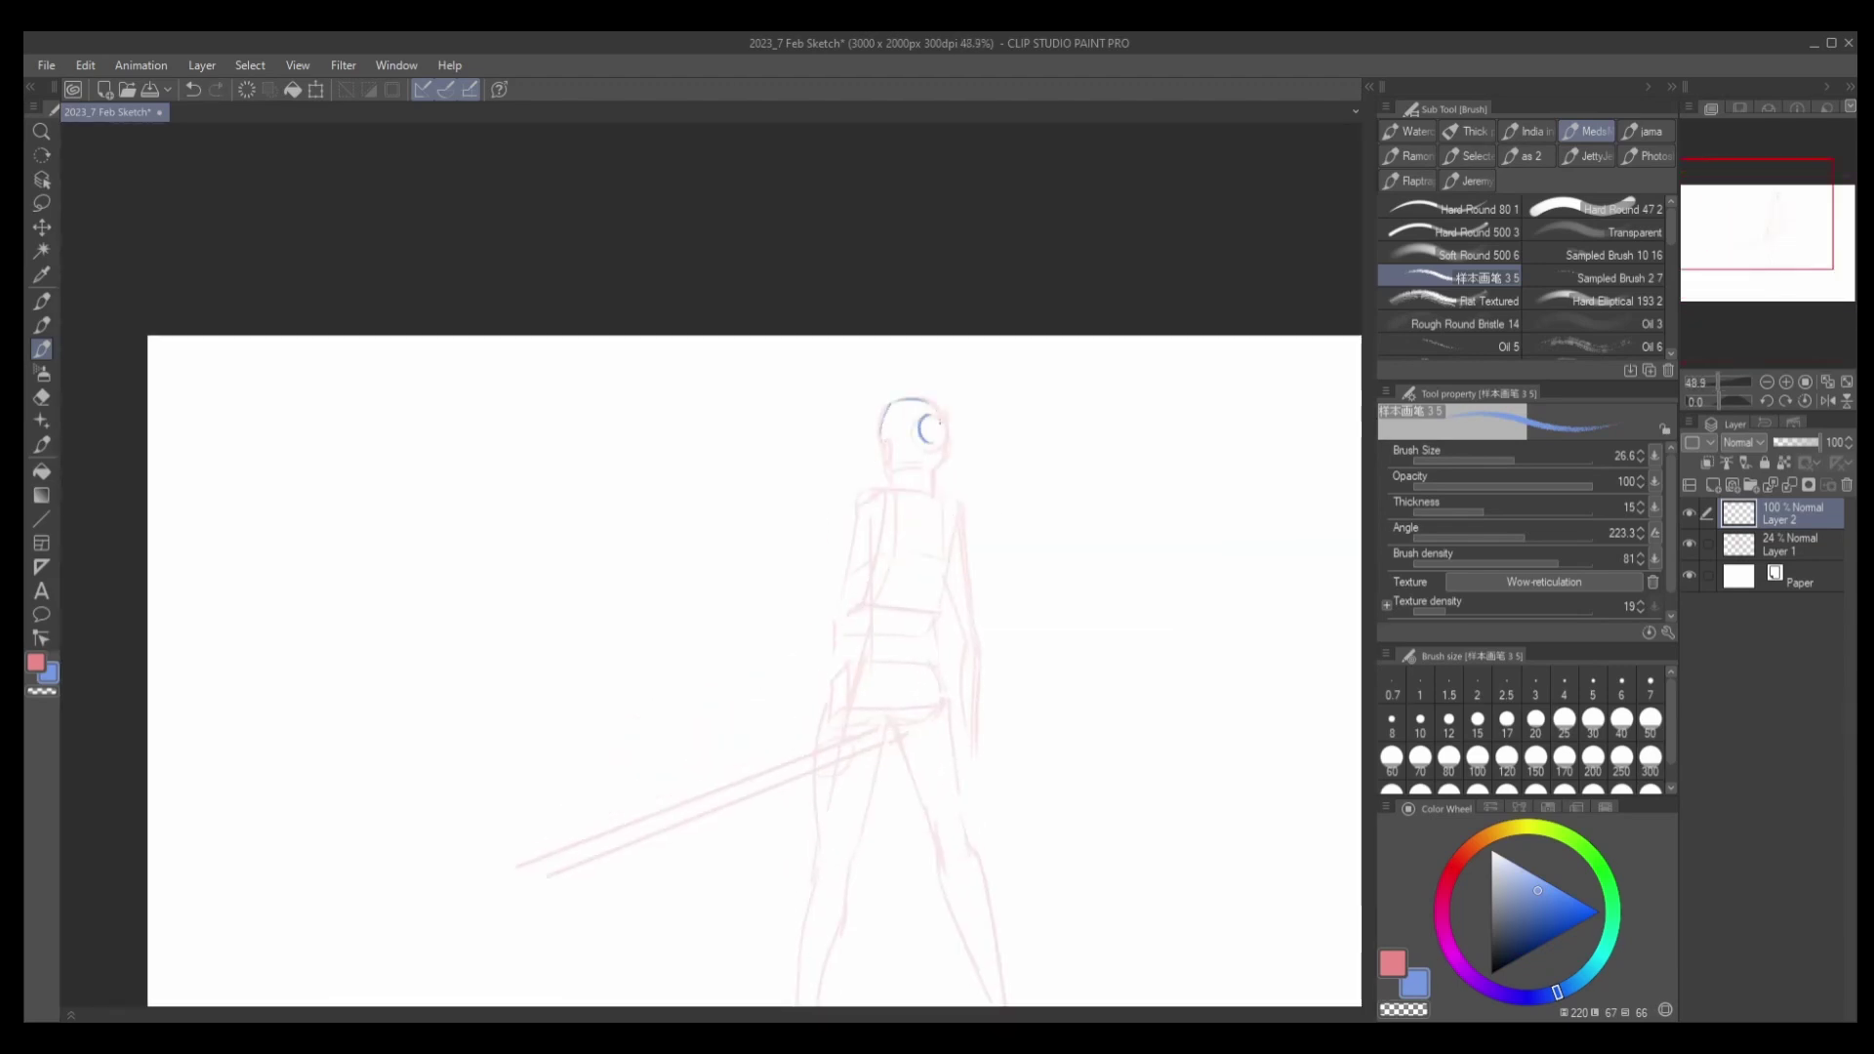
scroll(929, 430, up, 1)
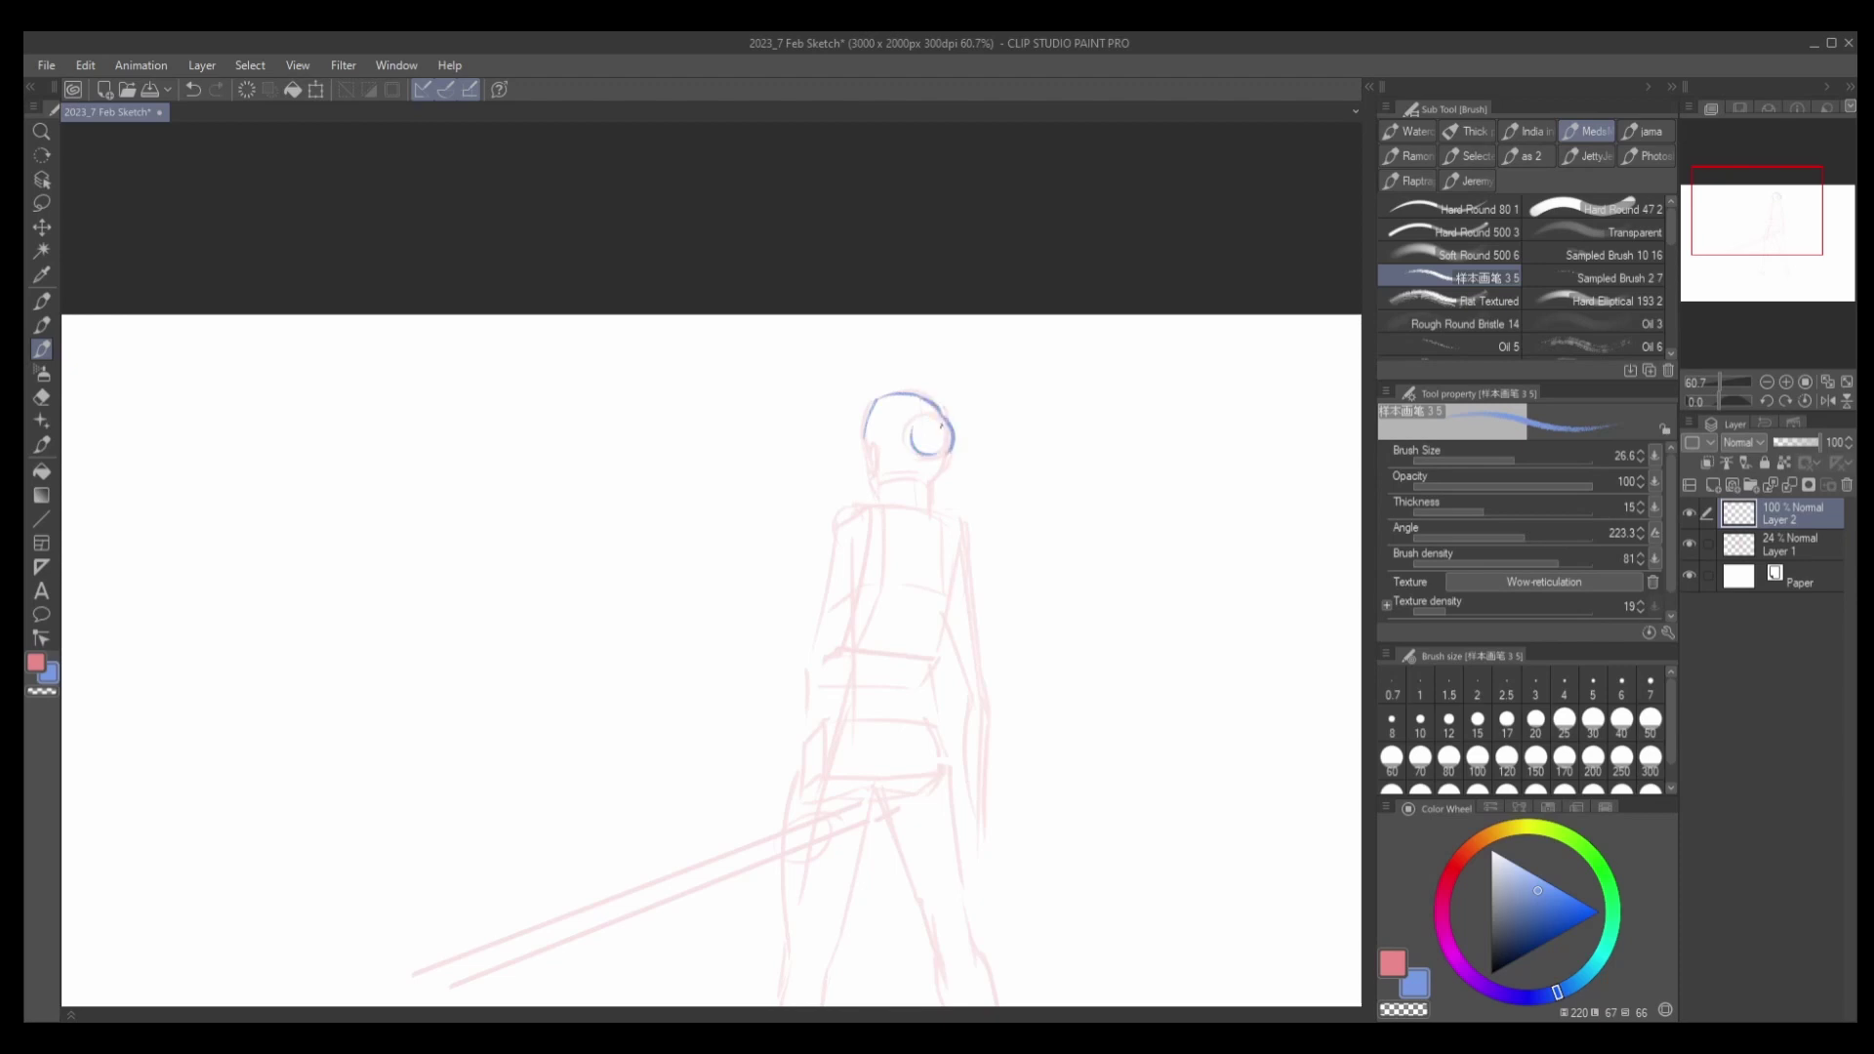
key(ctrl+z)
key(ctrl+z)
mouse_move(882, 479)
mouse_down()
mouse_move(928, 484)
mouse_move(867, 498)
mouse_move(845, 539)
mouse_move(863, 619)
mouse_up()
key(ctrl+z)
drag(875, 500, 890, 614)
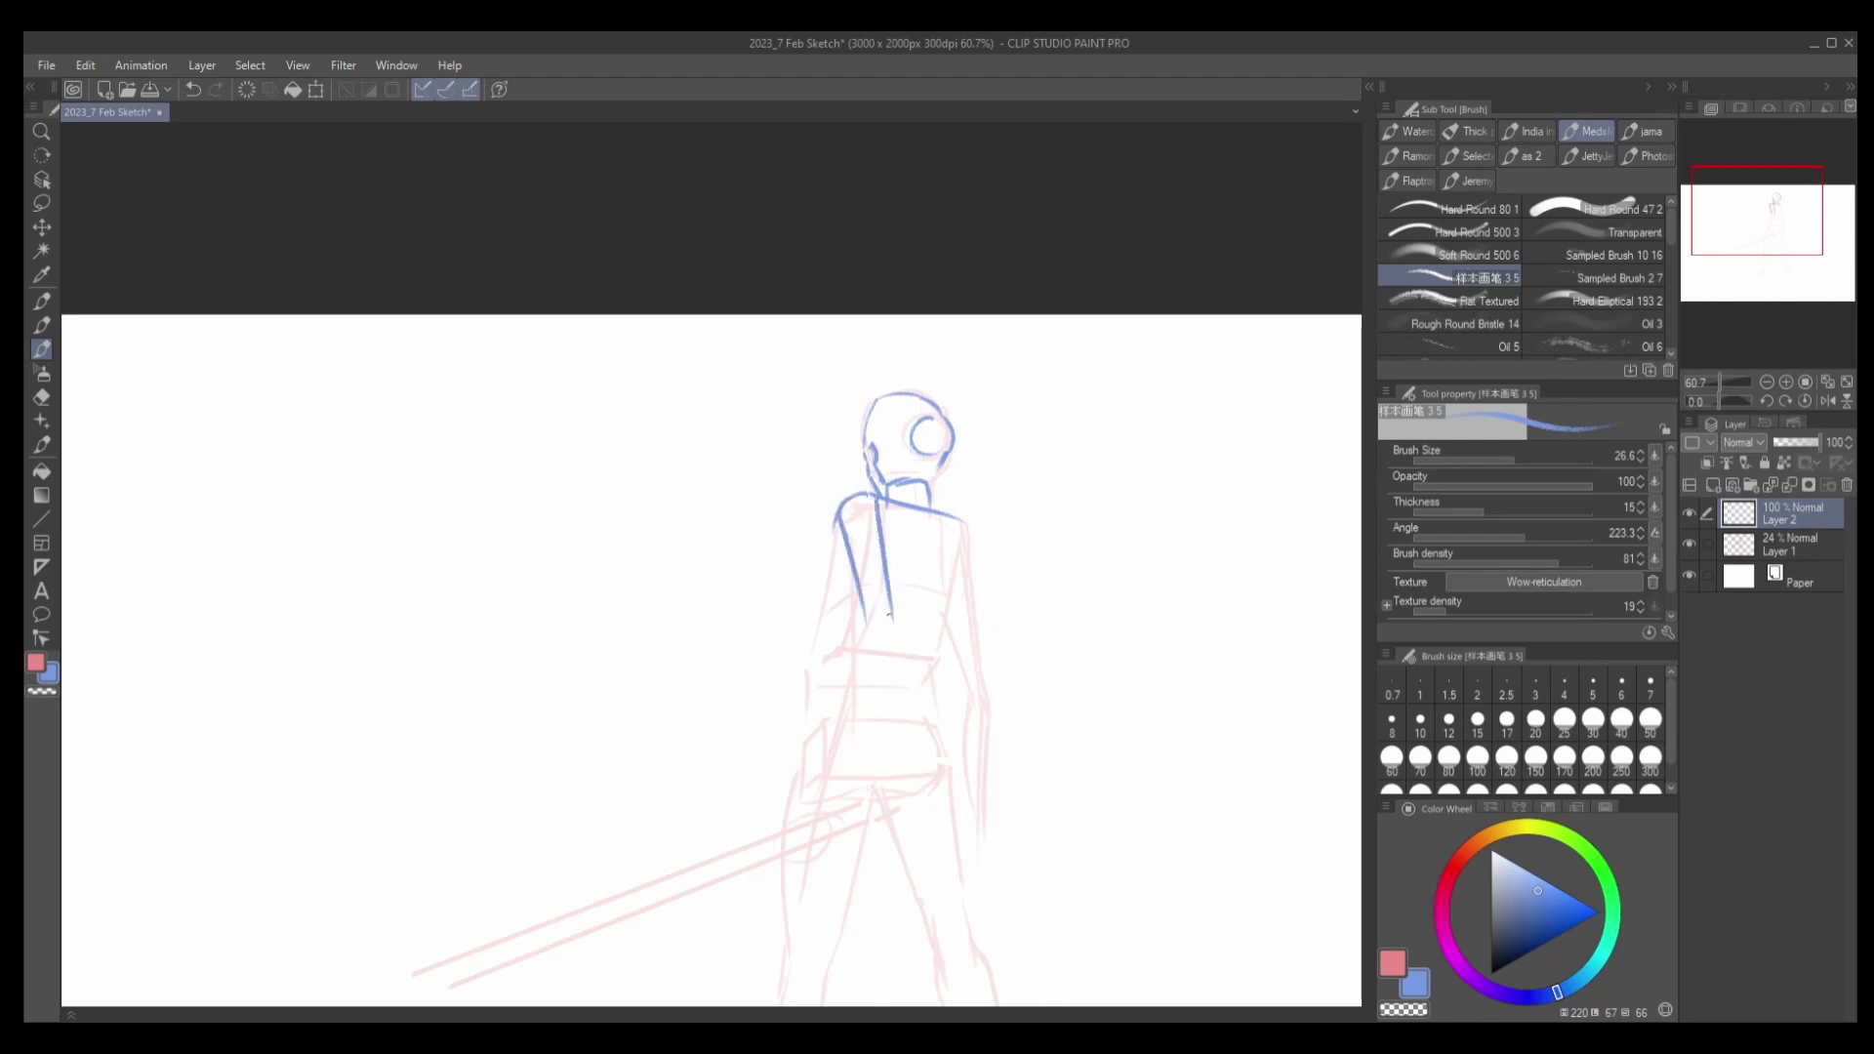
Redraw the sword-side shoulder and upper arm in blue, bringing the arm inward across the back.
key(ctrl+z)
key(ctrl+z)
drag(868, 494, 839, 532)
mouse_move(862, 494)
mouse_down()
mouse_move(874, 541)
mouse_move(851, 556)
mouse_move(832, 532)
mouse_move(865, 644)
mouse_up()
key(ctrl+z)
key(ctrl+z)
key(ctrl+z)
mouse_move(847, 559)
mouse_down()
mouse_move(862, 613)
mouse_move(890, 630)
mouse_up()
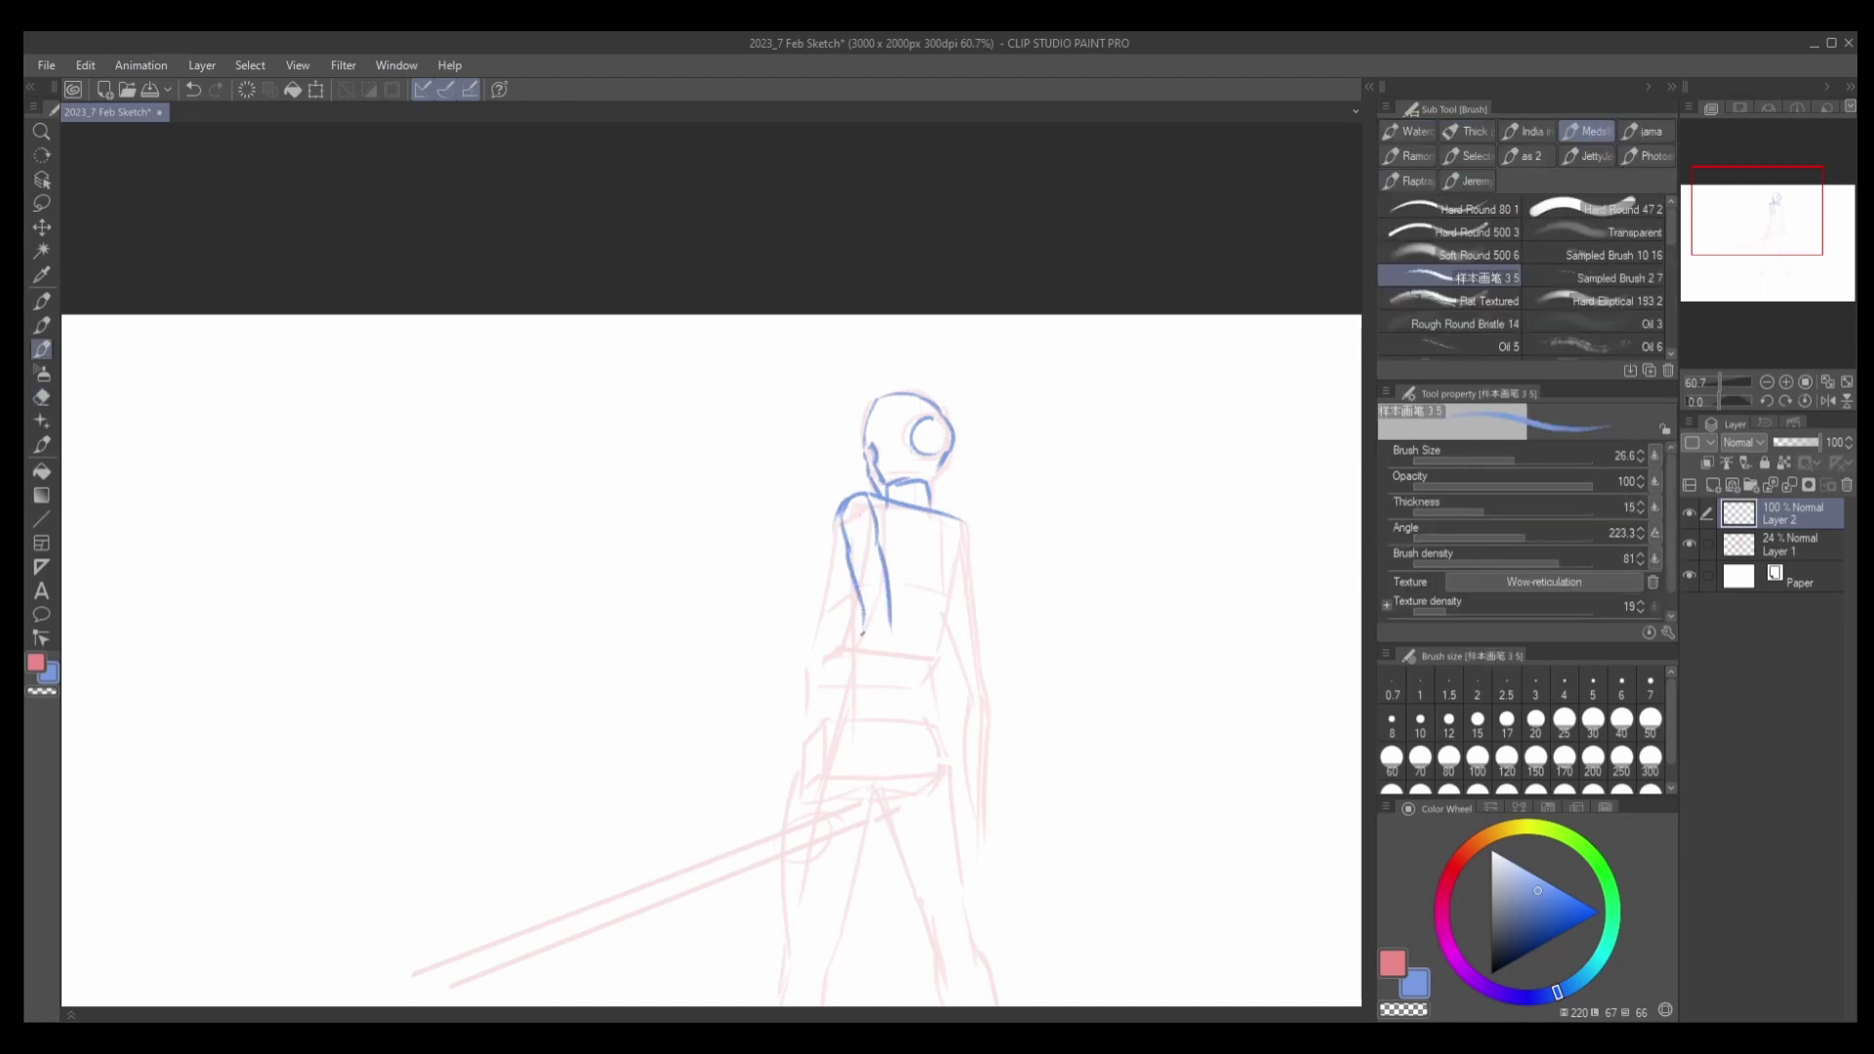
Draw the sword arm's forearm from the elbow down toward the hip with two blue contours.
key(ctrl+z)
mouse_move(847, 559)
mouse_down()
mouse_move(865, 615)
mouse_move(835, 717)
mouse_up()
drag(891, 625, 854, 734)
key(e)
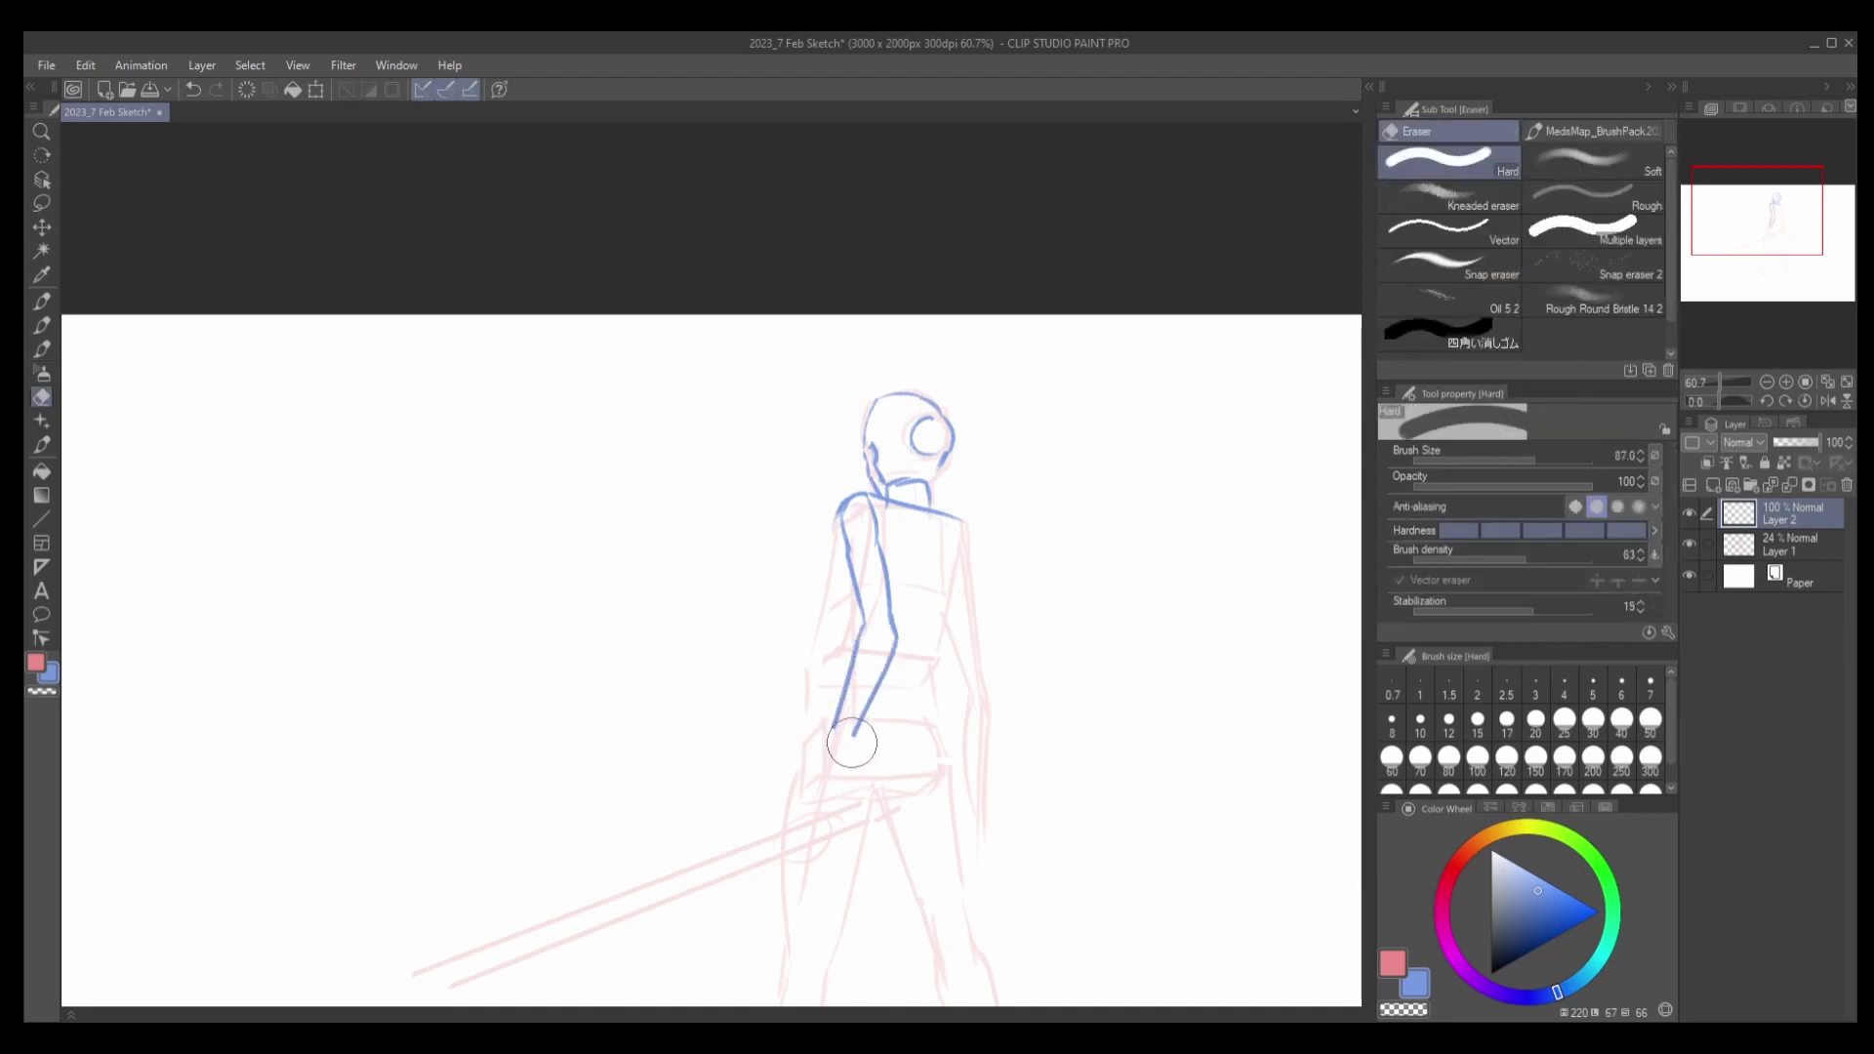
Draw the free arm in blue from the shoulder through a slightly bent elbow down to the wrist.
key(b)
scroll(961, 614, down, 1)
drag(965, 538, 962, 770)
key(ctrl+z)
key(ctrl+z)
key(ctrl+z)
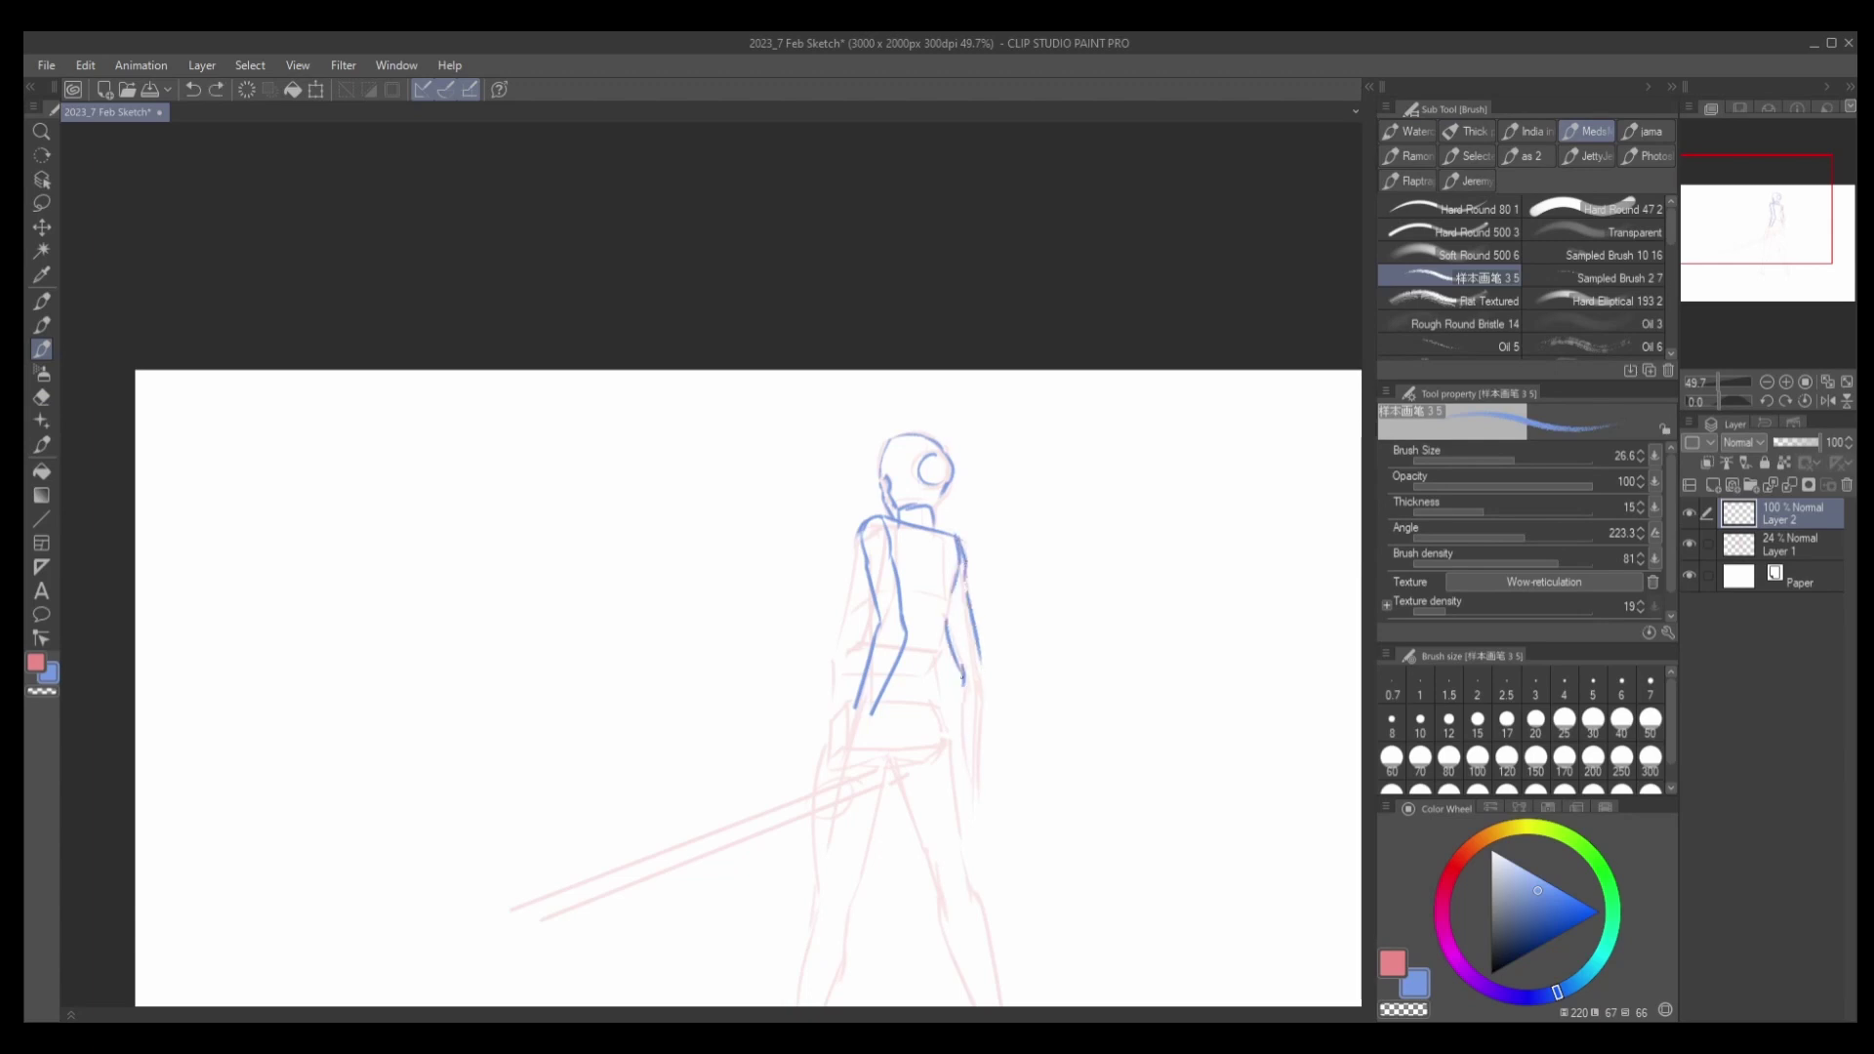
drag(961, 679, 961, 747)
mouse_move(979, 653)
mouse_down()
mouse_move(971, 785)
mouse_move(966, 745)
mouse_up()
key(ctrl+z)
key(ctrl+z)
Draw the sword hand at the hip and a long two-line sword in blue, higher than the rough version.
scroll(850, 715, down, 2)
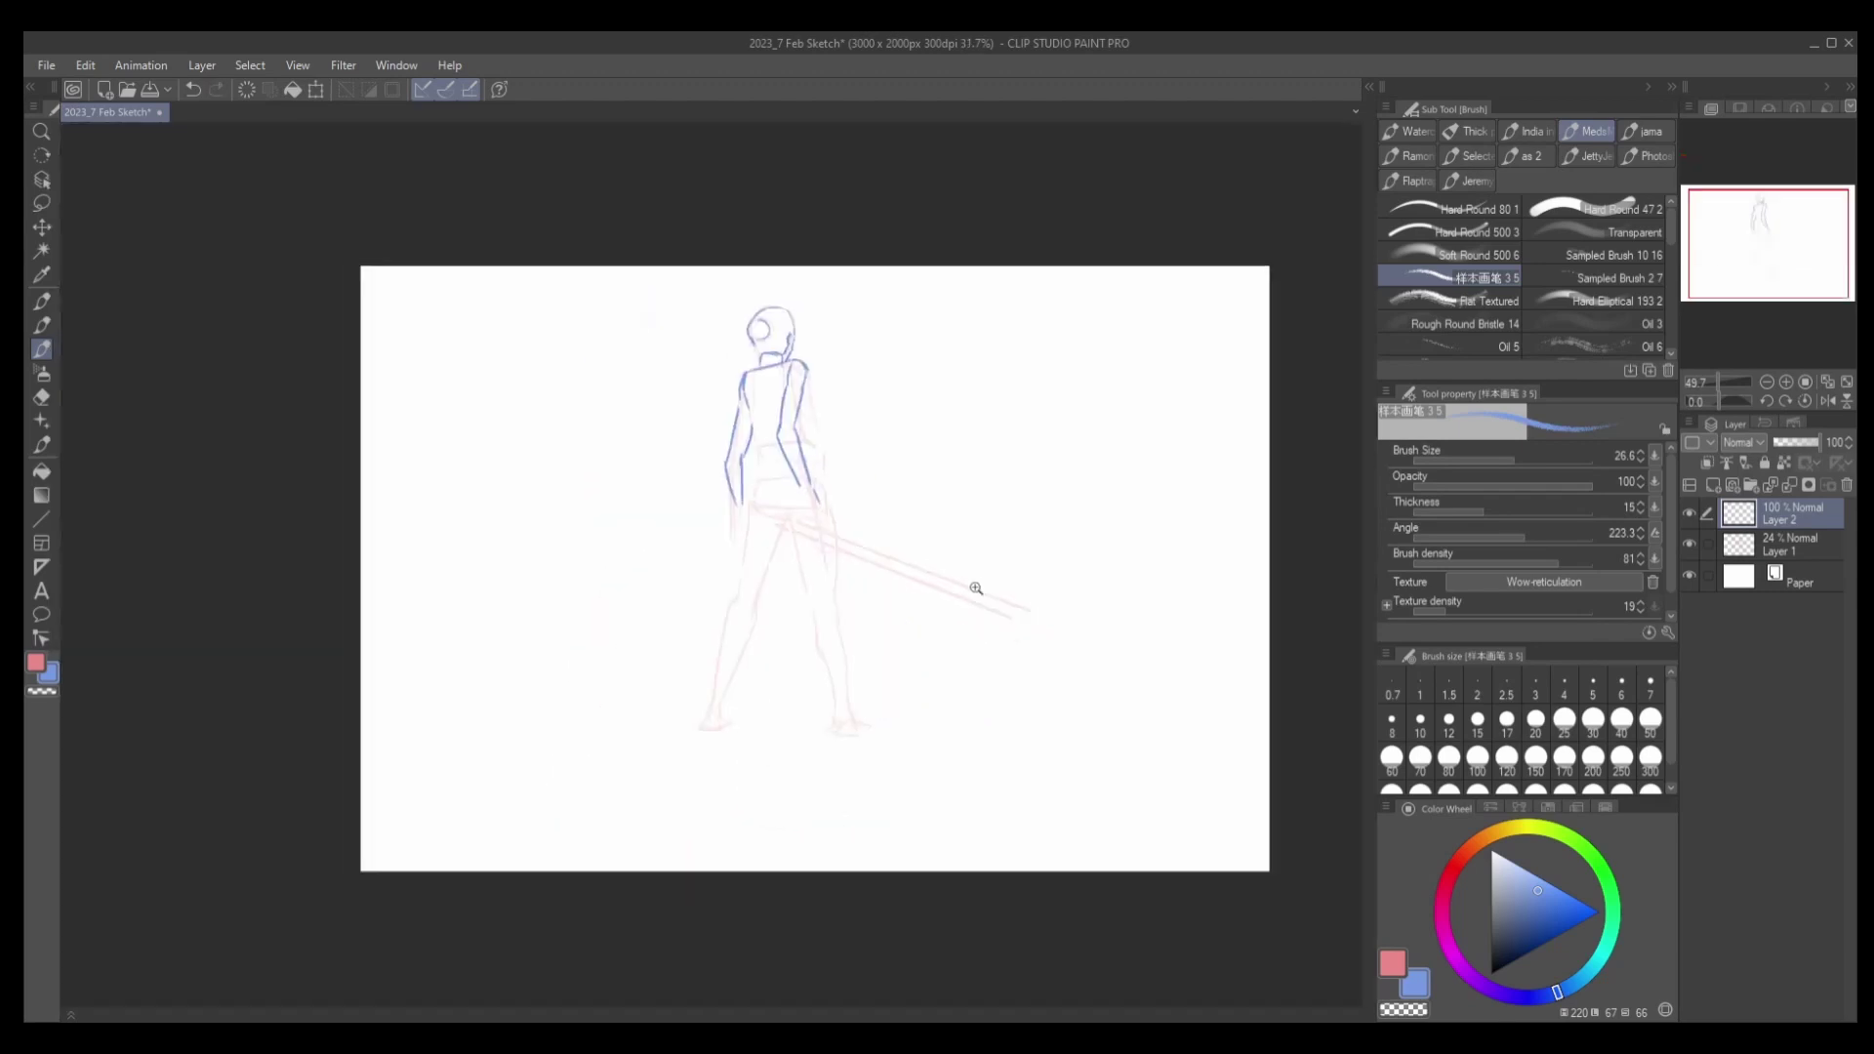
scroll(833, 515, up, 5)
key(ctrl+z)
mouse_move(833, 516)
mouse_down()
mouse_move(828, 544)
mouse_move(888, 569)
mouse_move(831, 547)
mouse_move(834, 564)
mouse_move(830, 535)
mouse_move(832, 554)
mouse_move(1329, 673)
mouse_up()
key(ctrl+z)
drag(781, 522, 1318, 690)
key(ctrl+z)
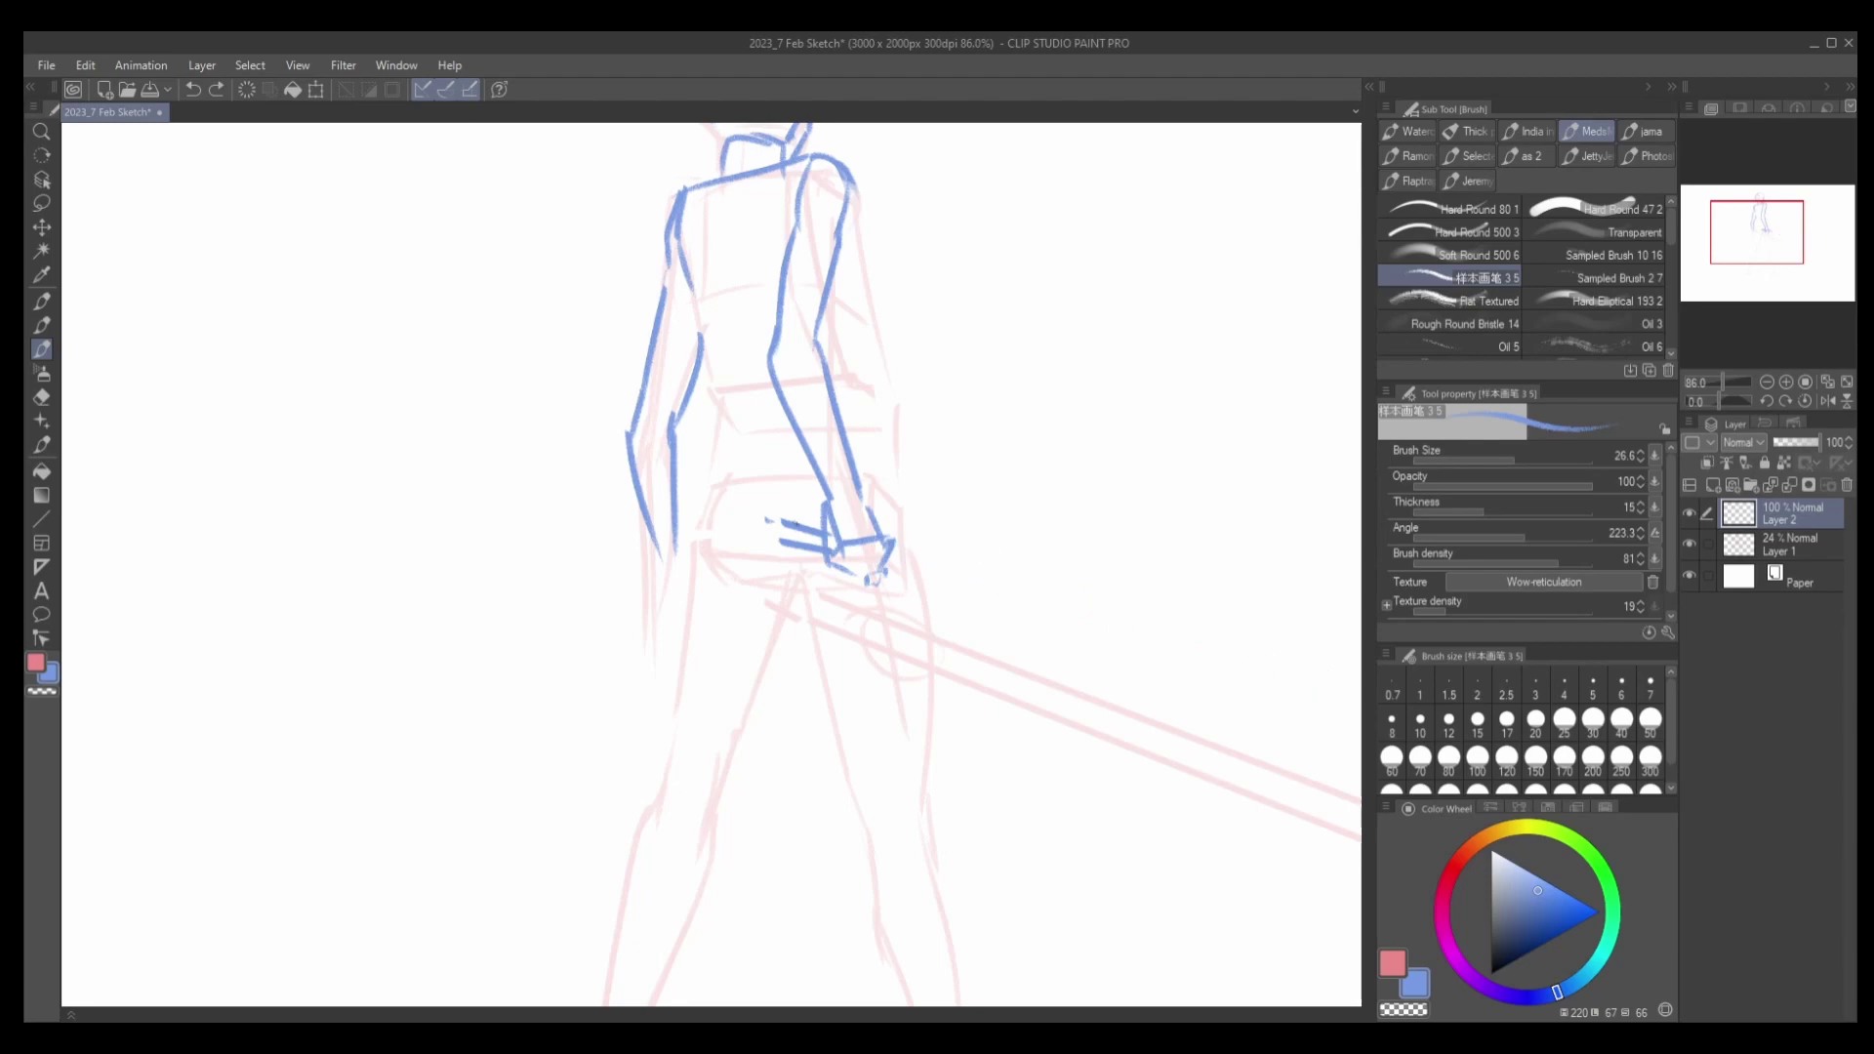
drag(786, 524, 1296, 682)
drag(792, 558, 1298, 702)
scroll(962, 518, down, 3)
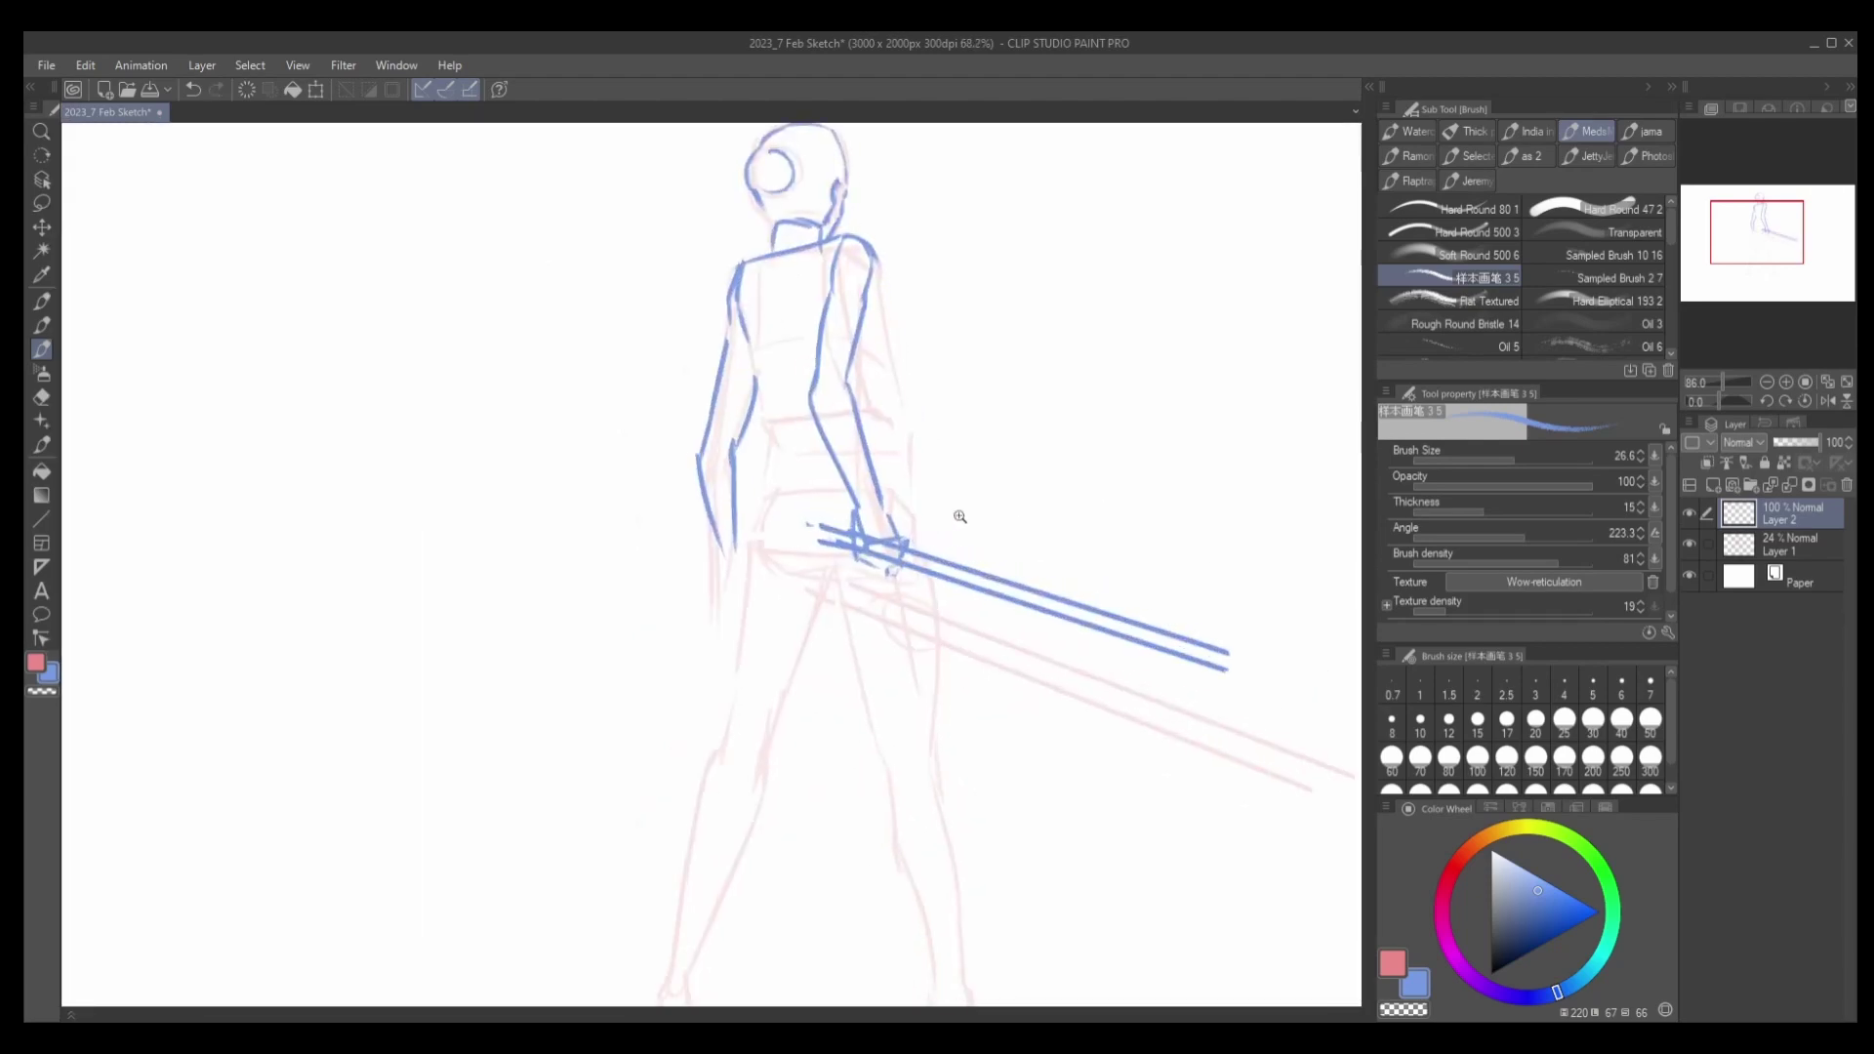
Draw the sides of the torso in blue, tapering toward the waist, with a cross-contour line over the lower ribs.
scroll(1101, 579, up, 3)
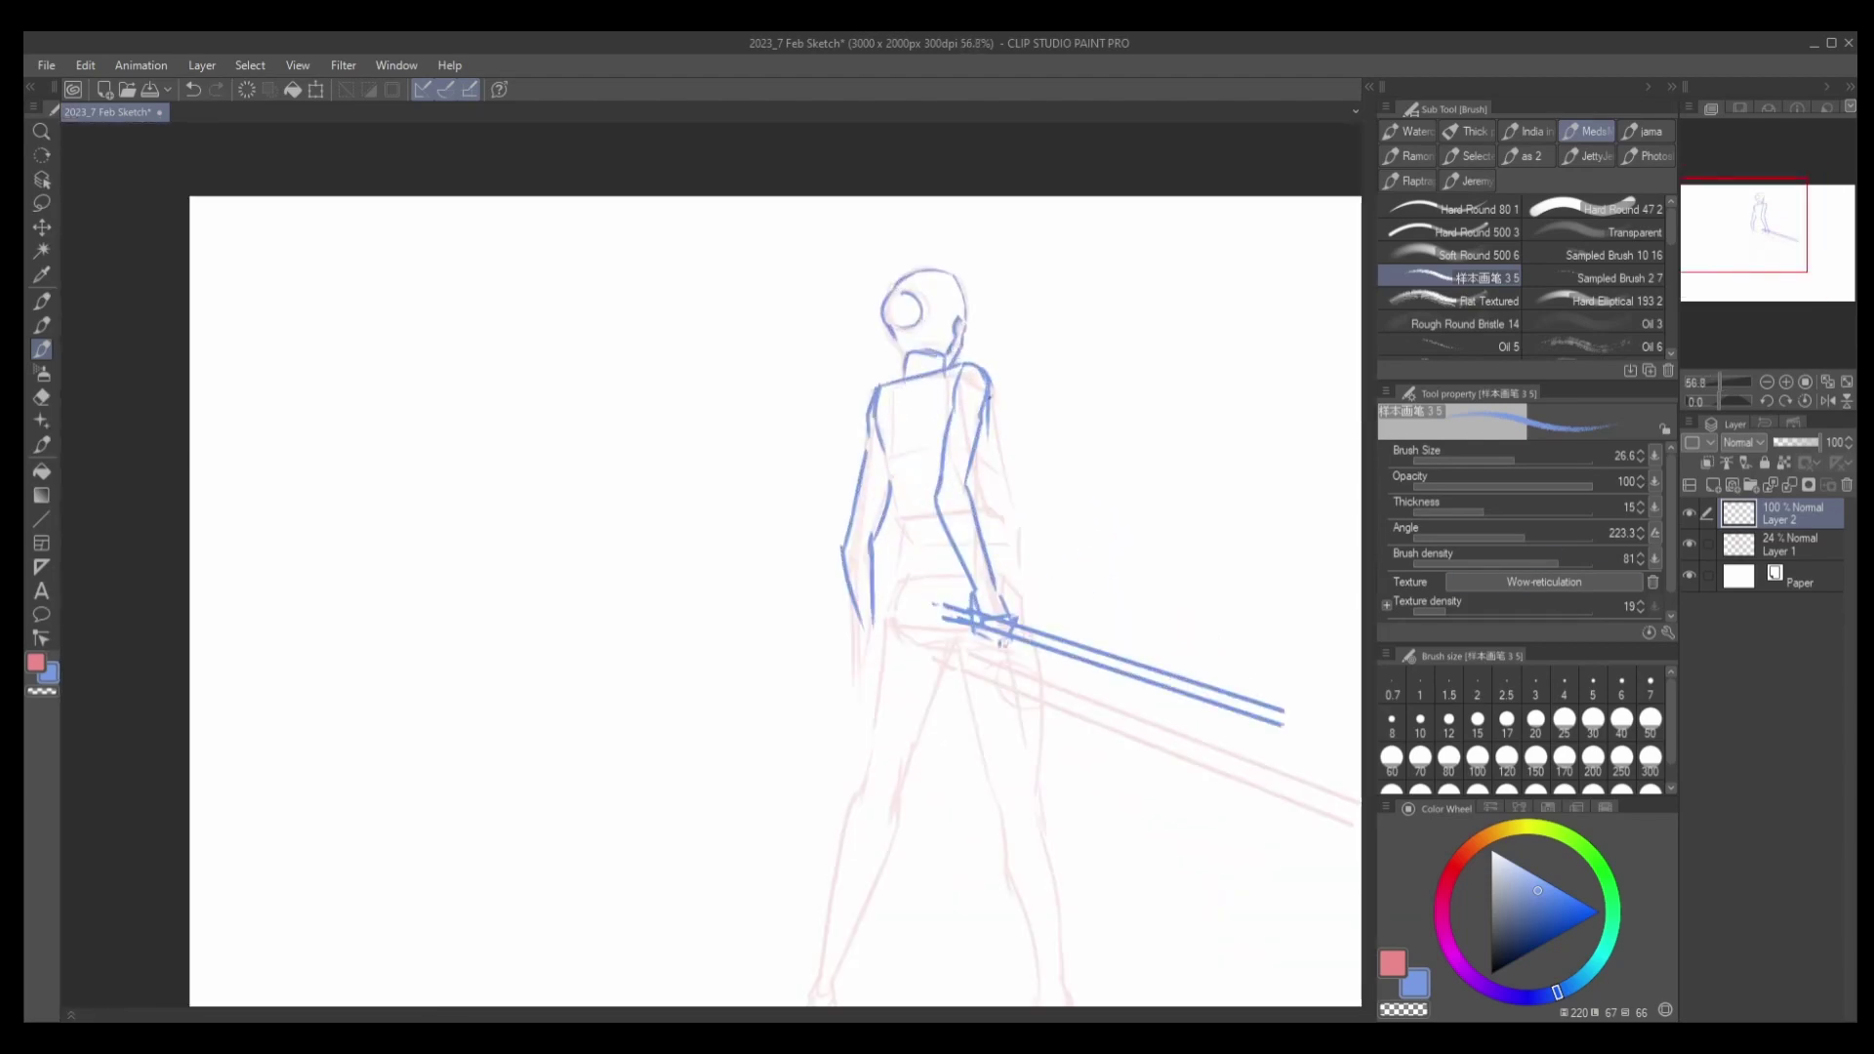
drag(1003, 446, 1020, 542)
key(ctrl+z)
drag(884, 446, 915, 539)
key(ctrl+z)
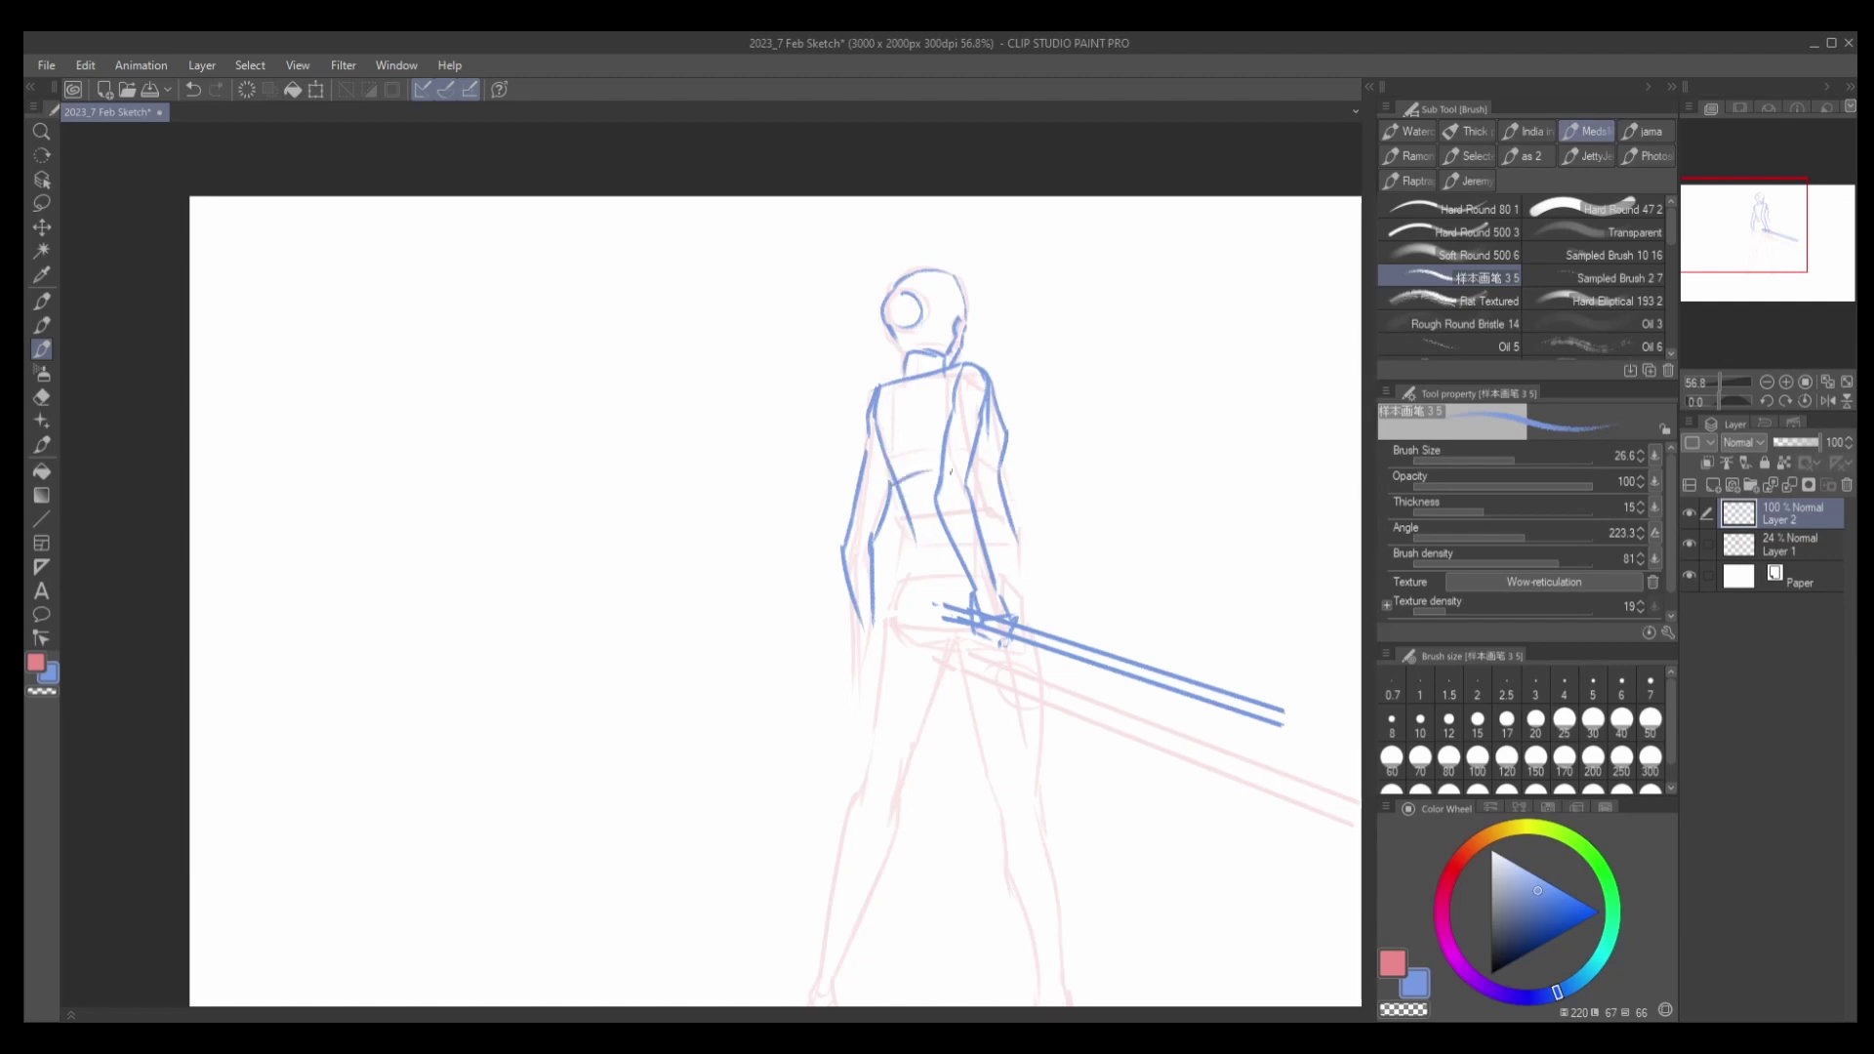
mouse_move(890, 478)
mouse_down()
mouse_move(1005, 480)
mouse_move(961, 478)
mouse_up()
key(e)
key(b)
Draw the waist sides down to the hips in blue, with a curved line across the top of the pelvis.
drag(912, 537, 911, 561)
key(ctrl+z)
click(947, 559)
drag(1015, 527, 1019, 585)
key(ctrl+z)
drag(903, 571, 1024, 586)
key(ctrl+z)
key(ctrl+z)
key(e)
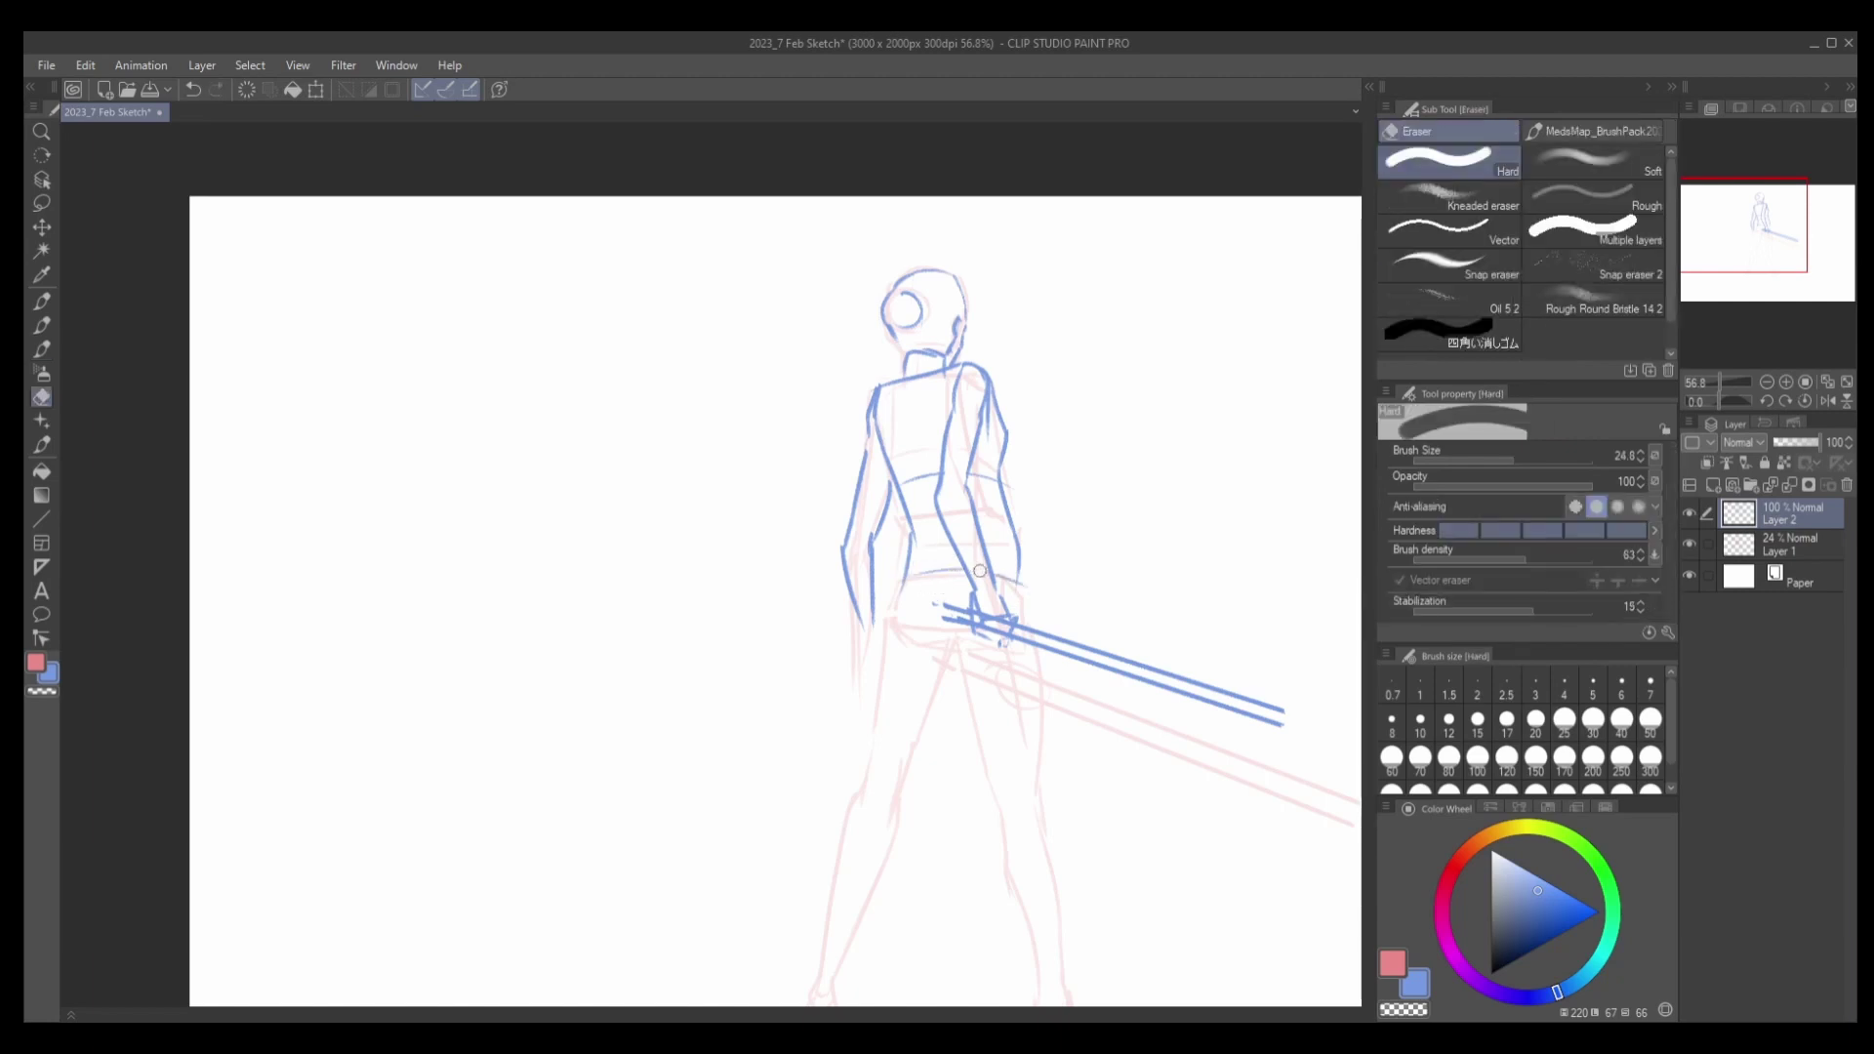
Draw both outer hip contours in blue, continuing the one on the free-arm side down the thigh to the knee.
key(b)
drag(908, 573, 885, 645)
mouse_move(1019, 585)
mouse_down()
mouse_move(1033, 629)
mouse_move(1044, 415)
mouse_up()
drag(951, 483, 922, 635)
key(ctrl+z)
drag(957, 475, 938, 577)
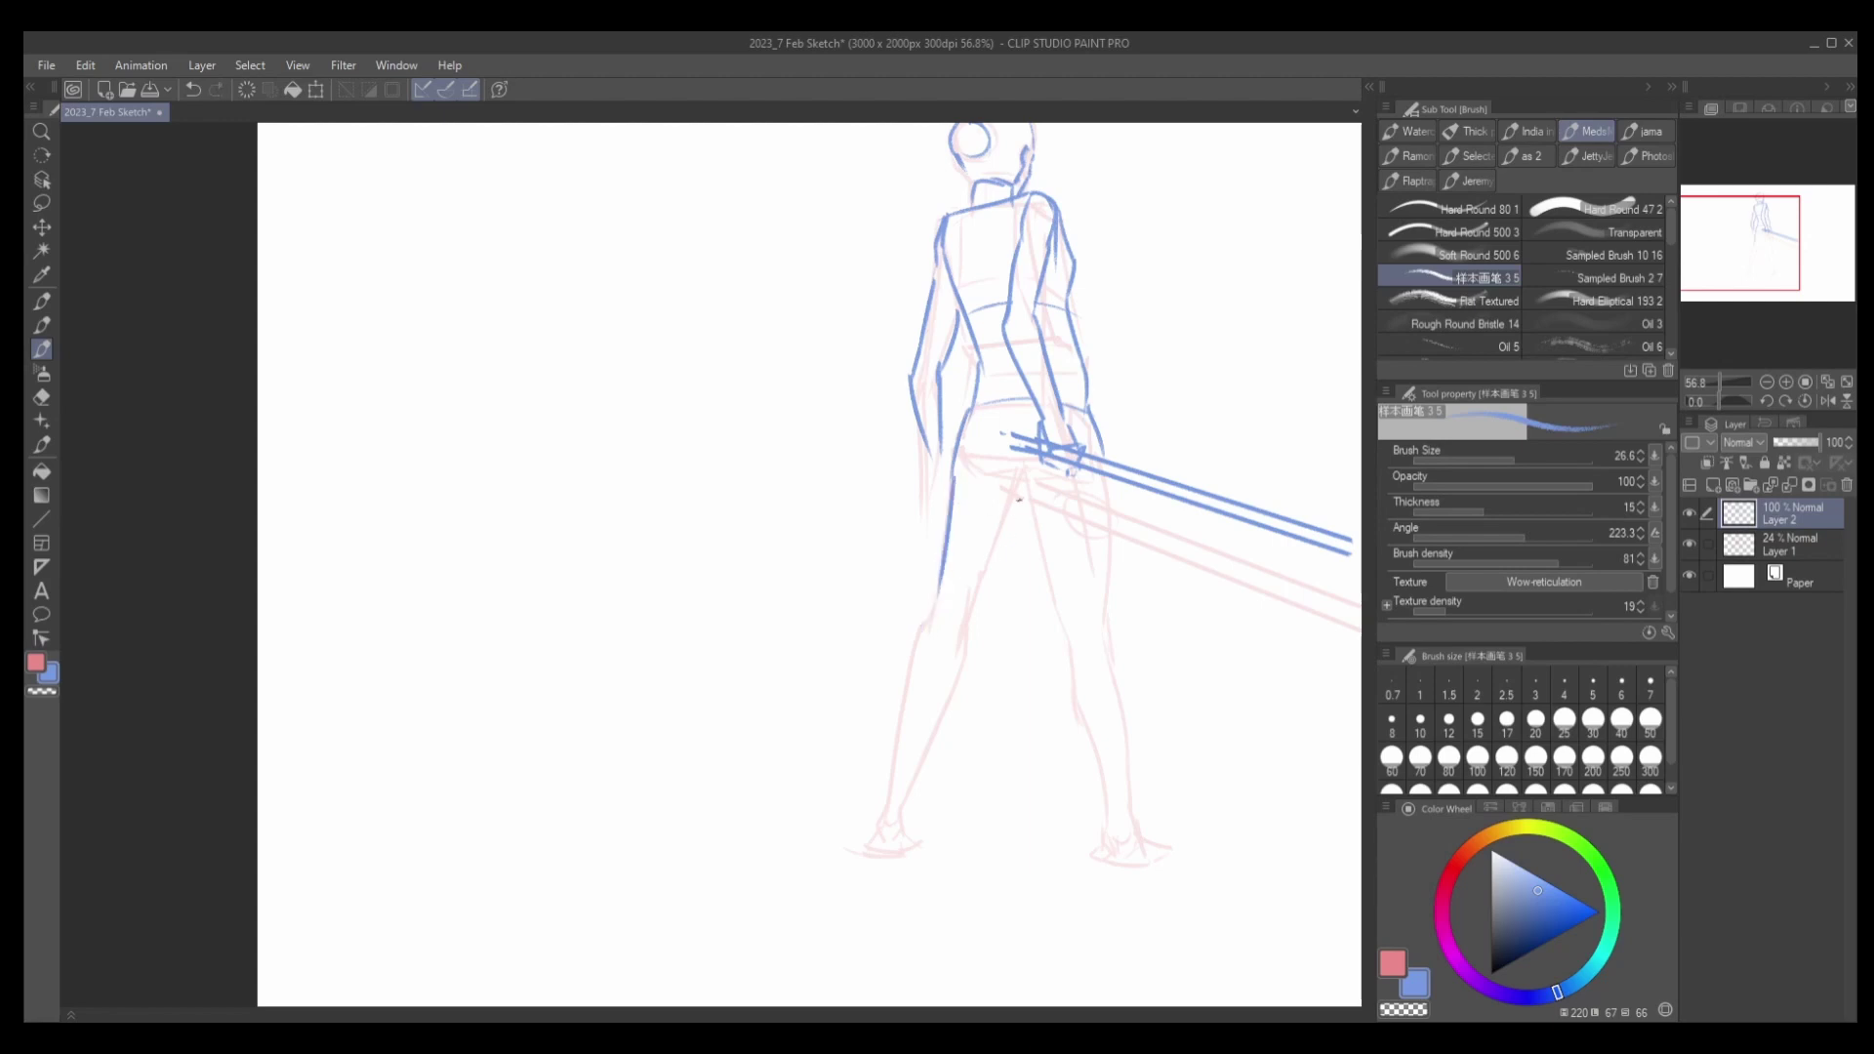
Draw the inner contour of the leg on the free-arm side in blue, from the crotch past the knee to the lower calf.
key(ctrl+z)
drag(1030, 471, 920, 781)
key(ctrl+z)
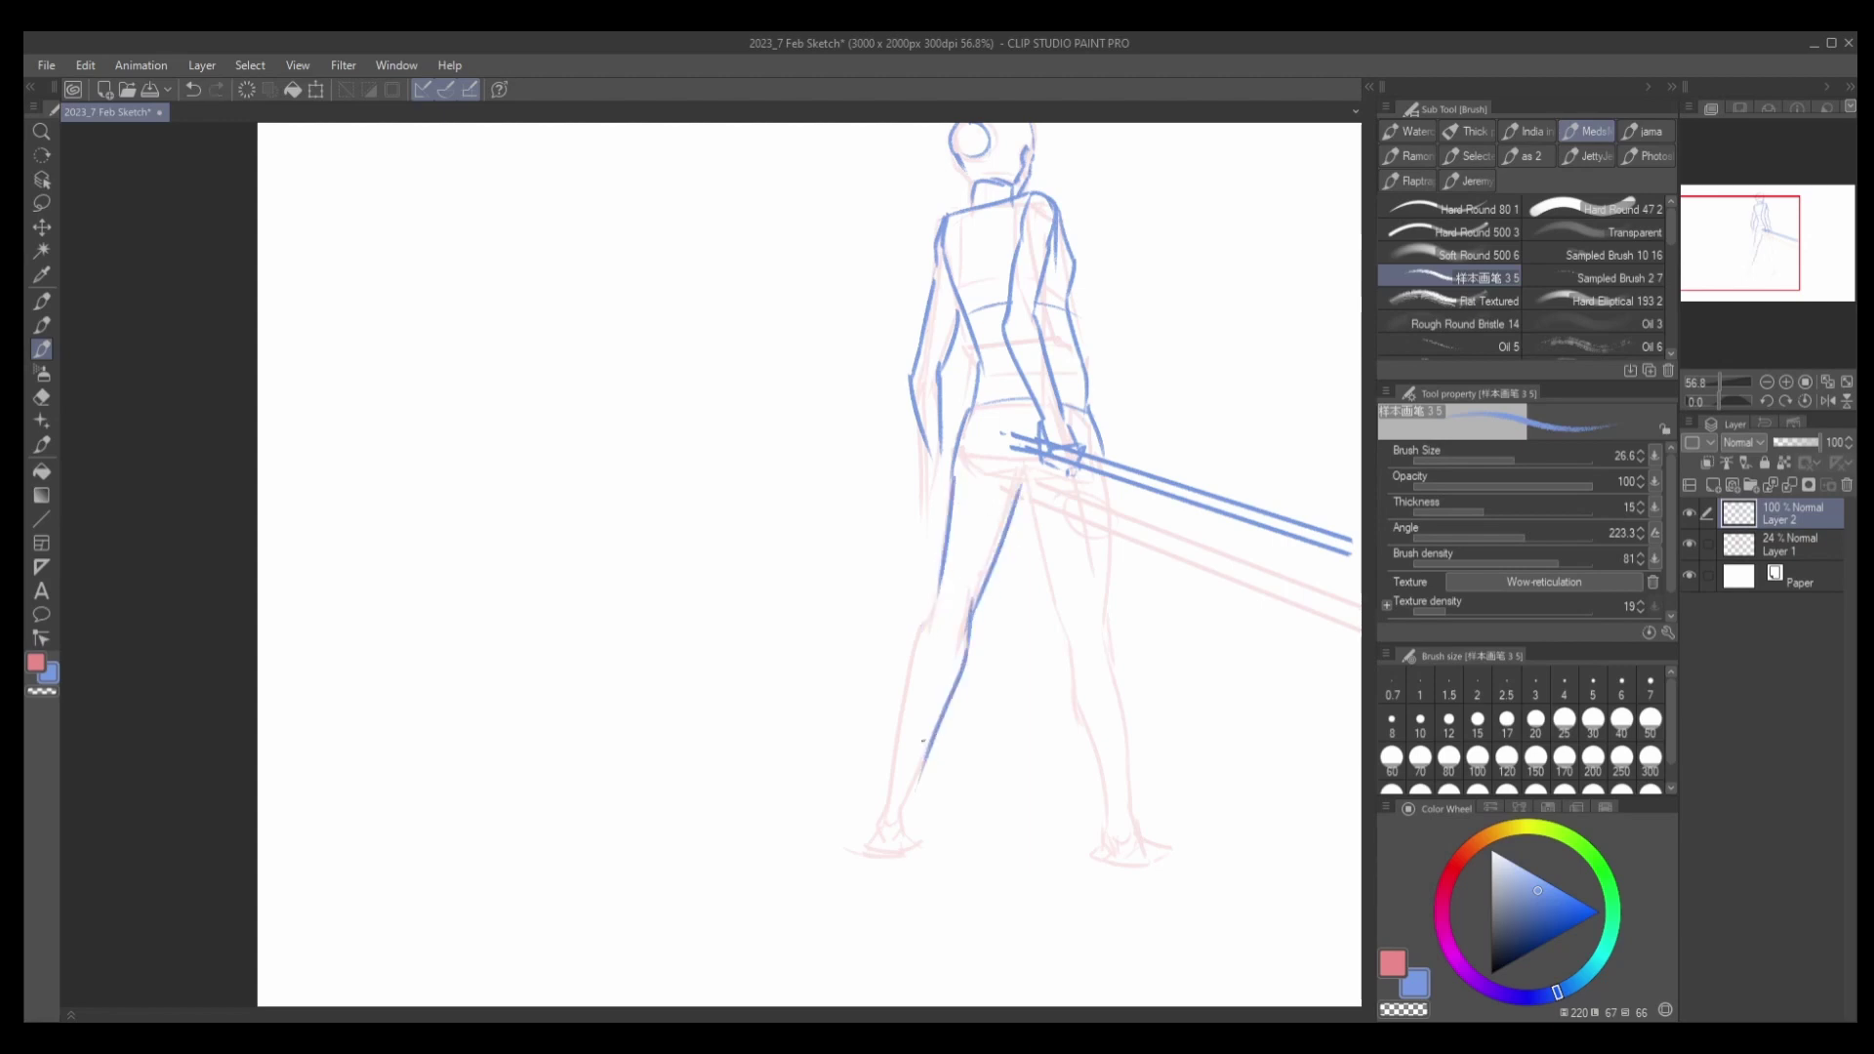
Draw the outer calf of the free-arm-side leg in blue and extend its inner contour to the ankle.
drag(935, 611, 892, 819)
key(ctrl+z)
drag(929, 755, 916, 824)
key(ctrl+z)
key(ctrl+z)
key(ctrl+z)
key(ctrl+z)
drag(929, 755, 917, 824)
mouse_move(1029, 605)
mouse_down()
mouse_move(992, 628)
mouse_move(1035, 624)
mouse_up()
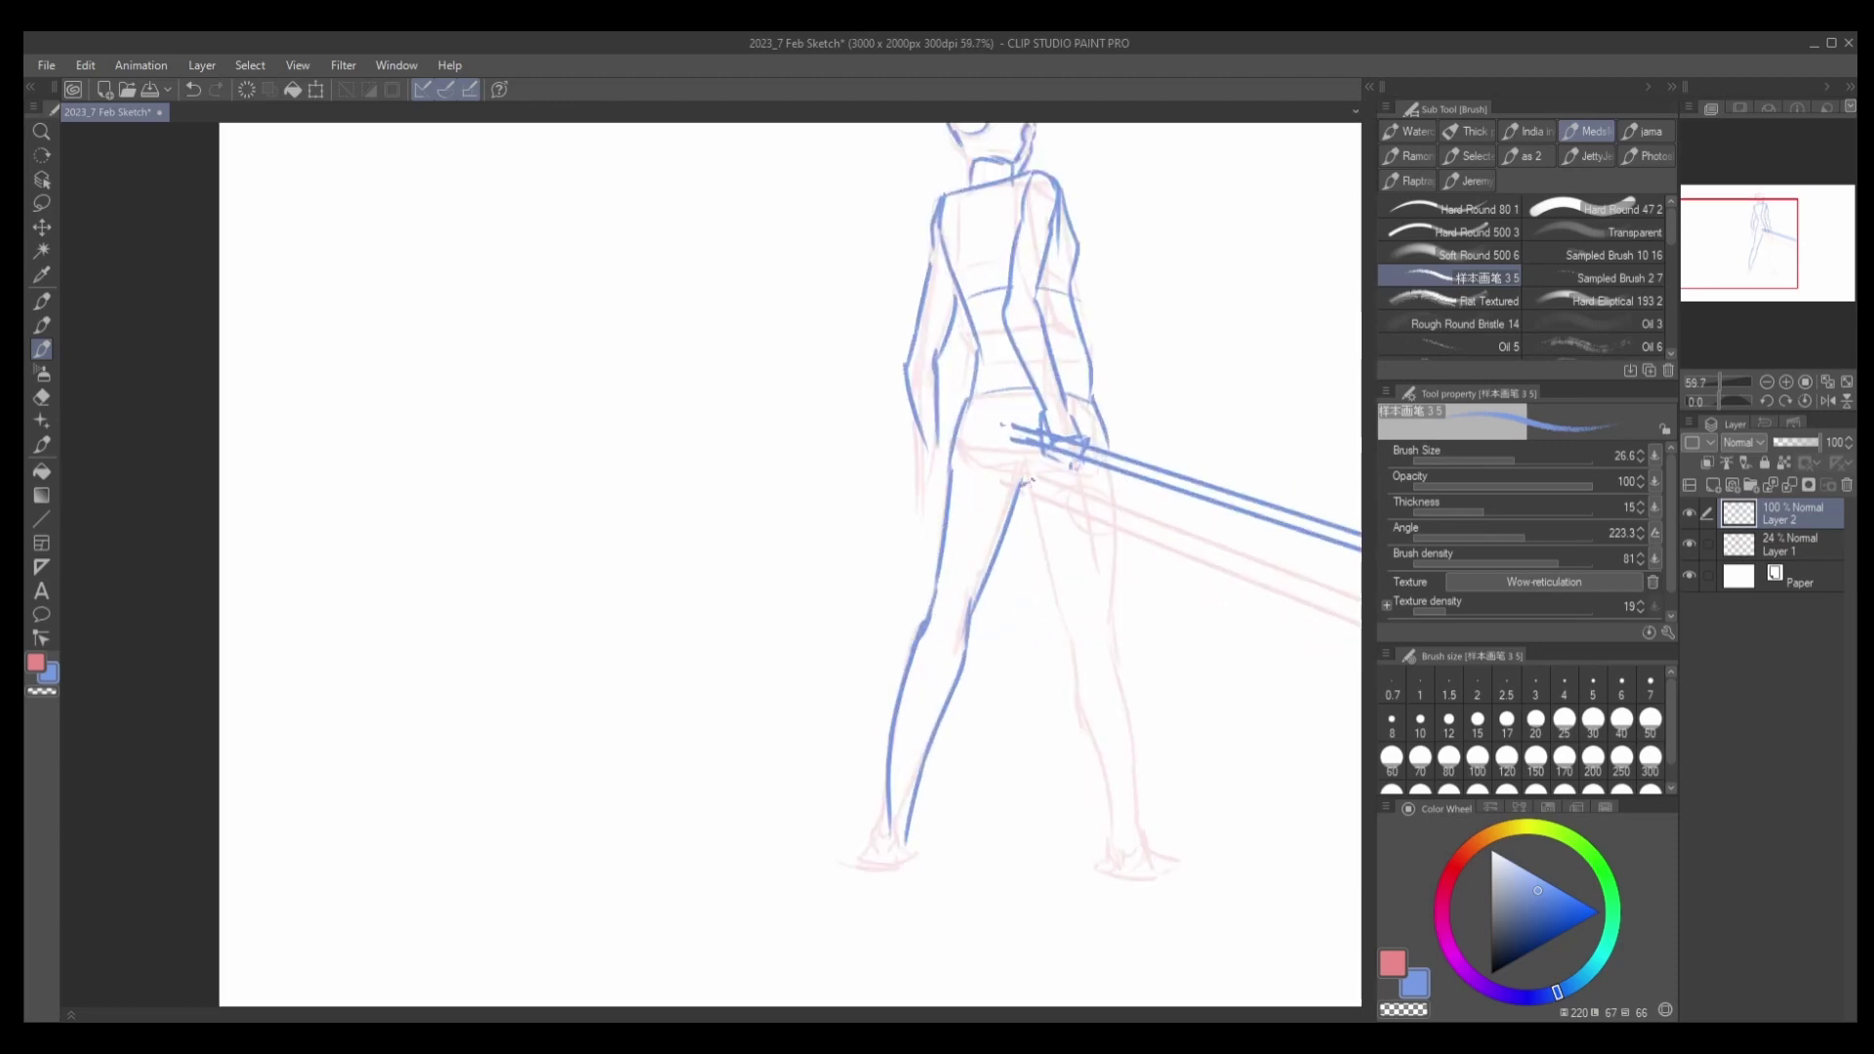
Draw the inner contour of the leg on the sword side in blue, from the crotch through the knee to the ankle.
drag(1024, 467, 1117, 814)
key(ctrl+z)
key(ctrl+z)
mouse_move(1072, 675)
mouse_down()
mouse_move(1099, 743)
mouse_move(1105, 865)
mouse_move(1117, 829)
mouse_up()
key(ctrl+z)
key(ctrl+z)
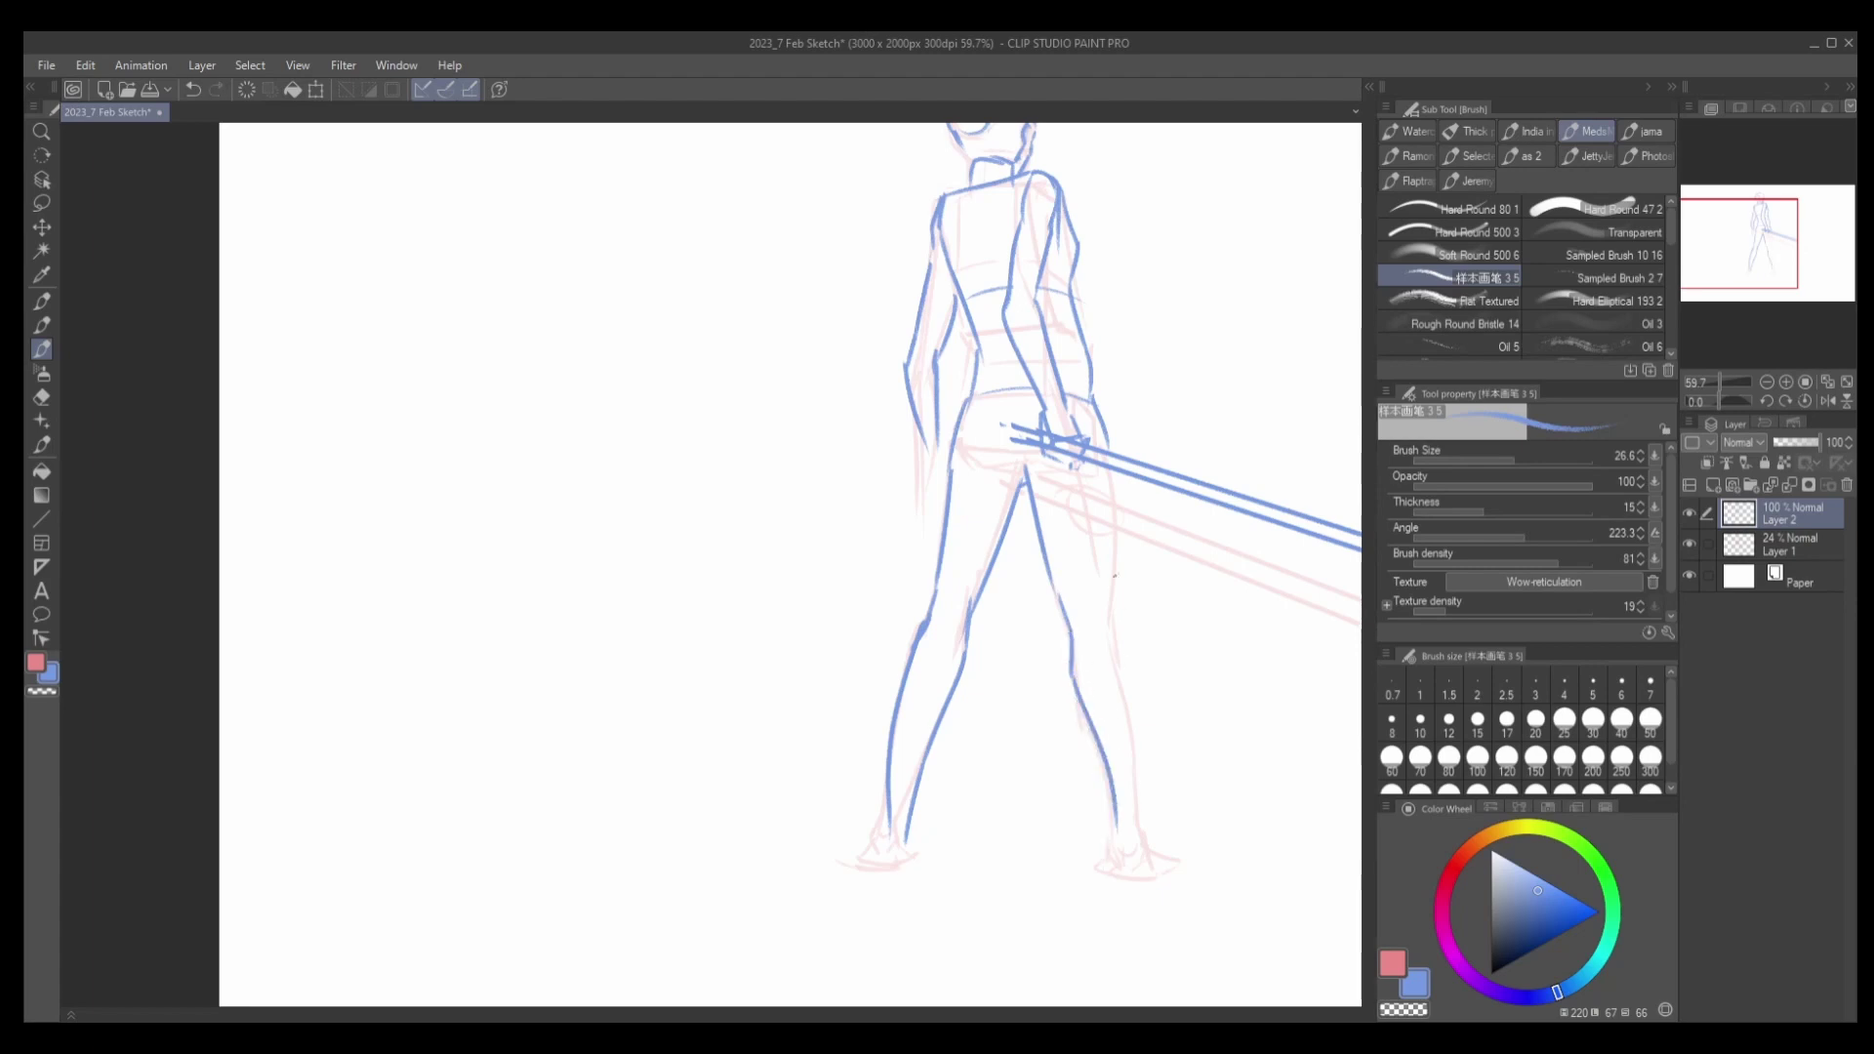
Draw the outer contour of the sword-side leg in blue, from the hip past the knee down to the ankle.
drag(1120, 471, 1115, 644)
key(ctrl+z)
key(ctrl+z)
key(ctrl+z)
key(ctrl+z)
key(ctrl+z)
mouse_move(1121, 459)
mouse_down()
mouse_move(1113, 621)
mouse_move(1152, 793)
mouse_up()
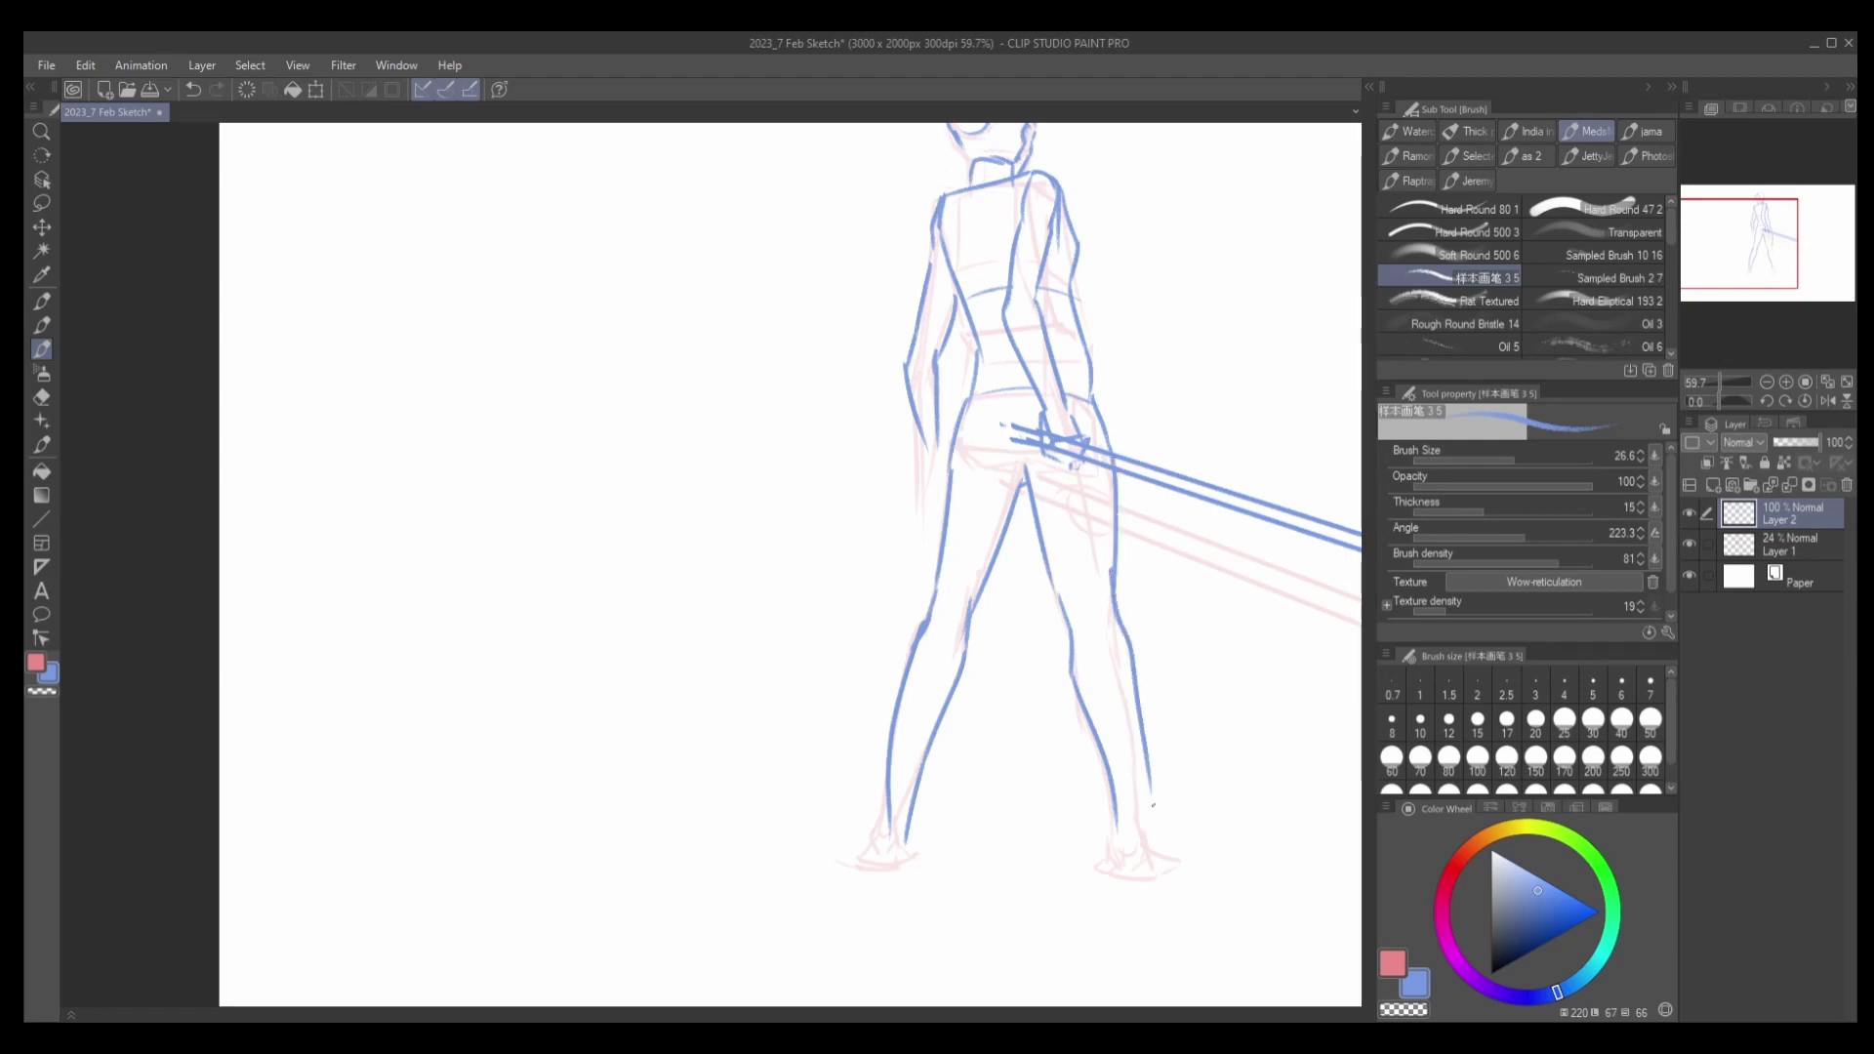
key(ctrl+z)
drag(1112, 603, 1142, 855)
scroll(1073, 585, down, 3)
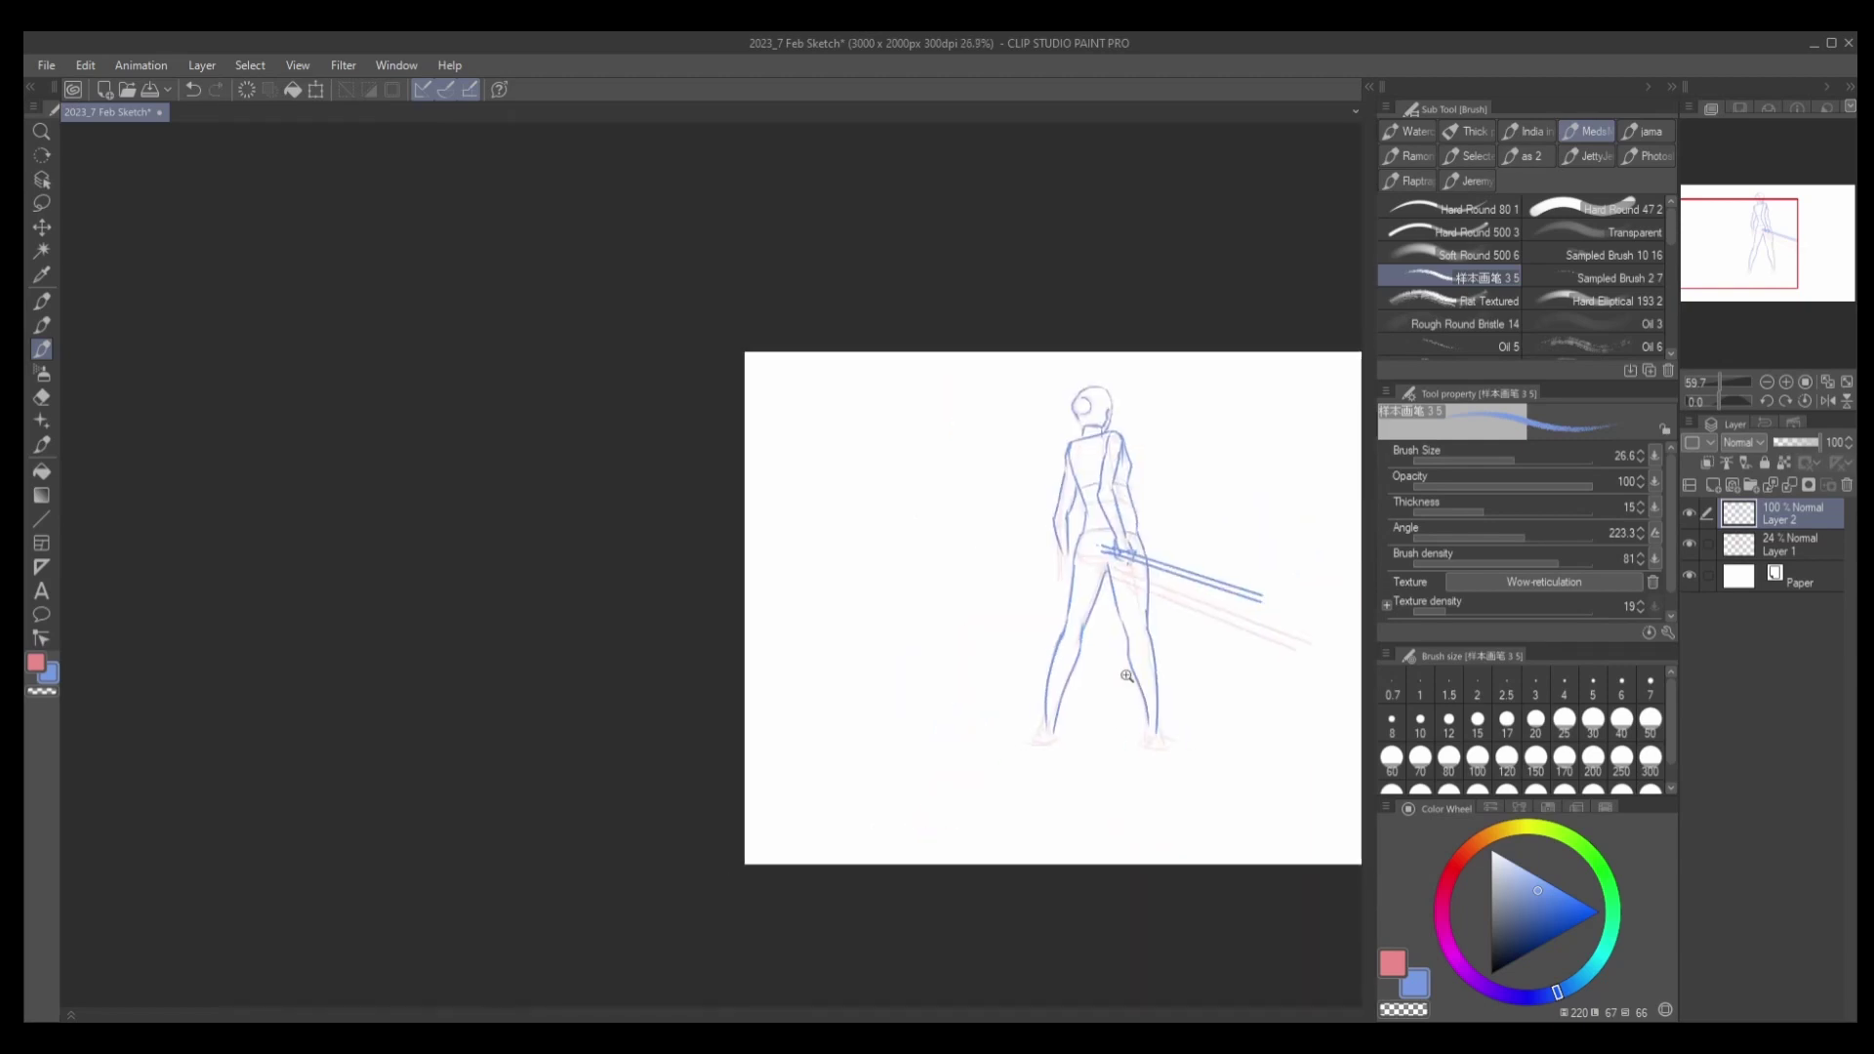
Draw the free hand below the wrist in blue and try out a round shield outline beside it.
scroll(1073, 585, up, 4)
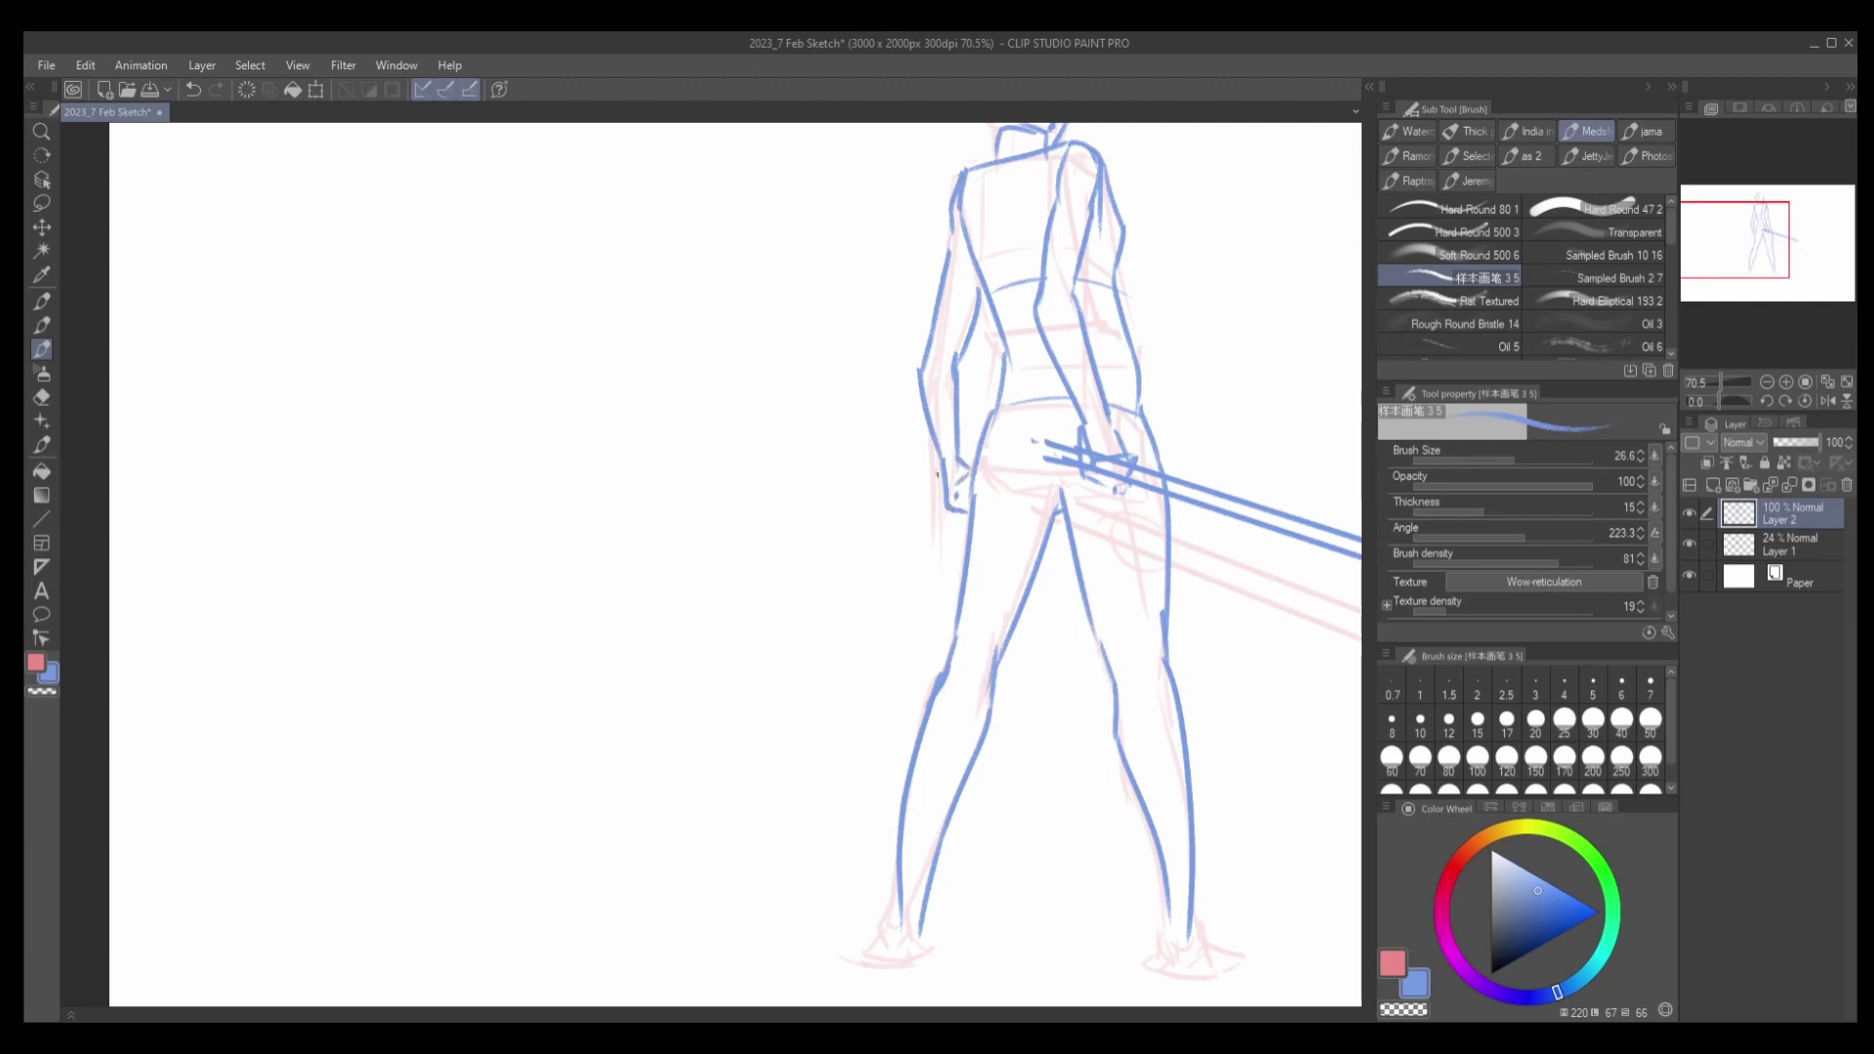
drag(912, 388, 961, 576)
key(ctrl+z)
key(ctrl+z)
drag(912, 388, 964, 574)
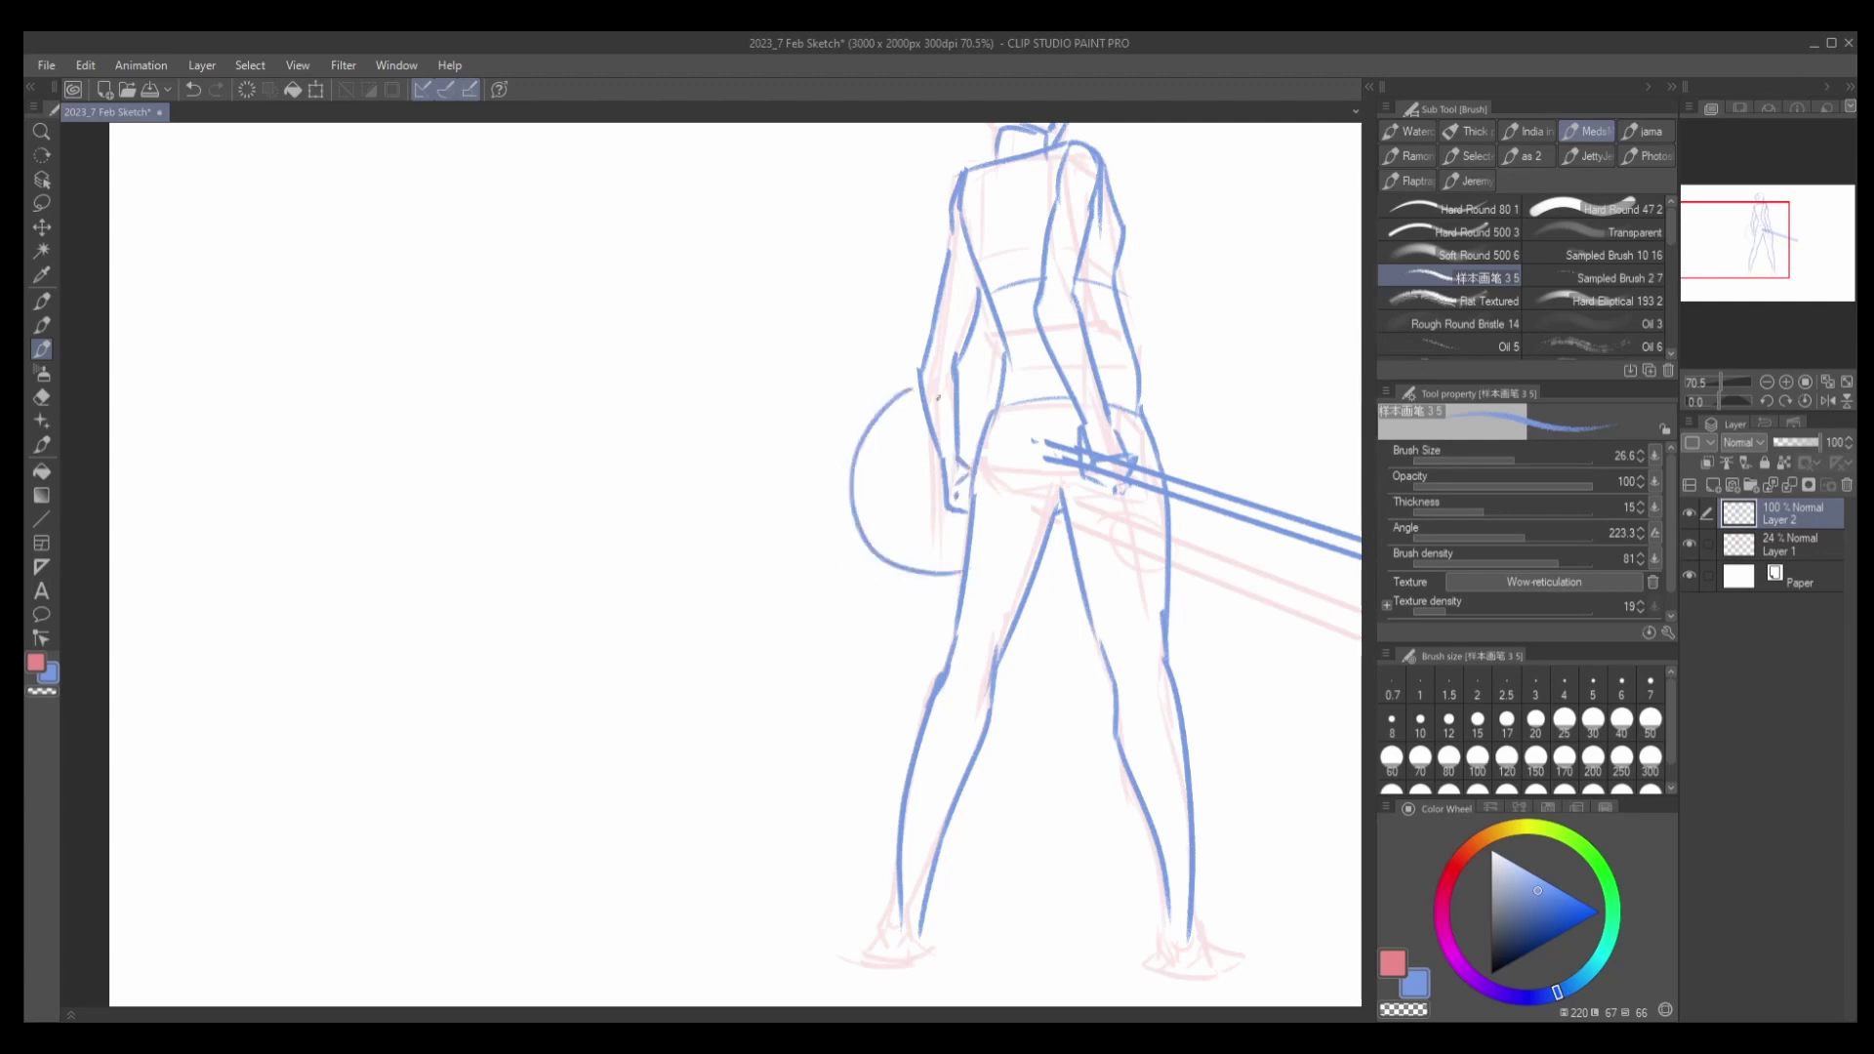
key(ctrl+z)
mouse_move(912, 388)
mouse_down()
mouse_move(916, 546)
mouse_move(863, 466)
mouse_move(964, 574)
mouse_up()
key(ctrl+z)
key(ctrl+z)
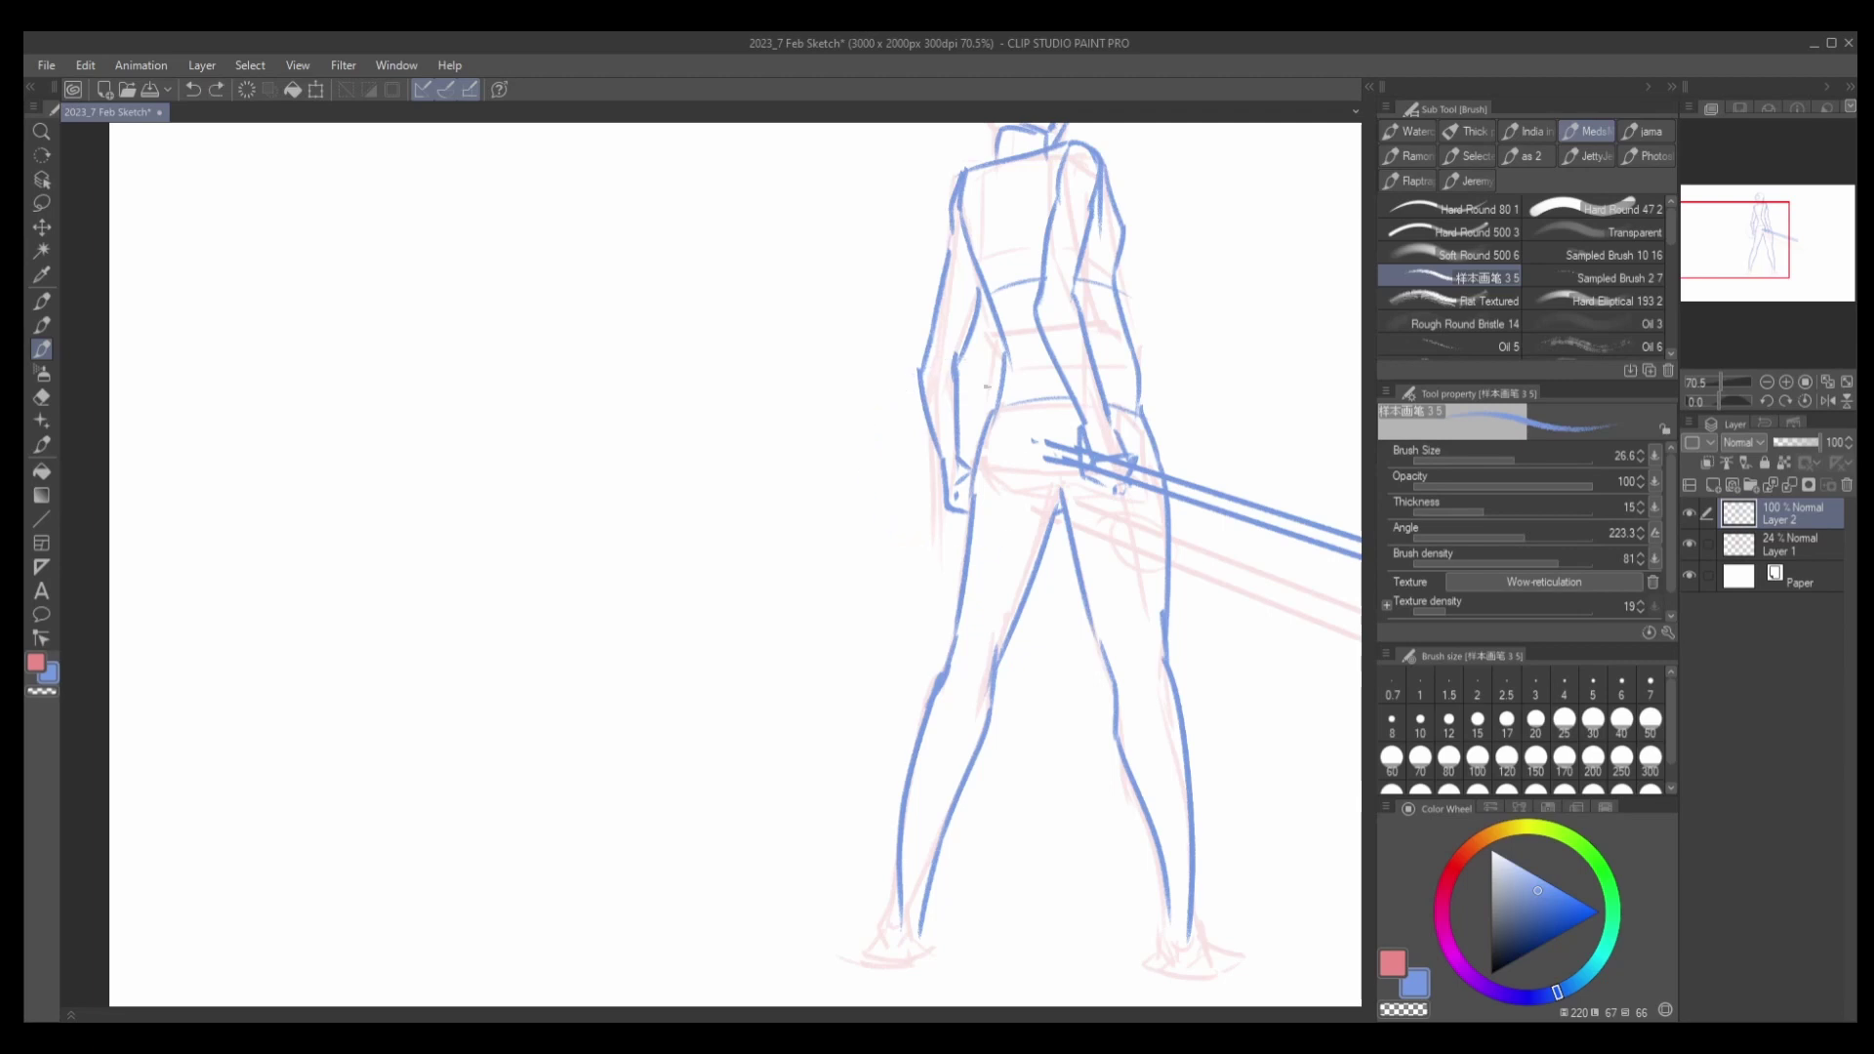
drag(925, 377, 981, 363)
Flip the canvas view horizontally and draw a round shield with a double rim behind the free hand.
key(h)
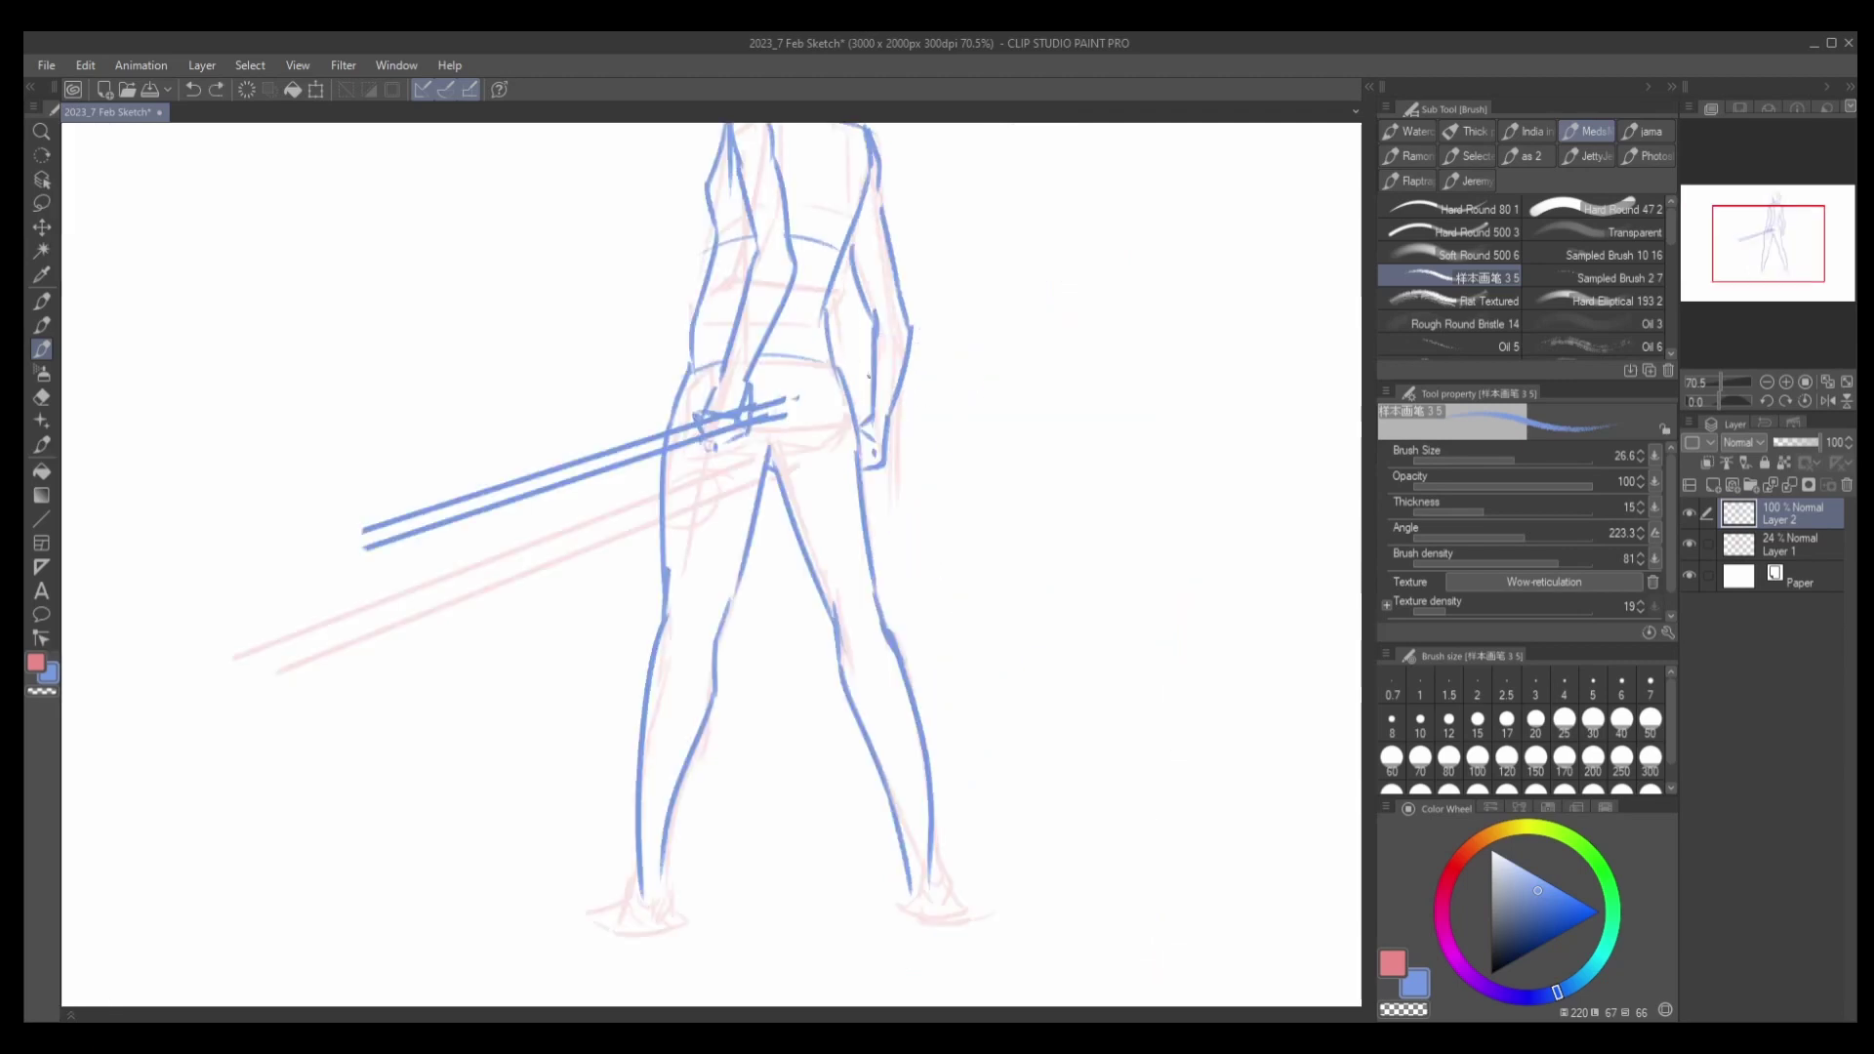
drag(841, 363, 890, 508)
drag(922, 358, 889, 509)
key(ctrl+z)
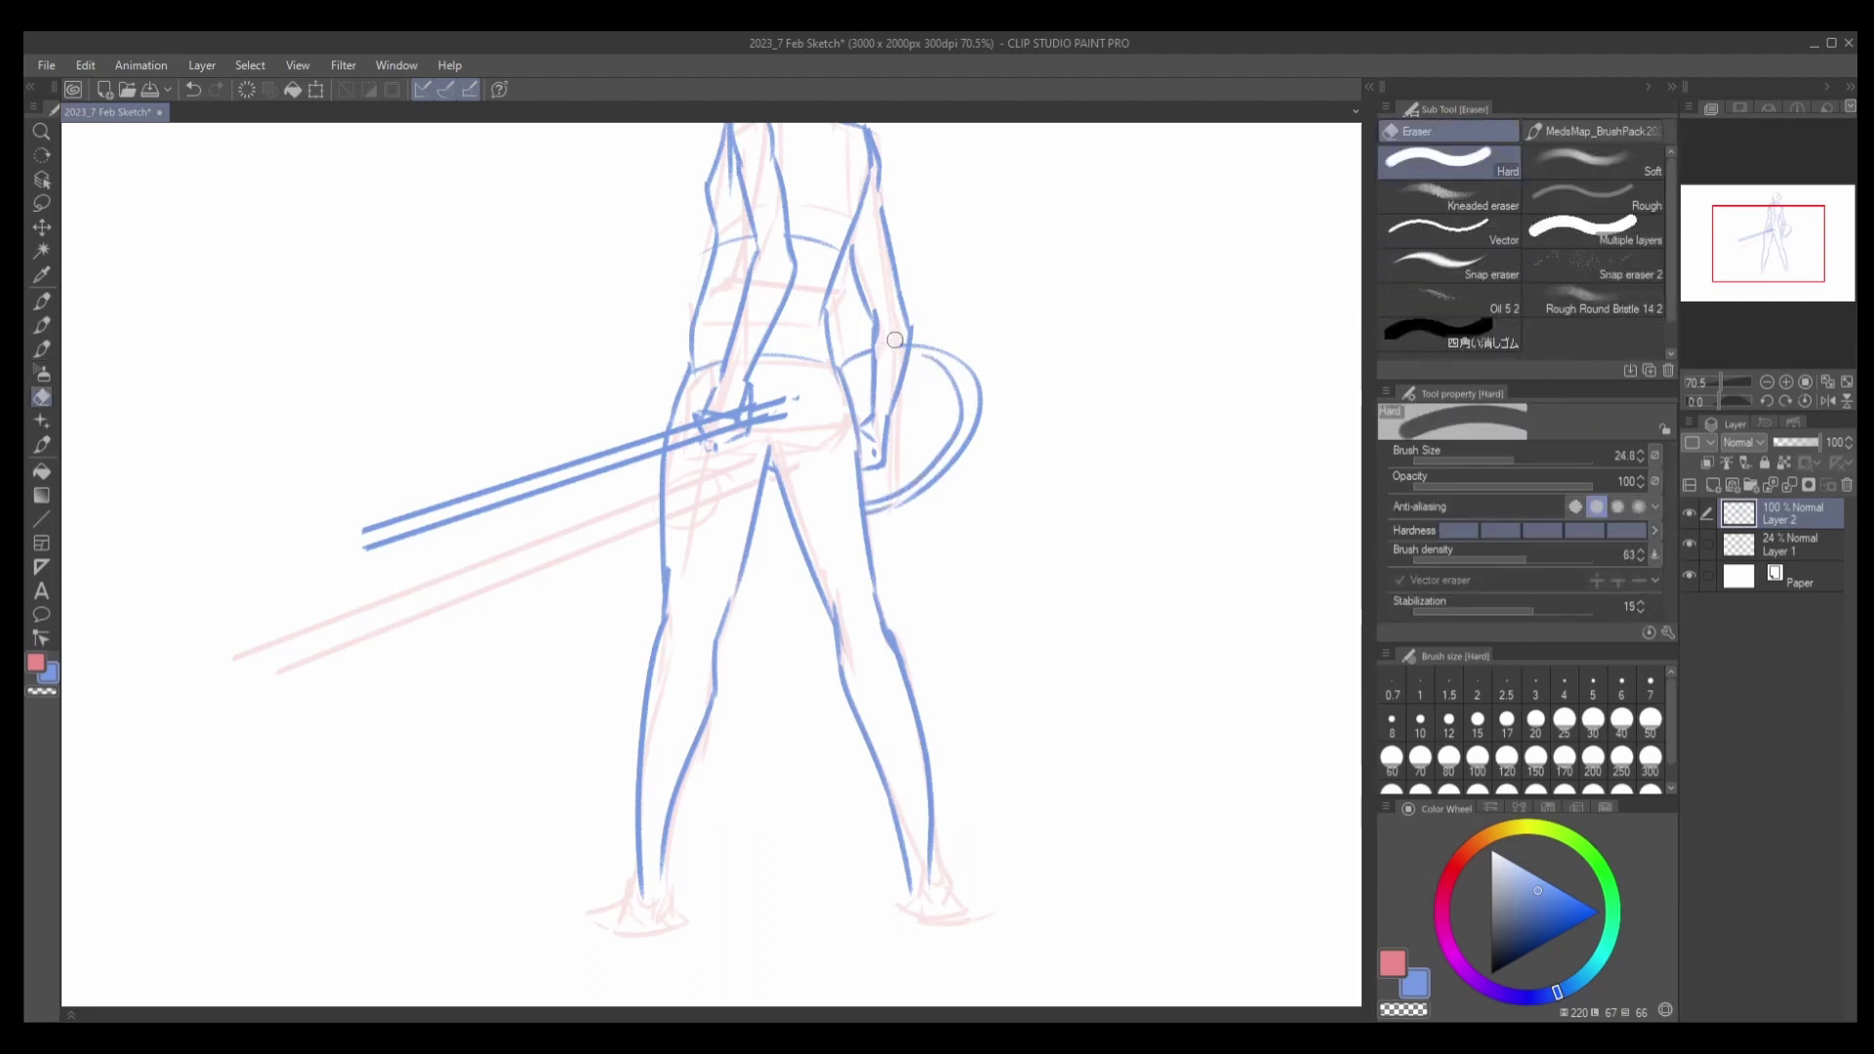
key(ctrl+z)
drag(945, 365, 922, 479)
key(ctrl+z)
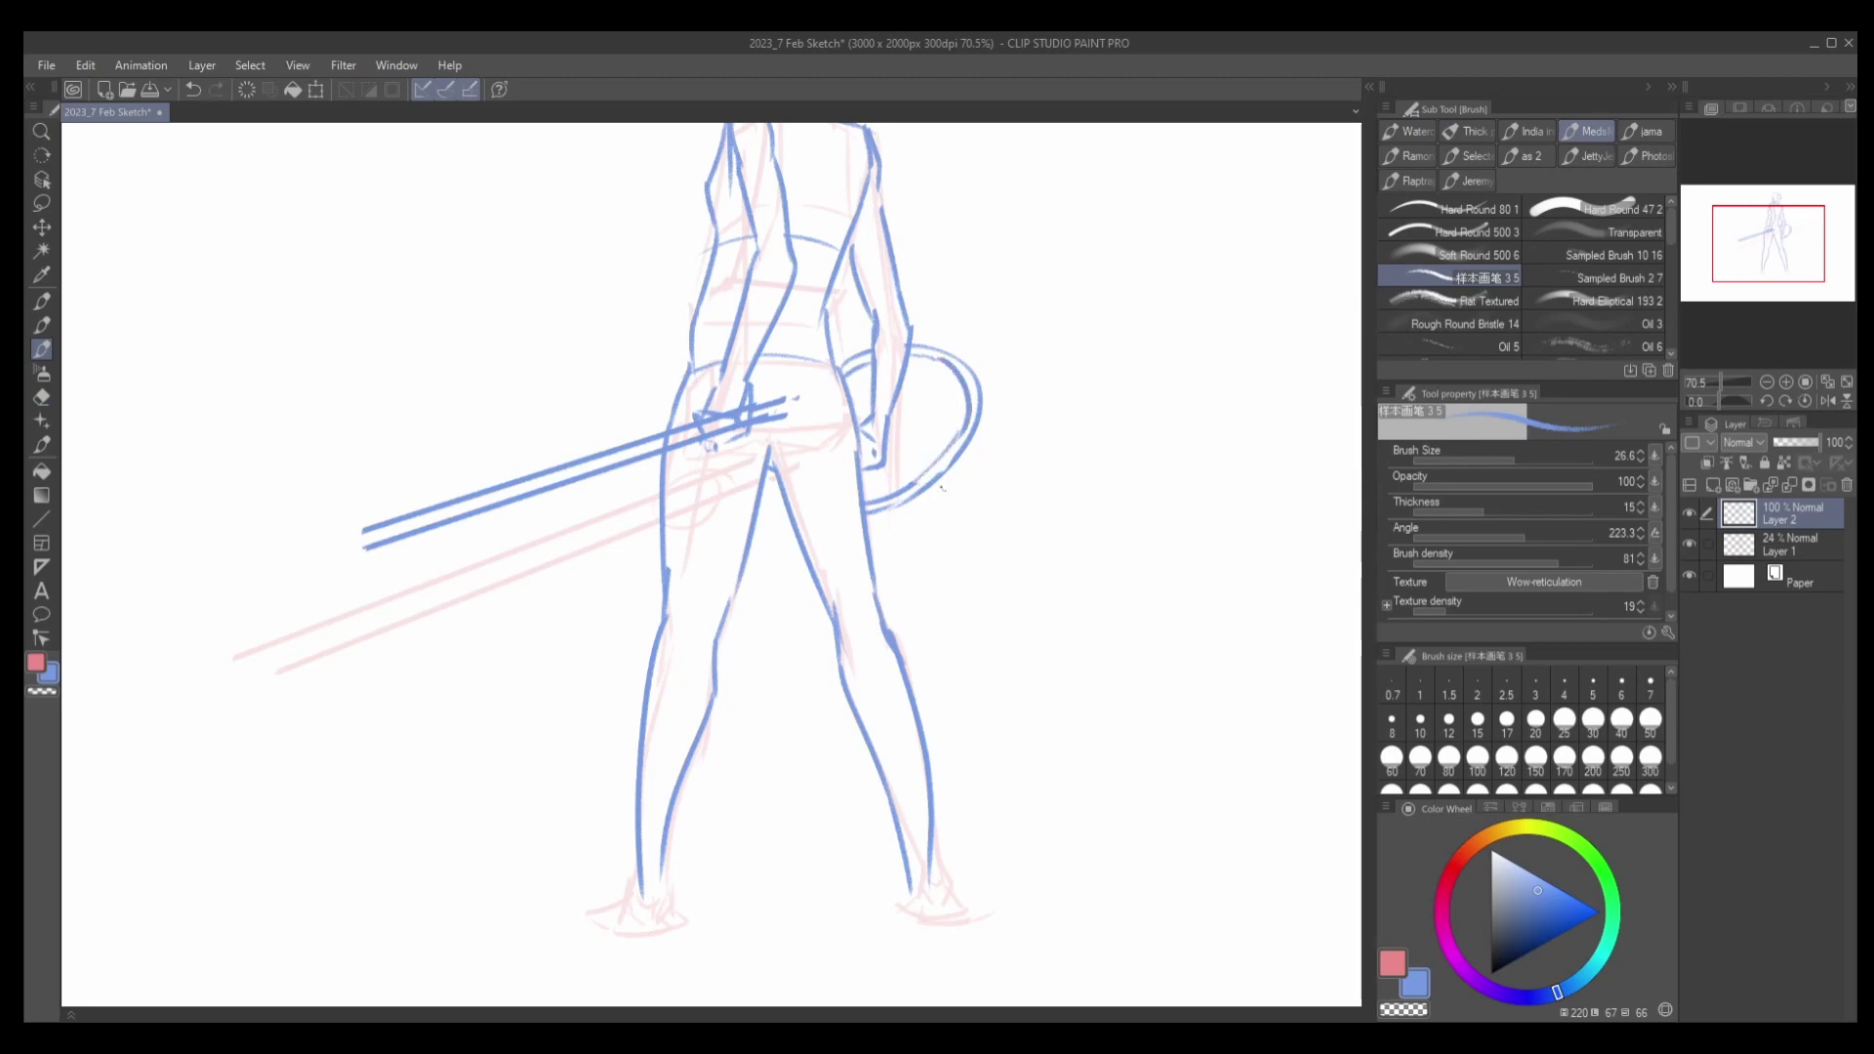
Draw a flared cuff around the wrist of the free arm in blue, just above the hand.
scroll(951, 493, down, 3)
scroll(952, 492, up, 2)
key(ctrl+z)
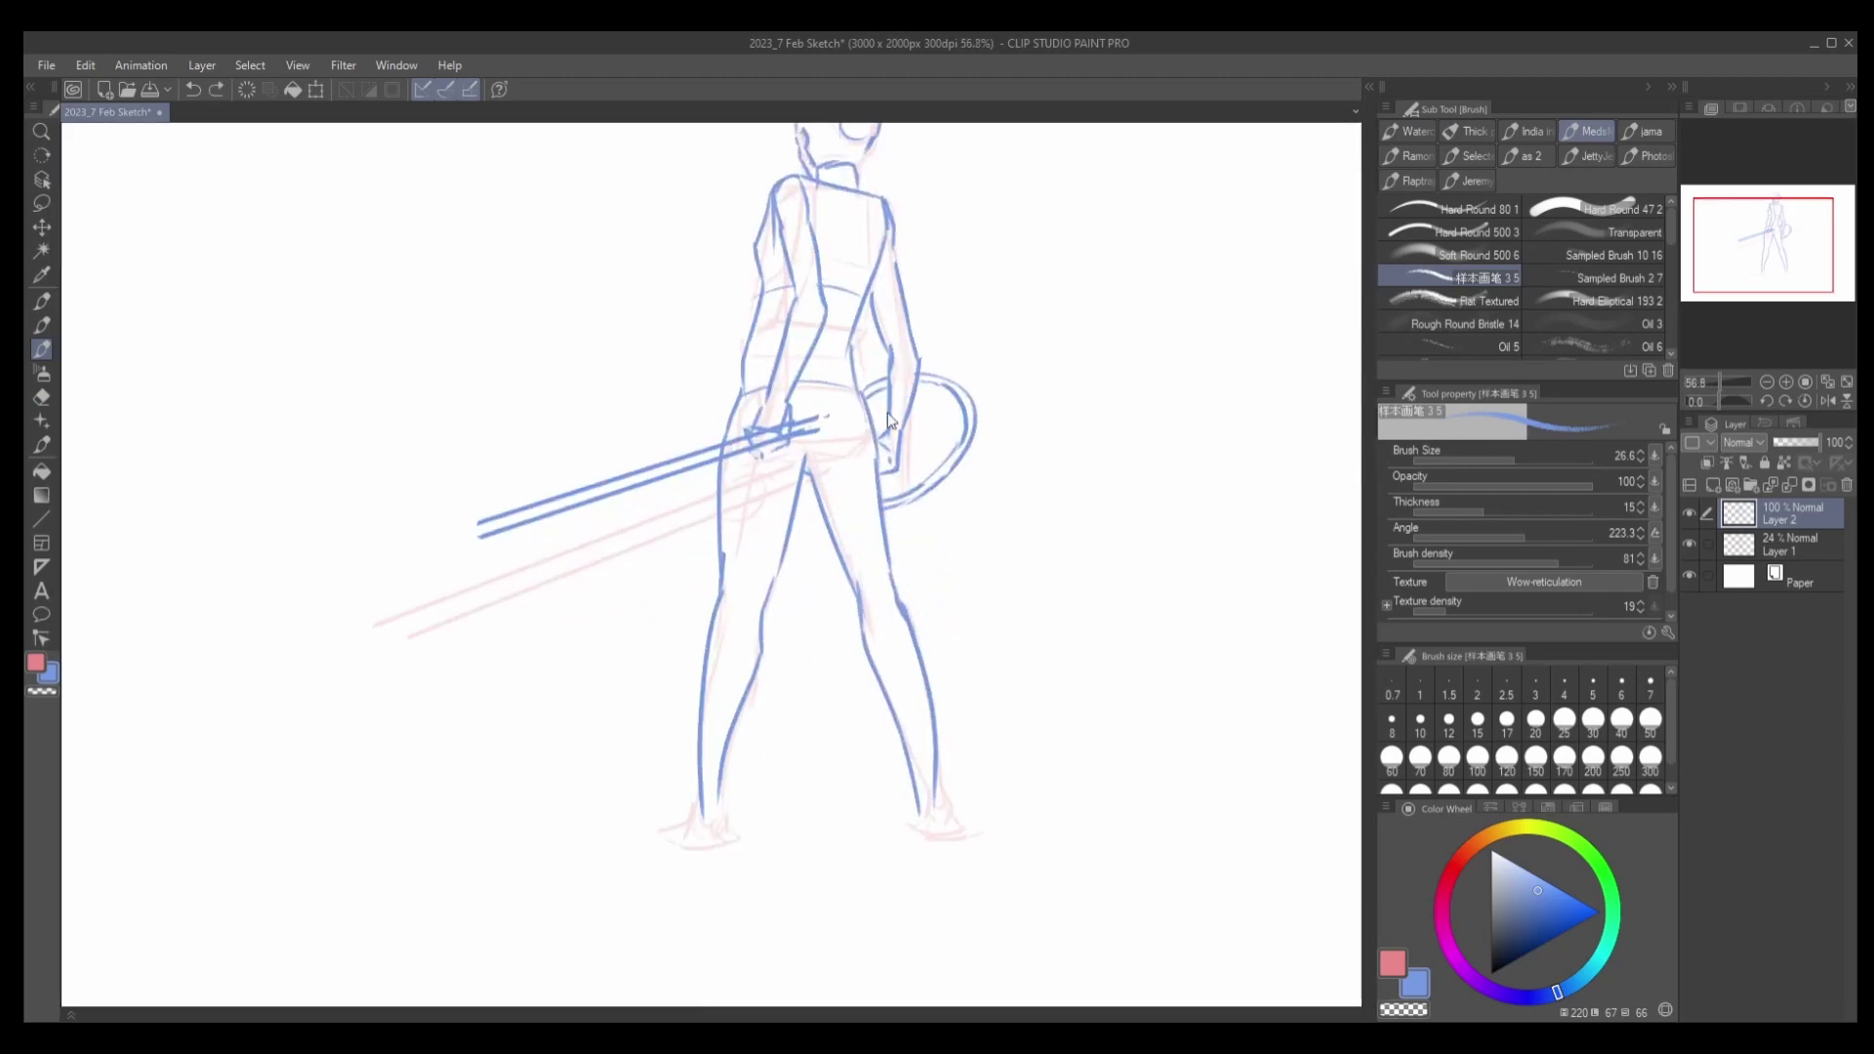
mouse_move(922, 414)
mouse_down()
mouse_move(890, 439)
mouse_move(890, 418)
mouse_up()
scroll(899, 536, down, 1)
Clean up and redraw the sword hand gripping the hilt, and close off the end of the handle.
key(e)
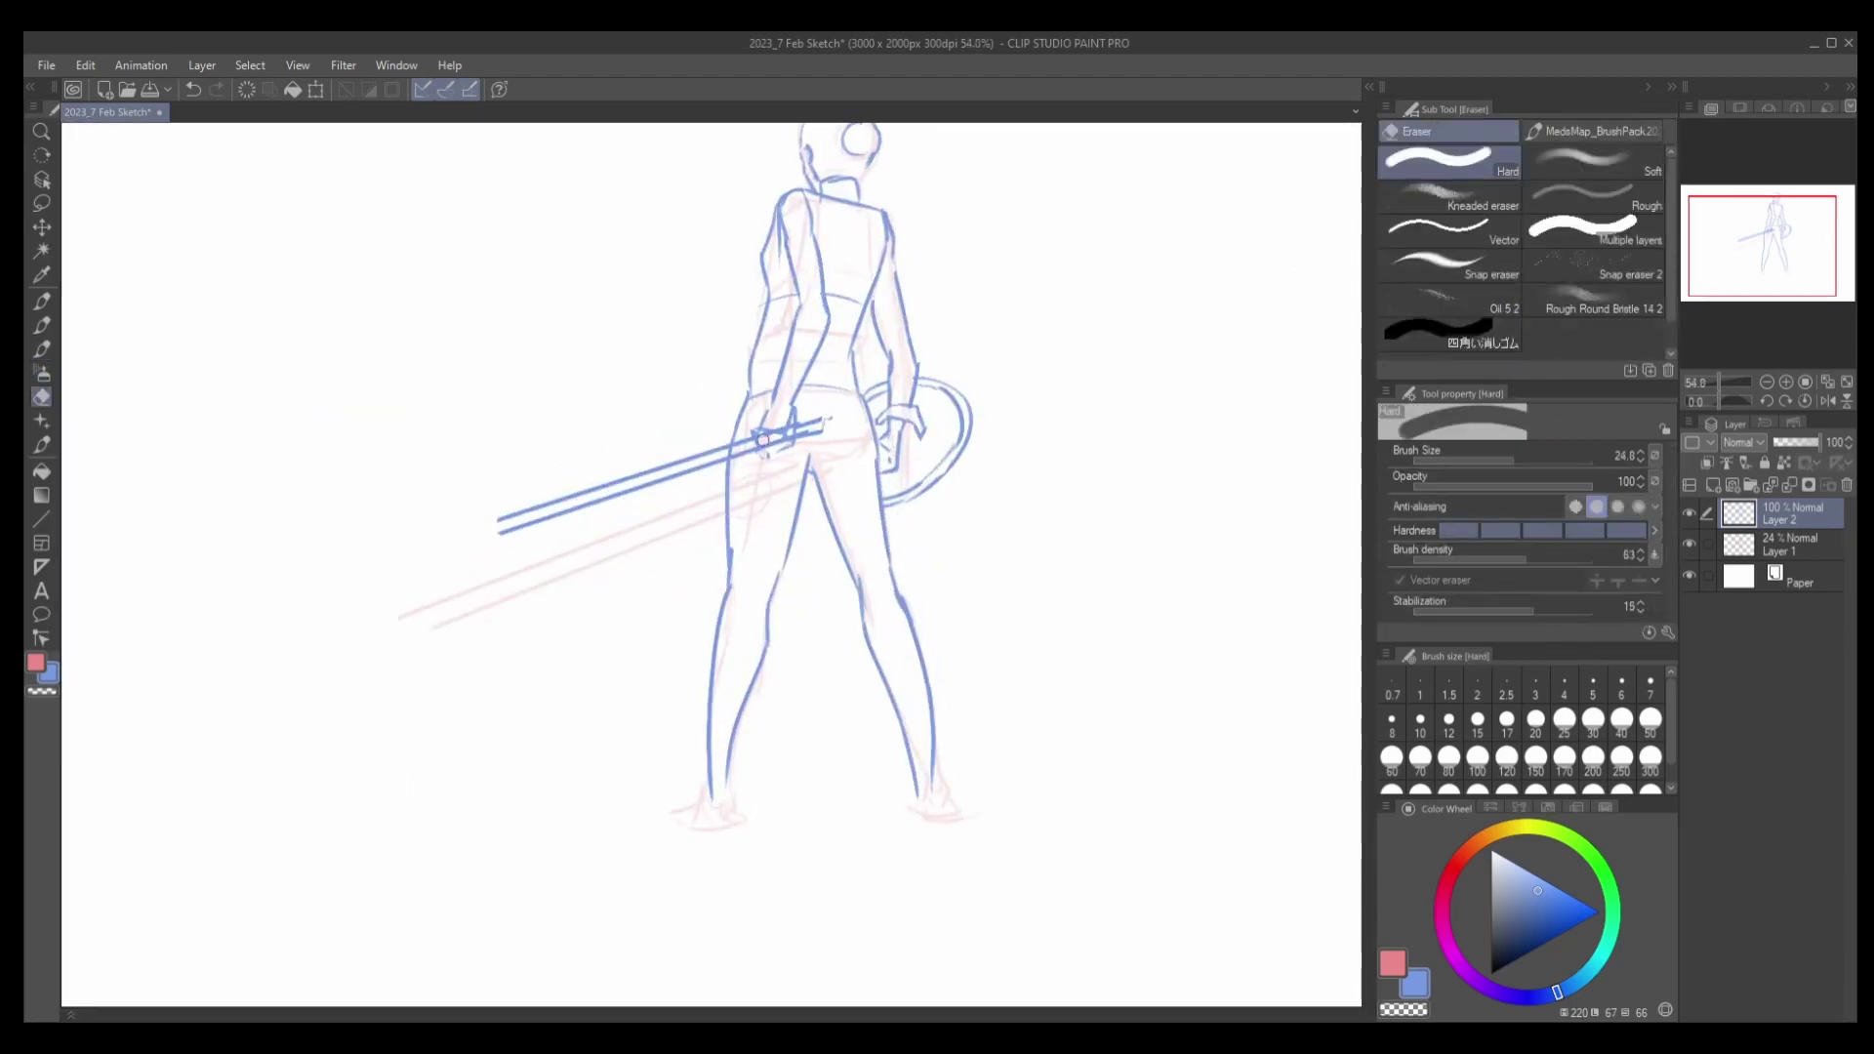
key(b)
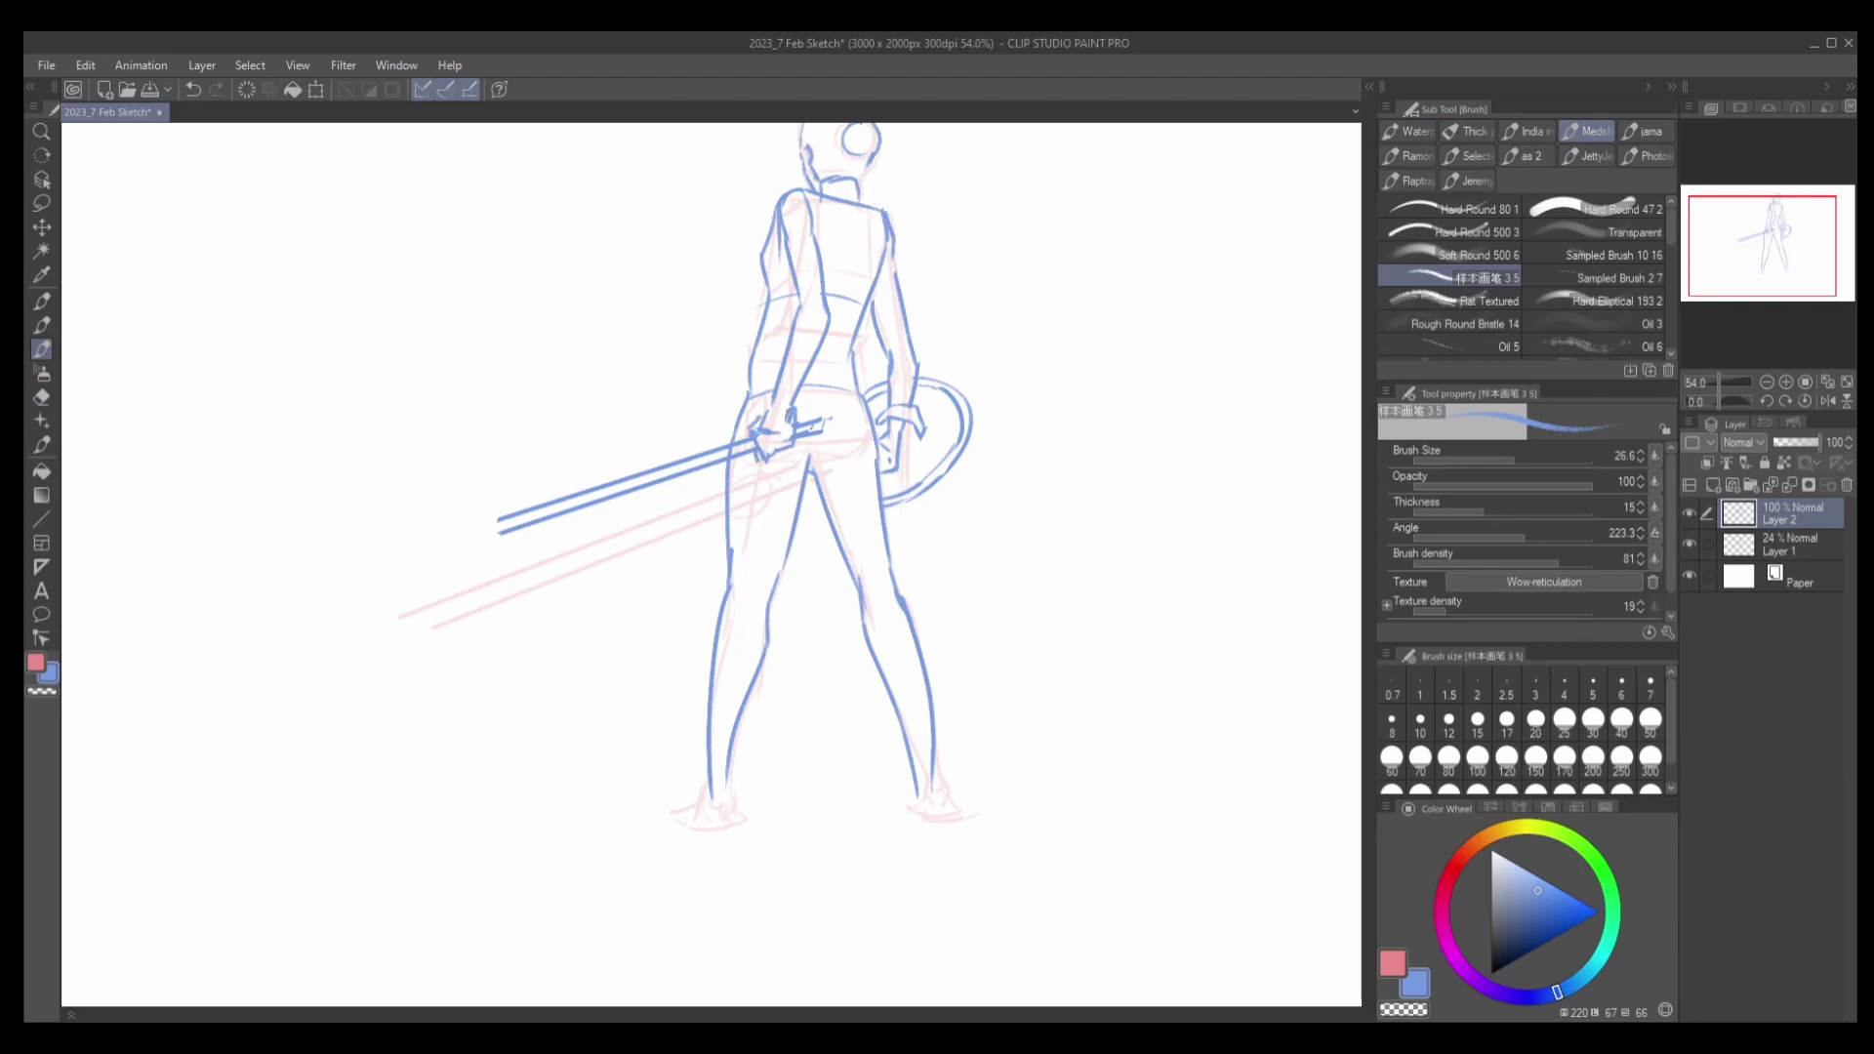
scroll(810, 426, down, 1)
mouse_move(757, 417)
mouse_down()
mouse_move(756, 469)
mouse_move(869, 425)
mouse_up()
key(ctrl+z)
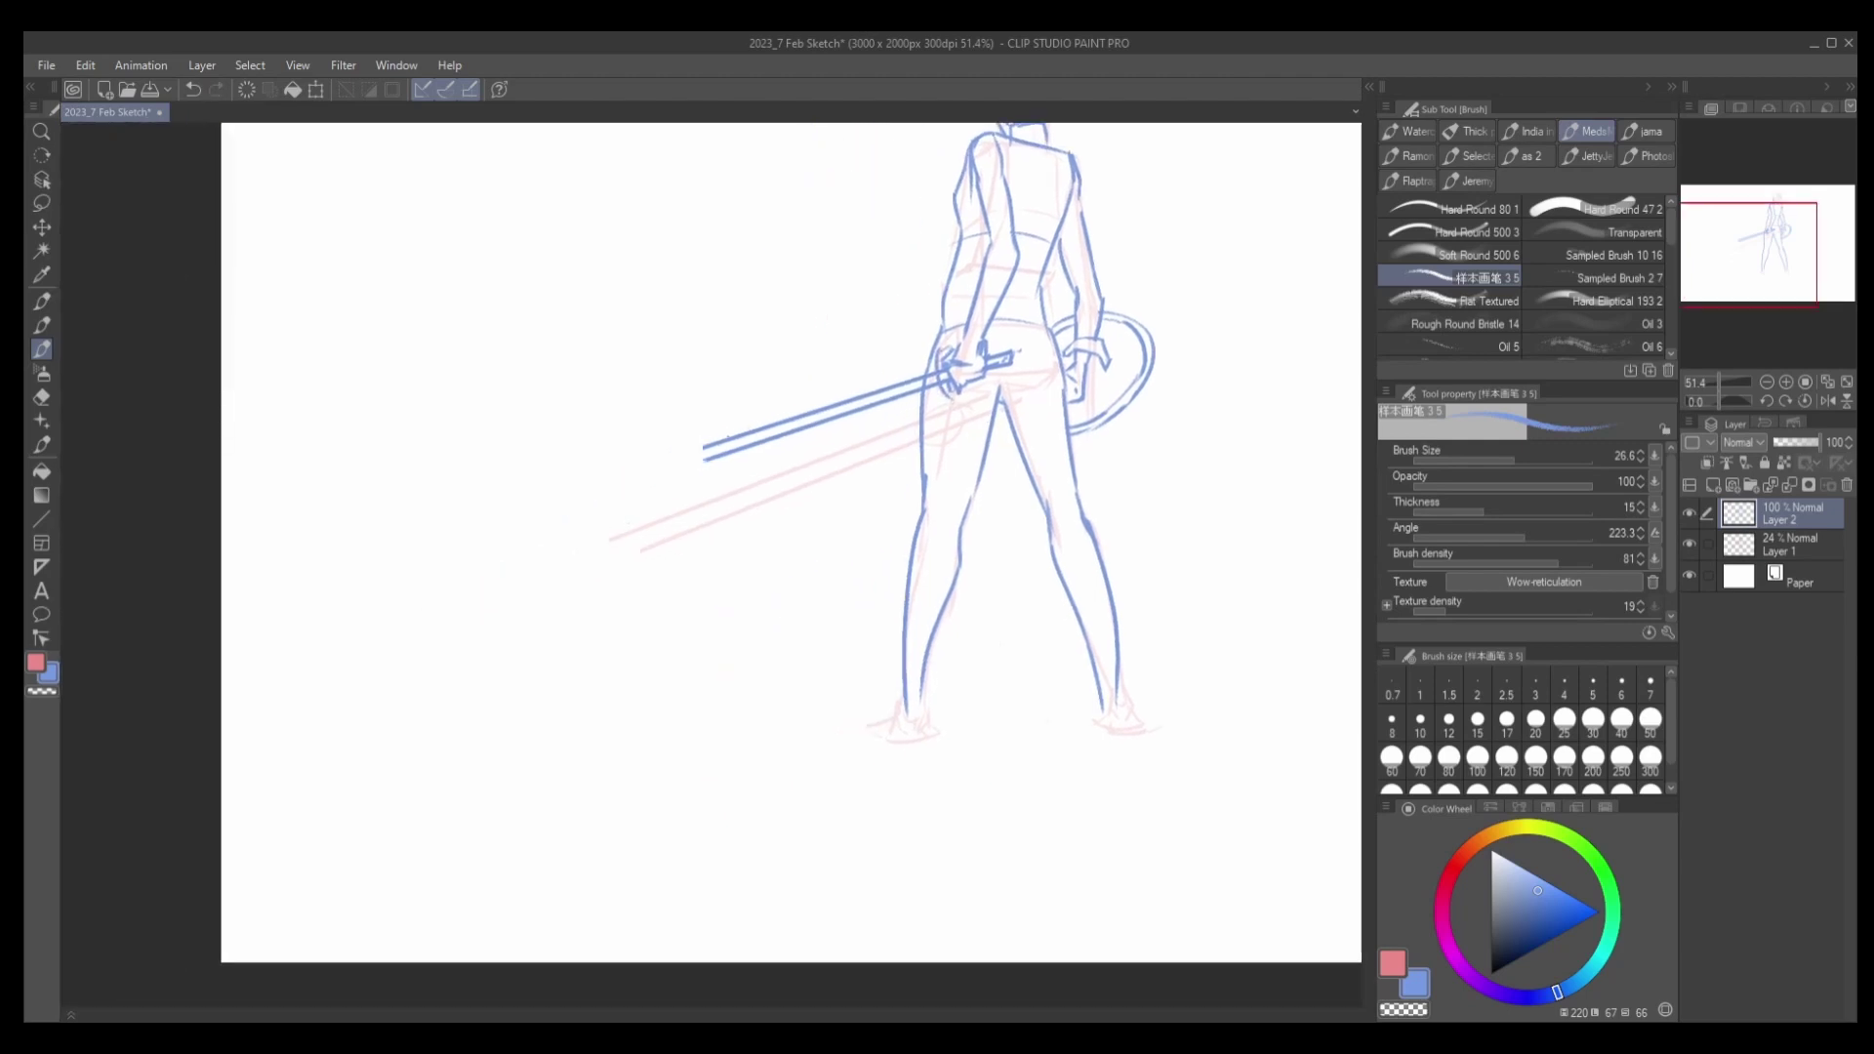
Close the far end of the sword with a short angled point joining the two blade lines.
key(ctrl+z)
drag(696, 446, 702, 461)
scroll(855, 352, down, 1)
scroll(702, 473, up, 2)
scroll(703, 474, down, 2)
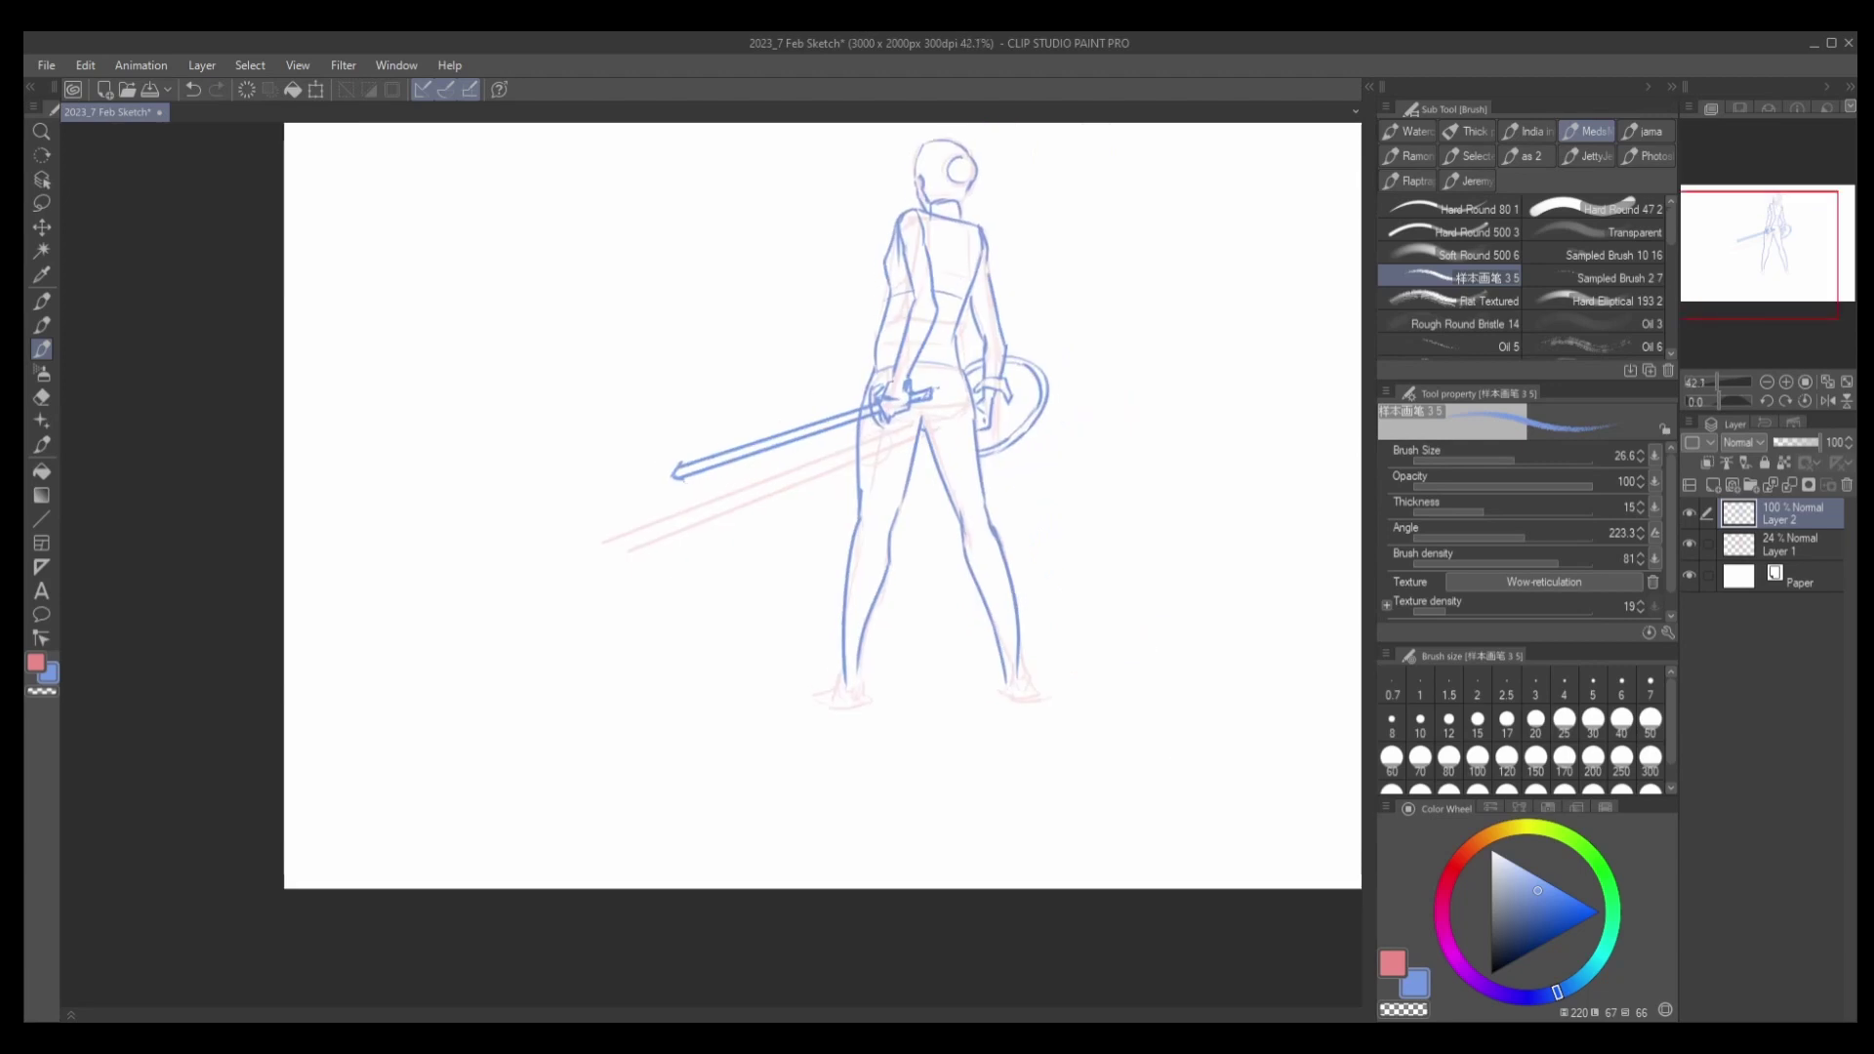
scroll(632, 495, up, 1)
Erase the excess line inside the sword blade from the tip to the sword hand.
key(e)
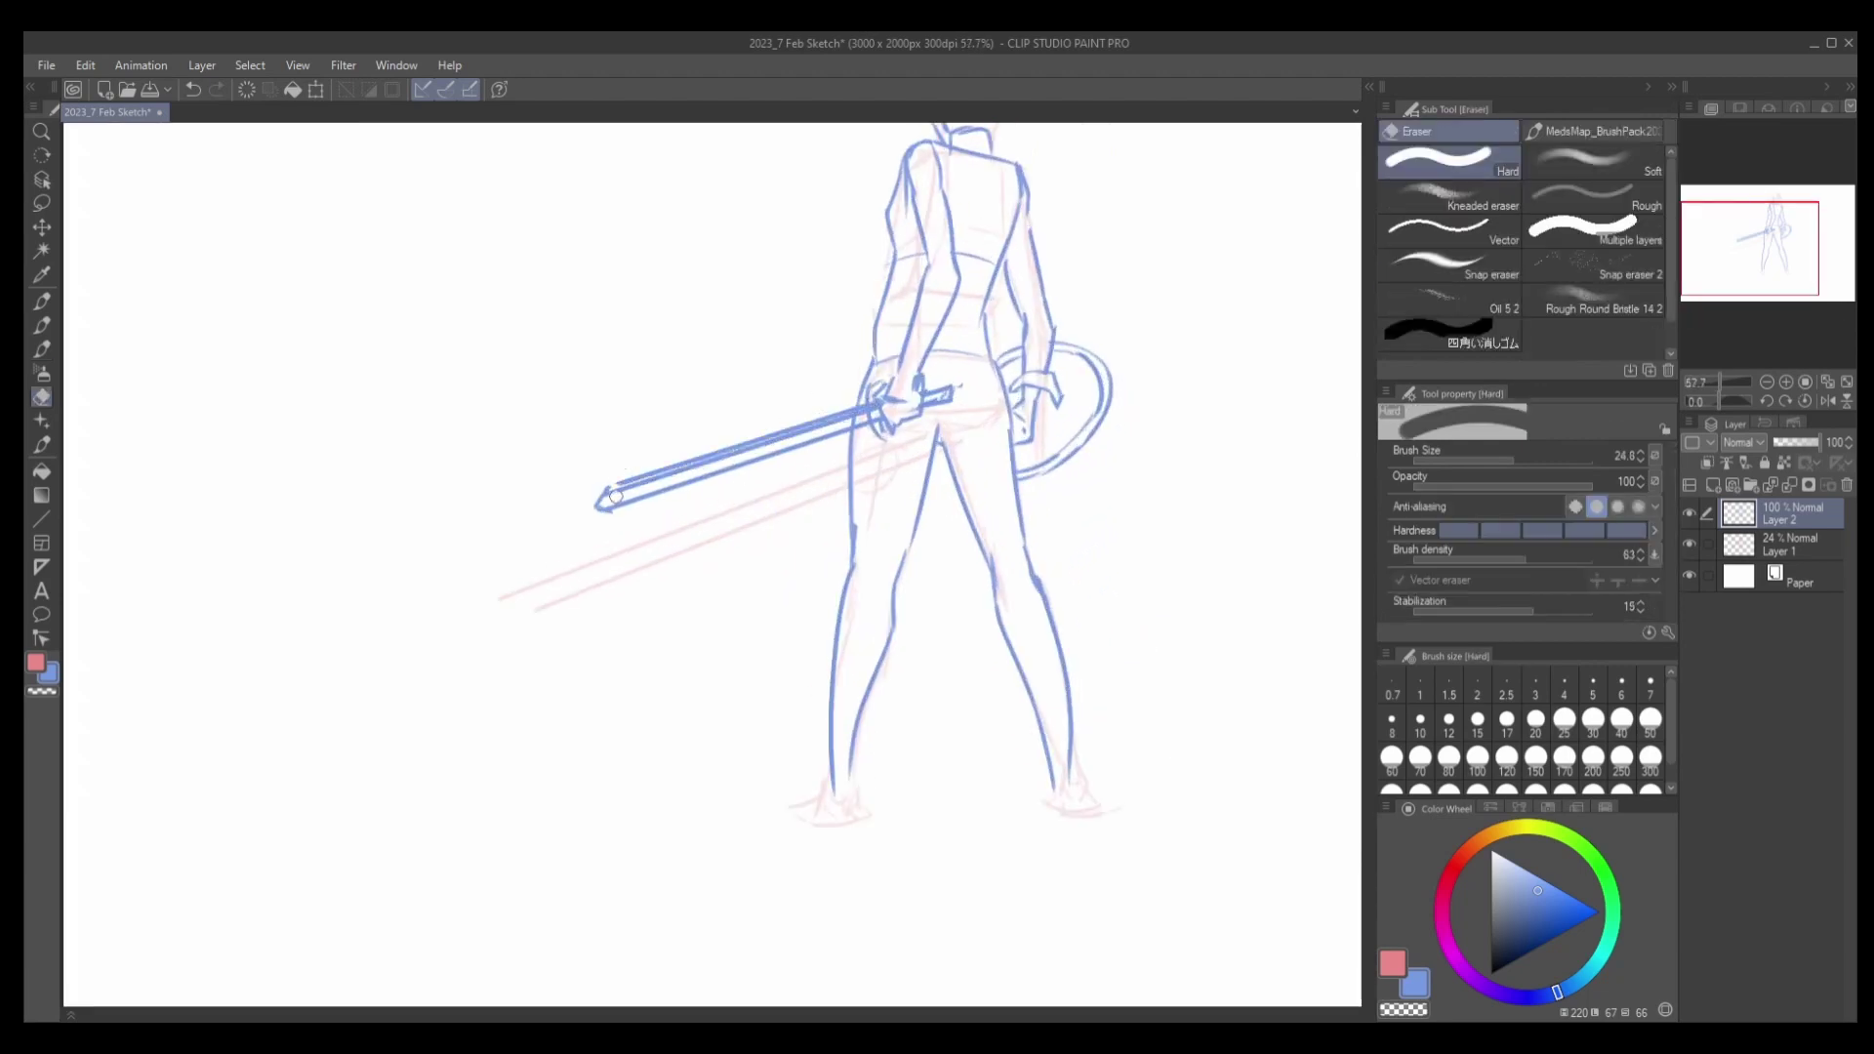
mouse_move(615, 493)
mouse_down()
mouse_move(864, 411)
mouse_move(613, 498)
mouse_move(864, 414)
mouse_move(614, 515)
mouse_move(883, 416)
mouse_up()
key(b)
scroll(878, 469, down, 3)
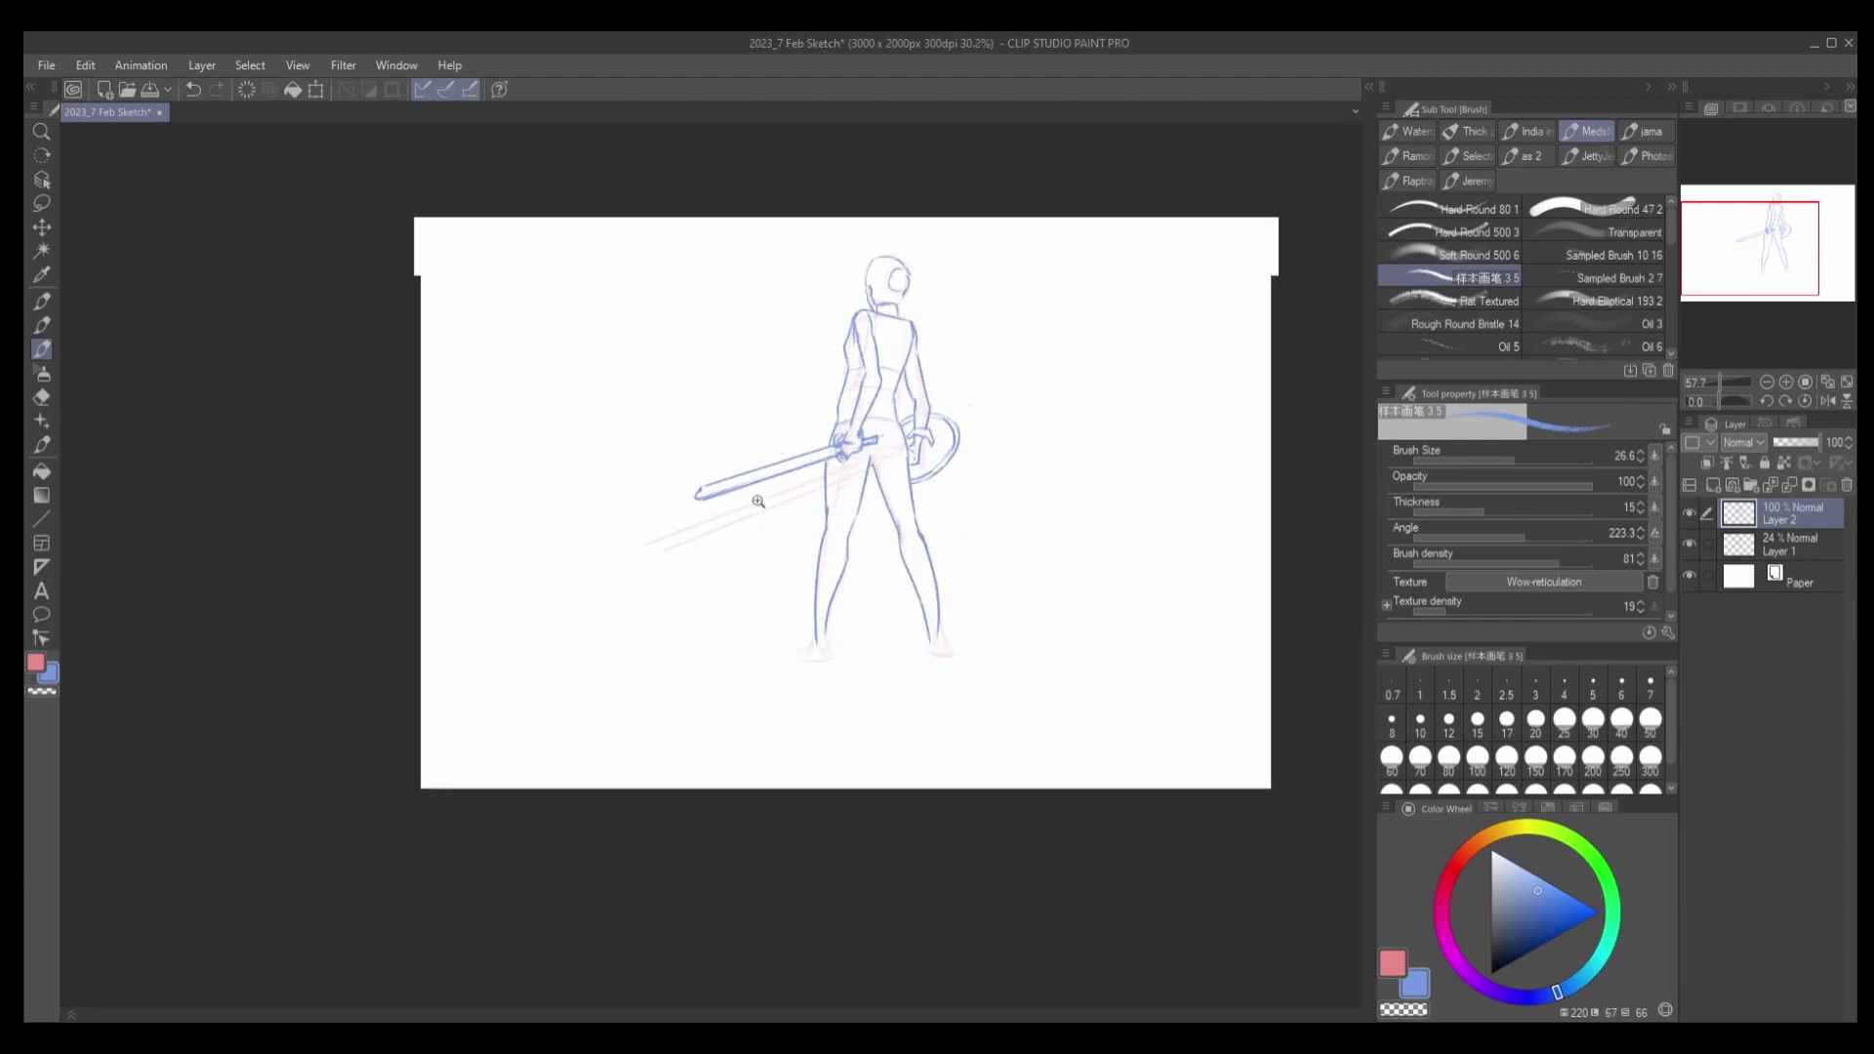
Flip the canvas view back, sketch the foot of the free-arm-side leg in blue, and save the file.
scroll(914, 495, up, 2)
key(h)
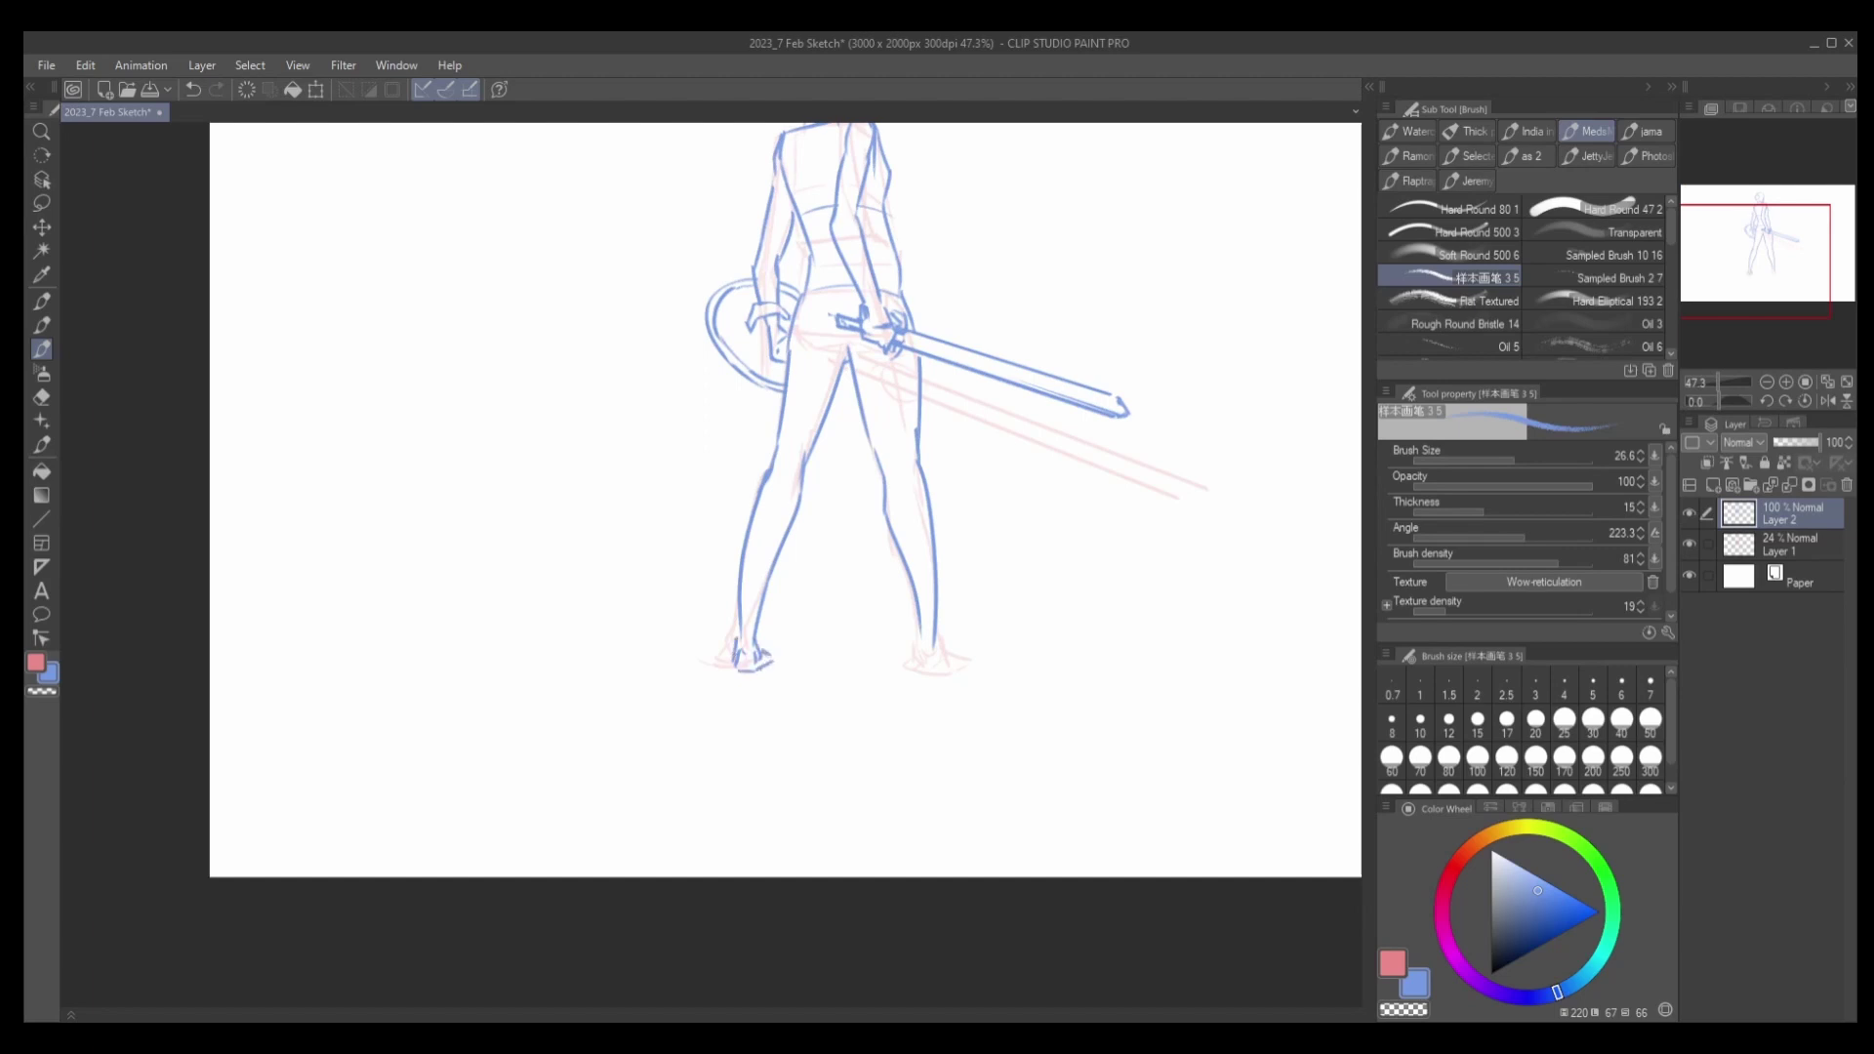
key(ctrl+s)
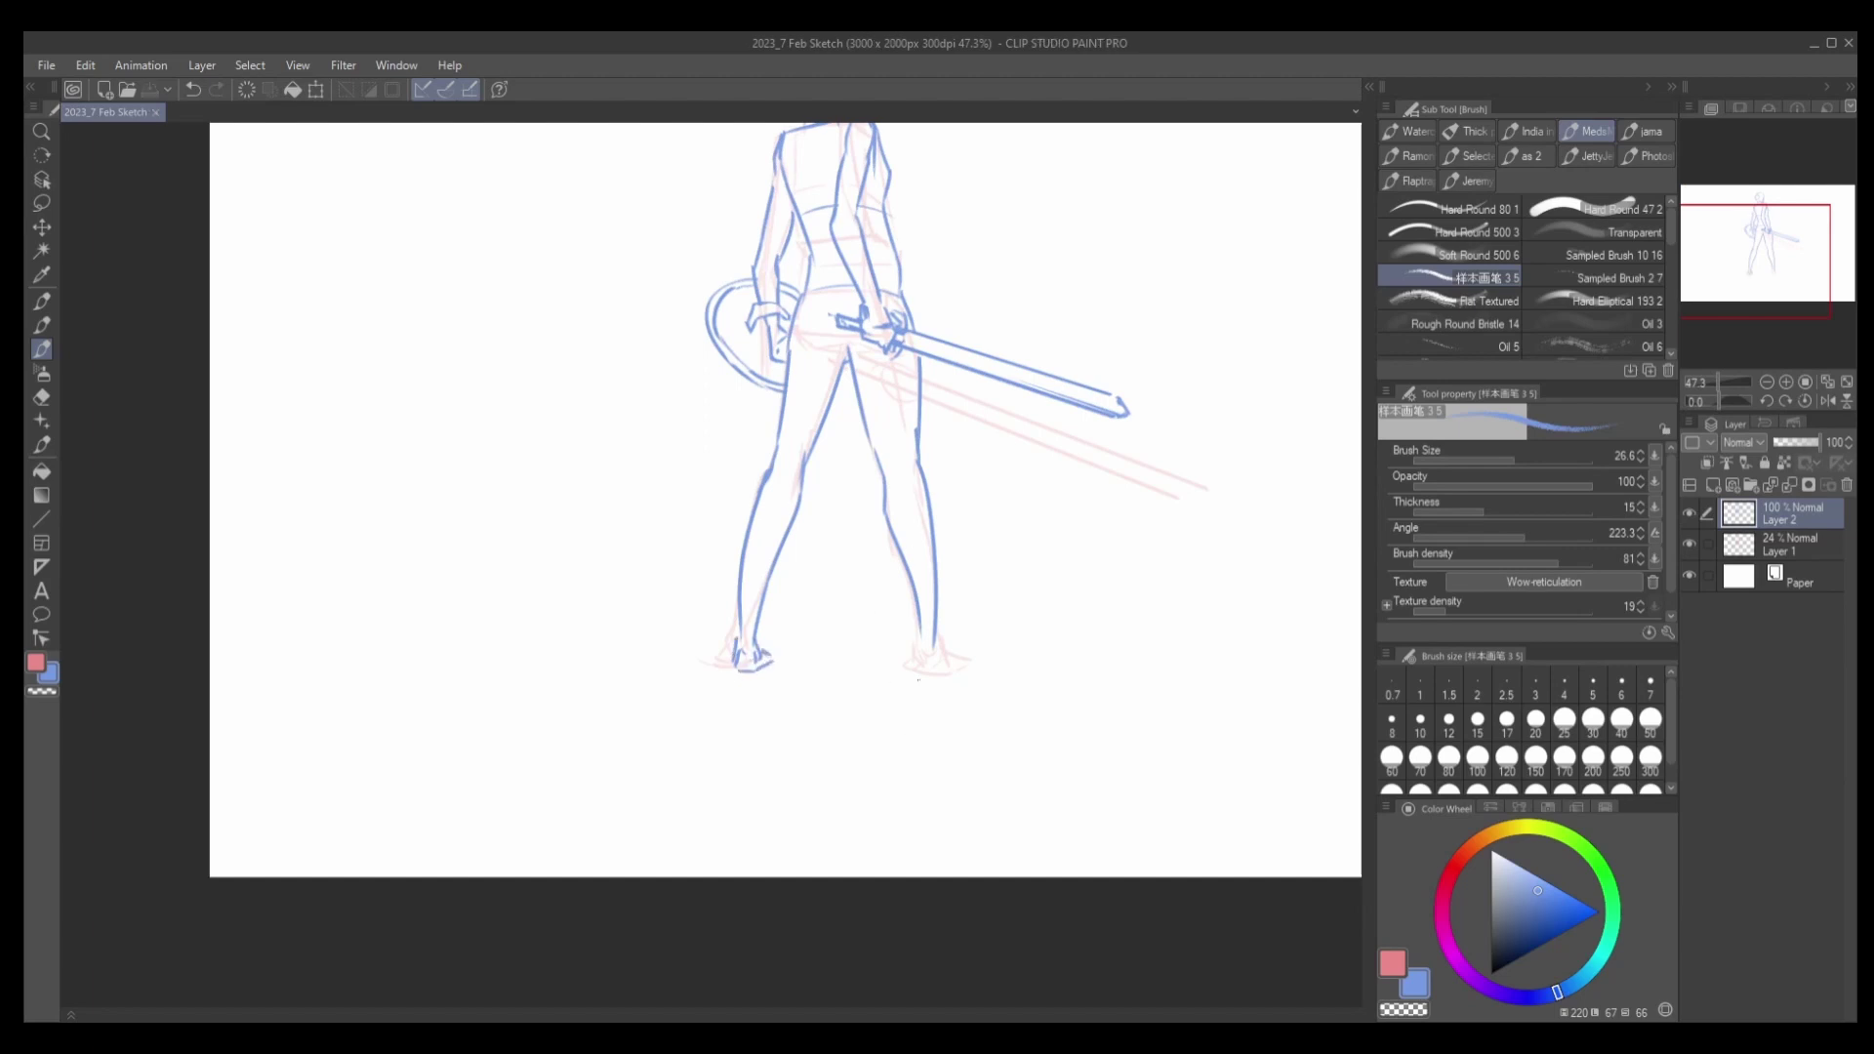
Sketch the sword-side ankle and foot in blue and touch up the side of the other foot.
drag(919, 652, 939, 646)
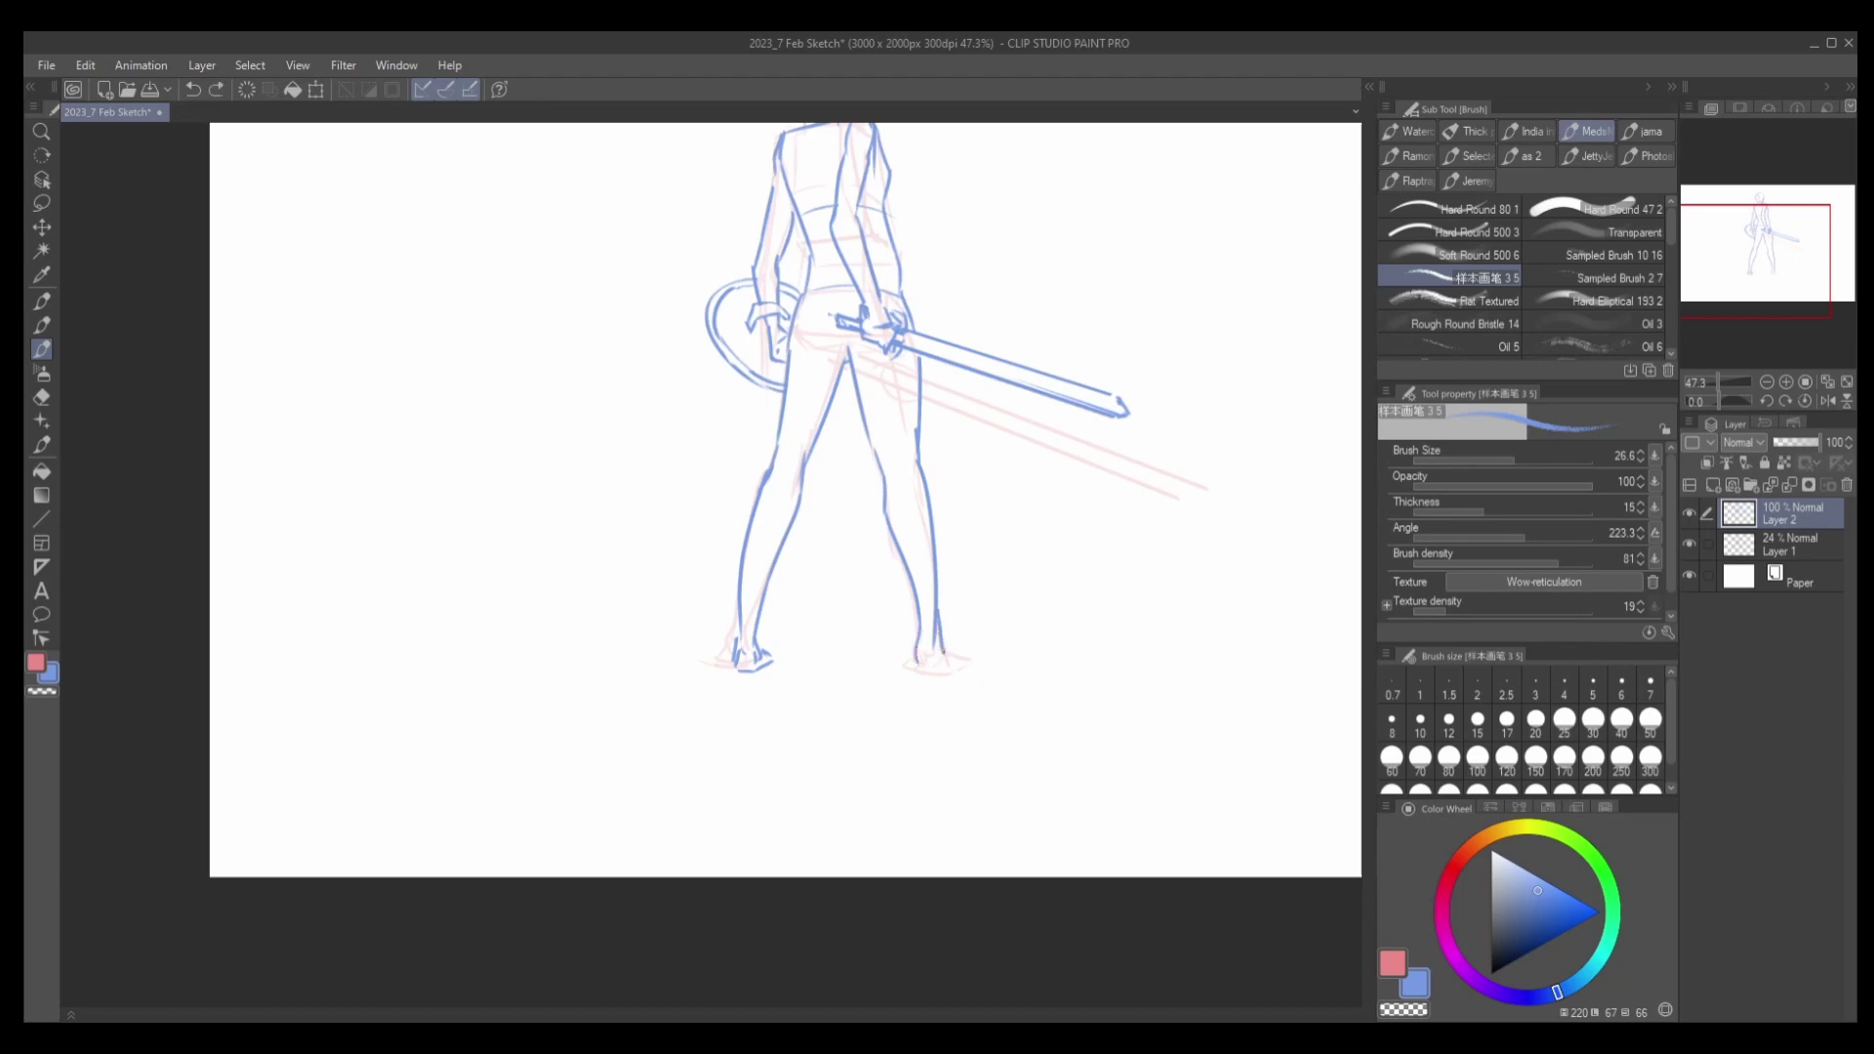
key(ctrl+z)
drag(765, 650, 778, 658)
Flip the canvas view again and redraw the side of the head and the jaw with thinner blue lines.
scroll(719, 677, down, 2)
key(h)
scroll(823, 418, up, 5)
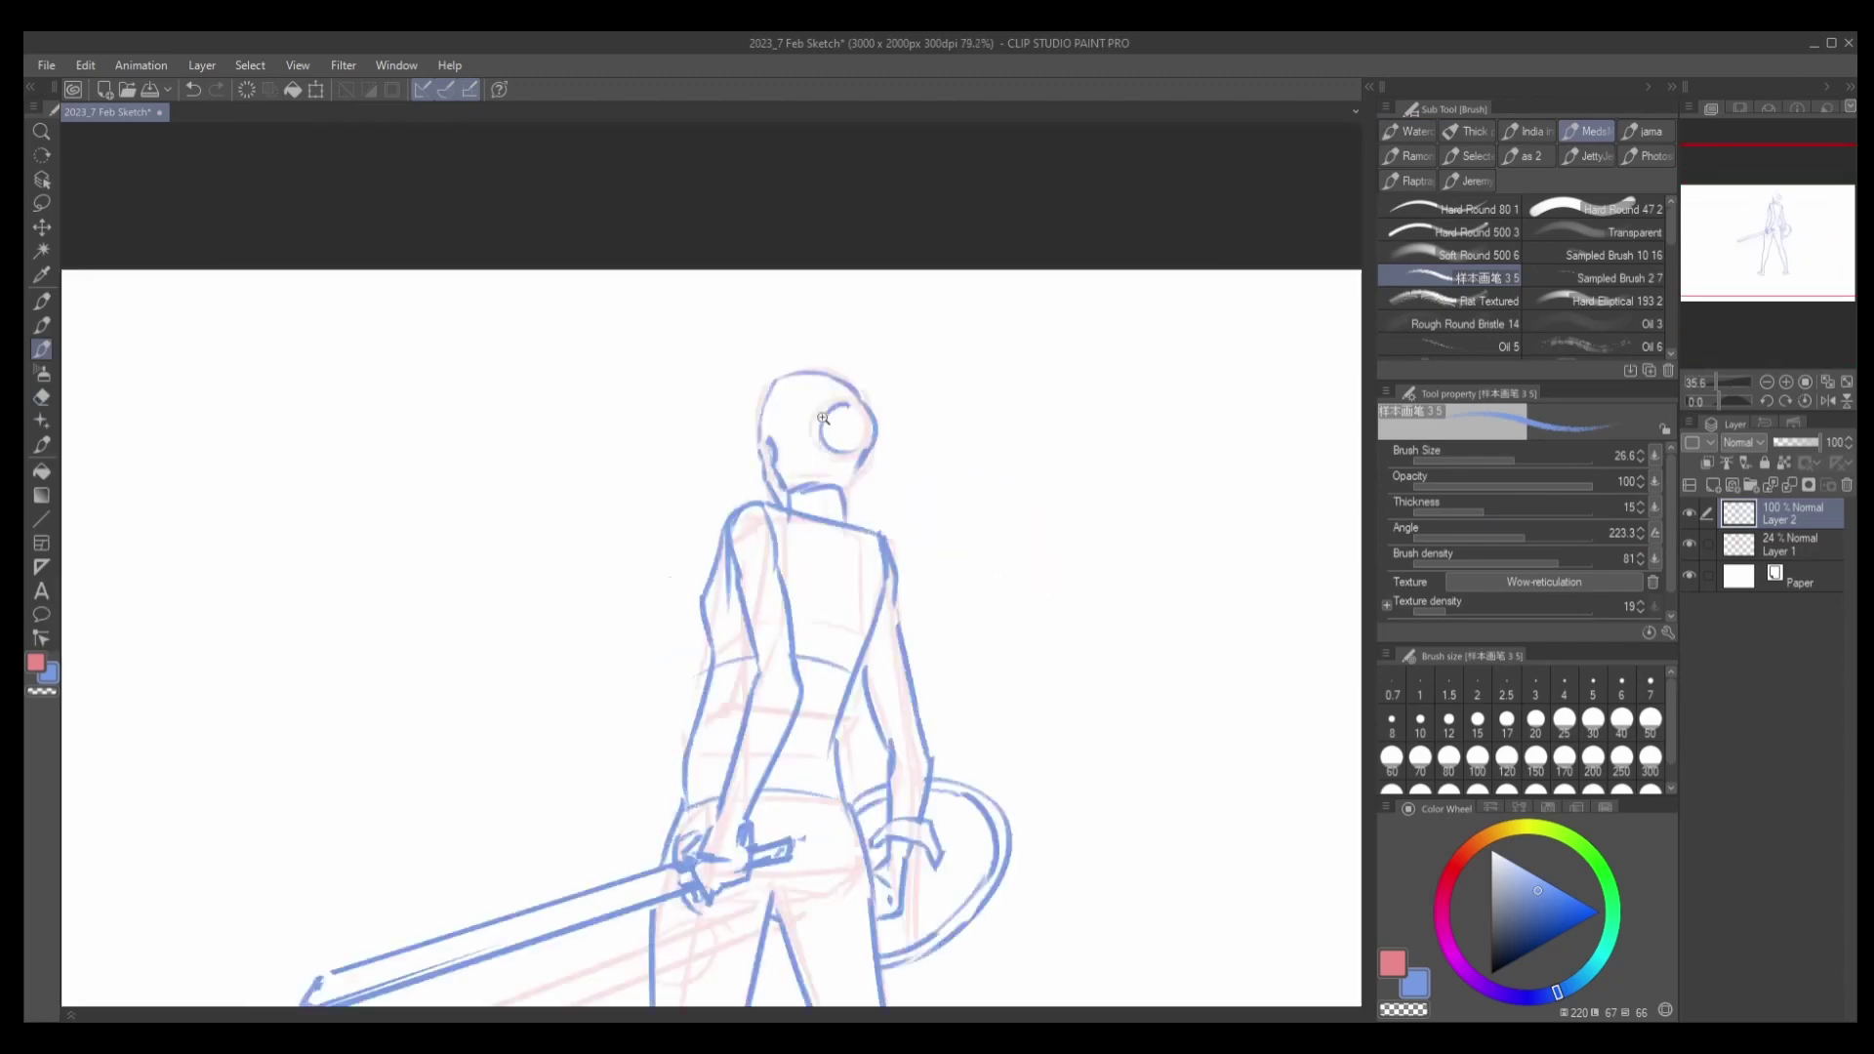
scroll(822, 417, up, 3)
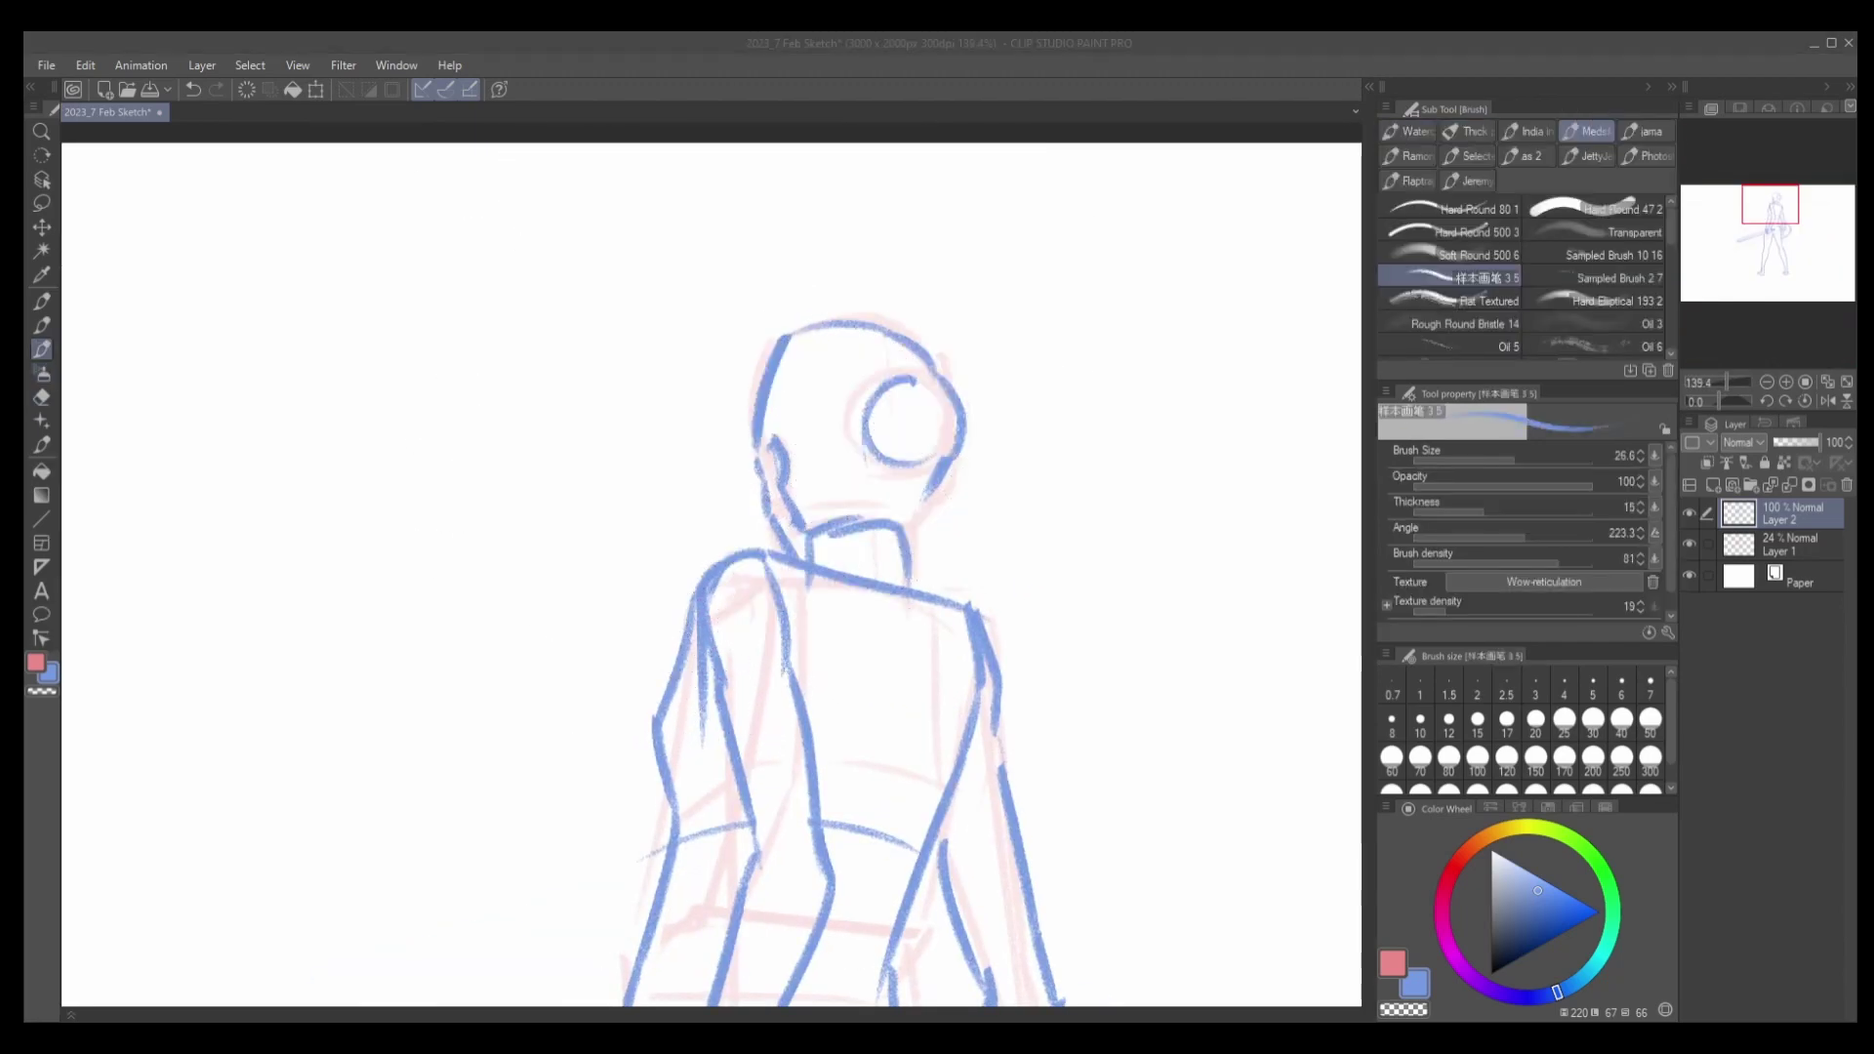
key(ctrl+z)
key(ctrl+y)
key(ctrl+z)
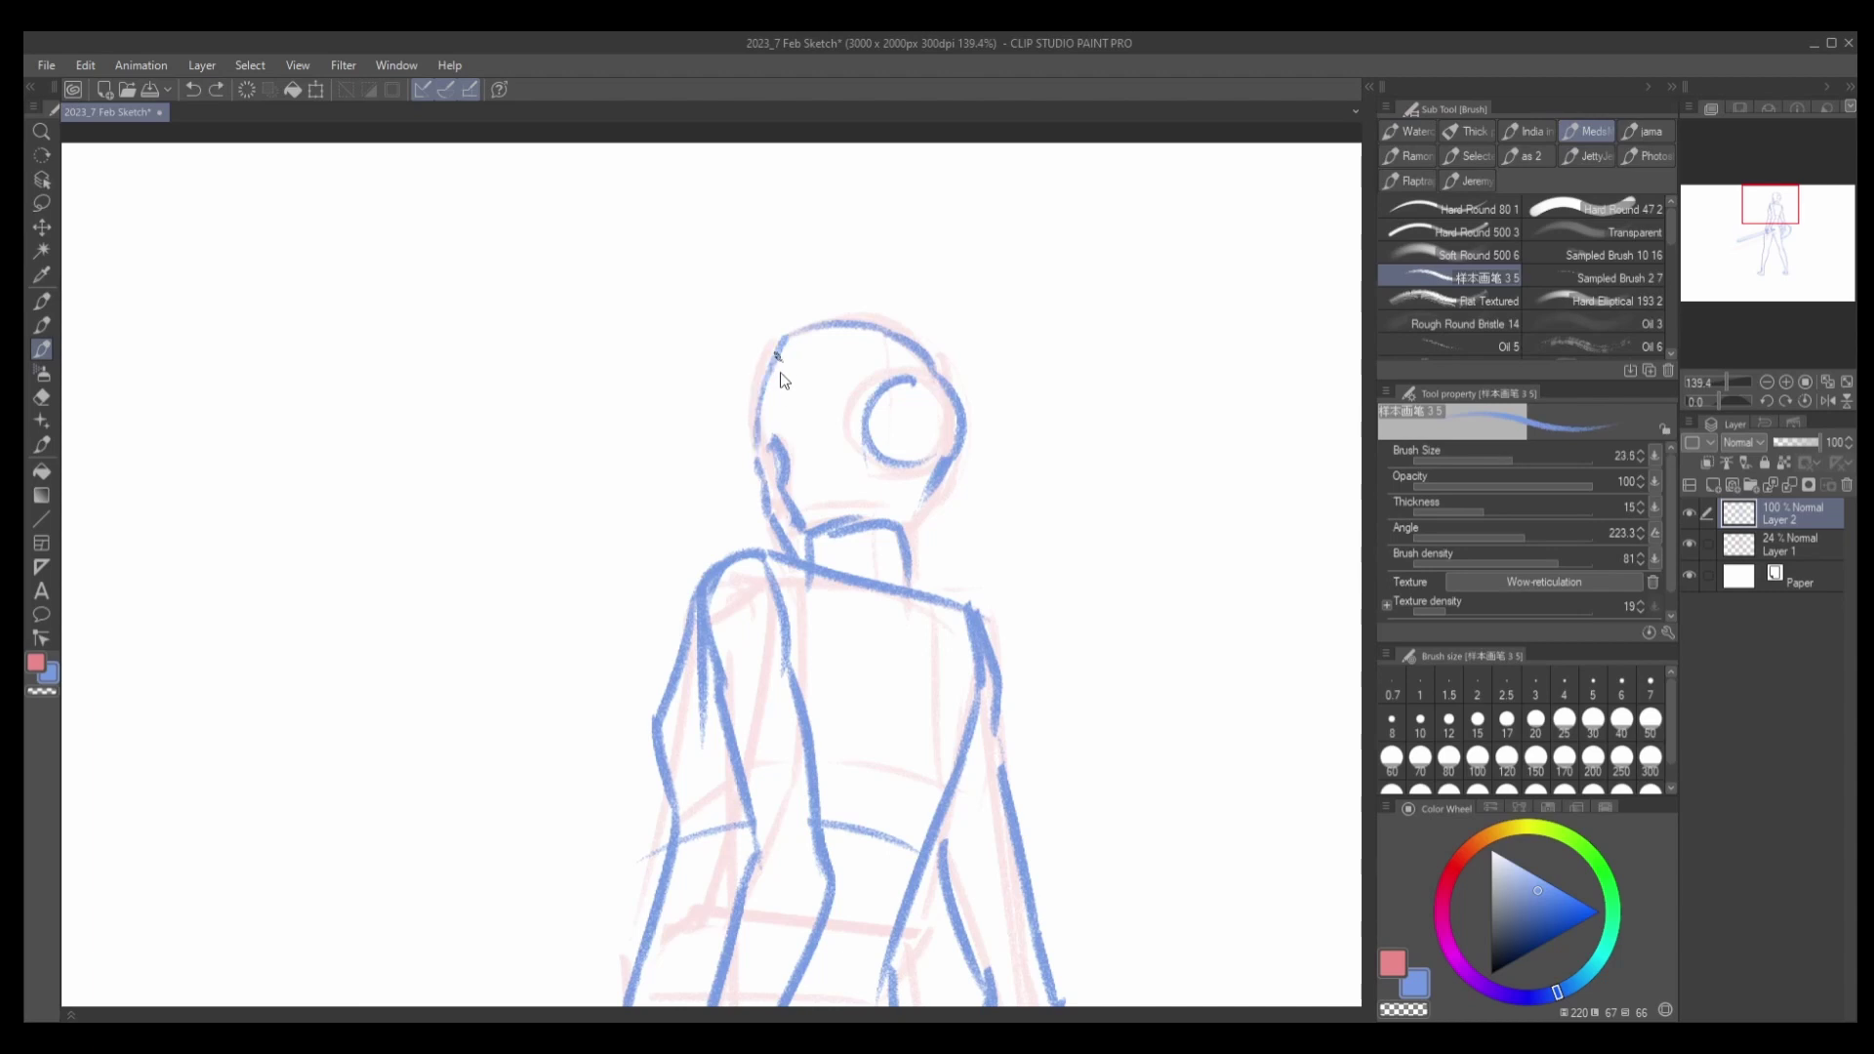
drag(787, 335, 761, 405)
key(ctrl+z)
mouse_move(787, 334)
mouse_down()
mouse_move(752, 449)
mouse_move(778, 462)
mouse_move(756, 451)
mouse_move(778, 448)
mouse_move(752, 471)
mouse_move(827, 526)
mouse_move(915, 546)
mouse_up()
key(ctrl+z)
key(ctrl+z)
key(ctrl+z)
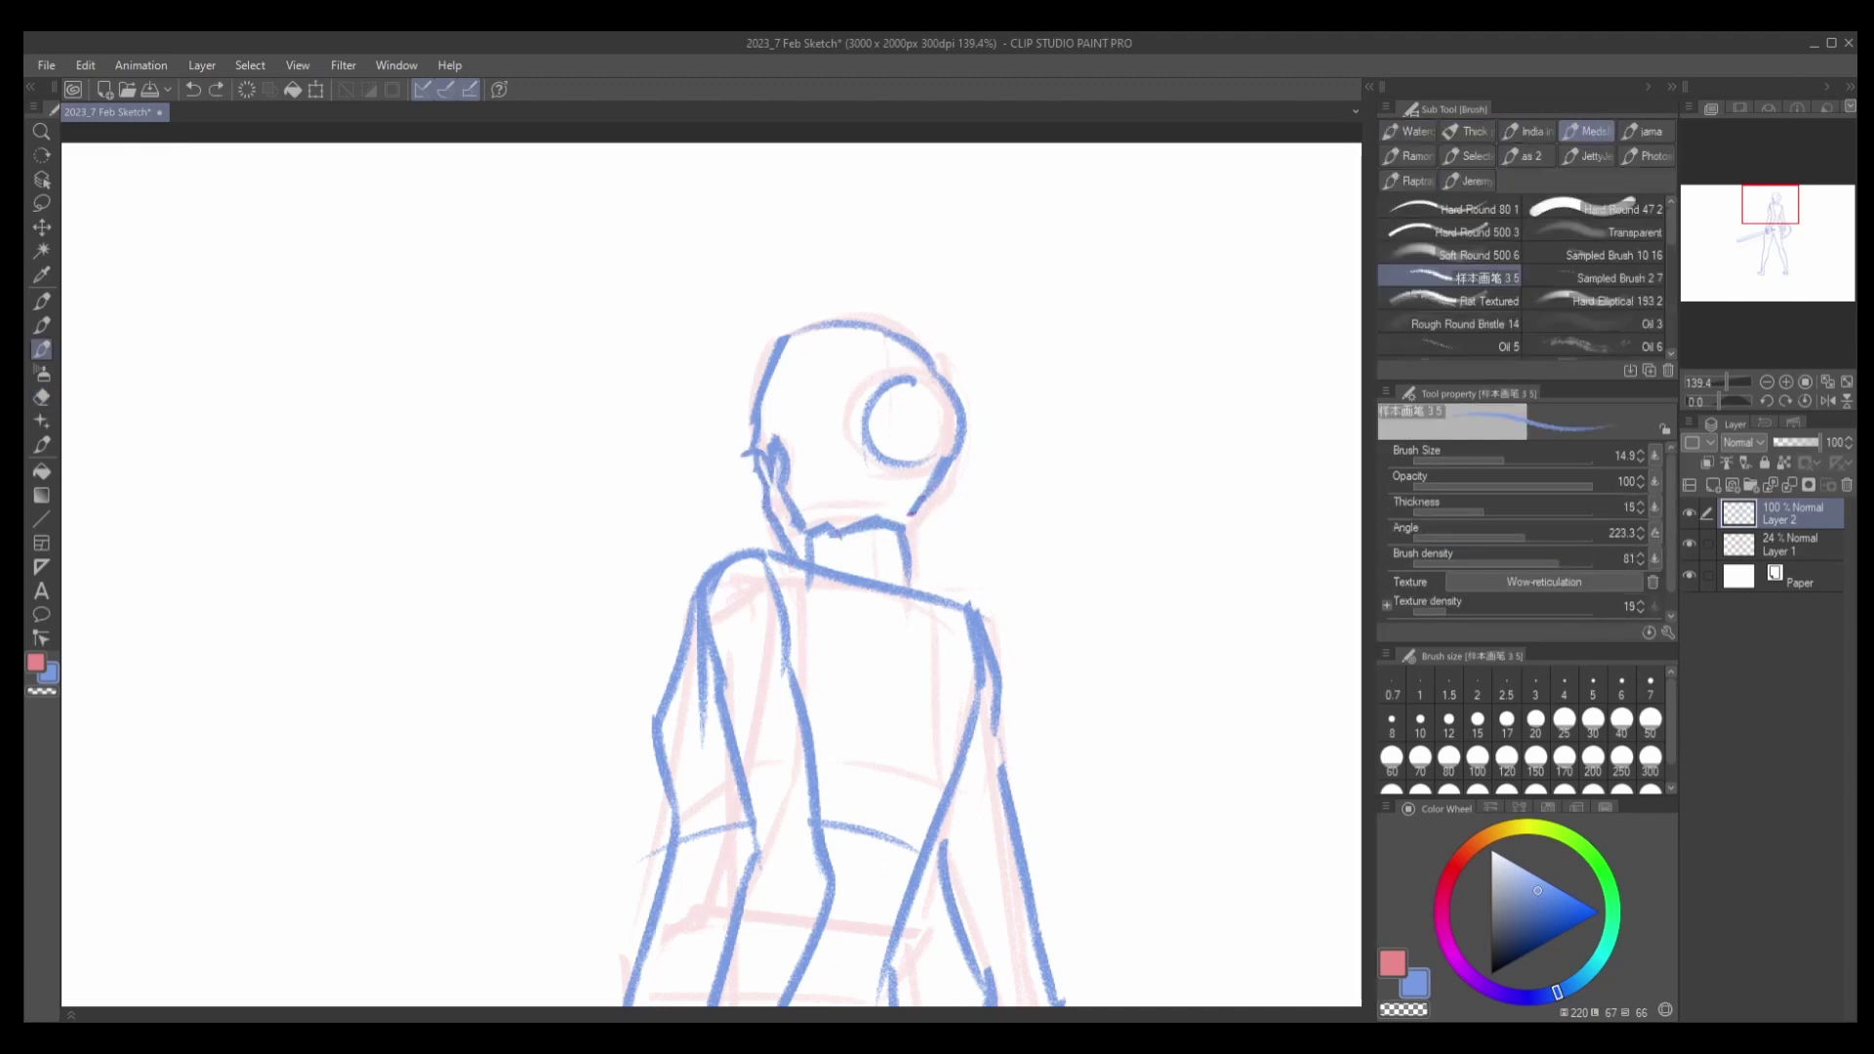
Set the brush size to about 17.7 and redraw the crown, the circle on the head and the contour beneath it.
key(bracketleft)
key(bracketleft)
key(bracketleft)
key(bracketleft)
key(bracketleft)
key(bracketright)
key(bracketright)
key(bracketright)
key(bracketright)
key(bracketright)
mouse_move(850, 319)
mouse_down()
mouse_move(955, 369)
mouse_move(839, 316)
mouse_move(951, 376)
mouse_move(927, 359)
mouse_move(960, 399)
mouse_move(925, 394)
mouse_move(944, 446)
mouse_move(937, 391)
mouse_move(952, 417)
mouse_move(940, 460)
mouse_move(958, 434)
mouse_move(943, 470)
mouse_up()
key(ctrl+z)
key(ctrl+z)
key(ctrl+z)
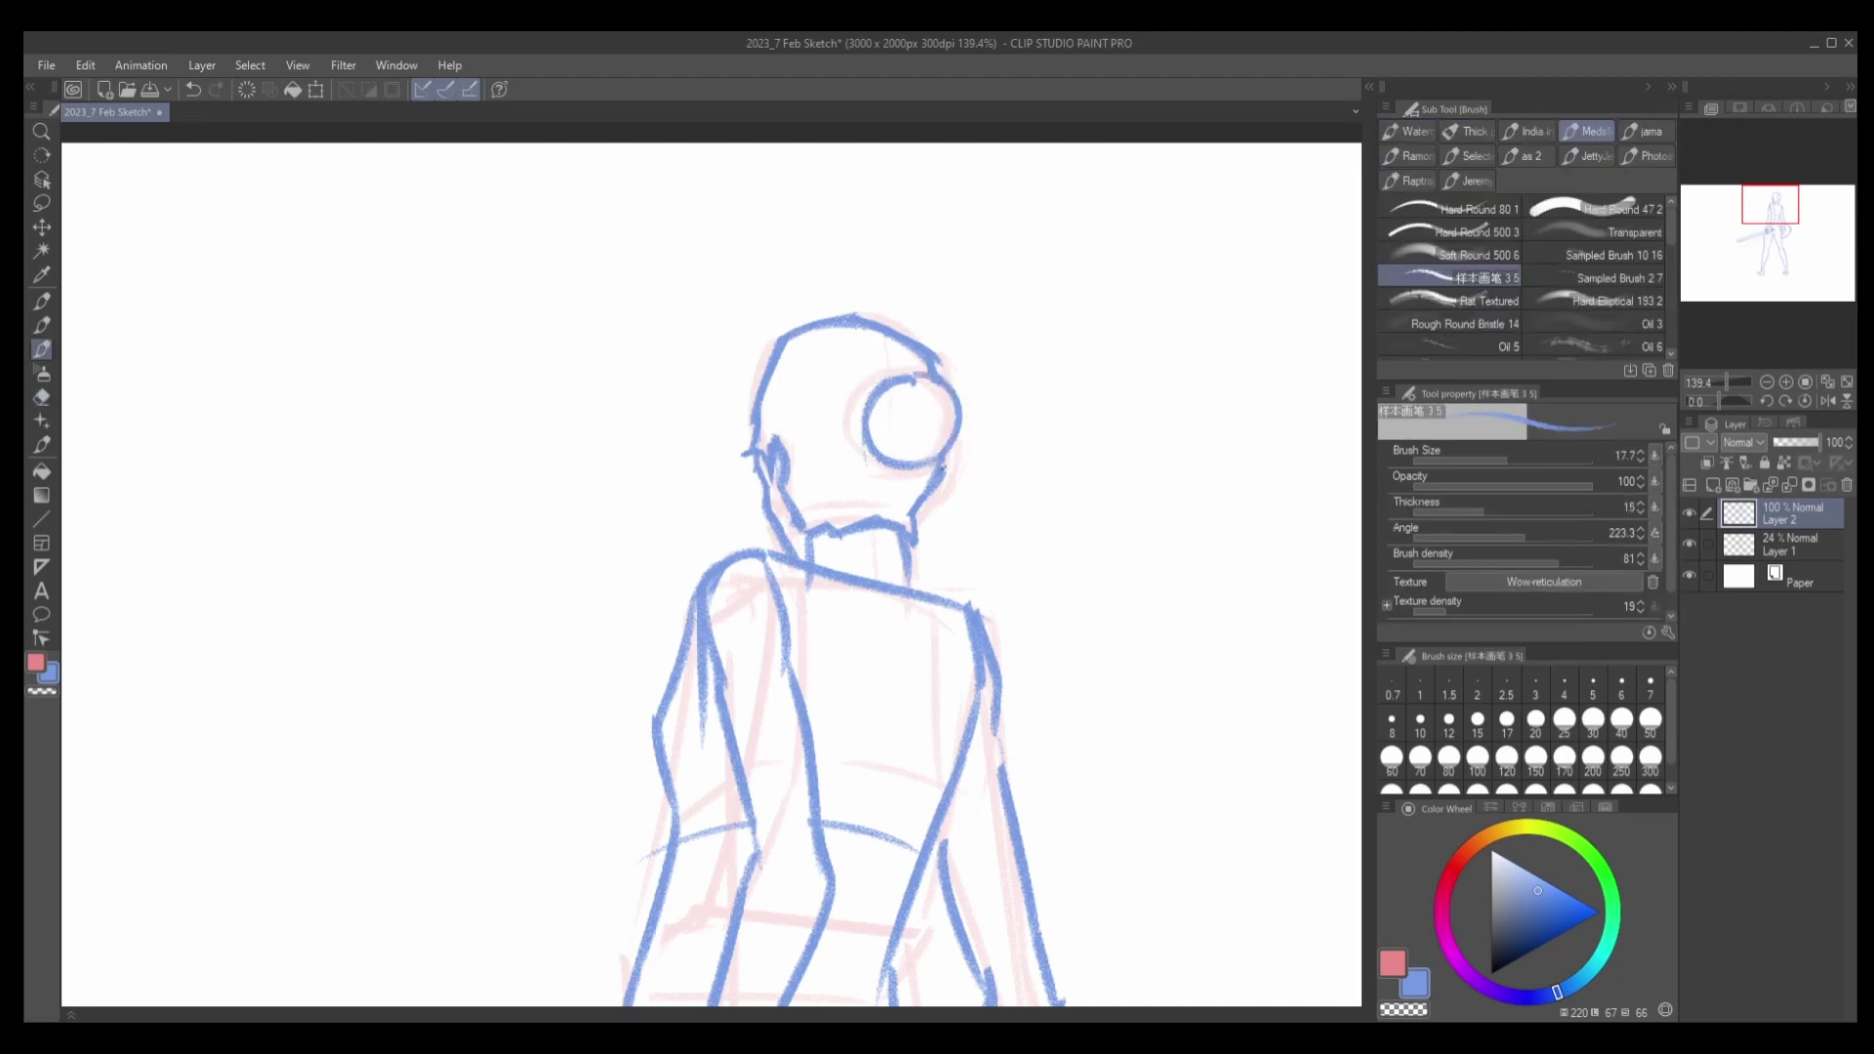
Erase and redraw the inner contour of the free arm from the armpit to the wrist, removing stray marks at the forearm.
key(ctrl+0)
scroll(973, 506, up, 2)
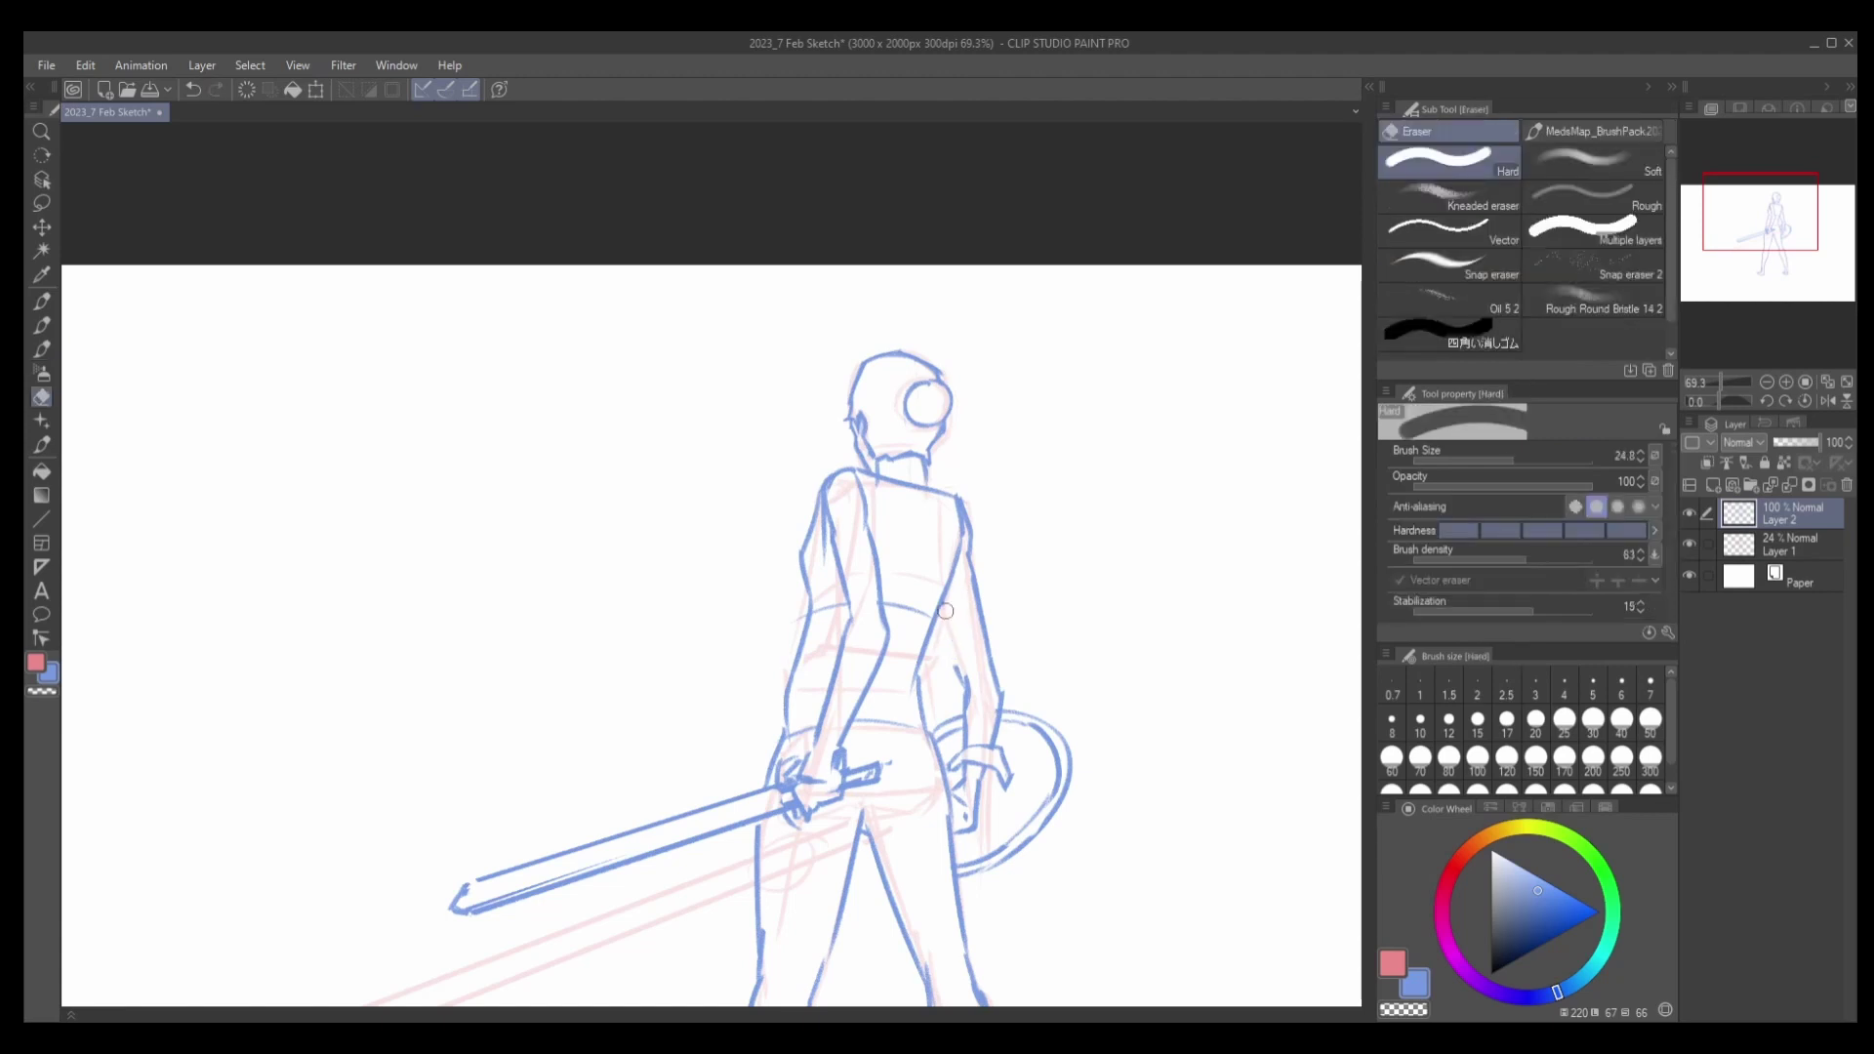
key(ctrl+z)
mouse_move(952, 645)
mouse_down()
mouse_move(943, 615)
mouse_move(958, 630)
mouse_up()
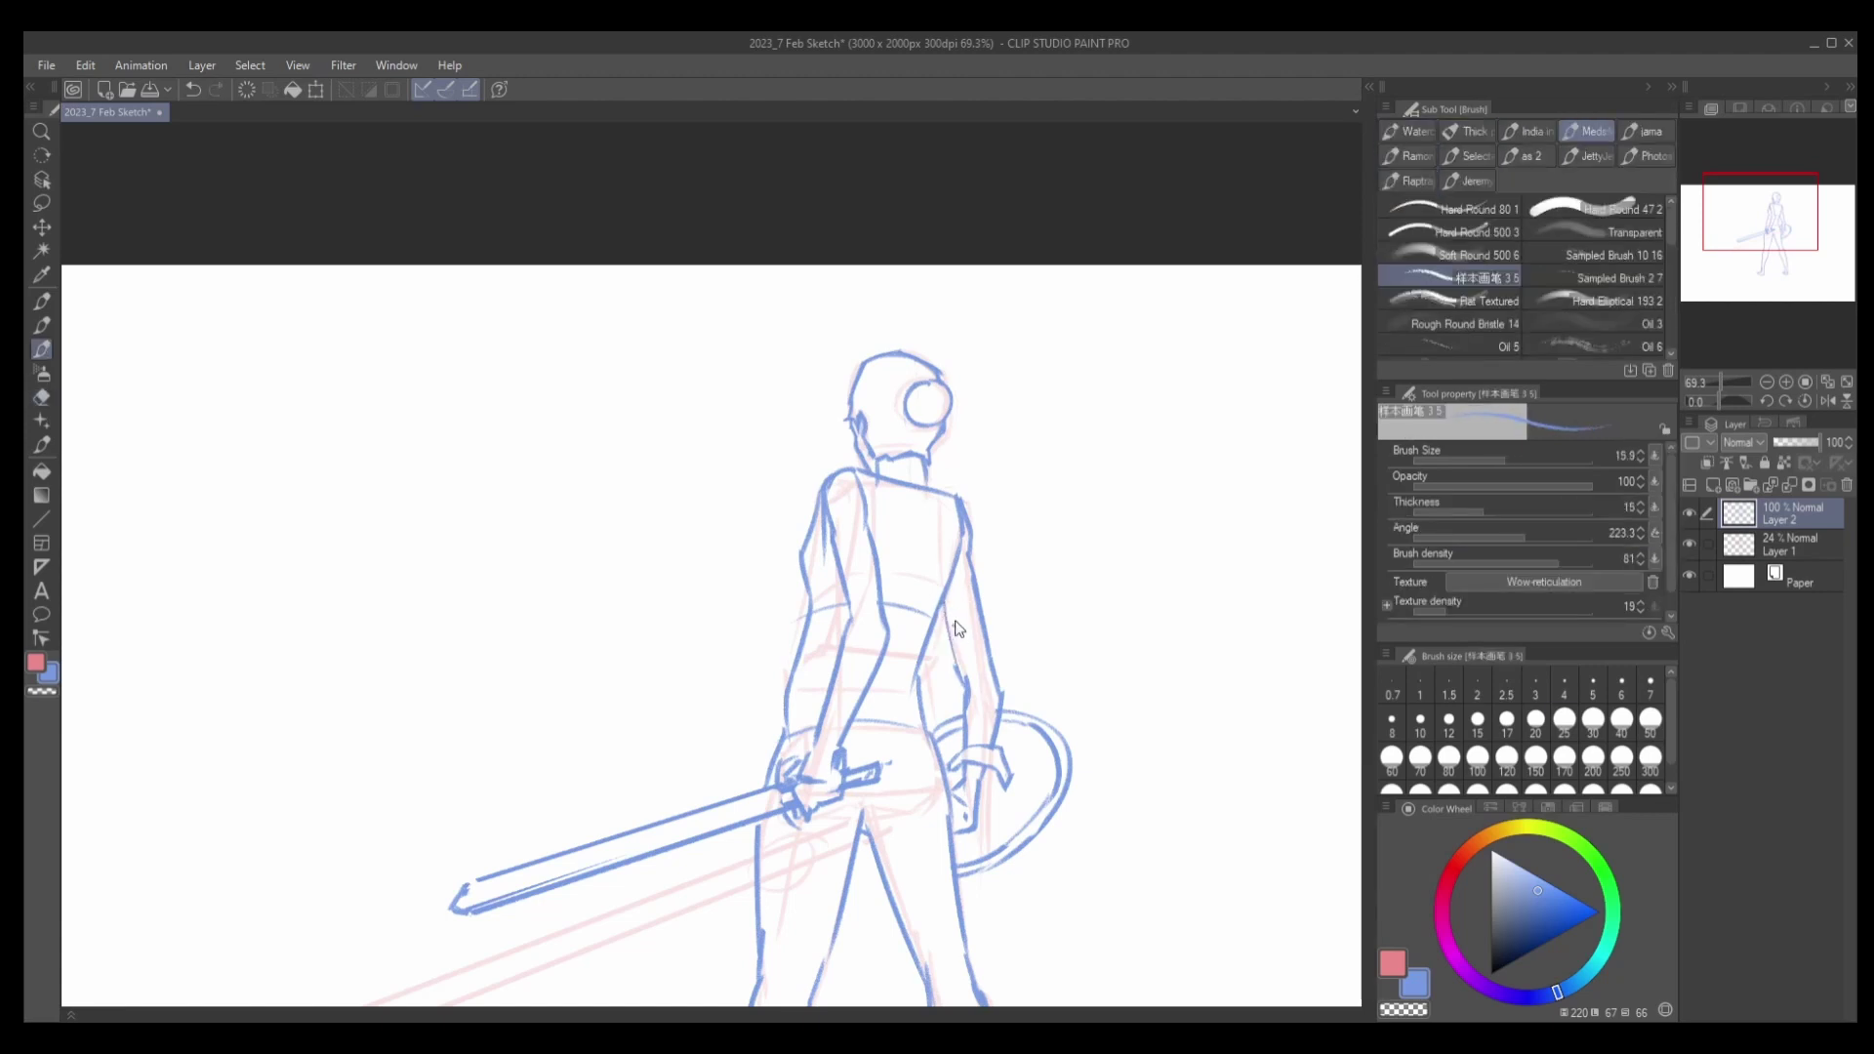
key(e)
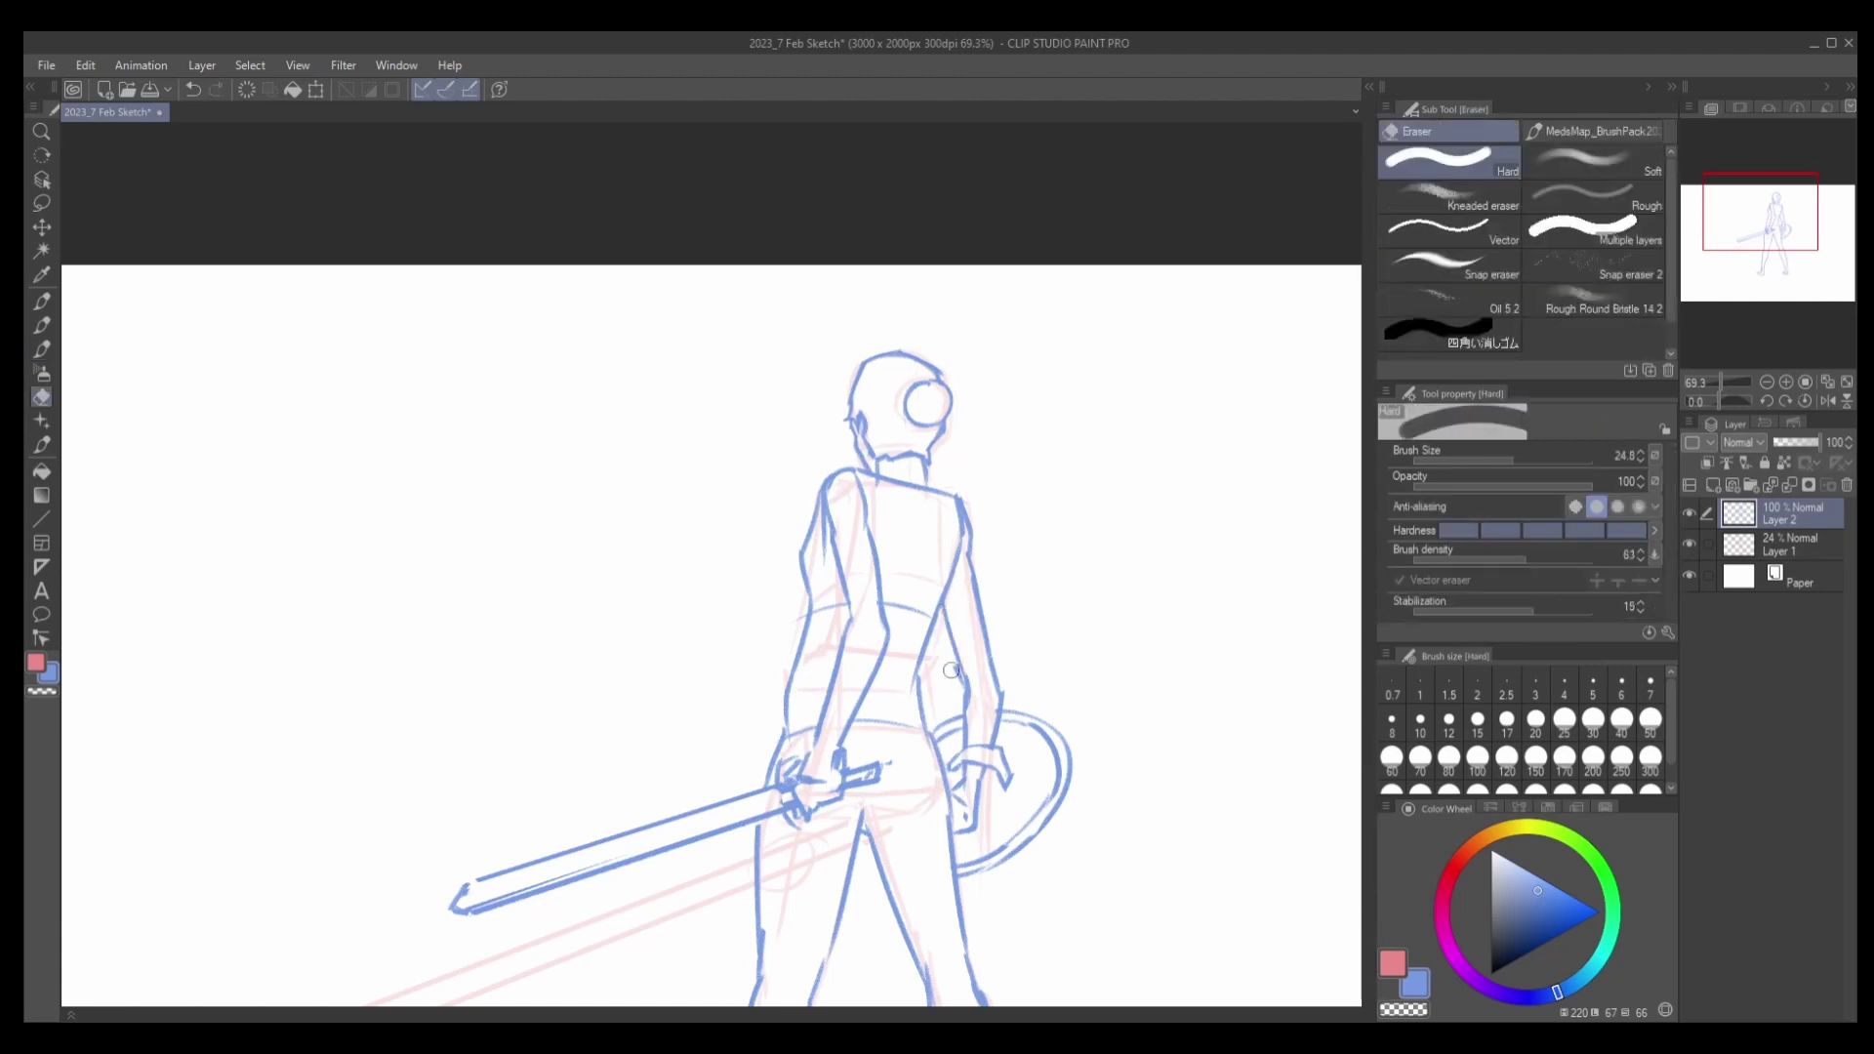
key(b)
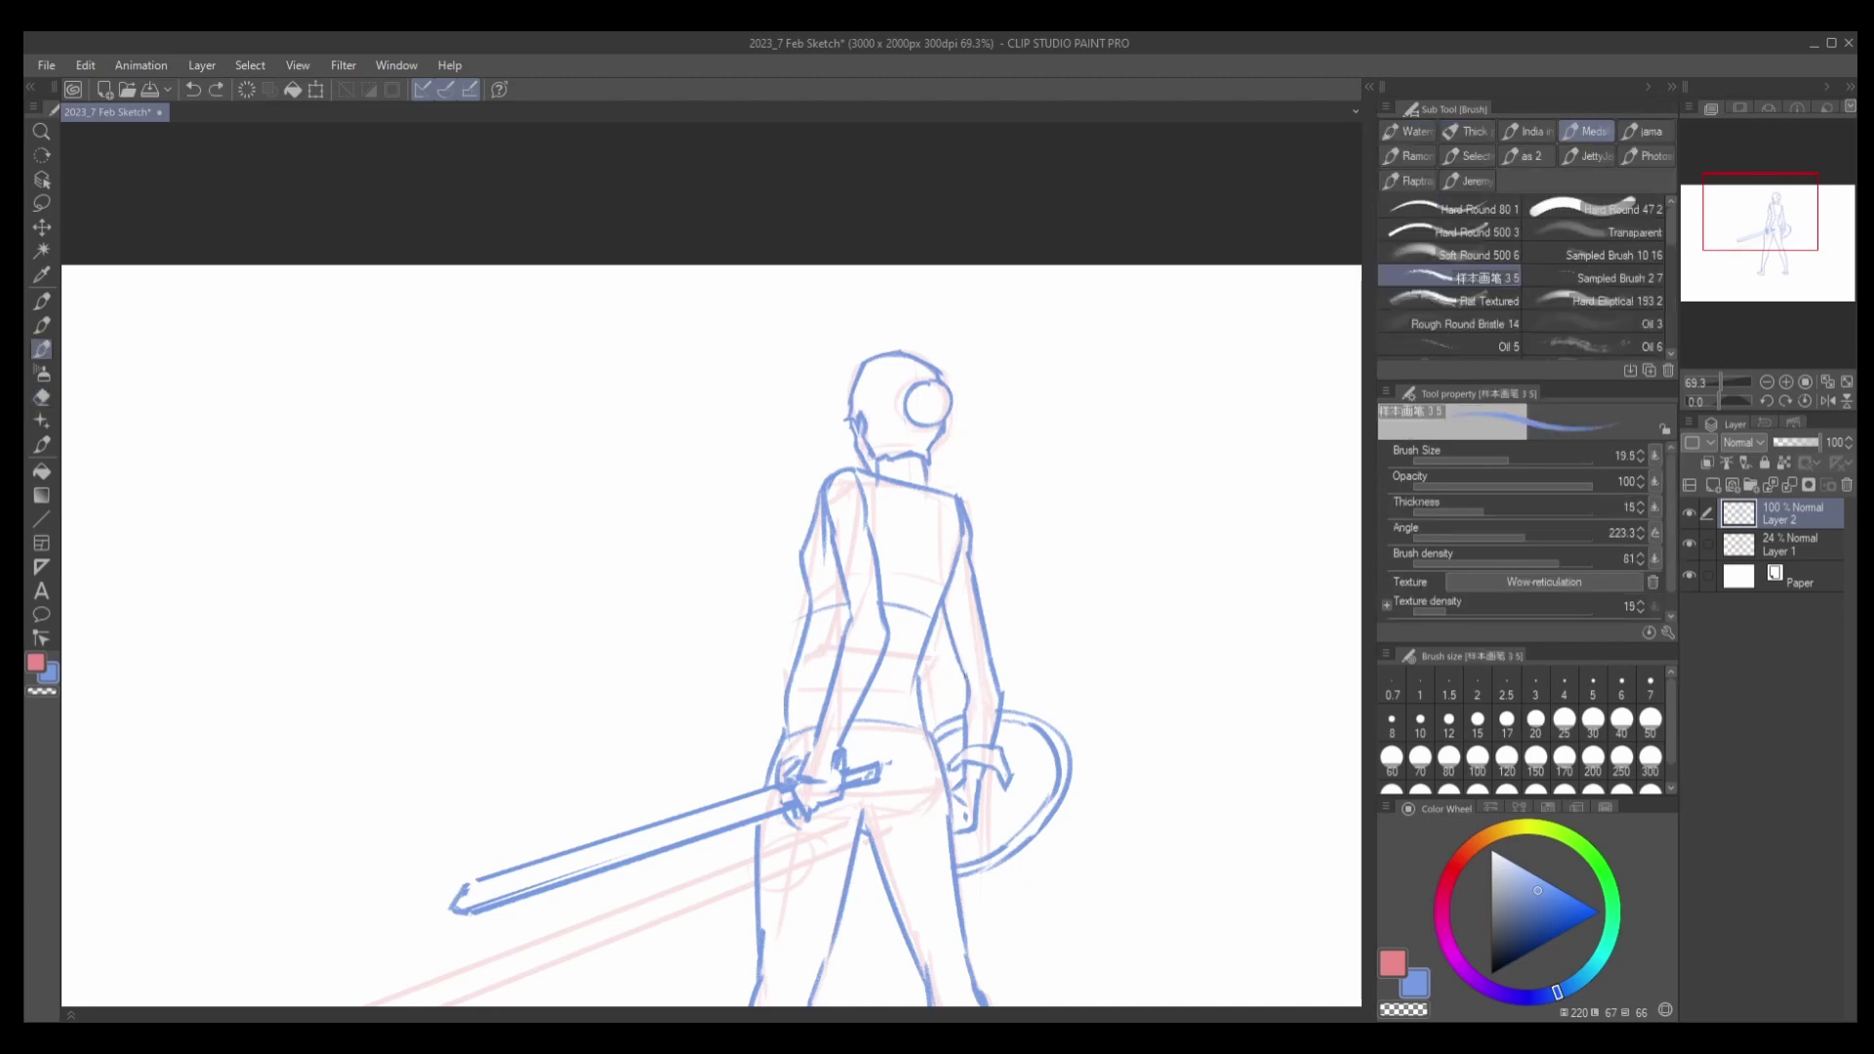
key(e)
drag(967, 678, 986, 708)
key(b)
scroll(1001, 509, down, 2)
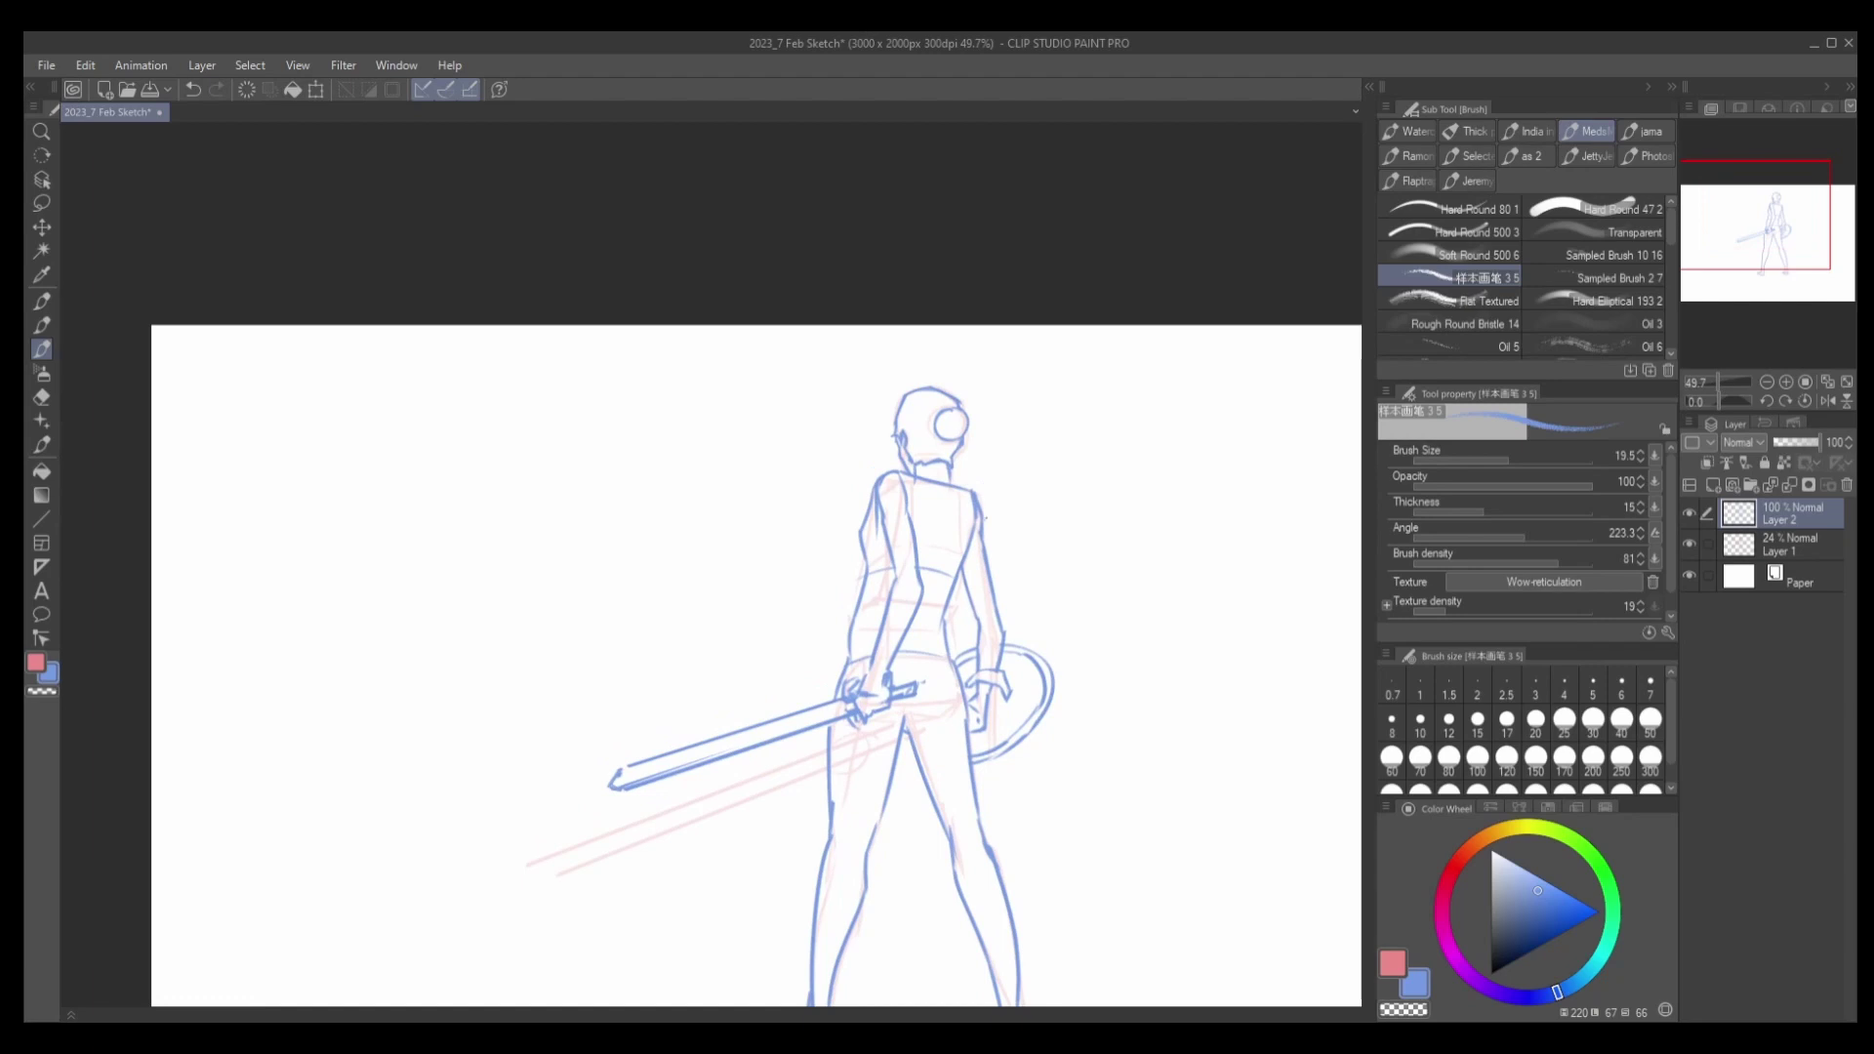
Lasso the free hand together with the shield, shift them slightly up toward the elbow, and deselect.
scroll(1020, 600, up, 2)
key(m)
drag(1047, 596, 958, 615)
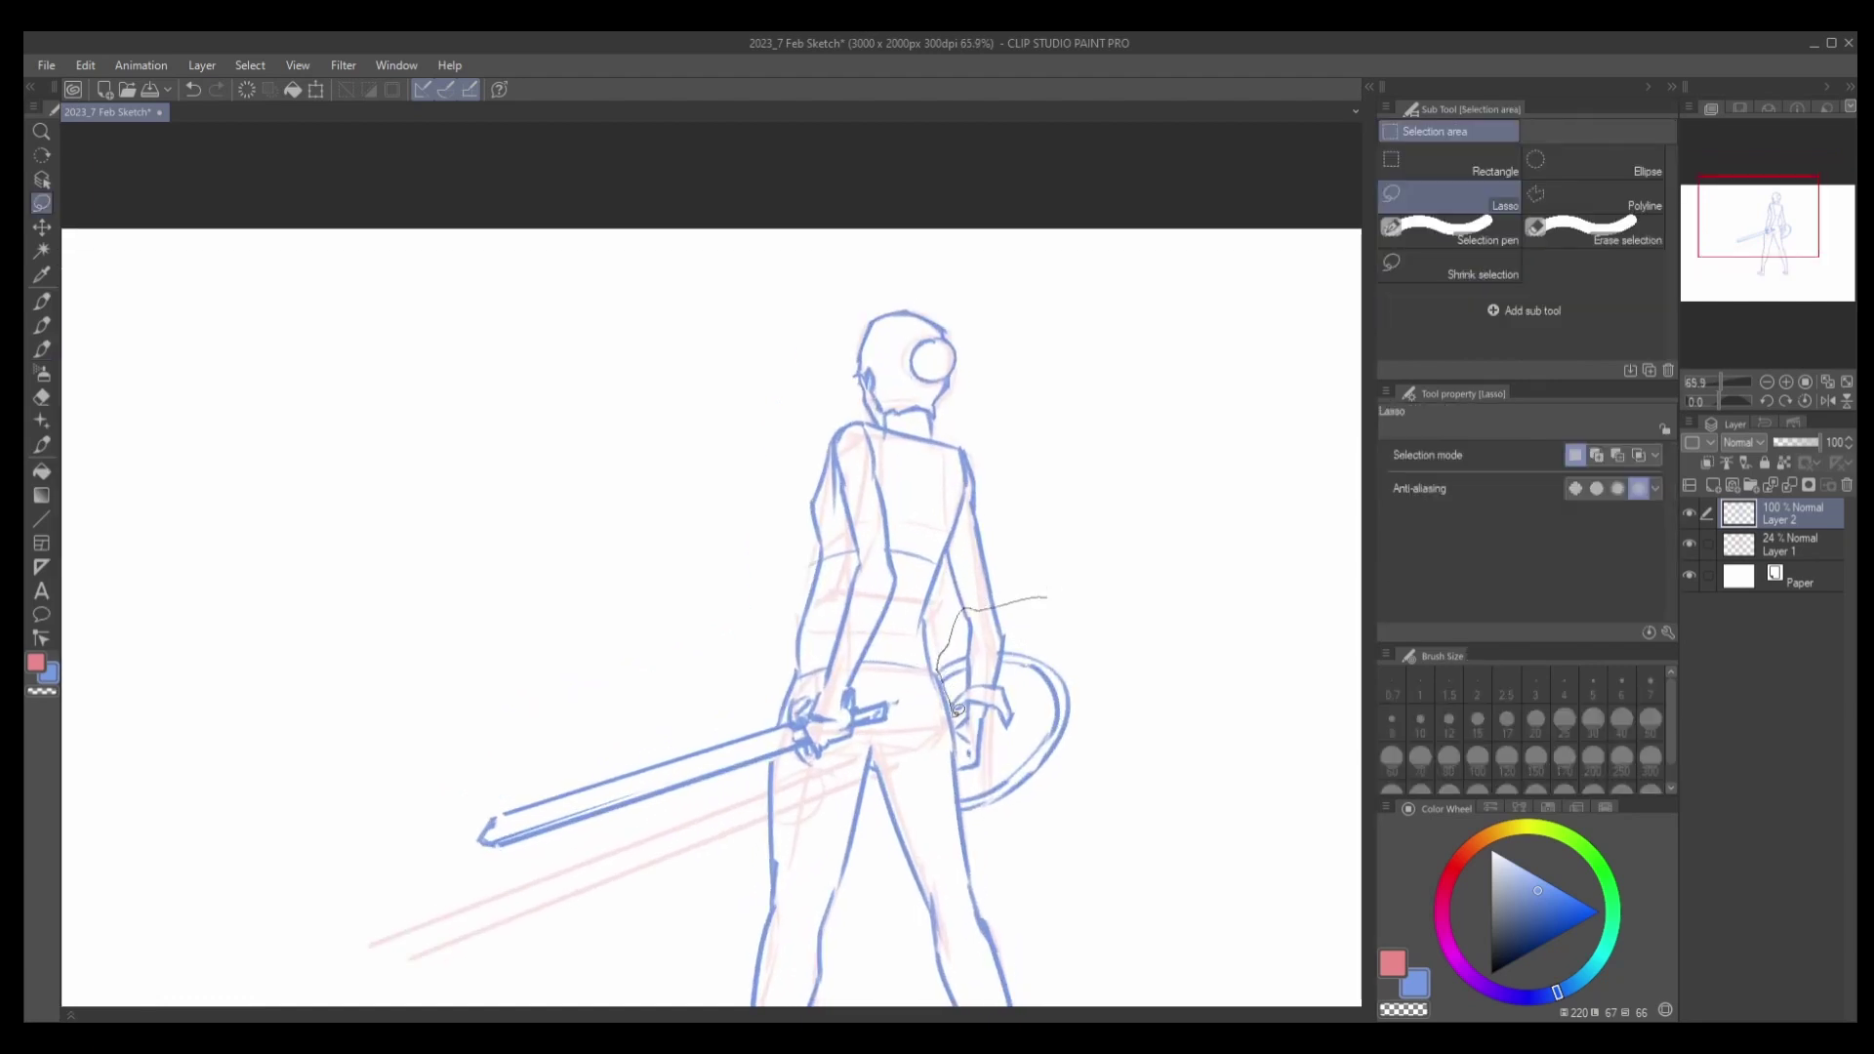
drag(958, 709, 1034, 839)
key(Delete)
key(ctrl+d)
key(e)
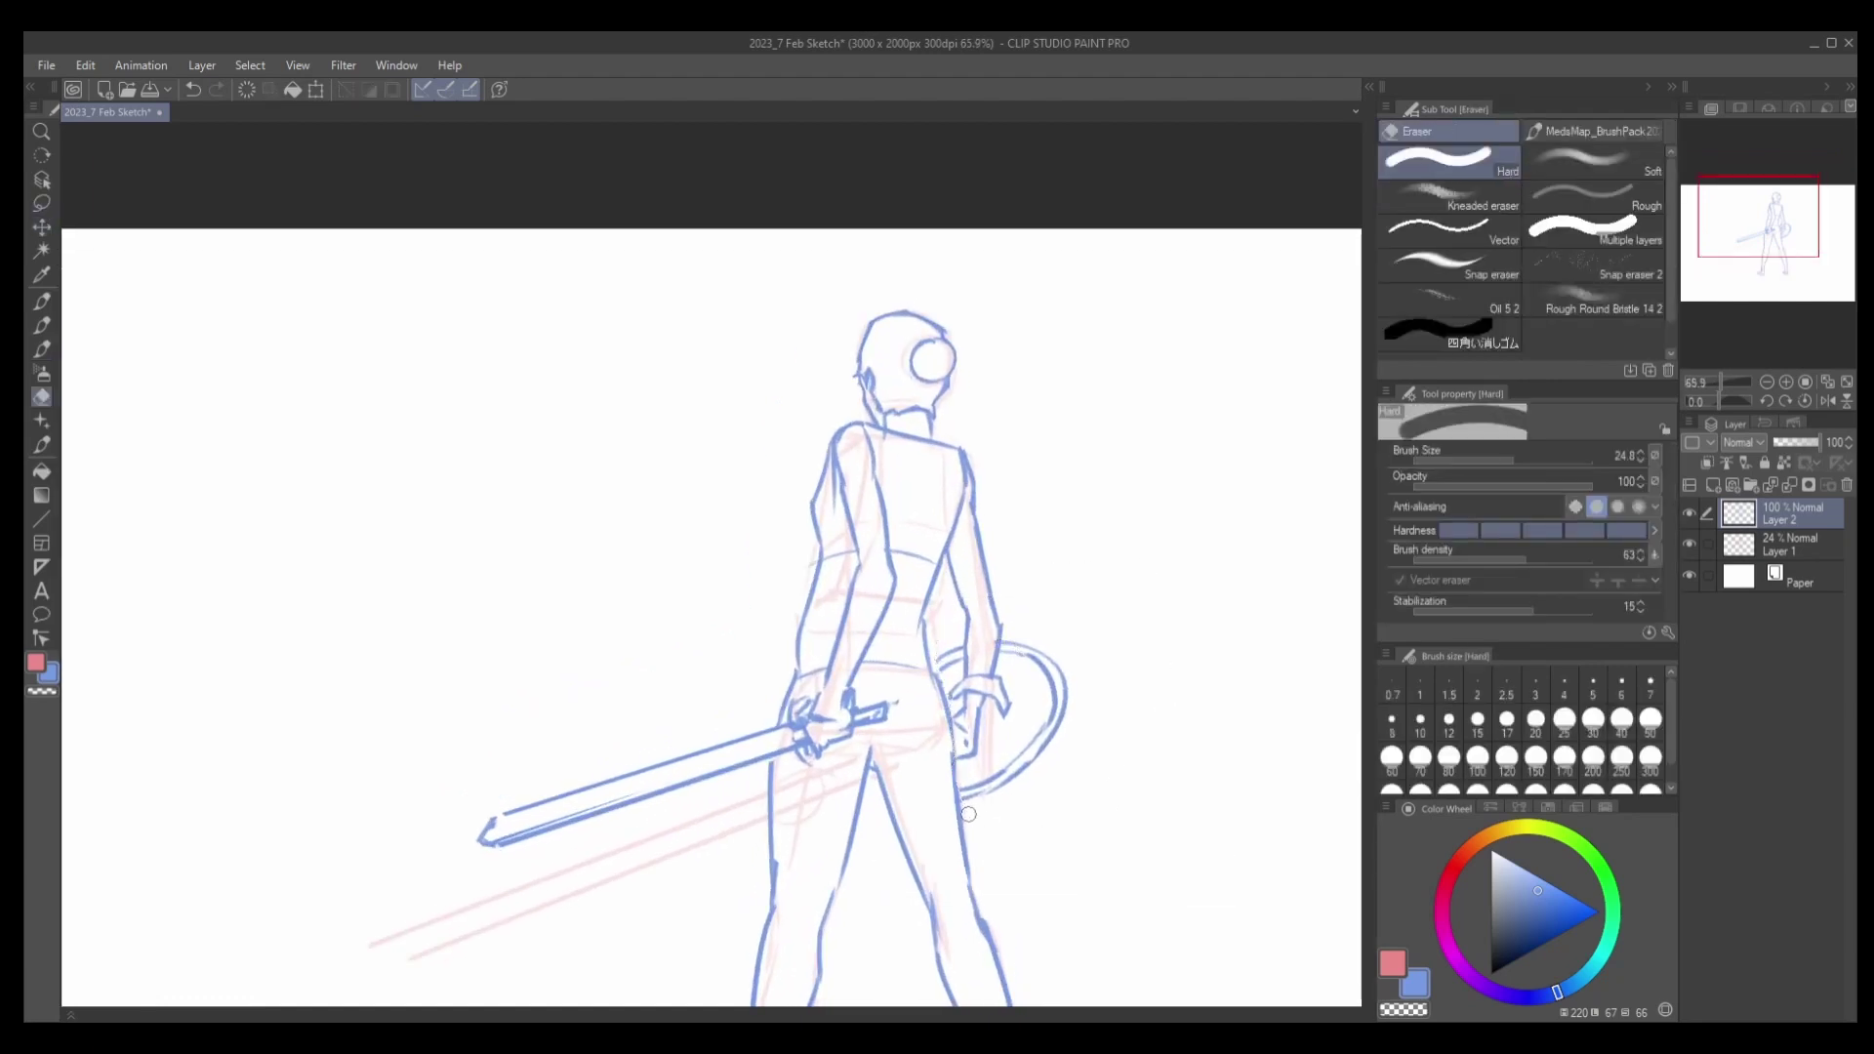
Lower the opacity of the red gesture layer to 18%.
key(alt+bracketleft)
scroll(1147, 615, down, 3)
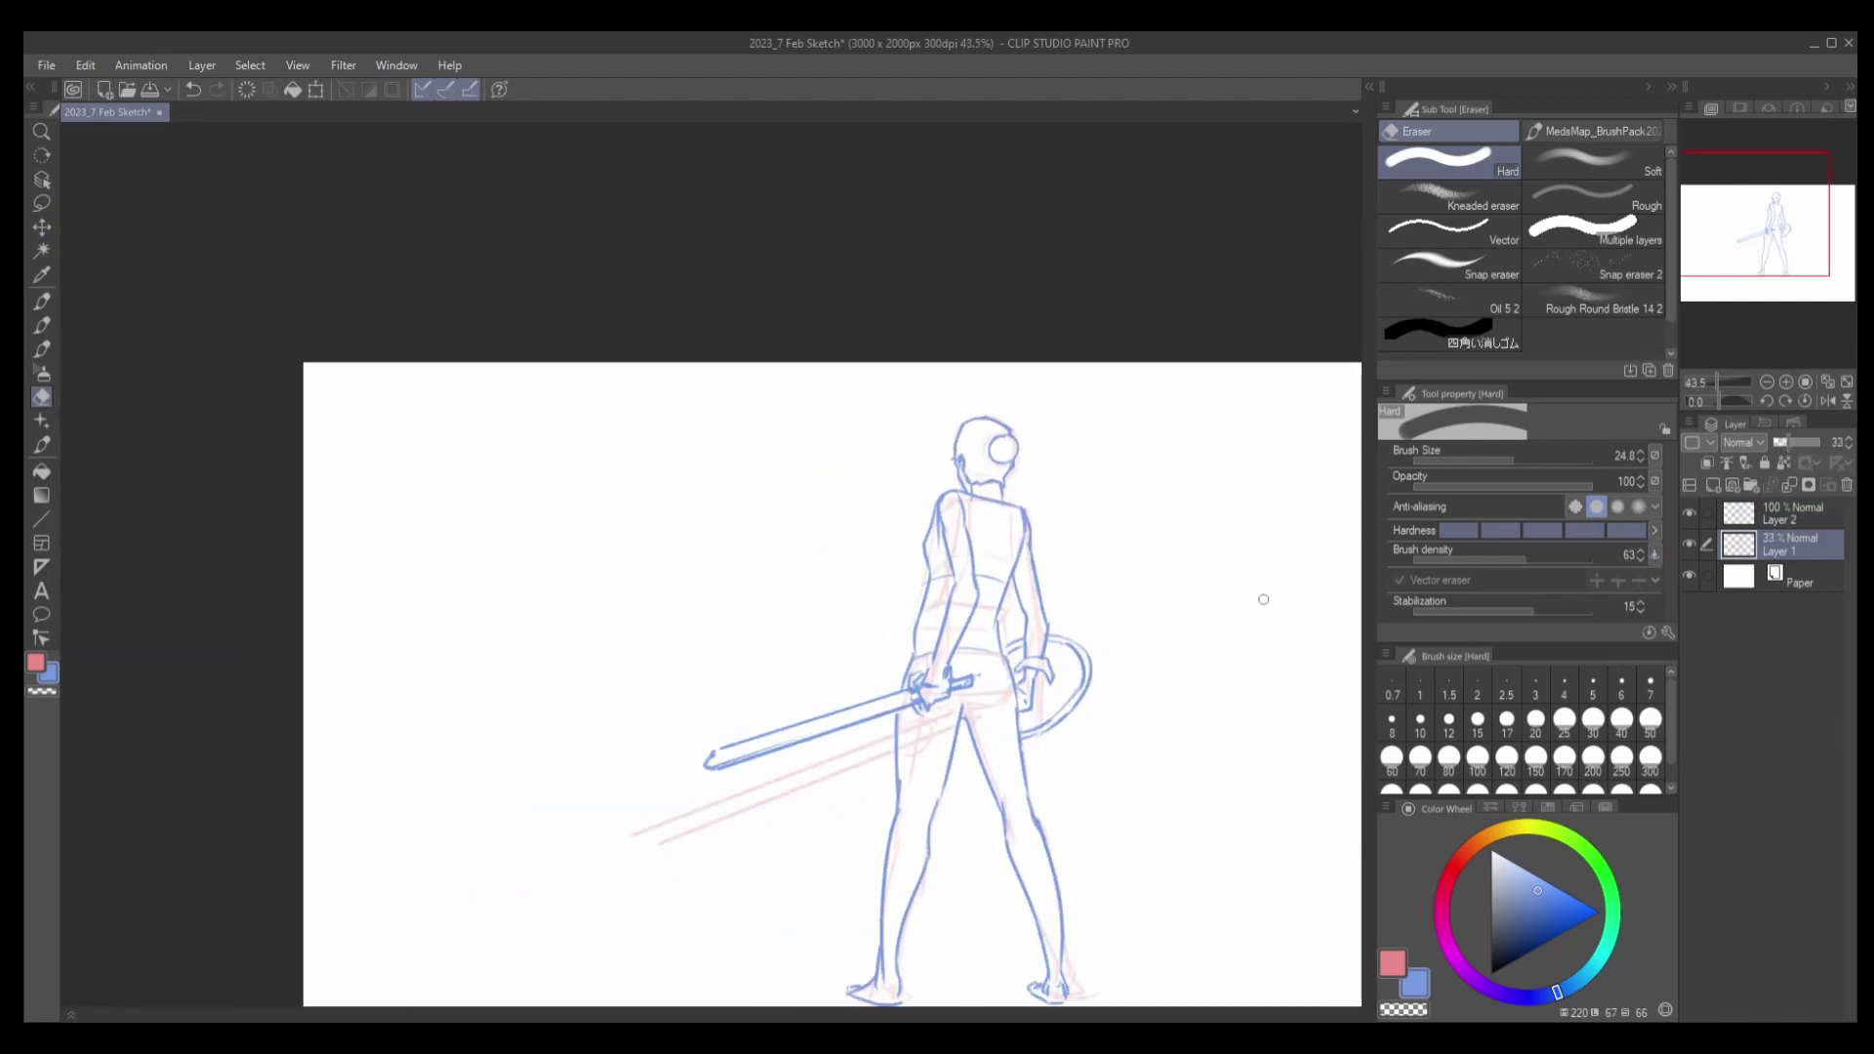
drag(1784, 442, 1778, 442)
scroll(1083, 571, down, 2)
scroll(992, 610, up, 3)
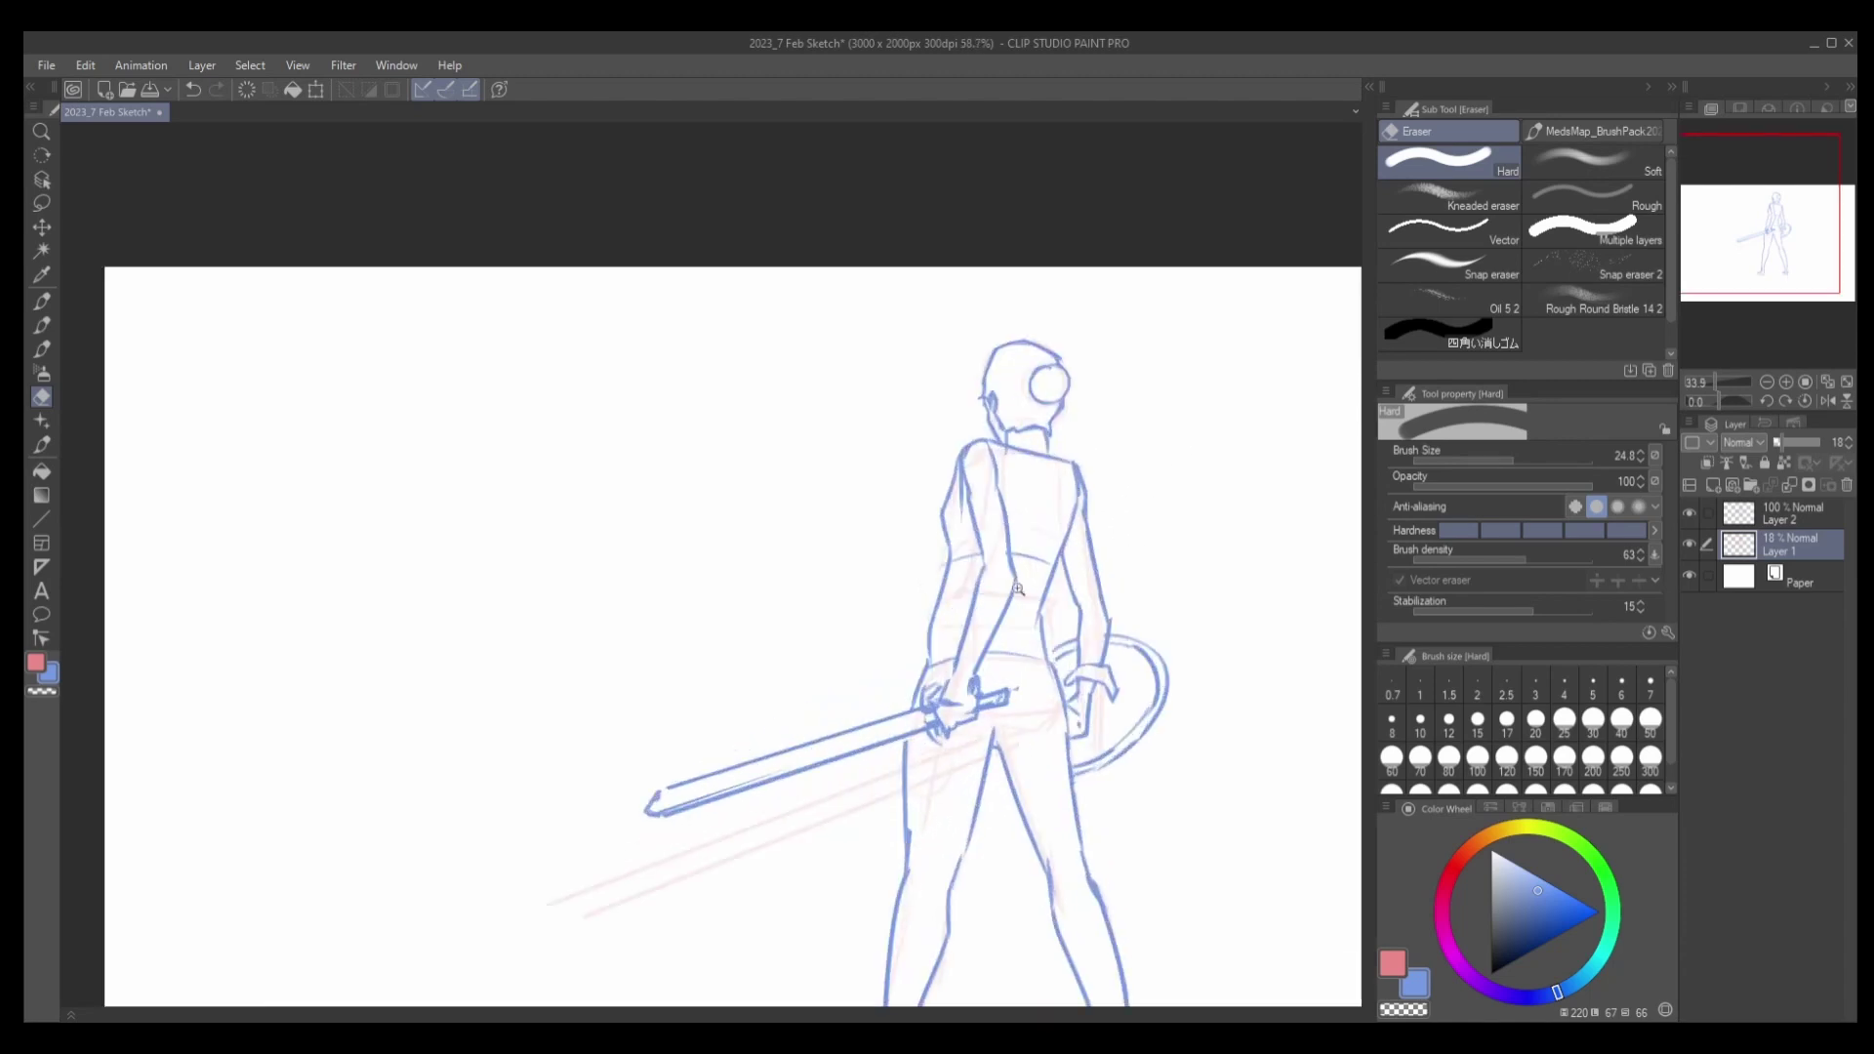
Add a new layer above the blue sketch and pick a darker, more violet blue for the brush.
click(1708, 484)
key(b)
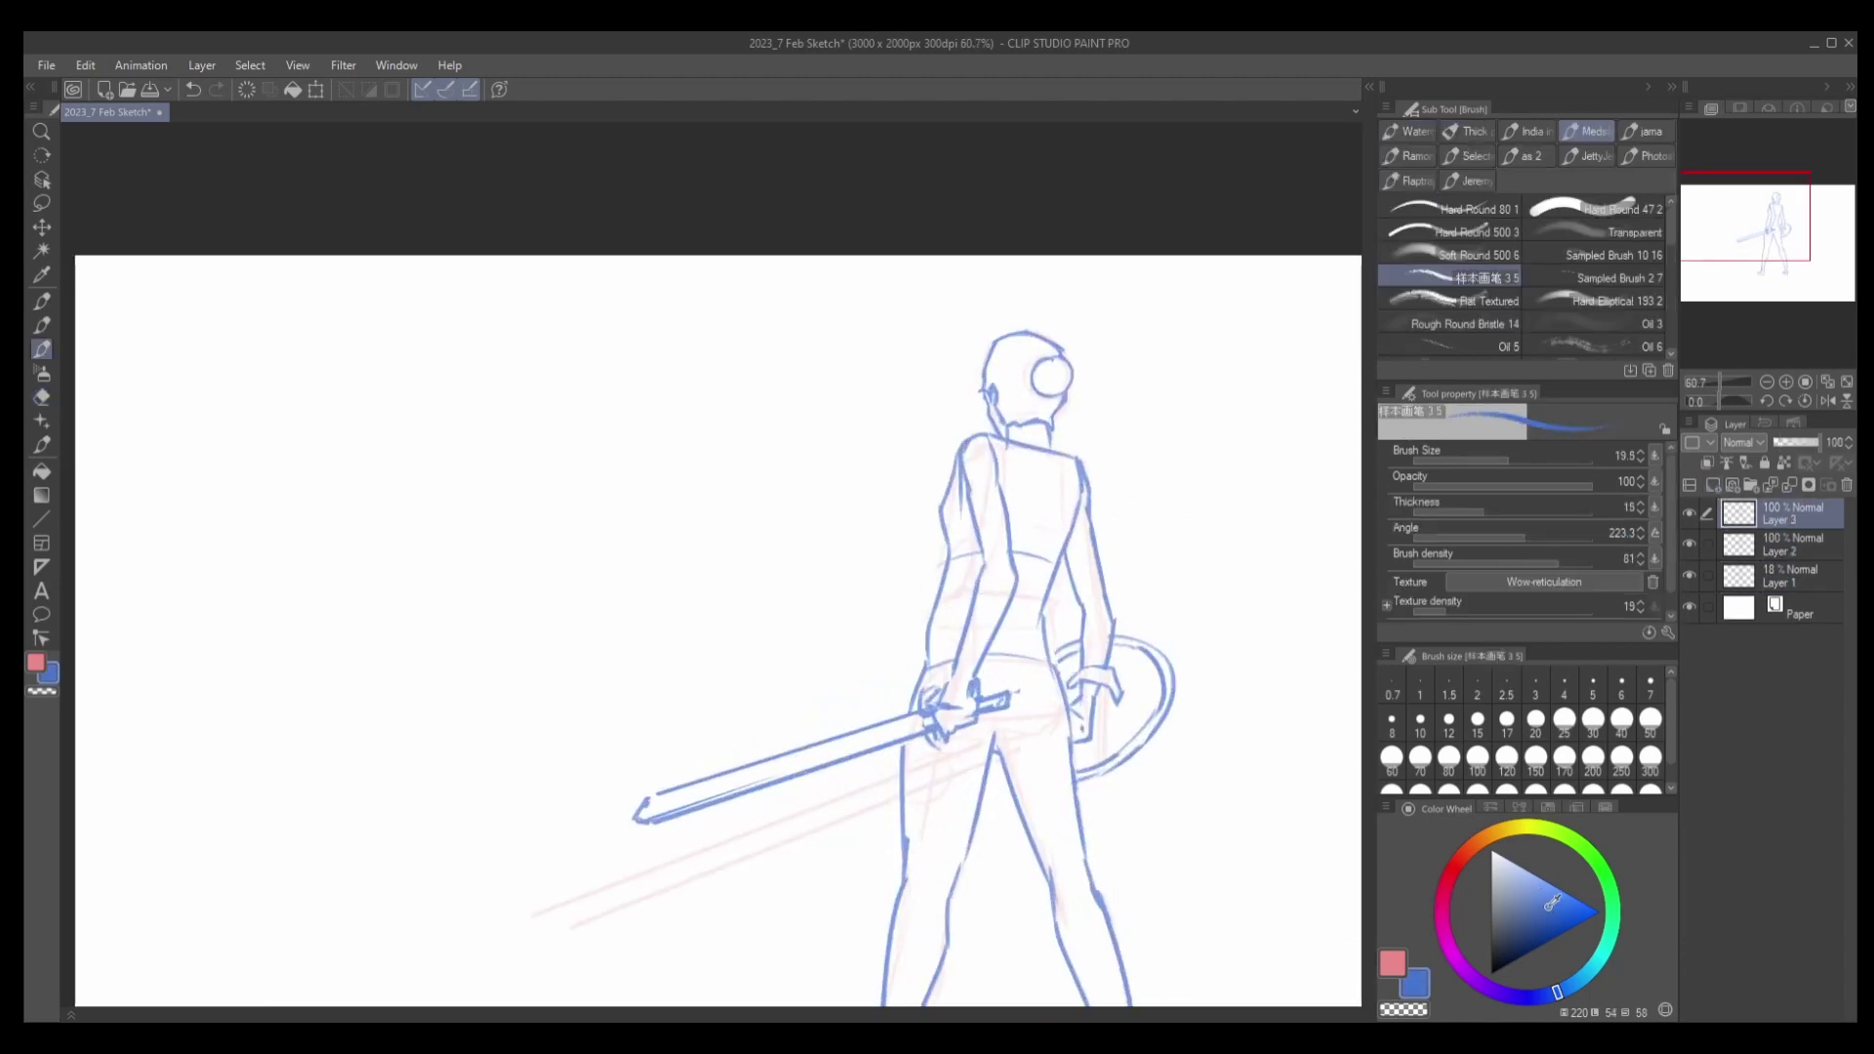
drag(1537, 890, 1541, 920)
click(1545, 907)
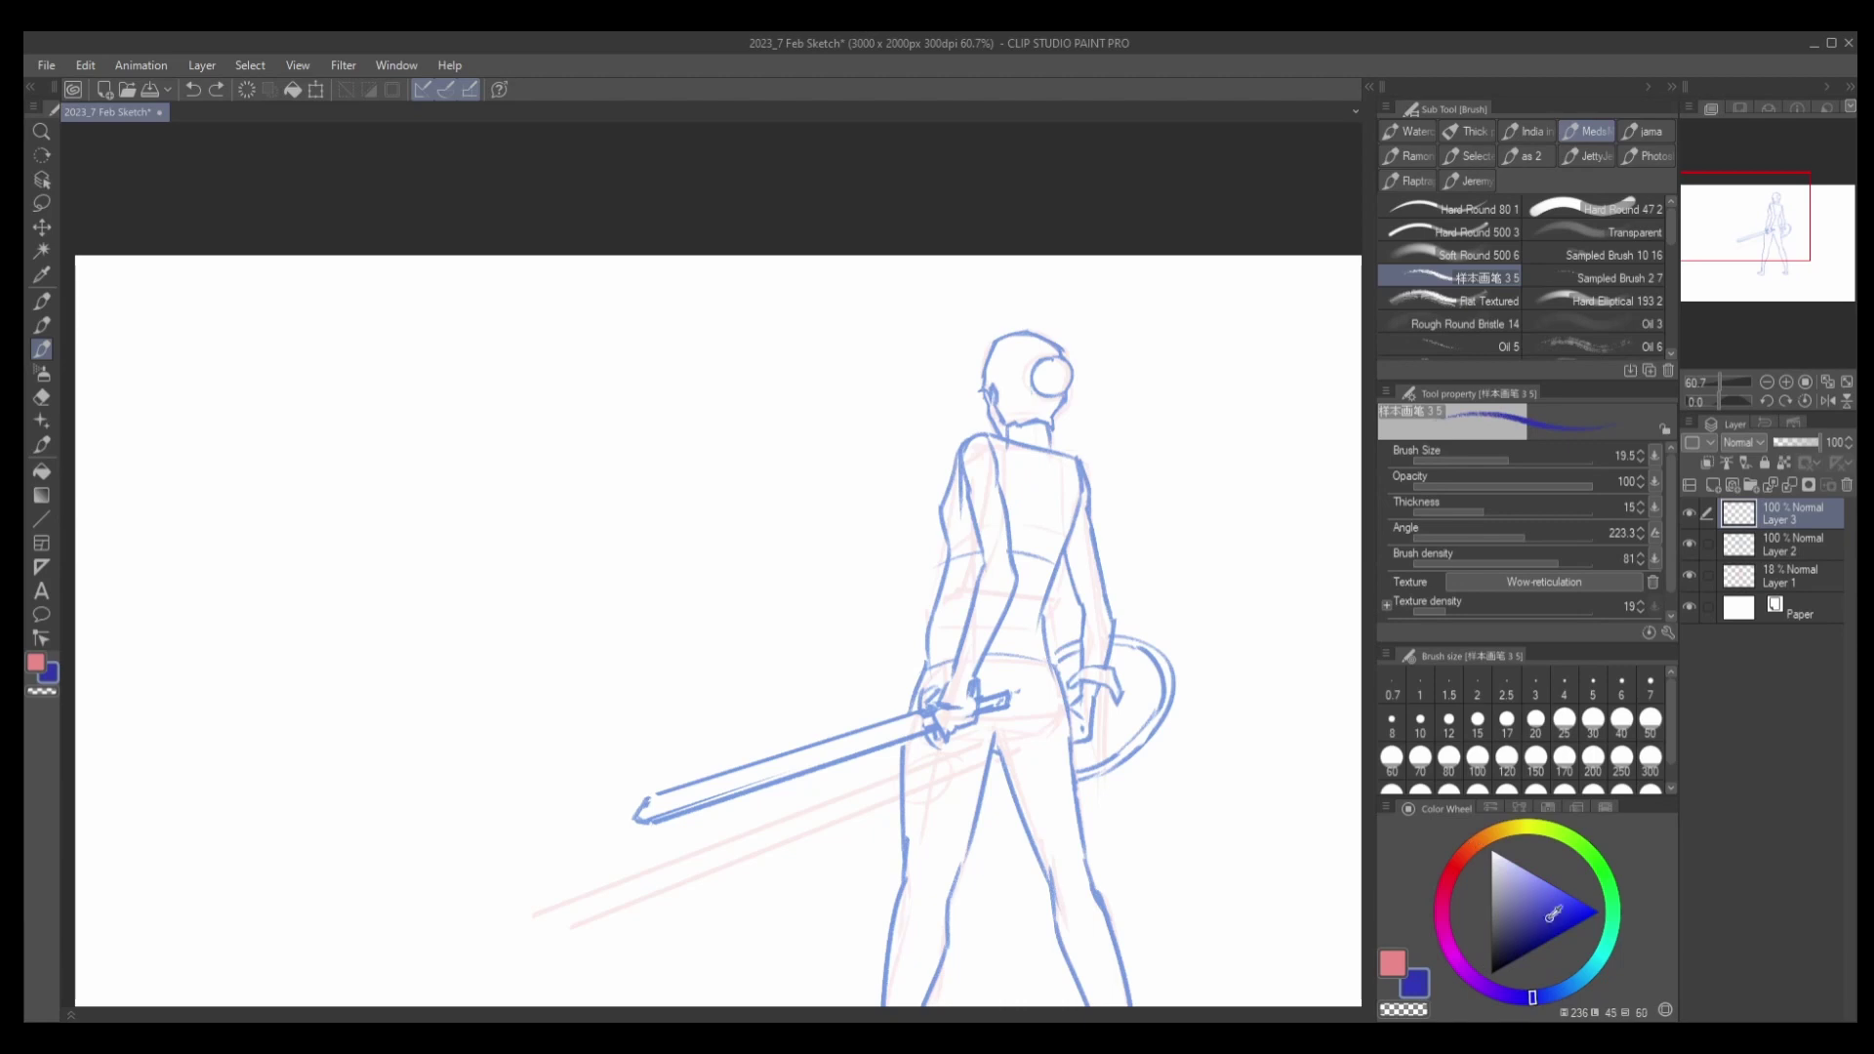
Flip the canvas view, reduce the brush size to about 13.7, and trace the neck edge and shoulder on the shield side.
key(h)
scroll(783, 351, up, 1)
scroll(783, 351, up, 3)
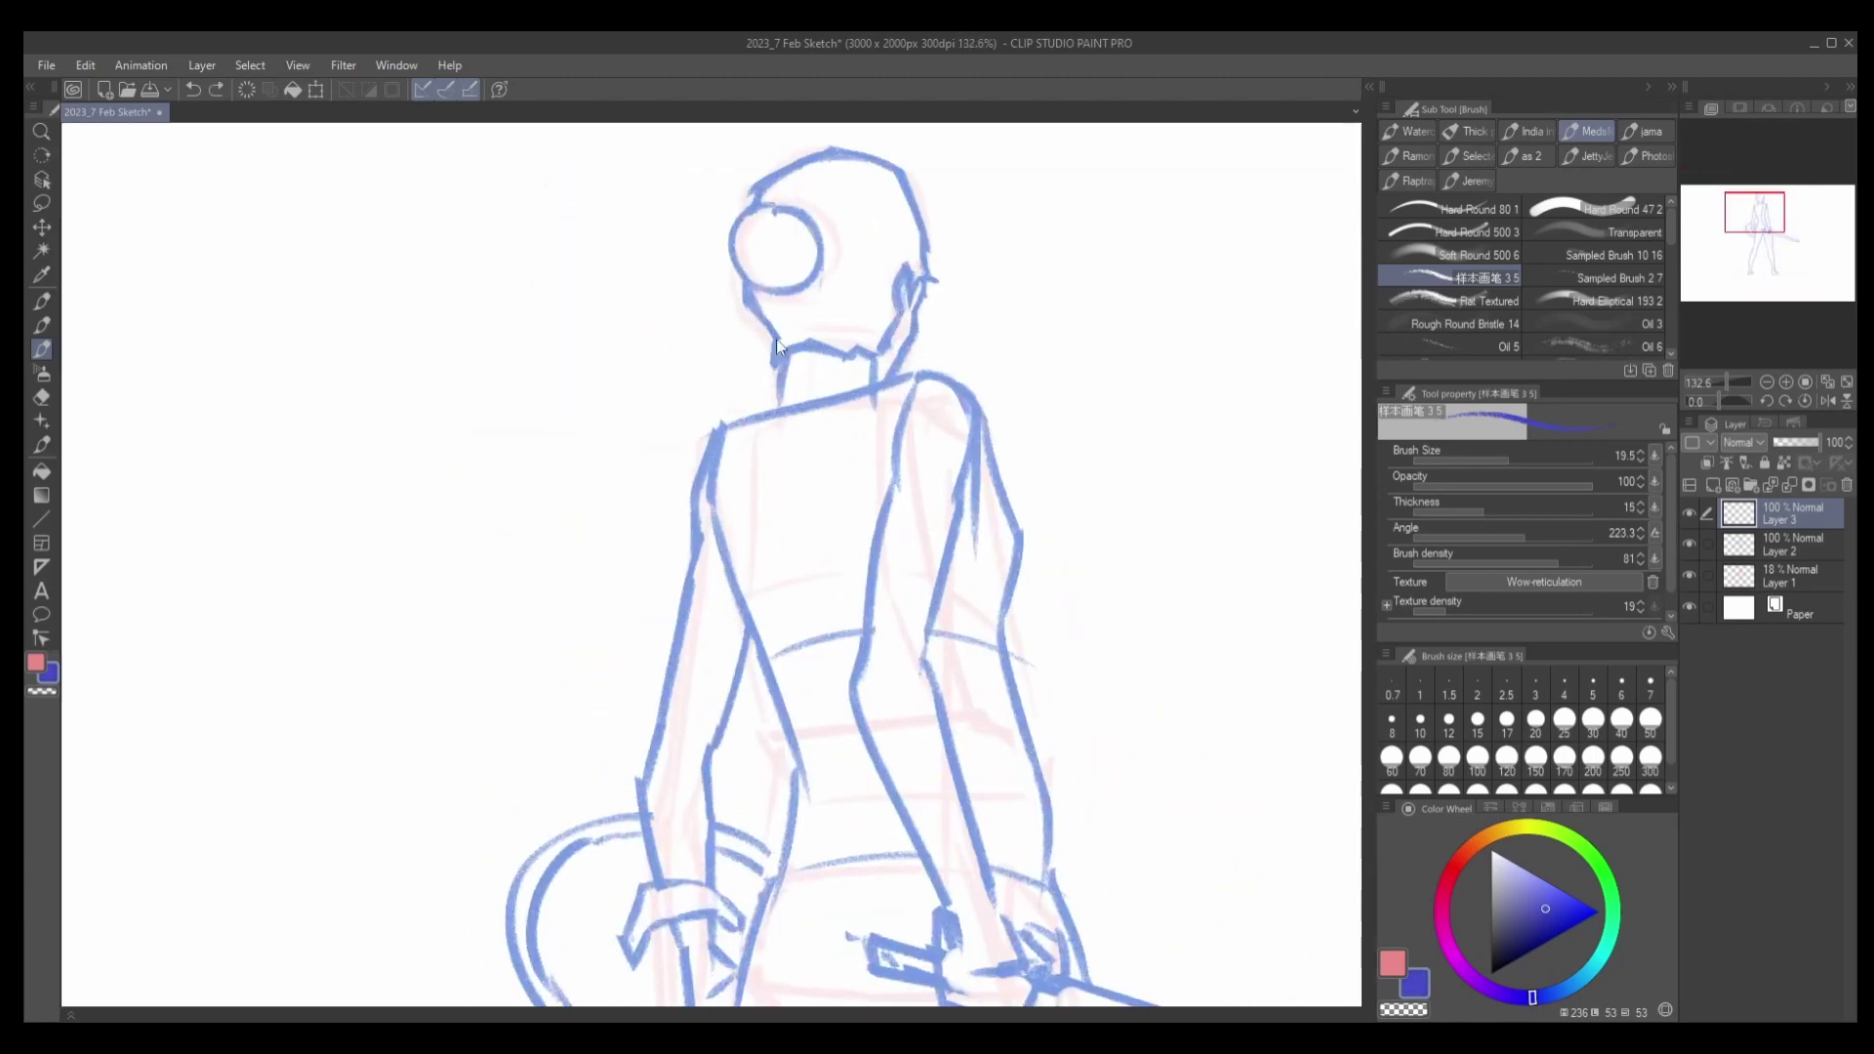
key(bracketleft)
mouse_move(781, 360)
mouse_down()
mouse_move(776, 412)
mouse_move(735, 417)
mouse_move(695, 517)
mouse_up()
key(ctrl+z)
key(ctrl+z)
key(ctrl+z)
key(ctrl+z)
mouse_move(741, 420)
mouse_down()
mouse_move(705, 447)
mouse_move(753, 437)
mouse_move(701, 457)
mouse_up()
key(ctrl+z)
key(ctrl+z)
key(ctrl+z)
Trace the outer contour of the free arm down to the wrist and erase light sketch lines beside the forearm on Layer 2.
mouse_move(683, 586)
mouse_down()
mouse_move(727, 539)
mouse_move(781, 386)
mouse_move(750, 548)
mouse_move(761, 683)
mouse_up()
key(ctrl+z)
drag(751, 541, 760, 686)
click(1786, 545)
key(e)
key(bracketleft)
drag(734, 583, 740, 637)
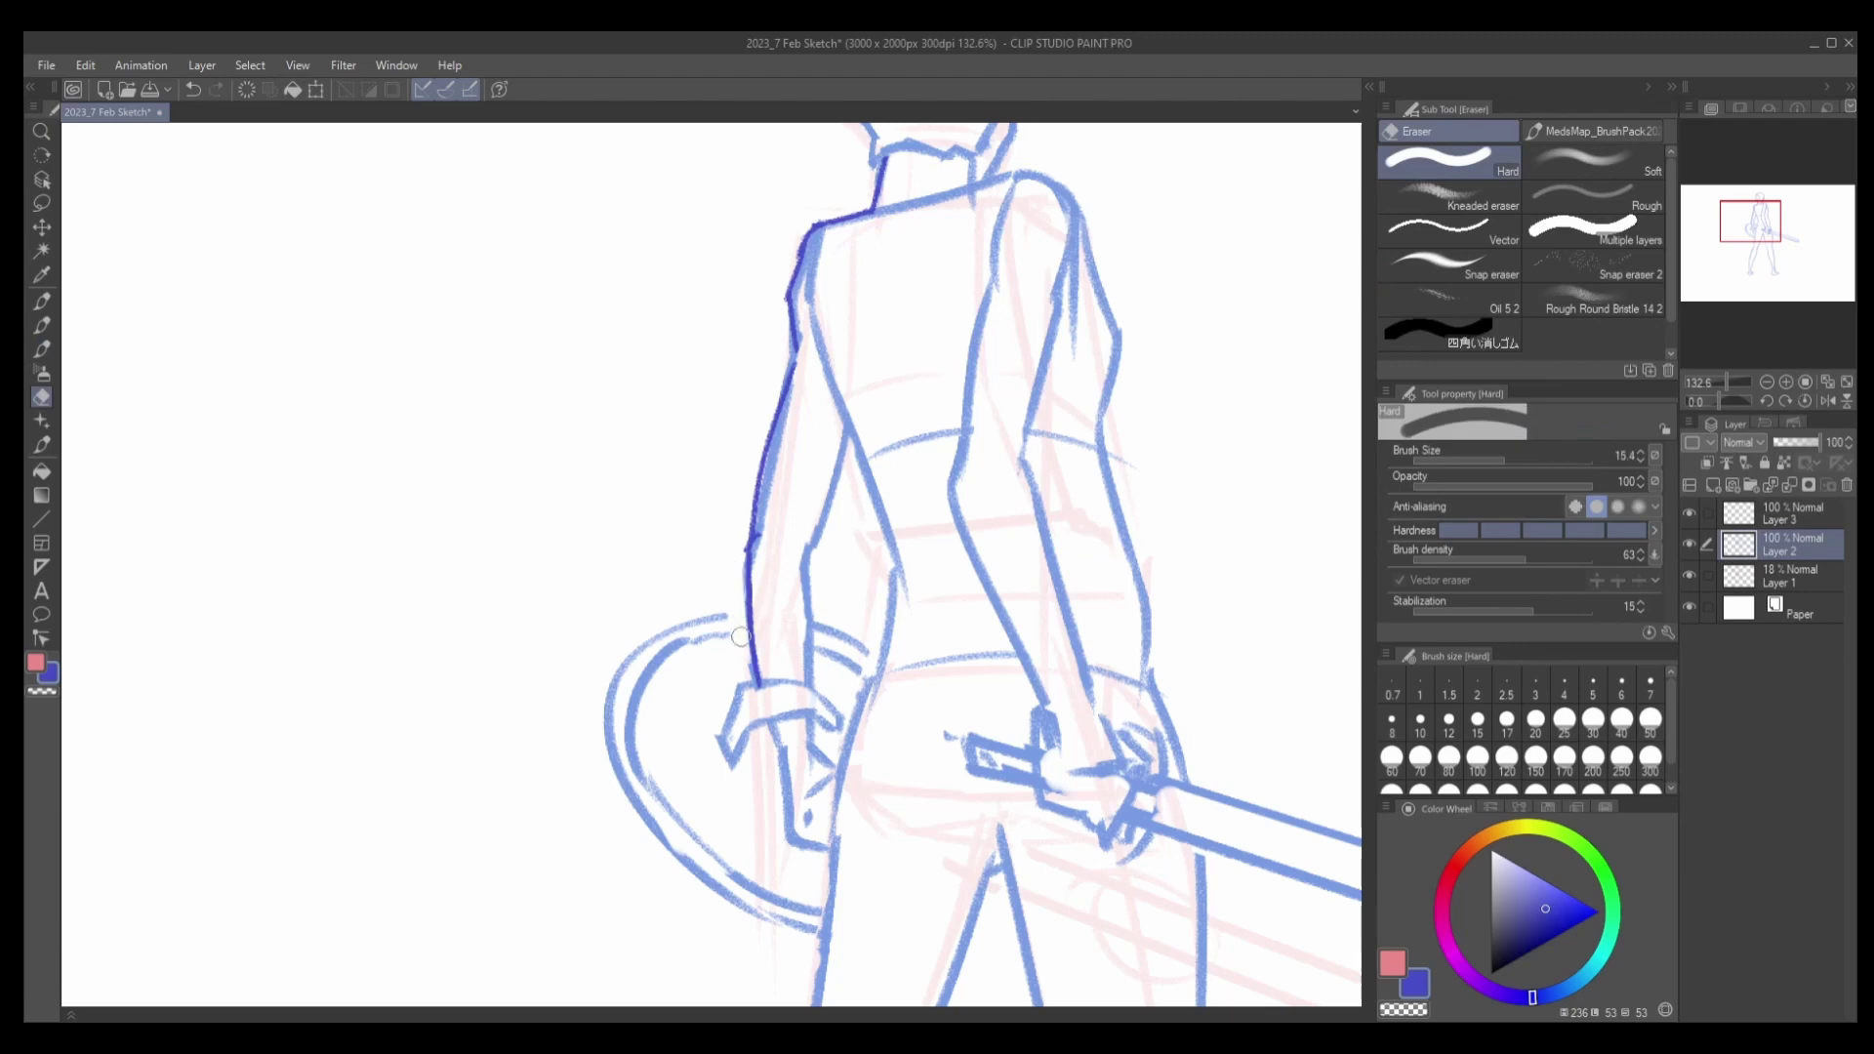
Trace the inner contour of the free arm, the shield rim between wrist and hip, and the lower waist curve.
key(b)
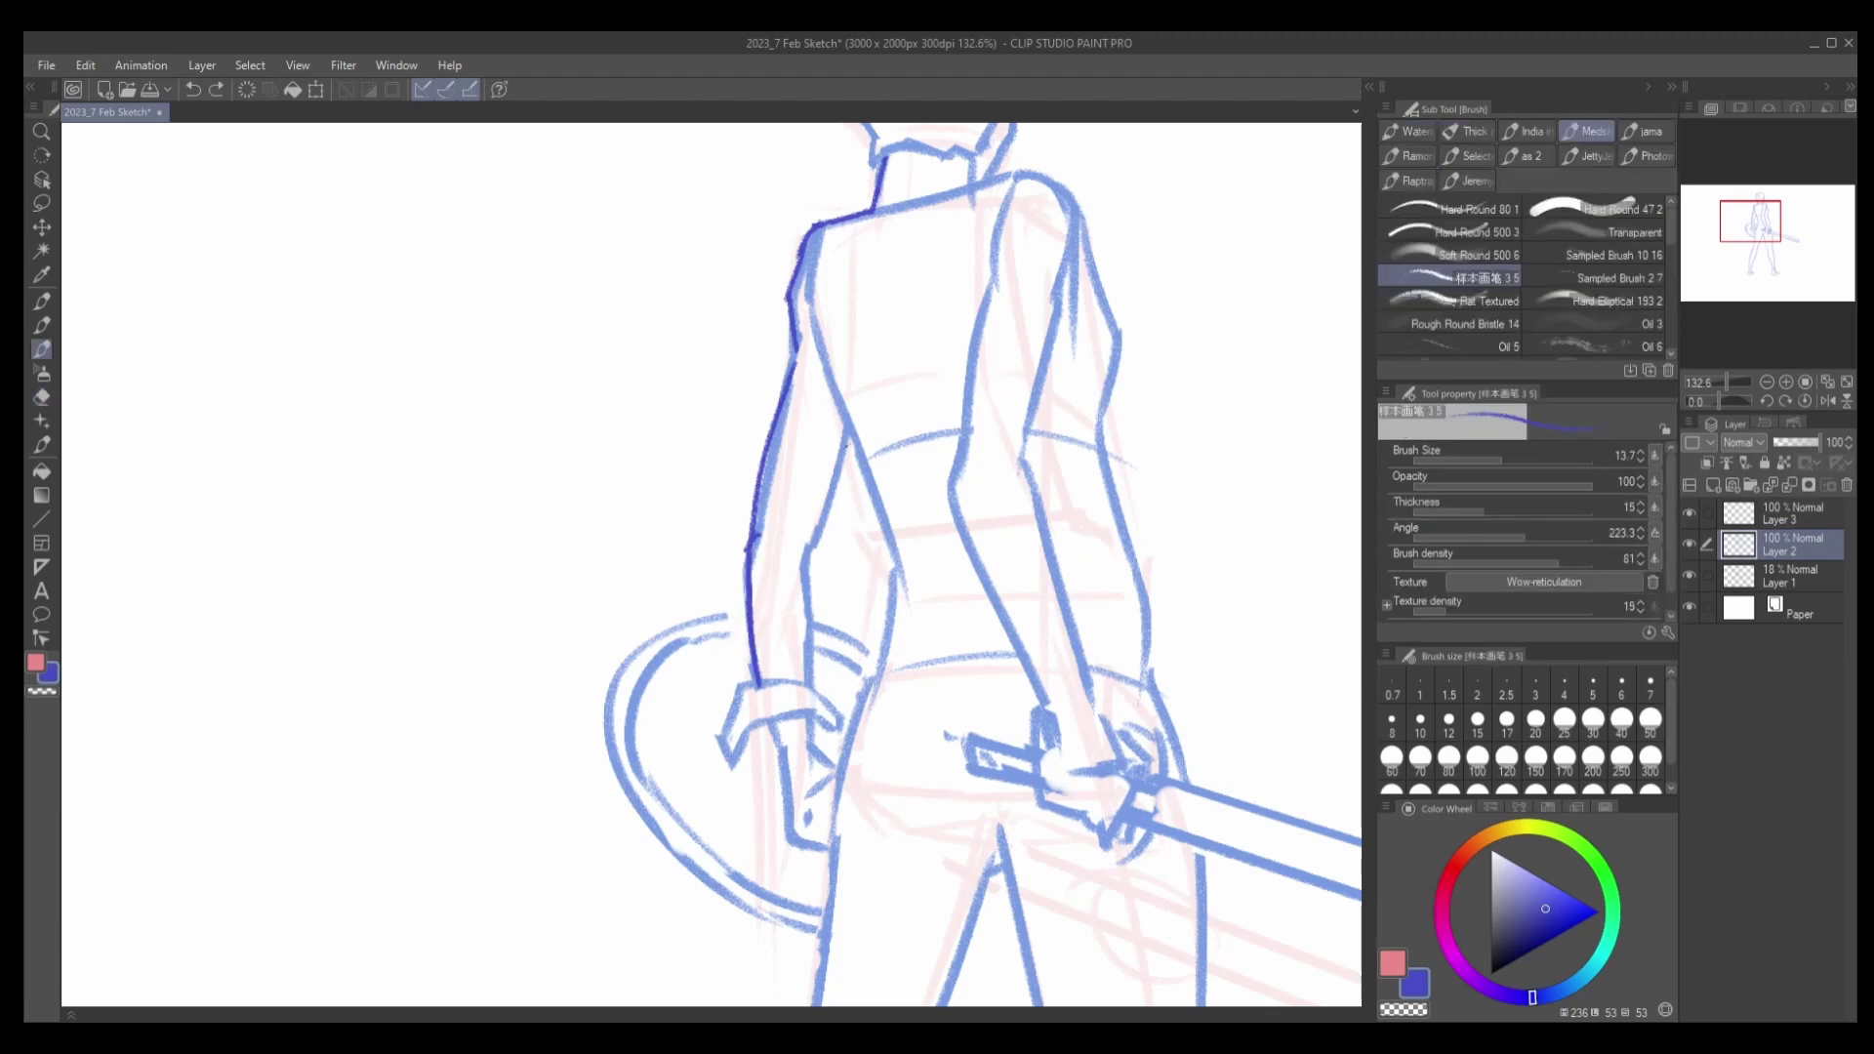
mouse_move(850, 441)
mouse_down()
mouse_move(808, 590)
mouse_move(811, 688)
mouse_move(848, 447)
mouse_up()
scroll(781, 586, down, 5)
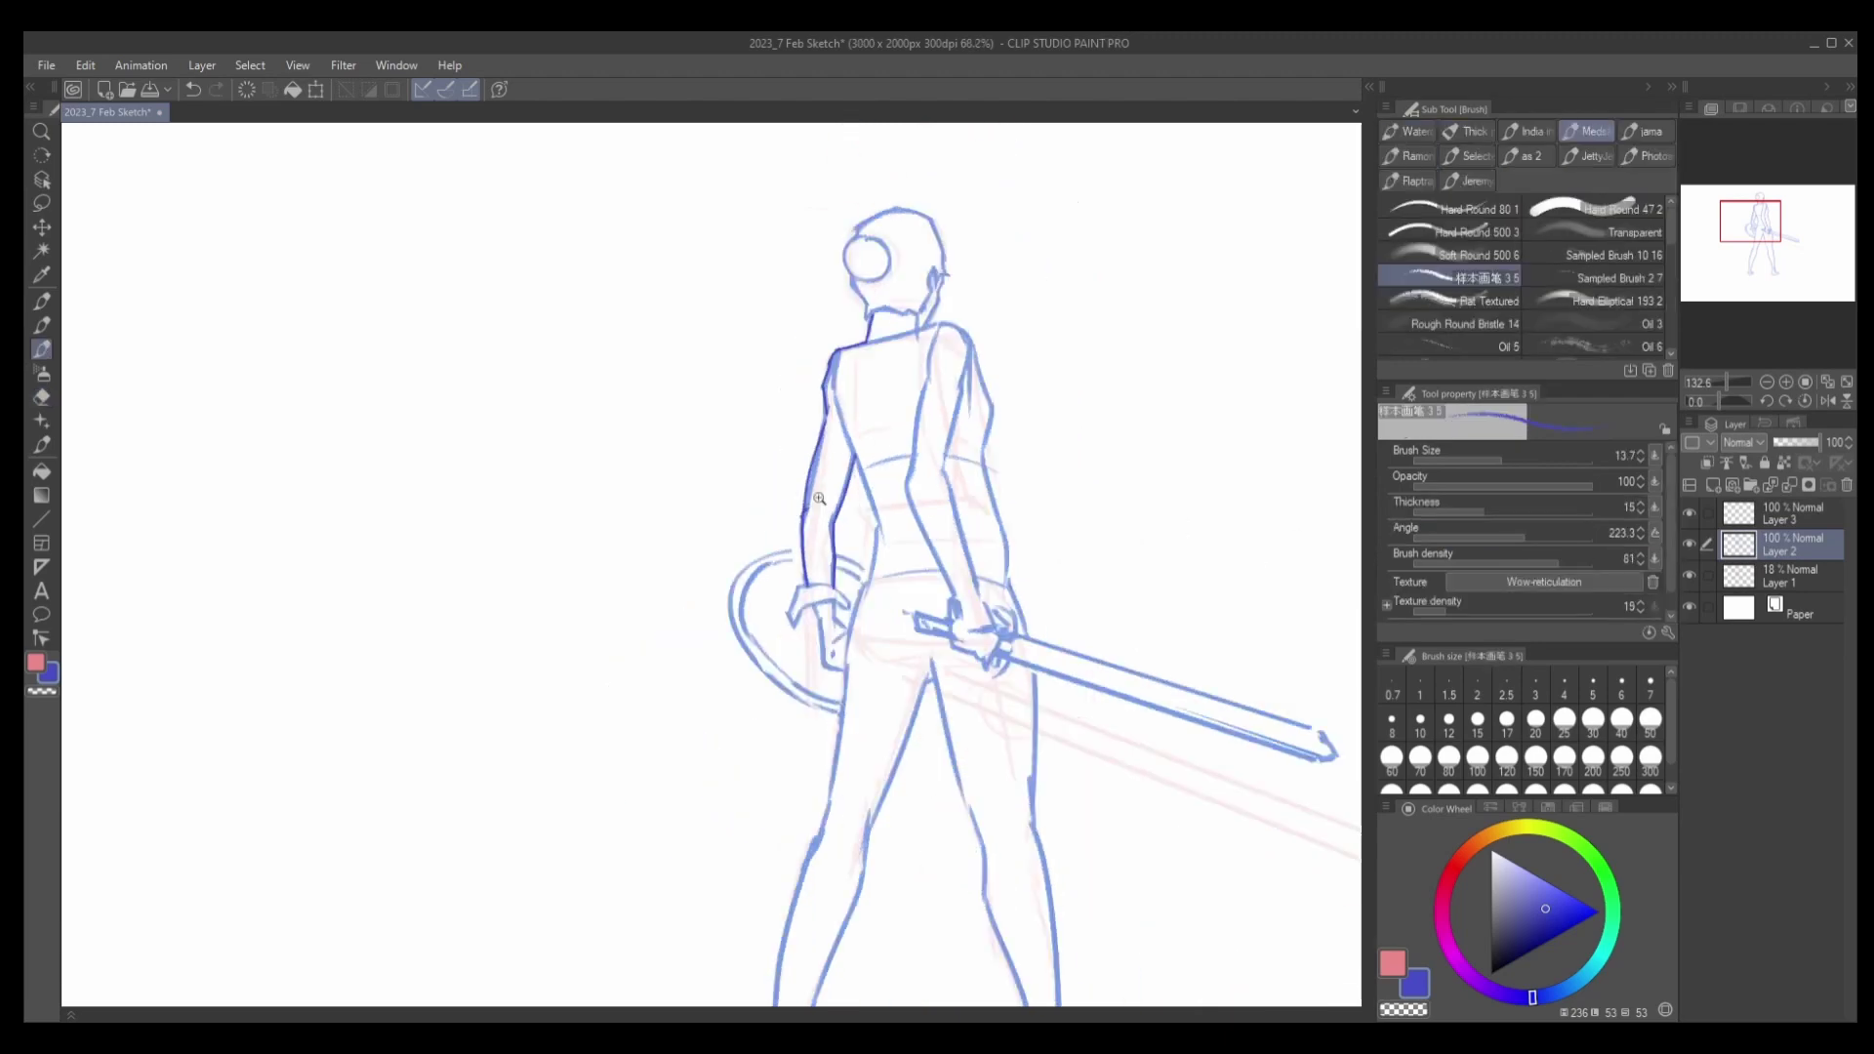
scroll(781, 586, up, 5)
drag(817, 624, 883, 677)
drag(898, 576, 884, 681)
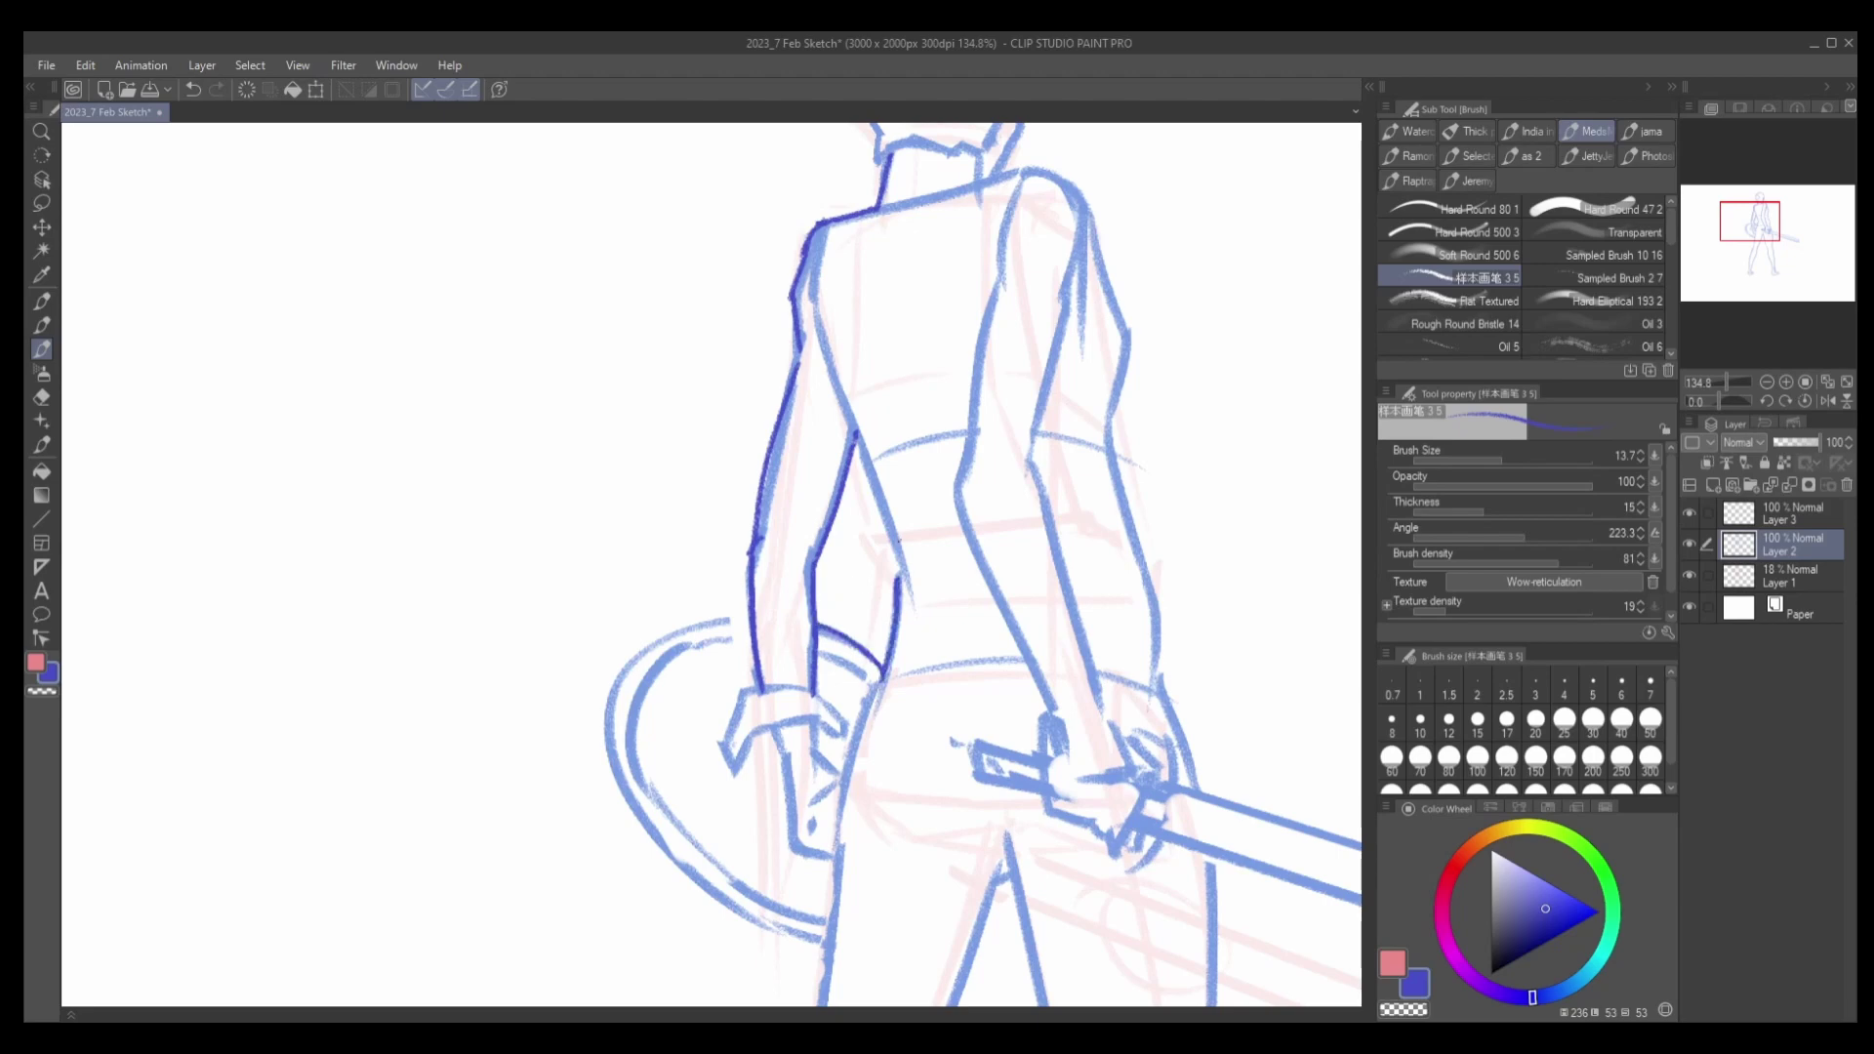
Trace the side of the torso from the free arm's armpit down to the waist.
drag(854, 430, 898, 585)
key(ctrl+z)
drag(855, 433, 899, 579)
scroll(930, 470, down, 5)
scroll(854, 475, up, 6)
key(ctrl+z)
Trace the upper and outer part of the shield's rim in dark blue, redoing strokes that miss the curve.
mouse_move(864, 454)
mouse_down()
mouse_move(816, 457)
mouse_move(703, 527)
mouse_move(693, 576)
mouse_move(766, 747)
mouse_up()
key(ctrl+z)
key(ctrl+z)
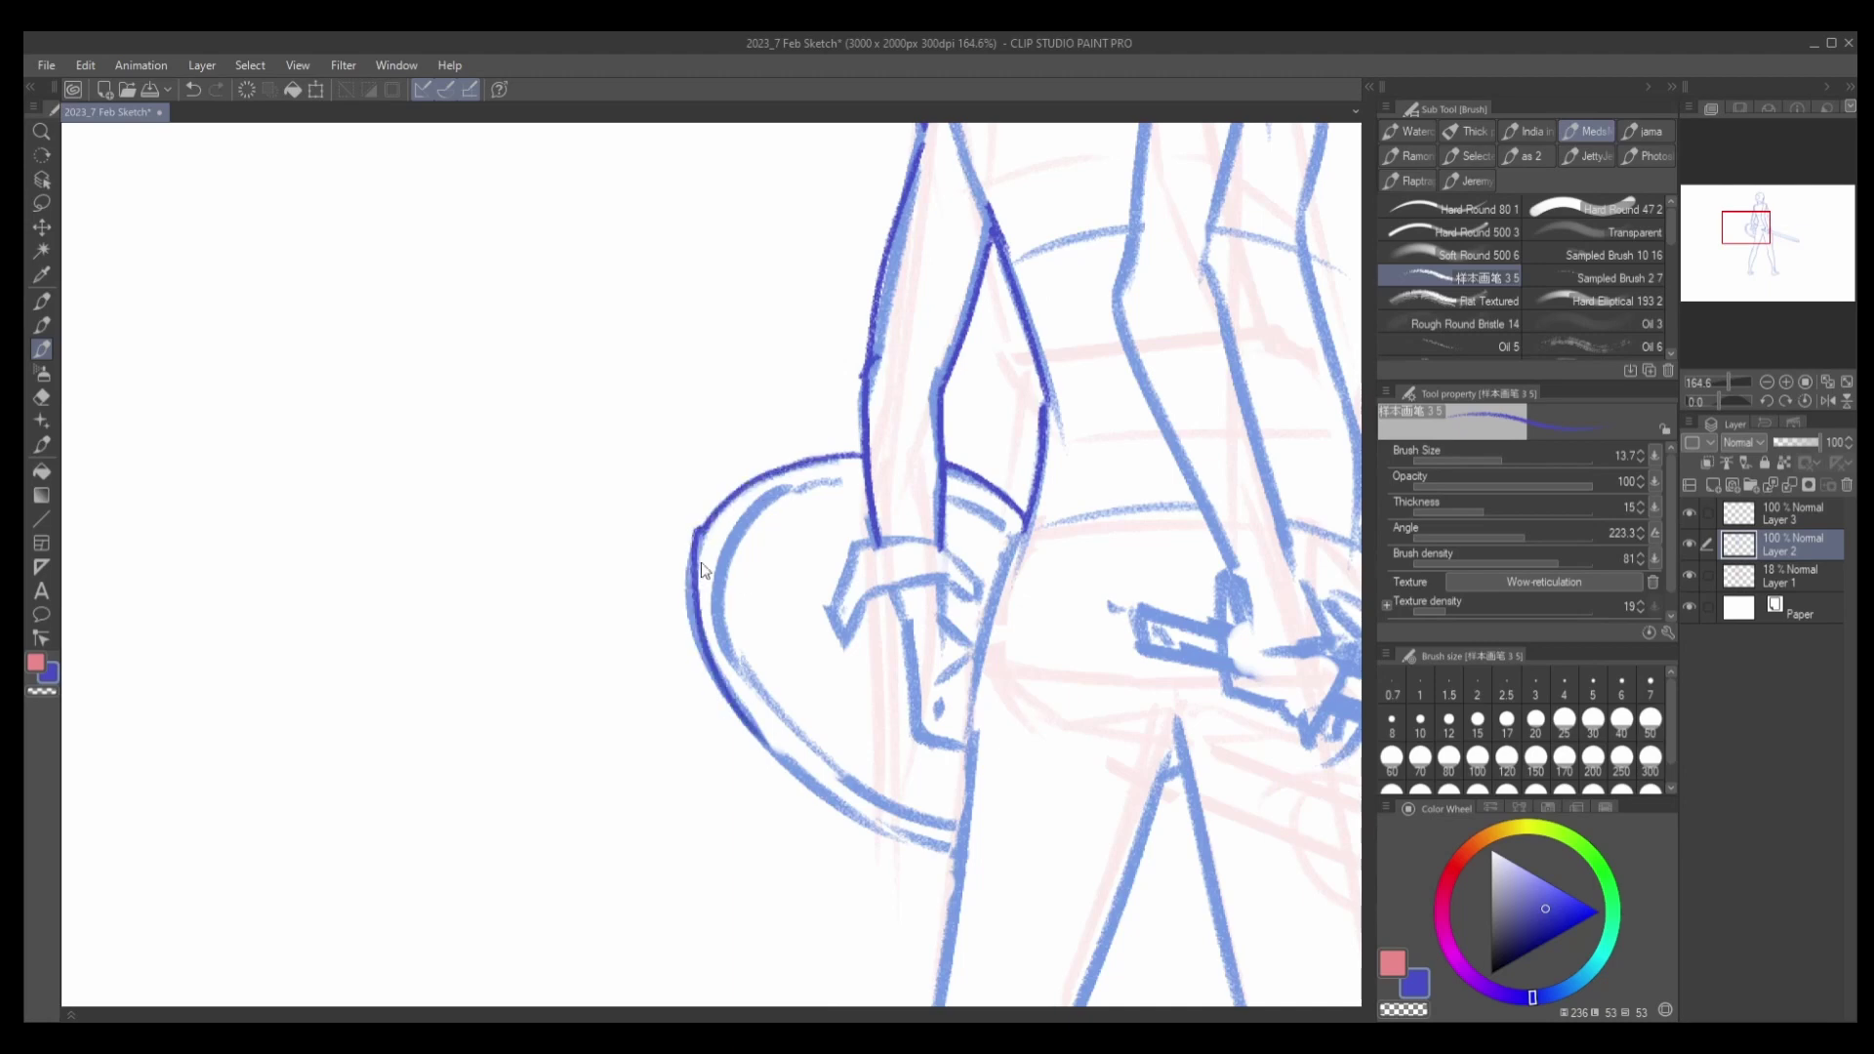
key(ctrl+z)
mouse_move(695, 530)
mouse_down()
mouse_move(688, 595)
mouse_move(771, 751)
mouse_up()
key(ctrl+z)
key(ctrl+z)
Flip the canvas view and trace the lower rim of the shield up to the thigh.
key(h)
drag(1073, 524, 908, 589)
key(ctrl+z)
drag(1122, 459, 945, 585)
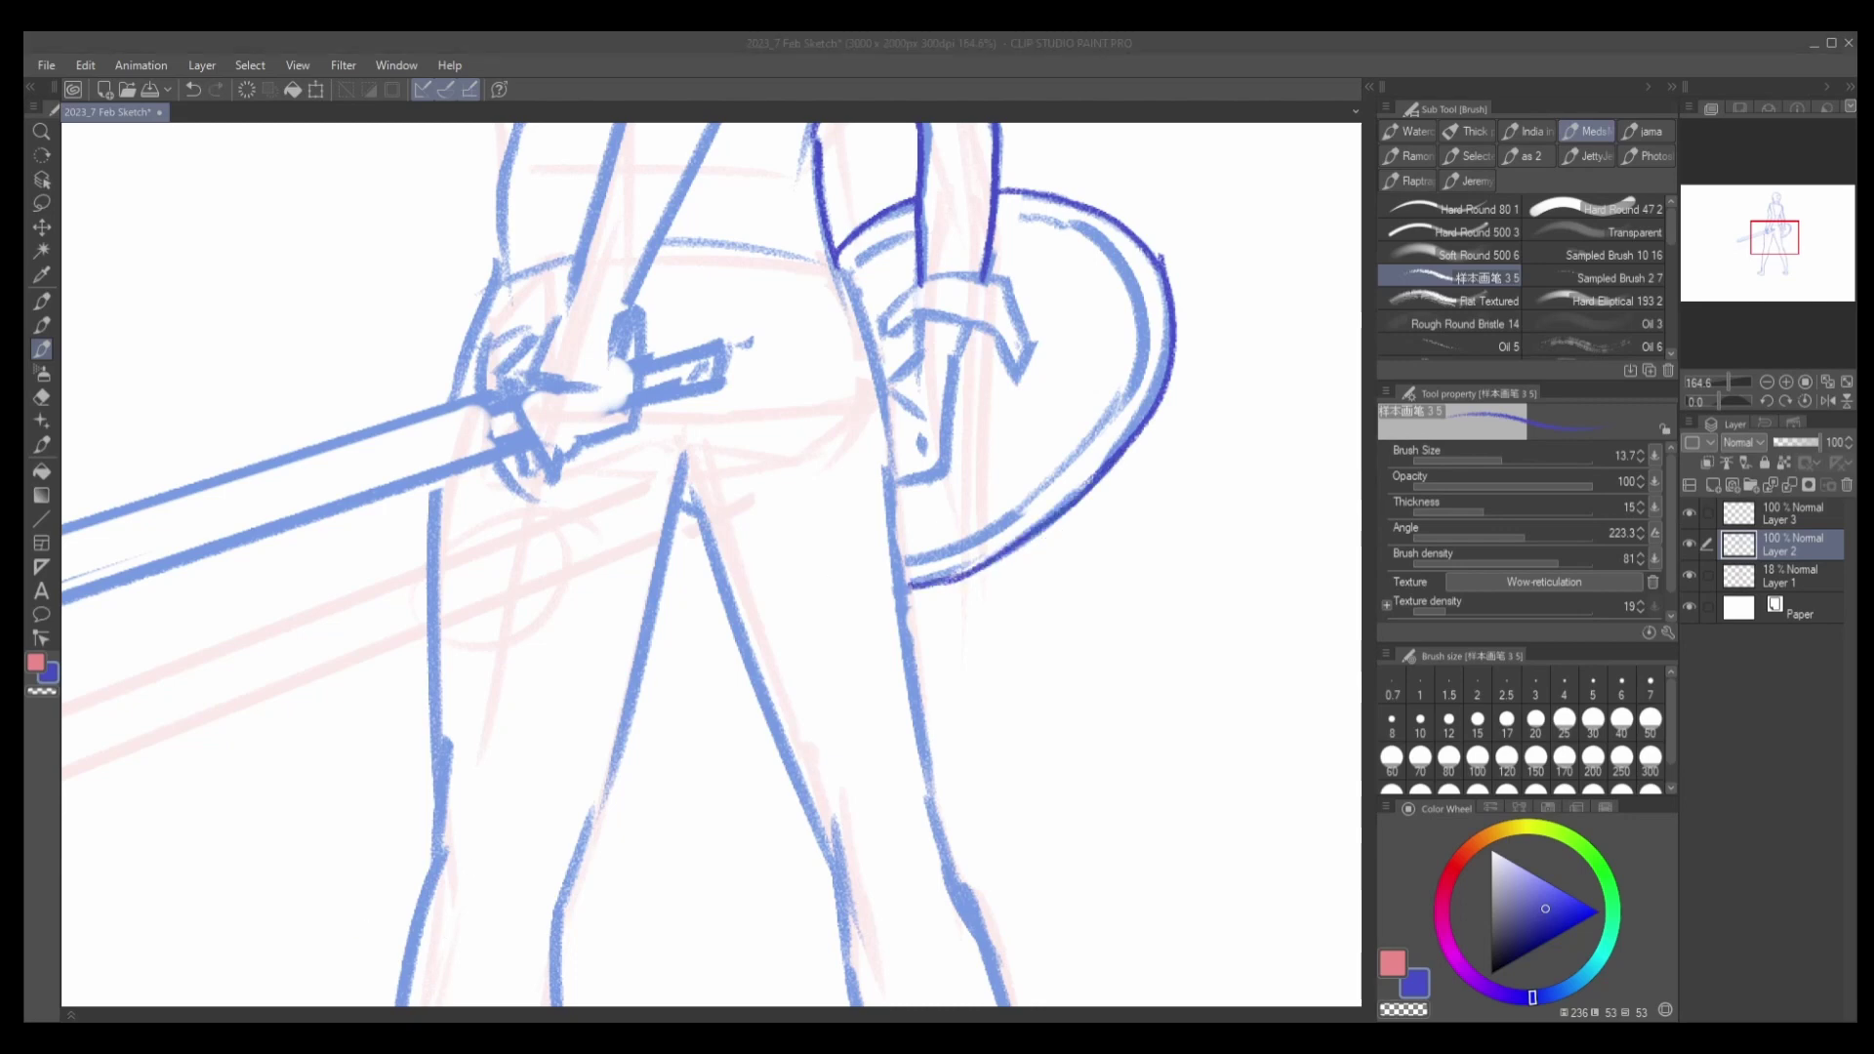
scroll(1112, 670, down, 5)
scroll(1112, 670, up, 4)
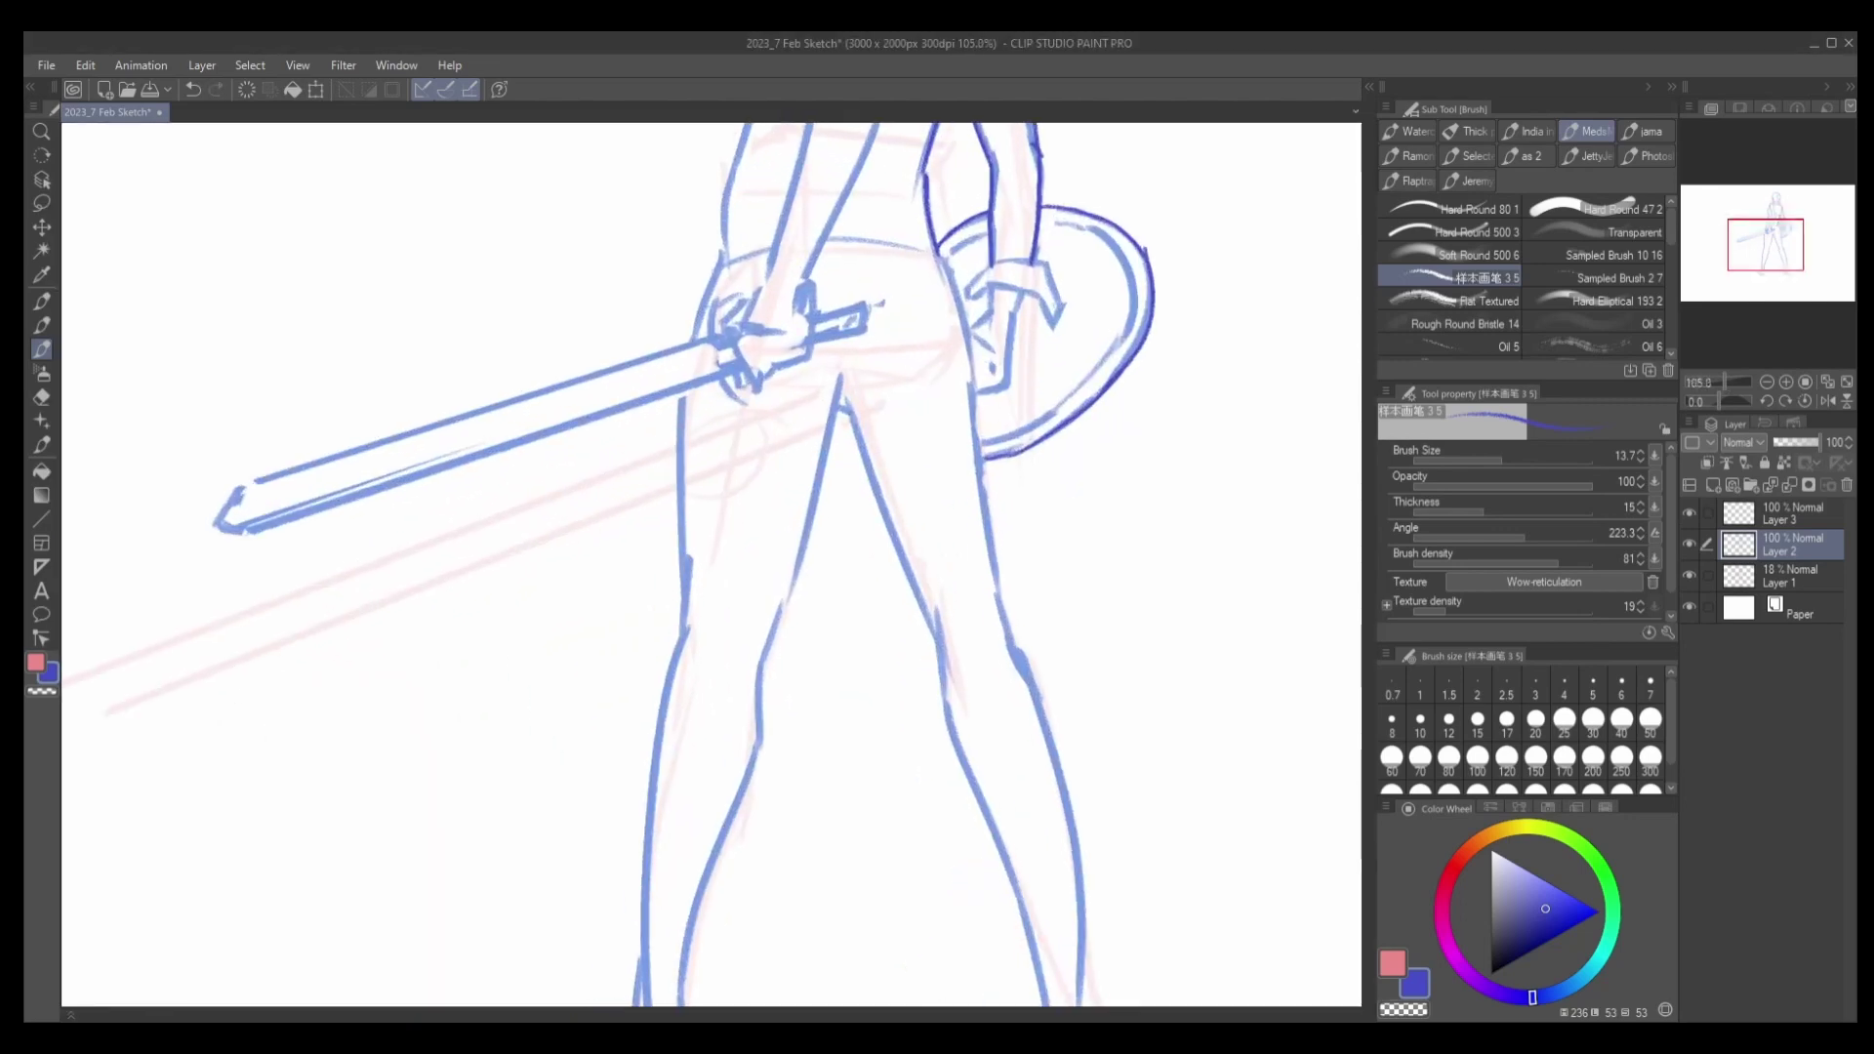
Trace the inner contour of the sword-side leg, then switch to Layer 3 and raise the brush size to about 16.8.
mouse_move(830, 408)
mouse_down()
mouse_move(863, 400)
mouse_move(837, 395)
mouse_move(763, 668)
mouse_move(758, 770)
mouse_up()
key(e)
click(1785, 514)
key(b)
key(ctrl+z)
key(bracketright)
Trace the inner contour of the shield-side leg from the crotch to the ankle and outline its foot.
mouse_move(847, 408)
mouse_down()
mouse_move(949, 662)
mouse_move(957, 734)
mouse_up()
key(ctrl+z)
key(ctrl+z)
mouse_move(927, 741)
mouse_down()
mouse_move(829, 419)
mouse_move(961, 717)
mouse_up()
key(ctrl+z)
mouse_move(890, 482)
mouse_down()
mouse_move(956, 704)
mouse_move(939, 750)
mouse_move(912, 747)
mouse_move(997, 767)
mouse_up()
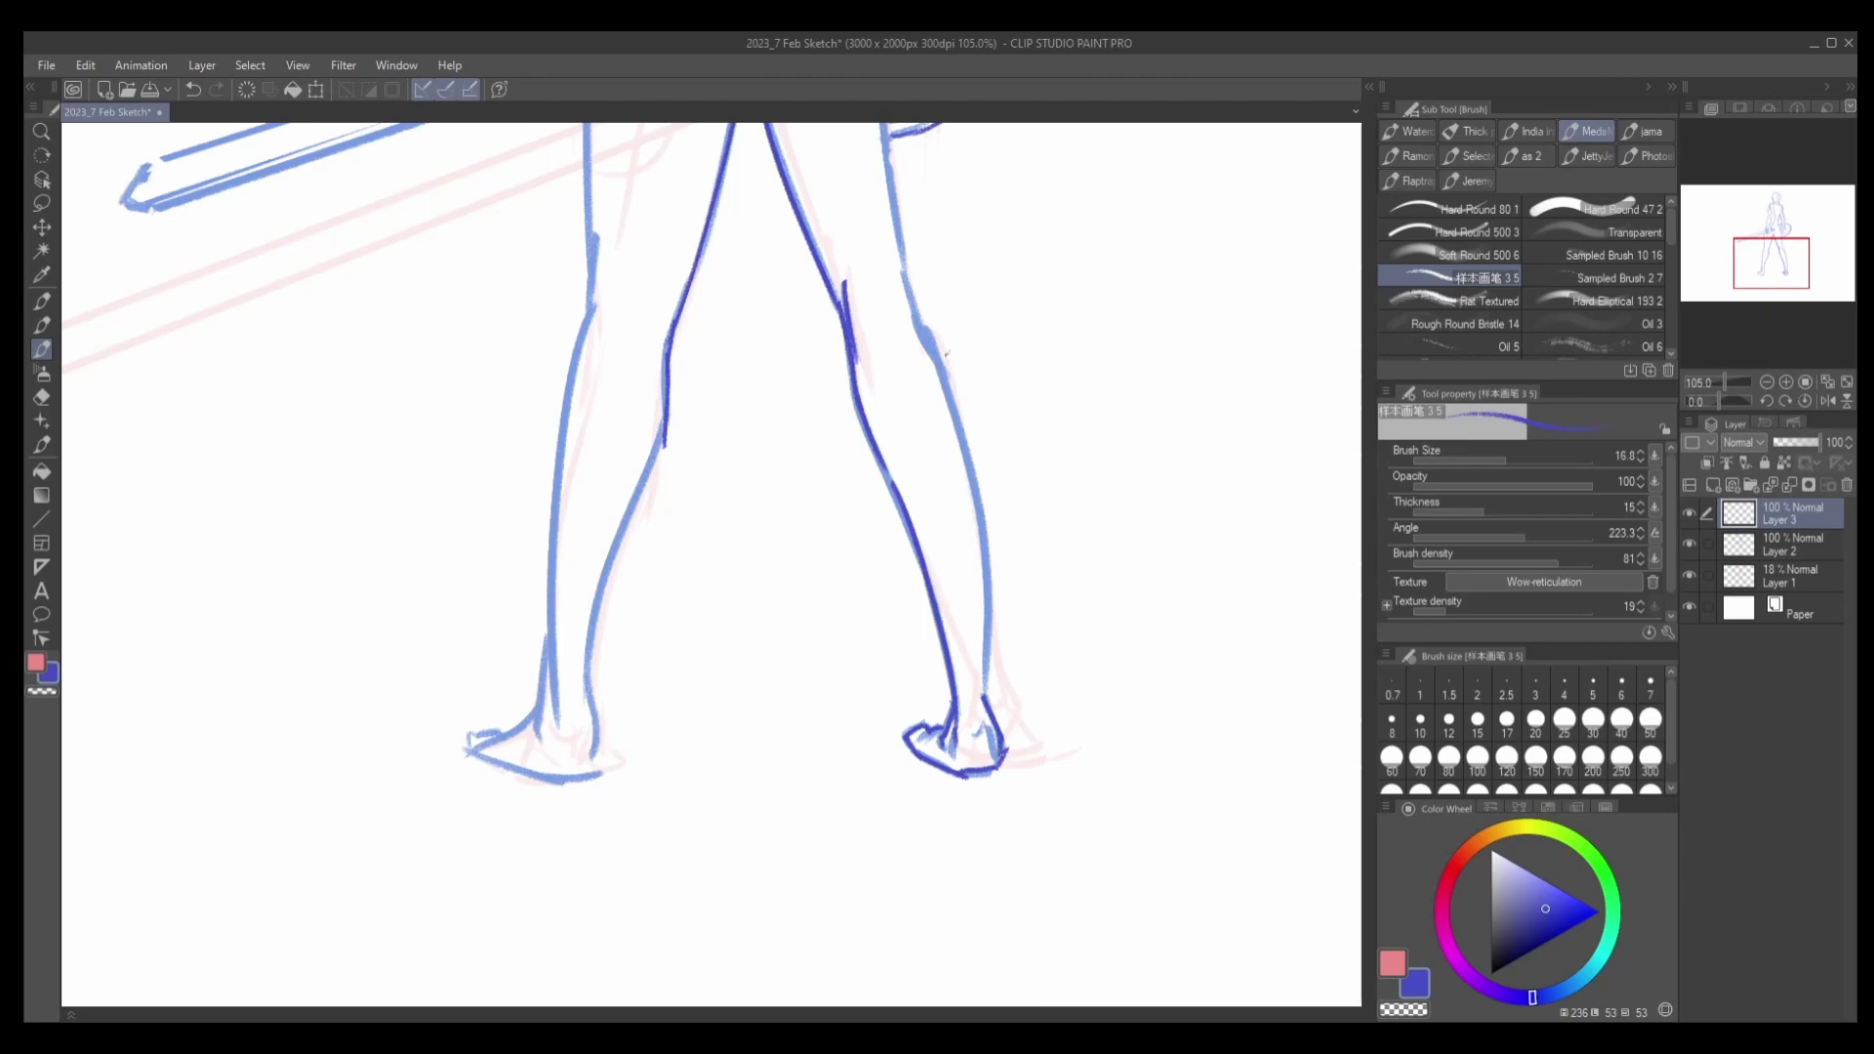
Trace the outer contour of the shield-side leg from the hip past the knee to the ankle.
drag(930, 343, 989, 683)
mouse_move(992, 574)
mouse_down()
mouse_move(975, 715)
mouse_move(990, 683)
mouse_move(983, 726)
mouse_up()
key(ctrl+z)
key(ctrl+z)
mouse_move(903, 274)
mouse_down()
mouse_move(932, 349)
mouse_move(938, 539)
mouse_up()
drag(903, 263, 939, 512)
key(ctrl+z)
drag(869, 136, 902, 293)
key(ctrl+z)
drag(903, 293, 865, 340)
Trace the outer contour, inner calf and foot of the sword-side leg.
drag(573, 326, 574, 622)
drag(683, 586, 751, 361)
key(ctrl+z)
mouse_move(621, 410)
mouse_down()
mouse_move(599, 751)
mouse_move(626, 815)
mouse_move(655, 798)
mouse_up()
mouse_move(636, 702)
mouse_down()
mouse_move(654, 766)
mouse_move(679, 535)
mouse_up()
key(ctrl+z)
drag(725, 466, 642, 702)
key(ctrl+z)
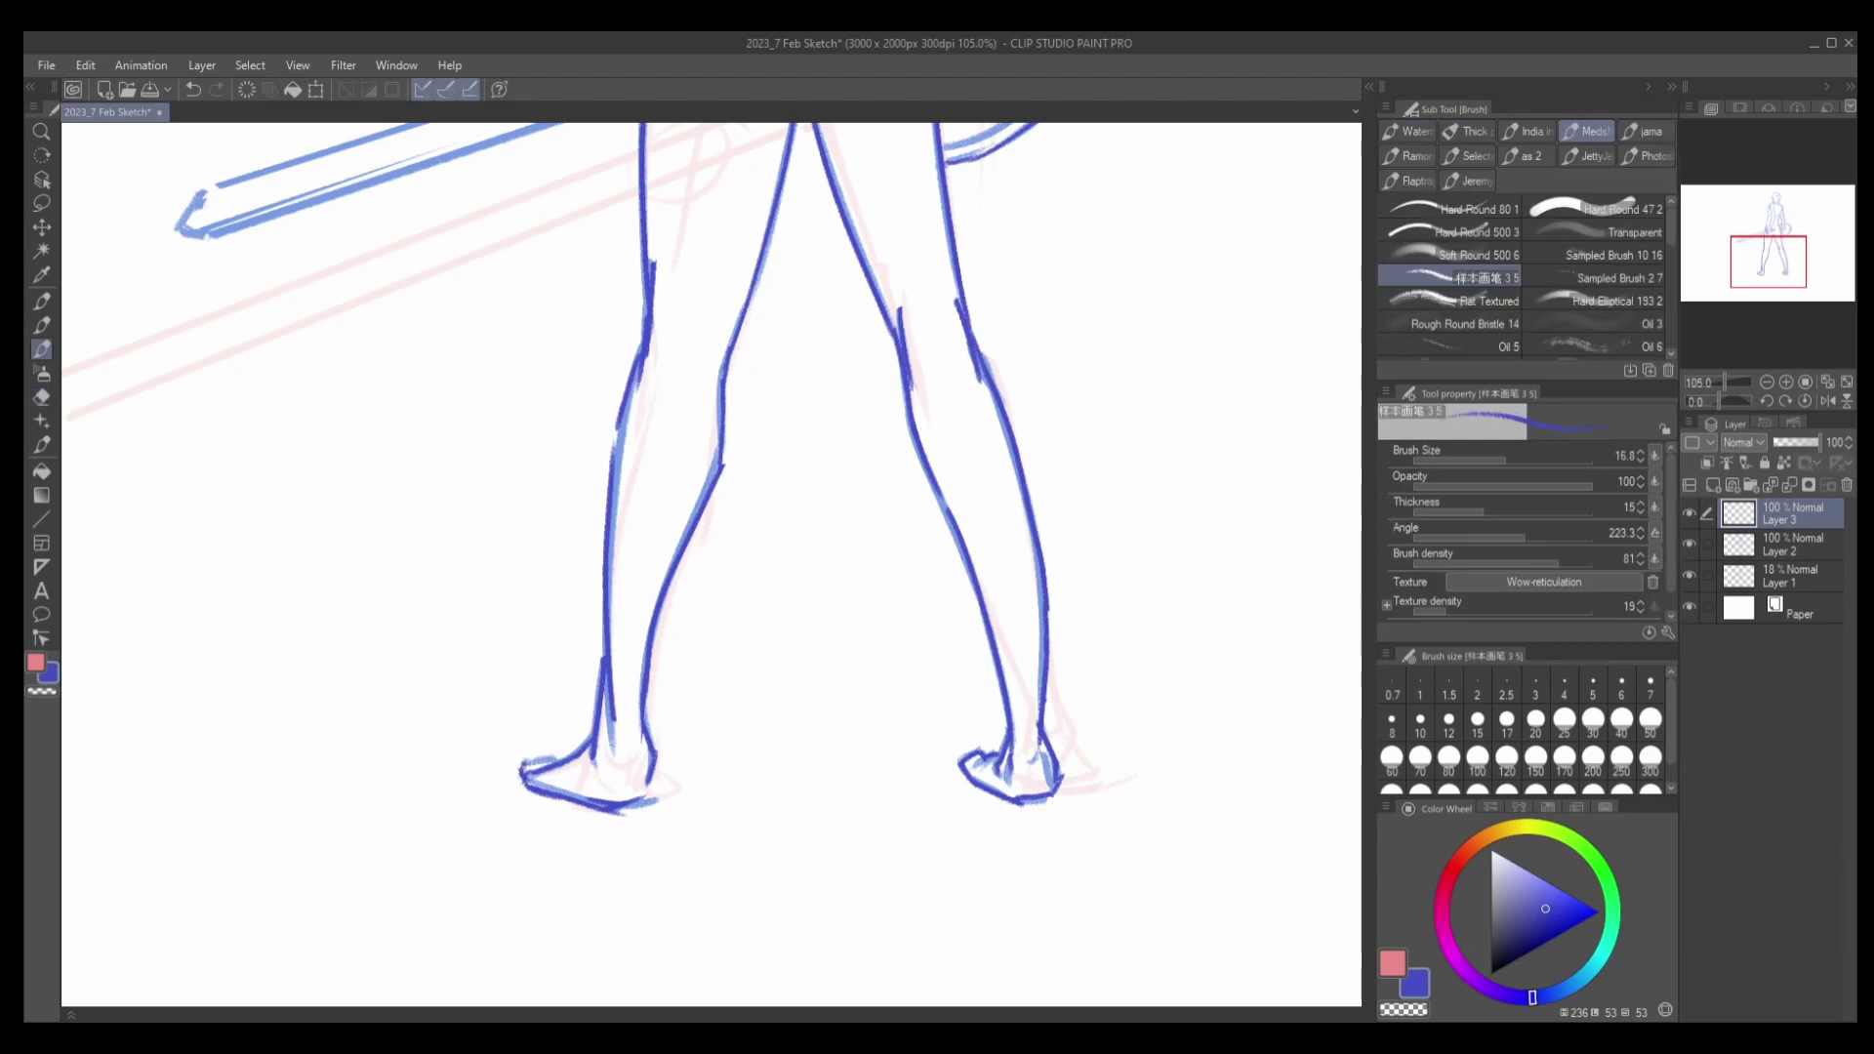
Trace the figure's outer contour on the sword side from the top of the shoulder down to the hip.
key(ctrl+0)
scroll(898, 420, up, 5)
mouse_move(896, 279)
mouse_down()
mouse_move(853, 419)
mouse_move(827, 686)
mouse_up()
key(ctrl+z)
drag(845, 582, 828, 683)
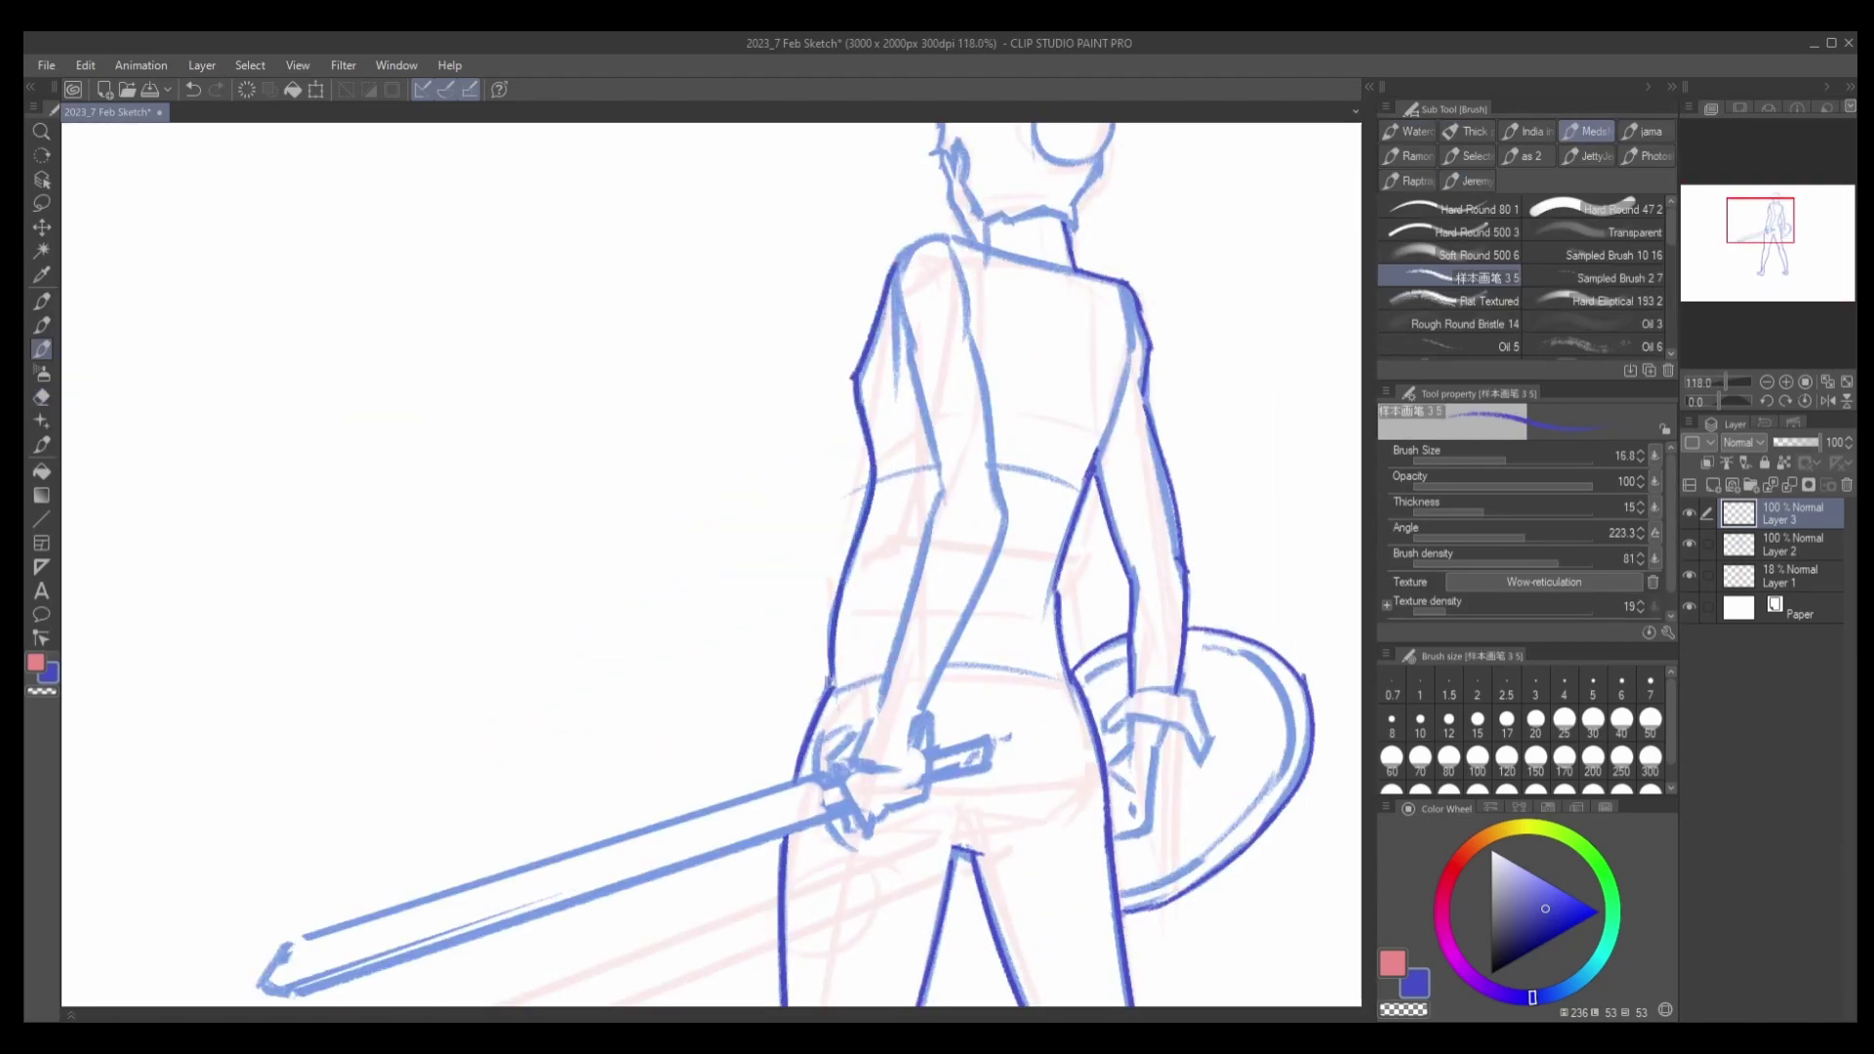
mouse_move(890, 266)
mouse_down()
mouse_move(966, 233)
mouse_move(886, 281)
mouse_move(887, 324)
mouse_up()
key(ctrl+z)
key(ctrl+z)
key(ctrl+z)
drag(939, 235, 888, 291)
Trace the head in dark blue, covering the jaw, ear, circle, face edge and crown.
scroll(834, 341, up, 2)
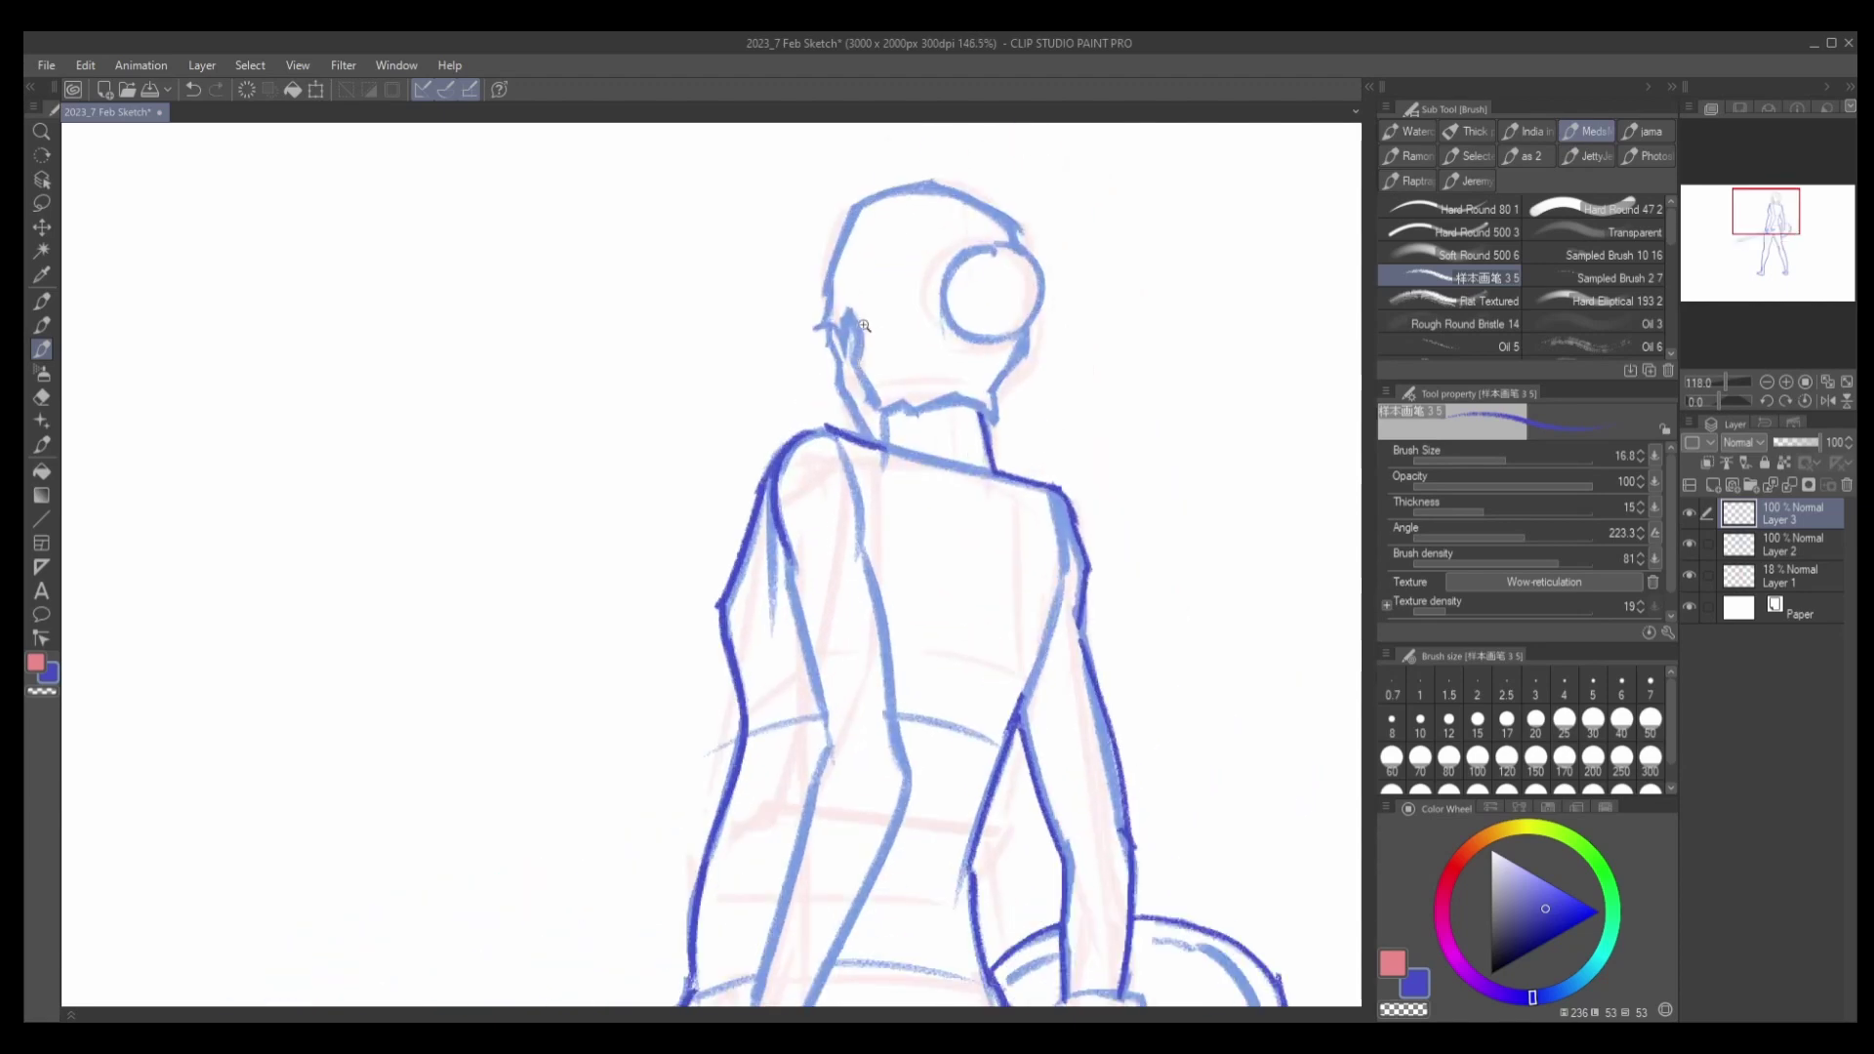
mouse_move(874, 439)
mouse_down()
mouse_move(838, 322)
mouse_move(912, 410)
mouse_move(995, 400)
mouse_move(1034, 324)
mouse_move(1019, 240)
mouse_move(948, 322)
mouse_move(1021, 341)
mouse_up()
drag(858, 207, 818, 290)
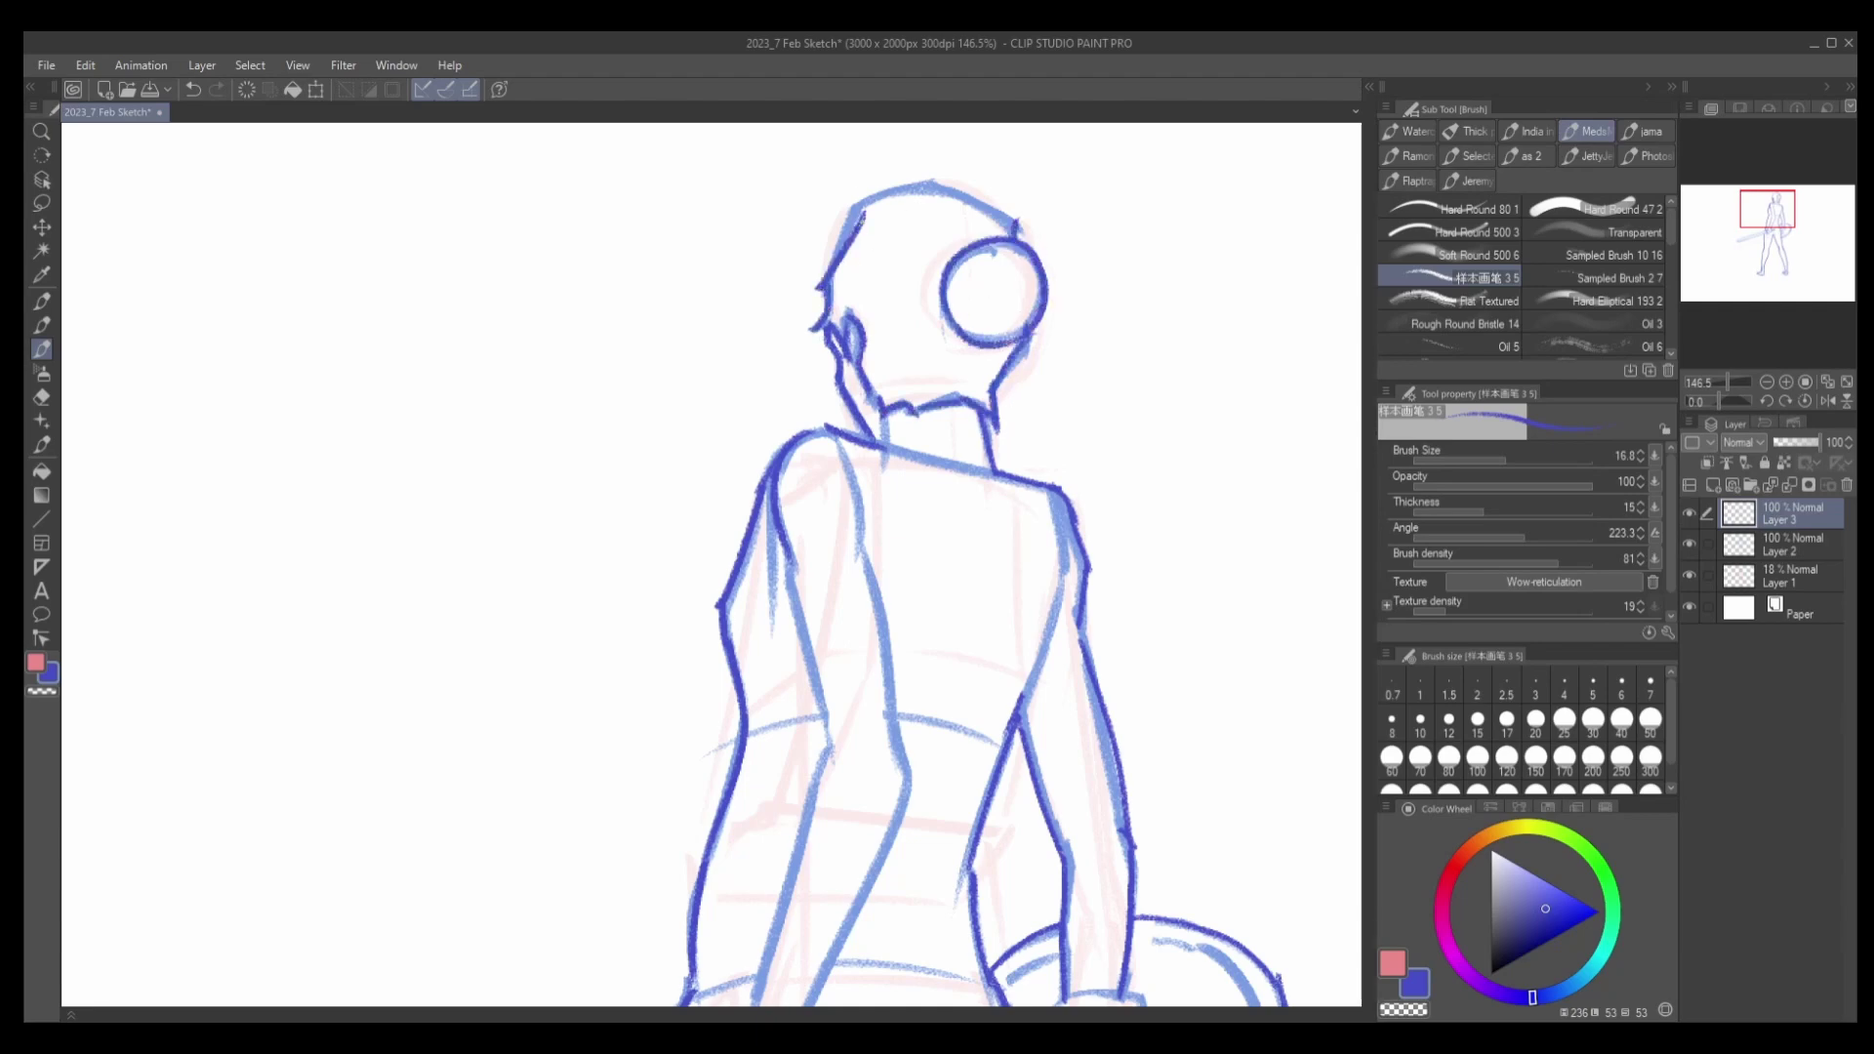
drag(857, 222, 945, 177)
key(ctrl+z)
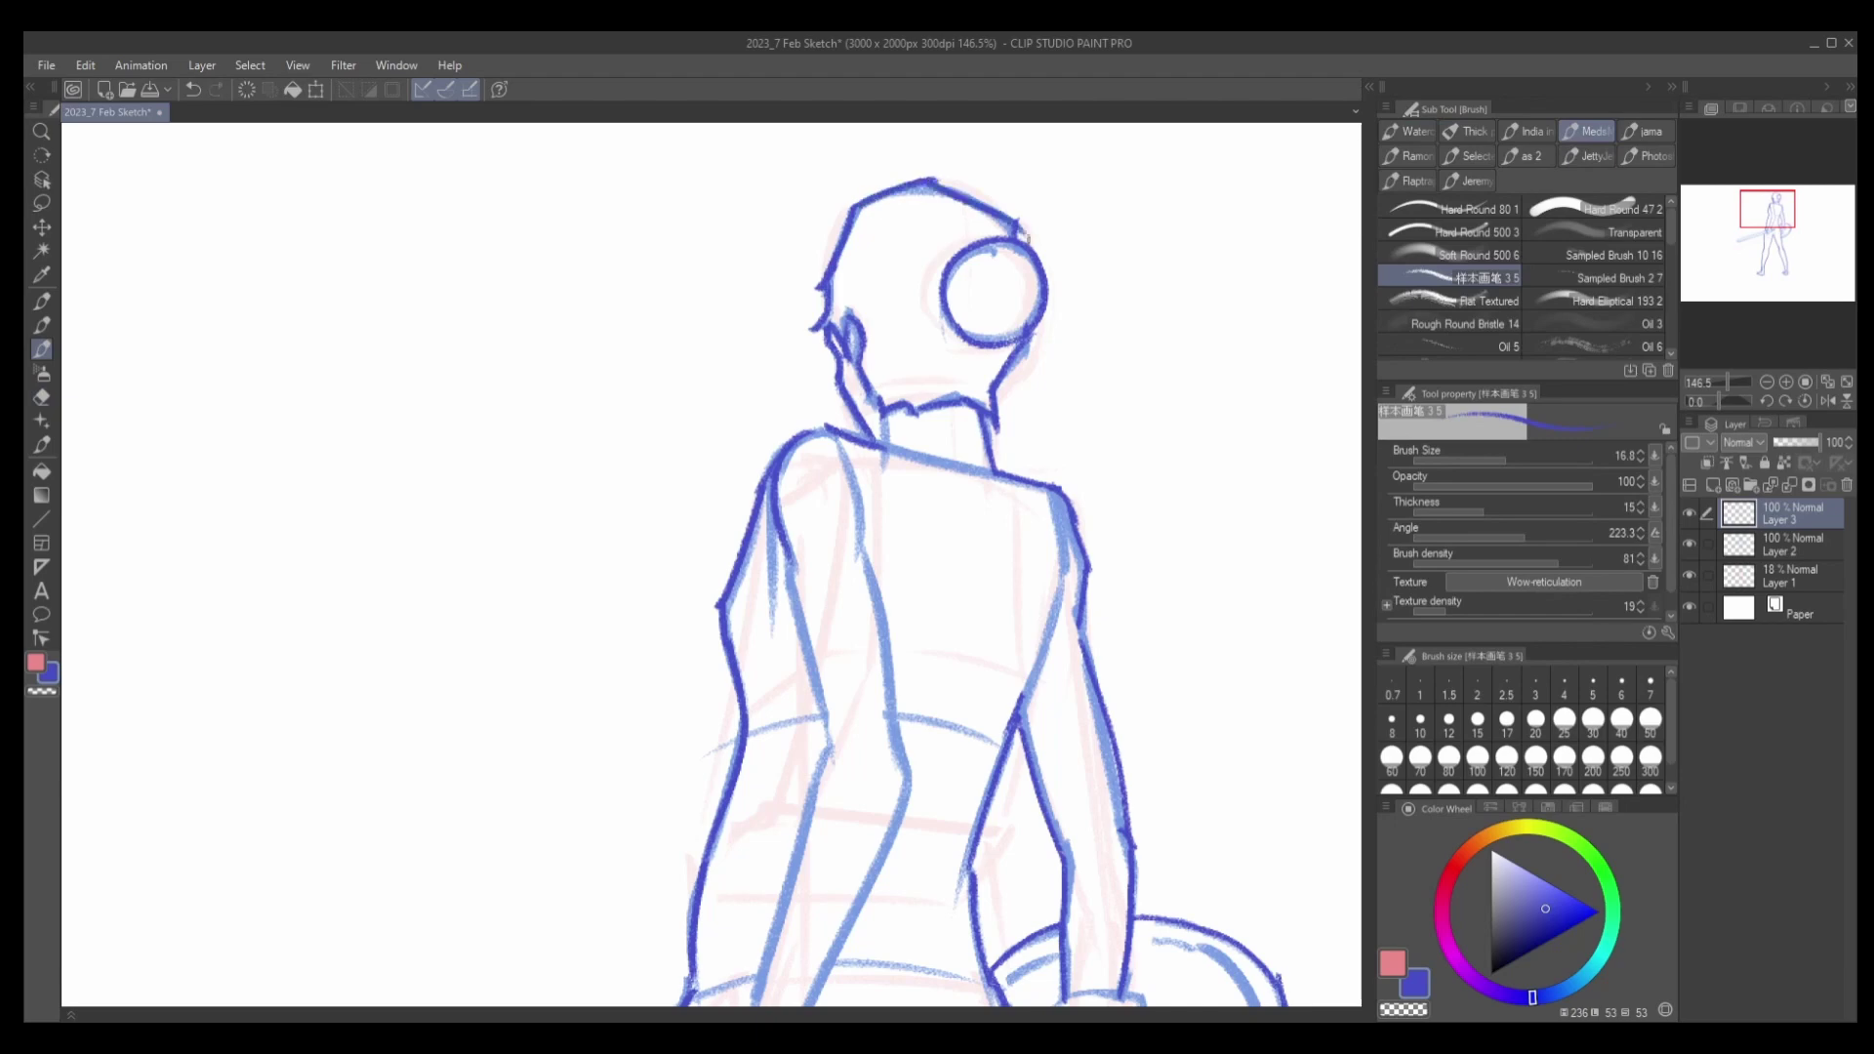
drag(1015, 234, 768, 569)
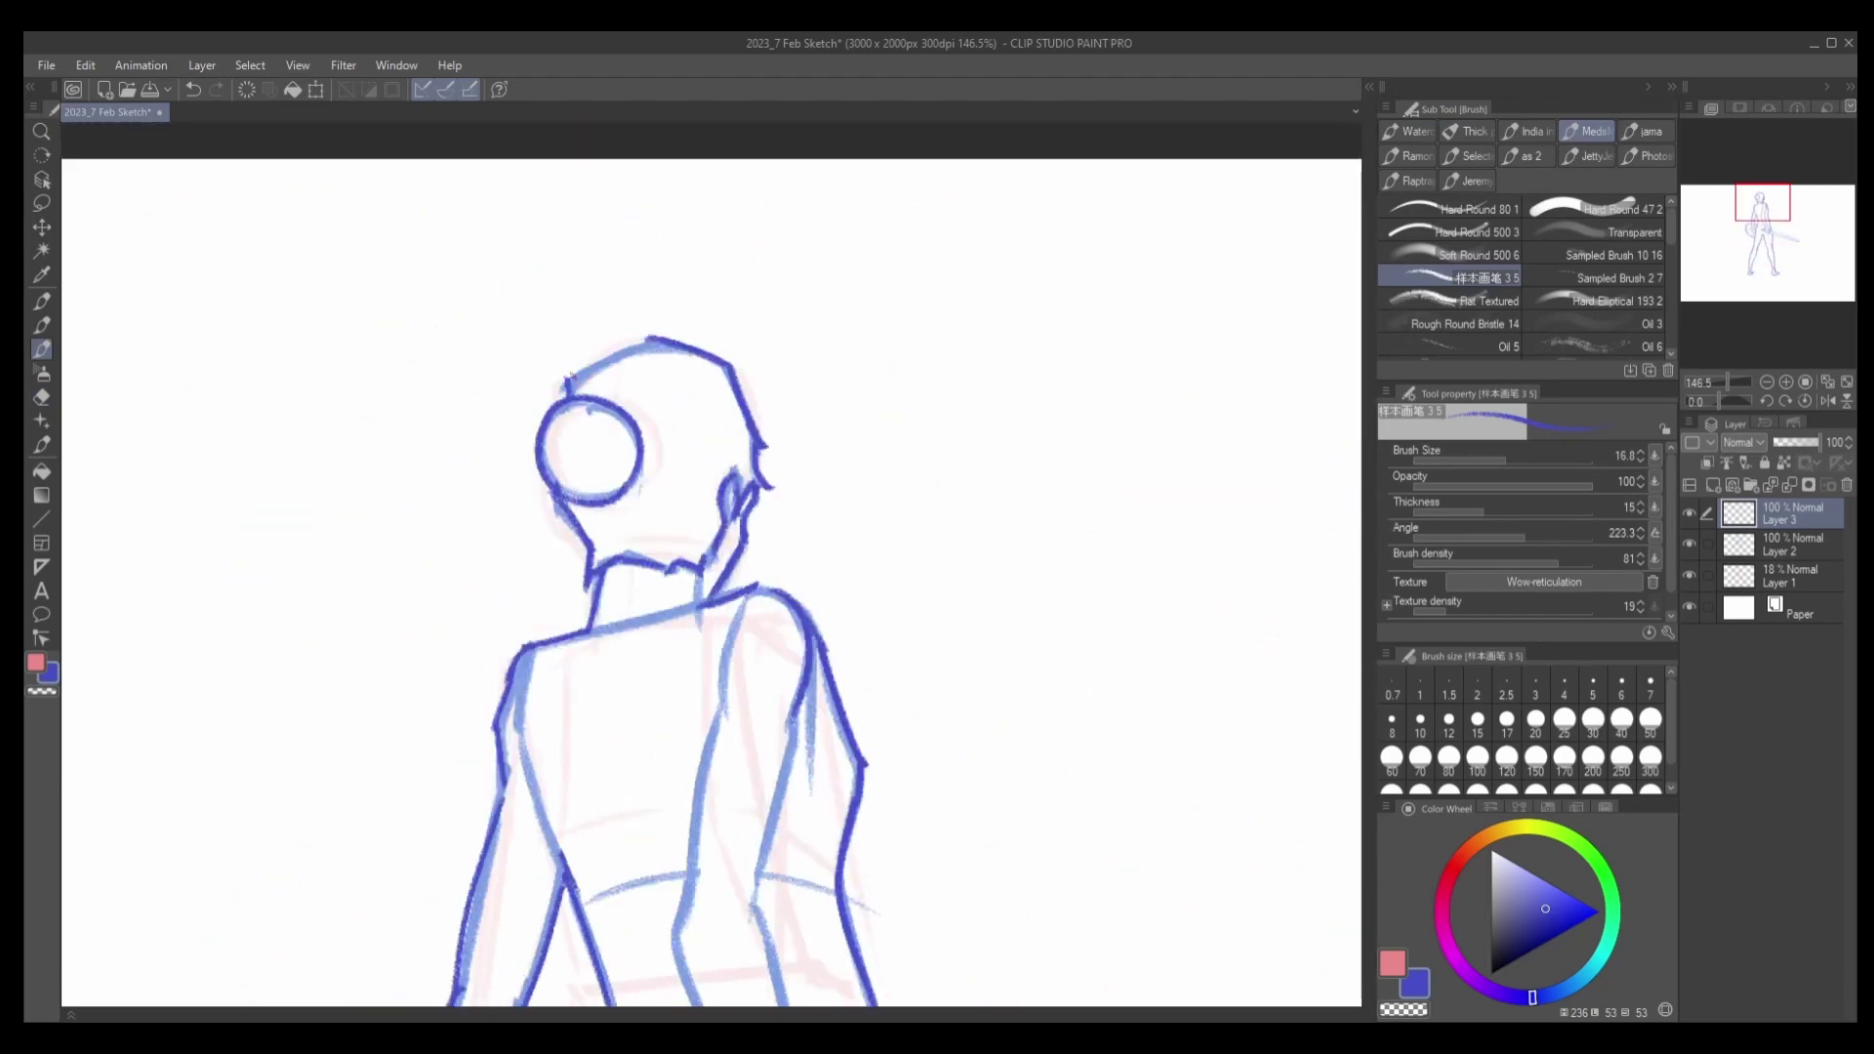
Flip the canvas view and trace both contours of the sword arm's upper arm and one edge of its forearm.
scroll(564, 418, down, 5)
scroll(564, 418, up, 6)
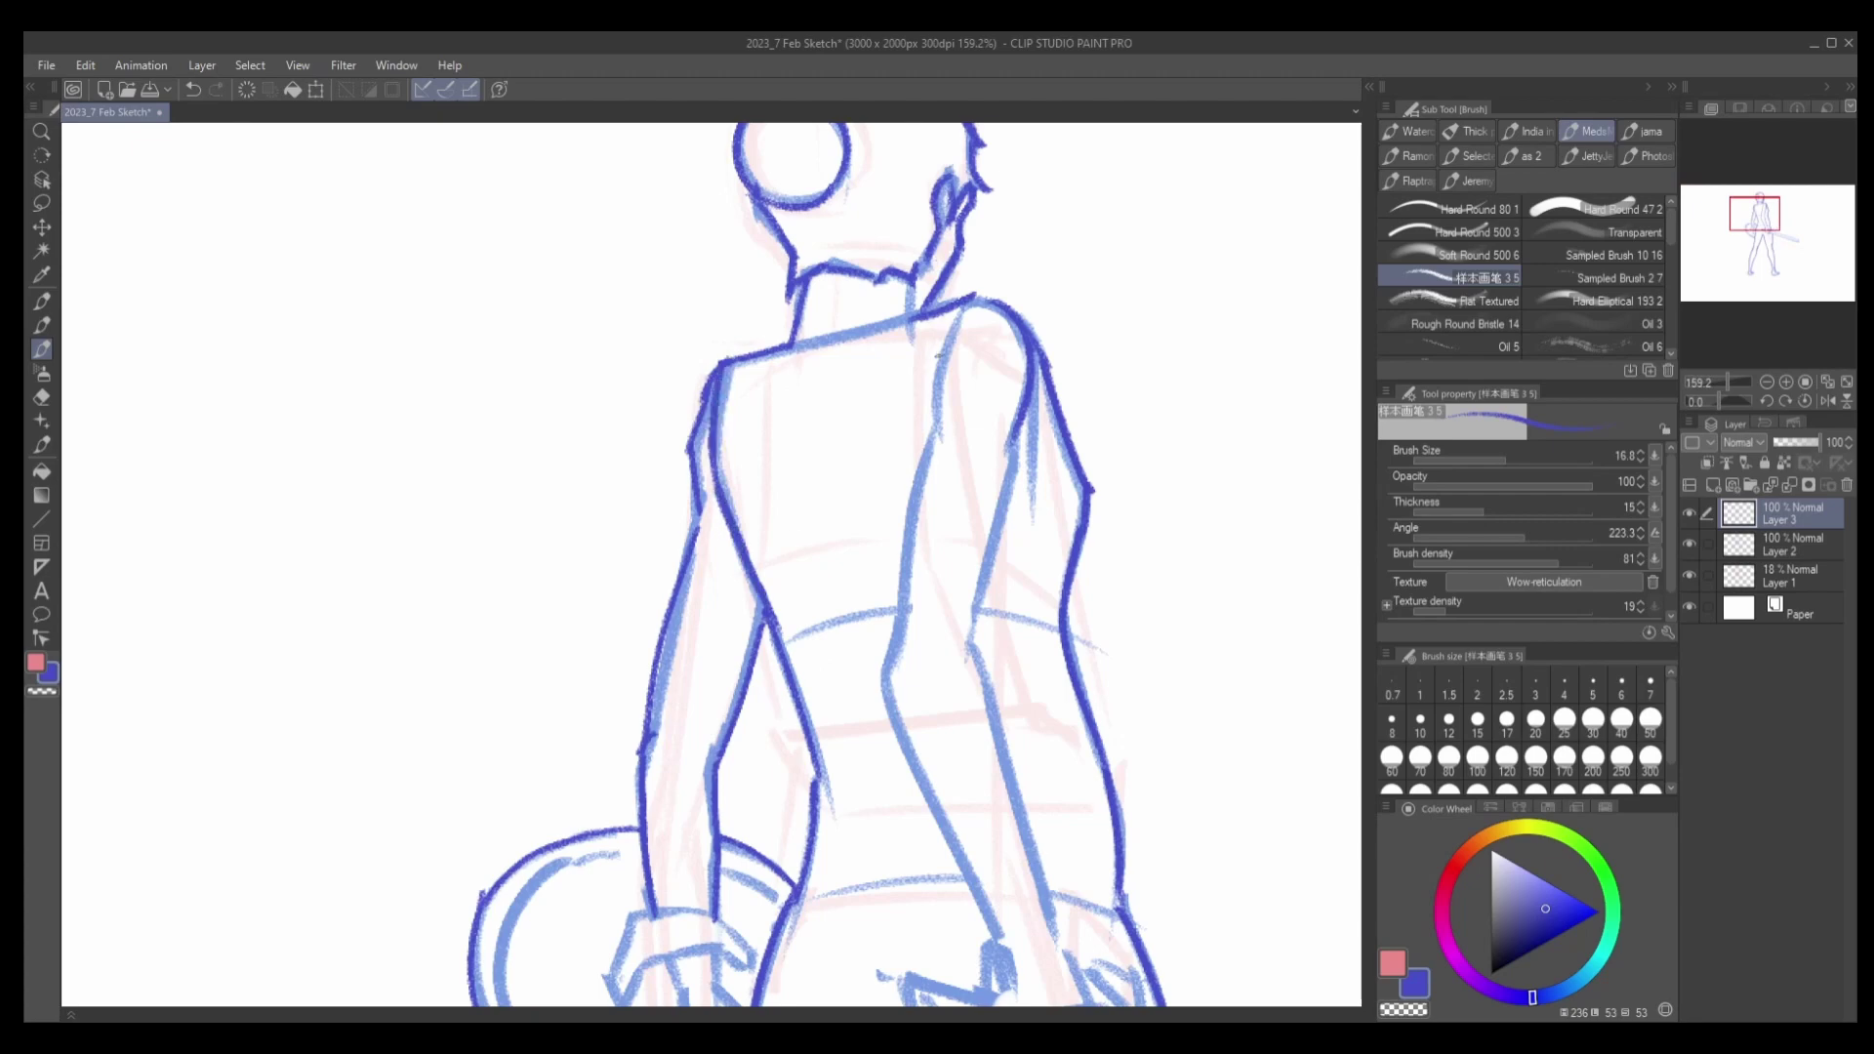
mouse_move(971, 304)
mouse_down()
mouse_move(932, 445)
mouse_move(950, 343)
mouse_move(917, 376)
mouse_up()
key(ctrl+z)
drag(972, 297, 915, 320)
mouse_move(928, 471)
mouse_down()
mouse_move(908, 516)
mouse_move(899, 646)
mouse_up()
mouse_move(1019, 429)
mouse_down()
mouse_move(966, 679)
mouse_move(971, 652)
mouse_move(771, 441)
mouse_move(858, 698)
mouse_up()
key(ctrl+z)
key(ctrl+z)
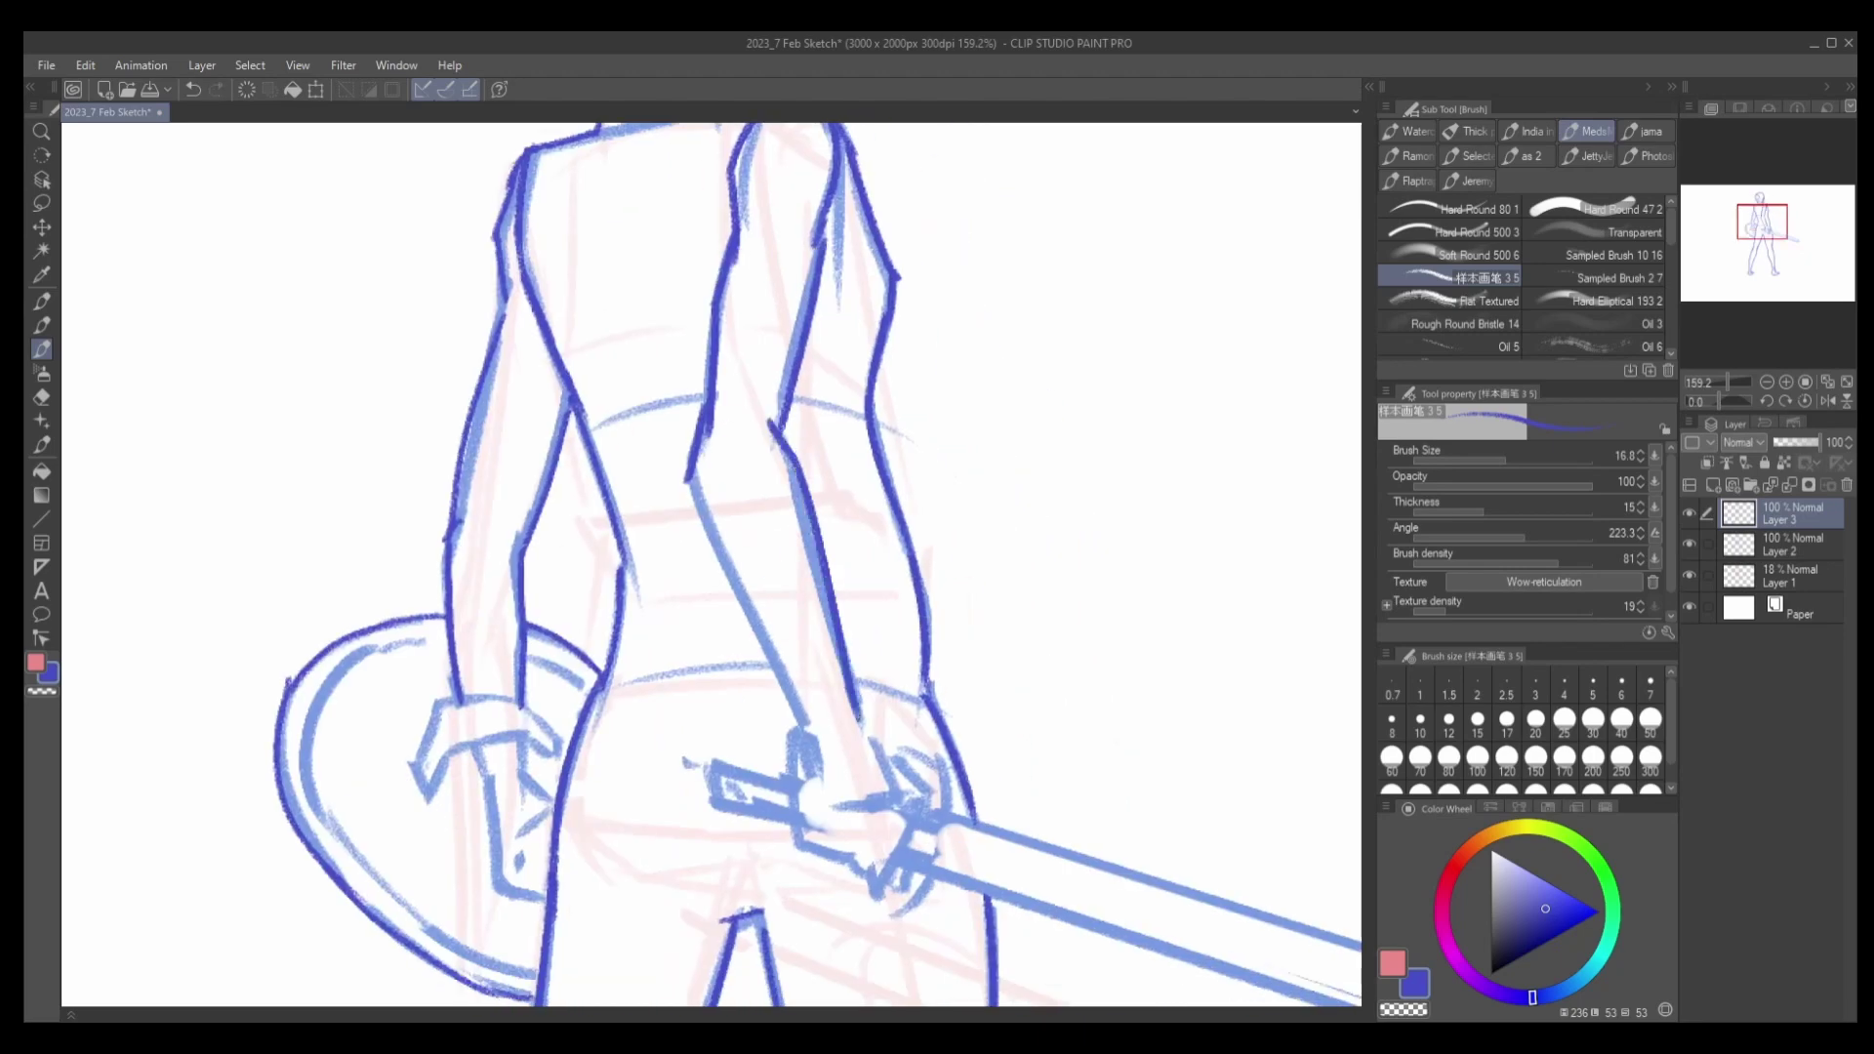
Trace the remaining edge of the sword arm's forearm down to the wrist and outline the hand gripping the sword.
drag(688, 480, 816, 731)
key(ctrl+z)
drag(757, 574, 744, 389)
drag(790, 527, 840, 662)
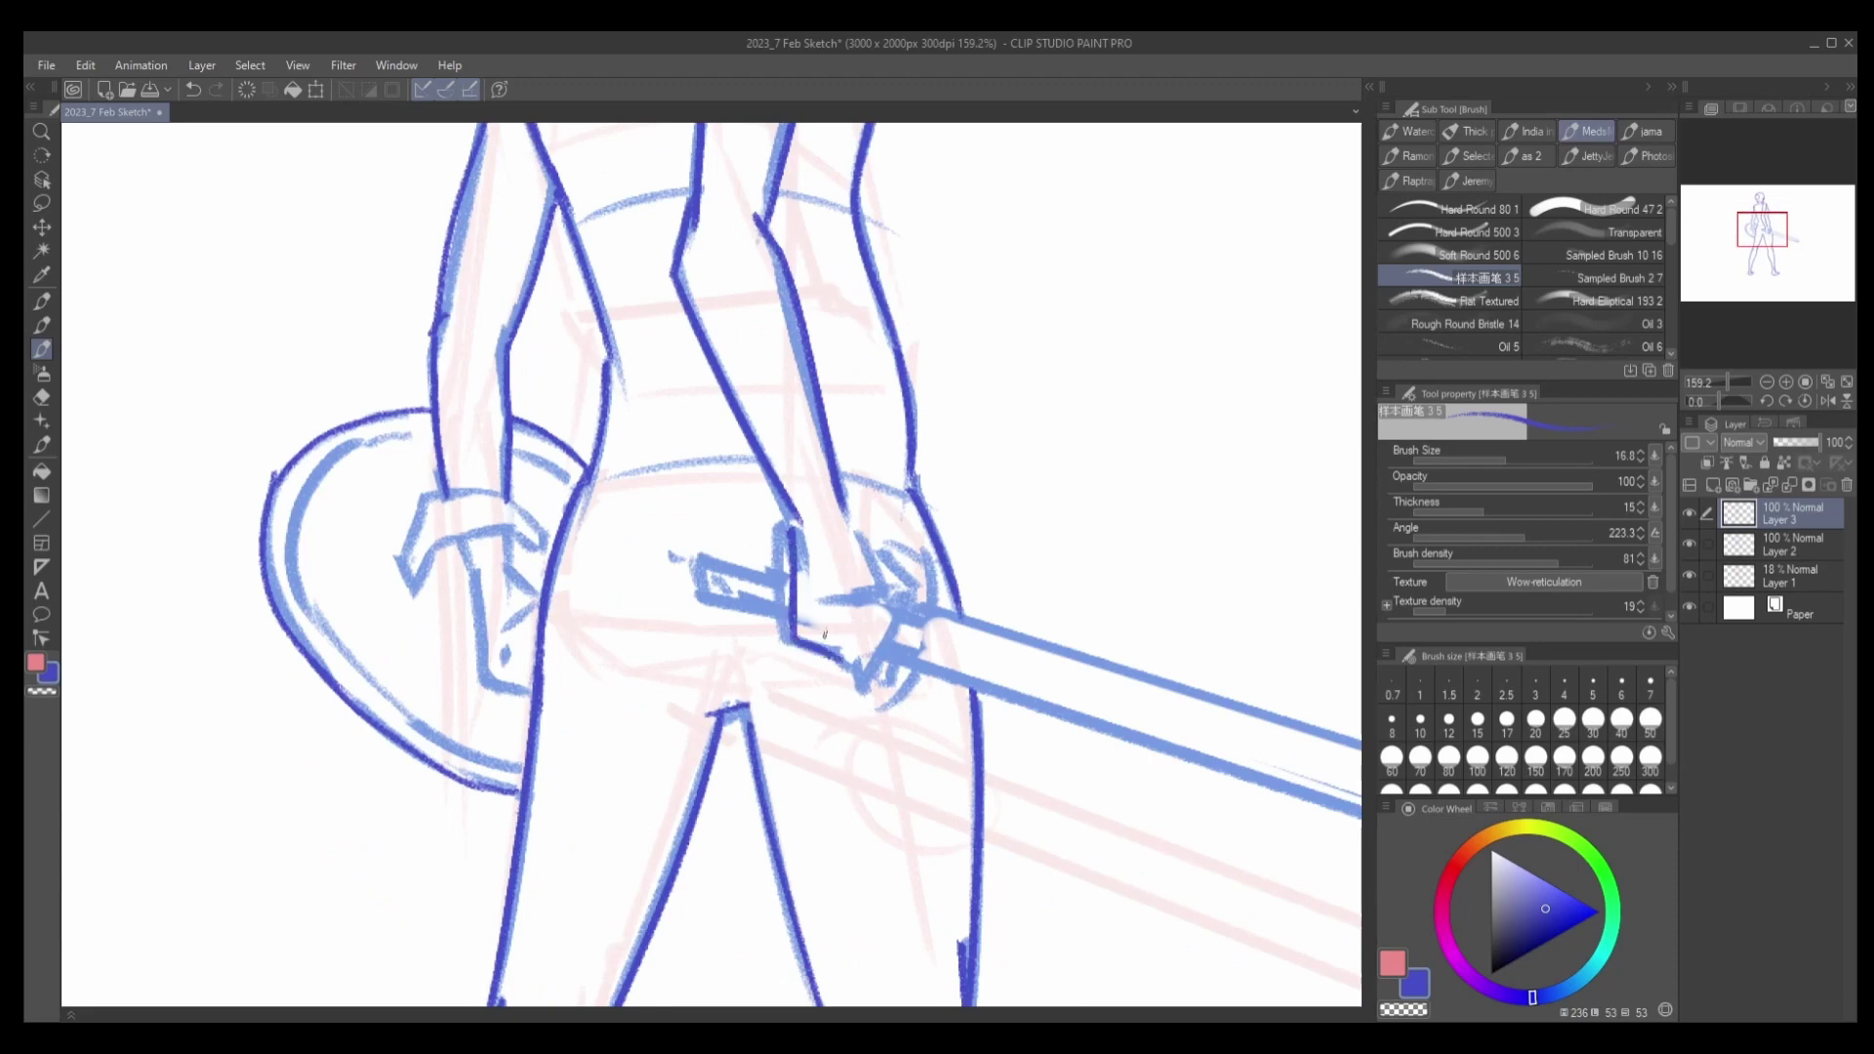
mouse_move(825, 598)
mouse_down()
mouse_move(858, 534)
mouse_move(896, 591)
mouse_up()
drag(845, 493, 898, 607)
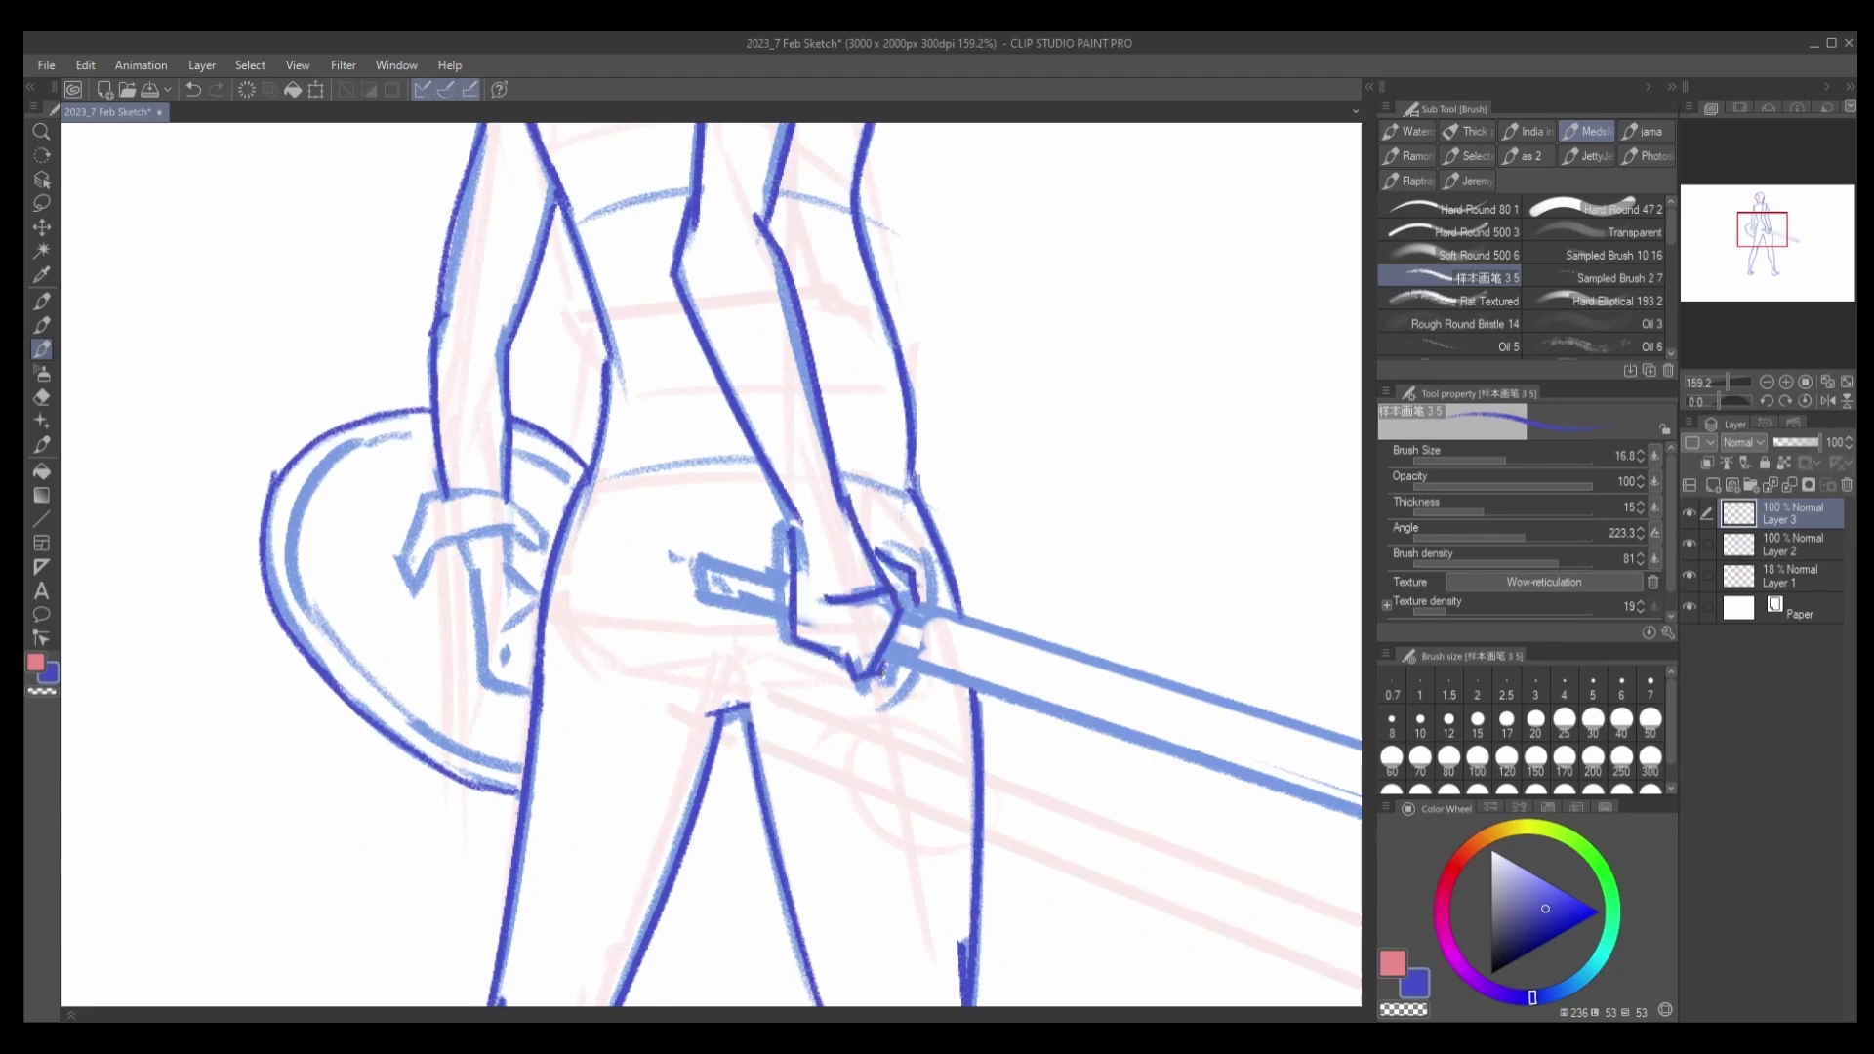
Trace the handle end of the sword and outline the free hand in front of the shield.
drag(693, 535, 705, 584)
mouse_move(697, 537)
mouse_down()
mouse_move(786, 569)
mouse_move(788, 613)
mouse_up()
scroll(712, 562, down, 10)
scroll(712, 561, up, 9)
mouse_move(615, 511)
mouse_down()
mouse_move(576, 584)
mouse_move(615, 564)
mouse_up()
mouse_move(607, 566)
mouse_down()
mouse_move(579, 600)
mouse_move(706, 566)
mouse_move(702, 550)
mouse_move(677, 517)
mouse_move(697, 545)
mouse_move(662, 698)
mouse_up()
key(ctrl+z)
key(ctrl+z)
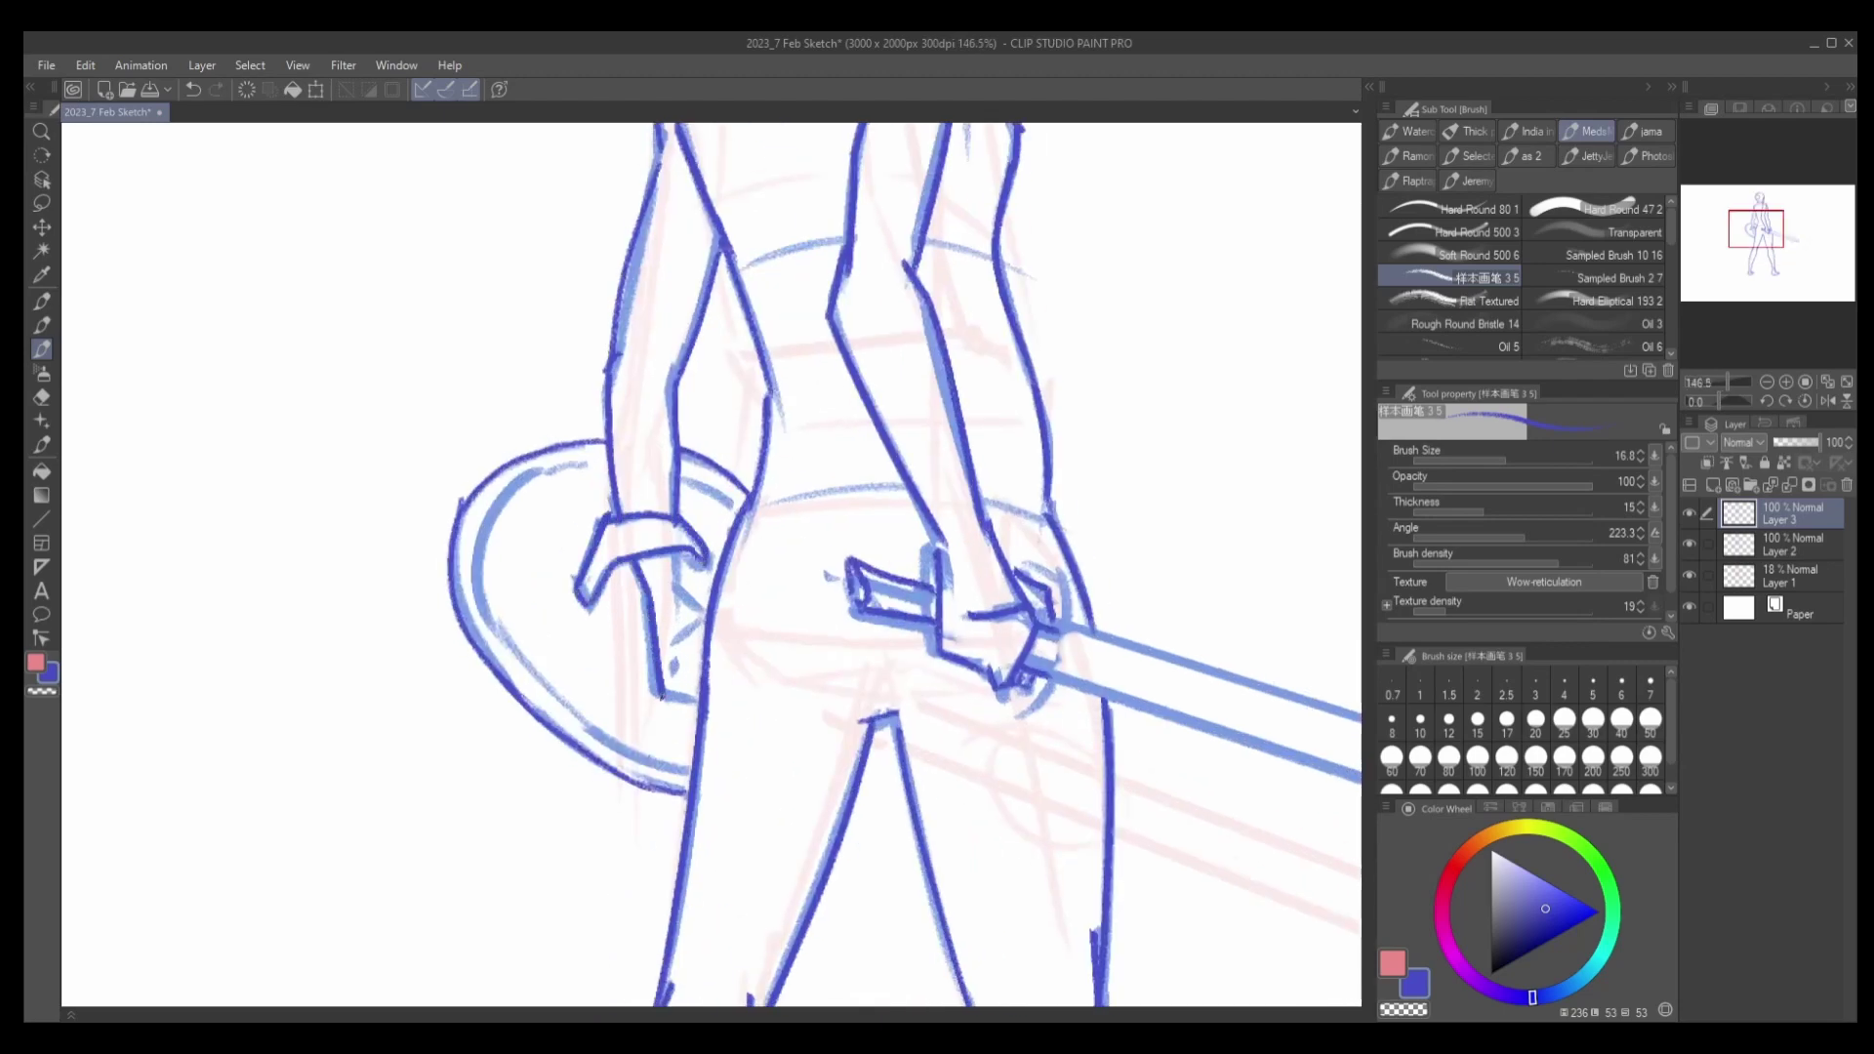
Flip the canvas view and trace the sword's blade edges, tip and the guard around the gripping hand.
scroll(750, 653, down, 8)
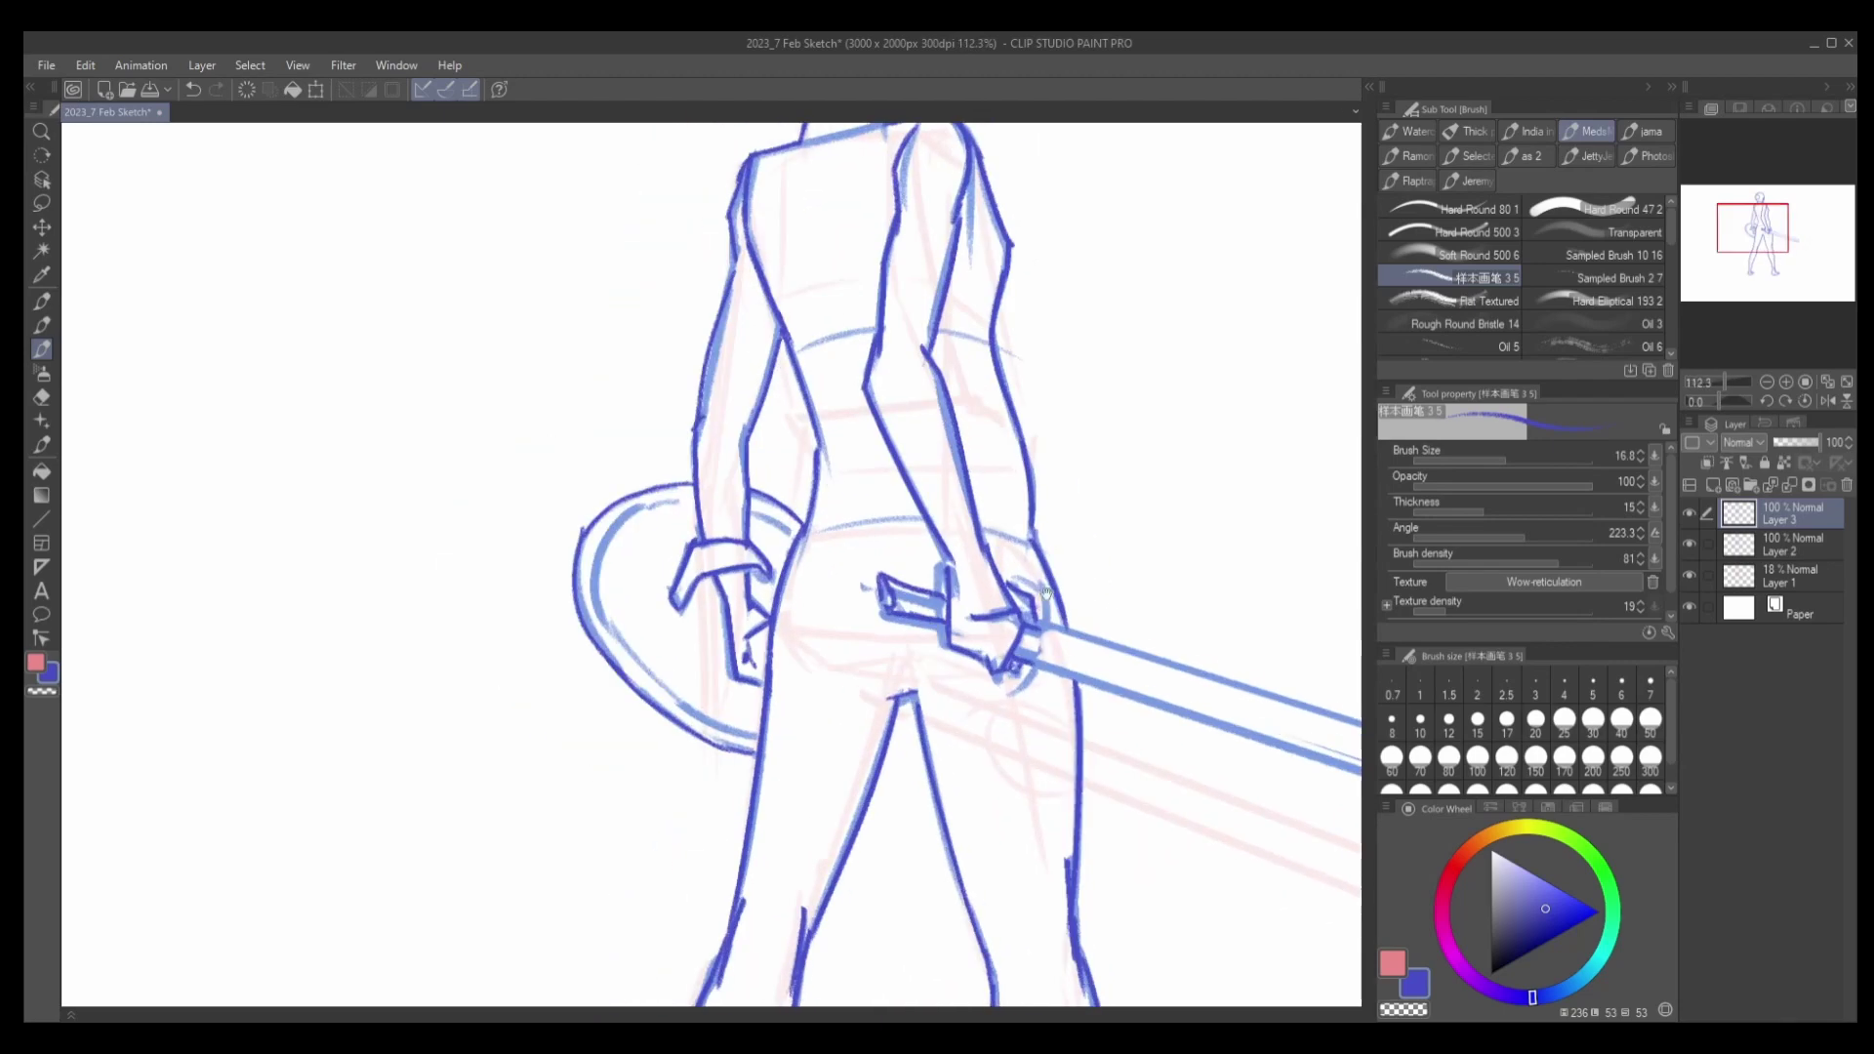
key(h)
scroll(488, 488, up, 6)
mouse_move(328, 458)
mouse_down()
mouse_move(334, 520)
mouse_move(829, 337)
mouse_up()
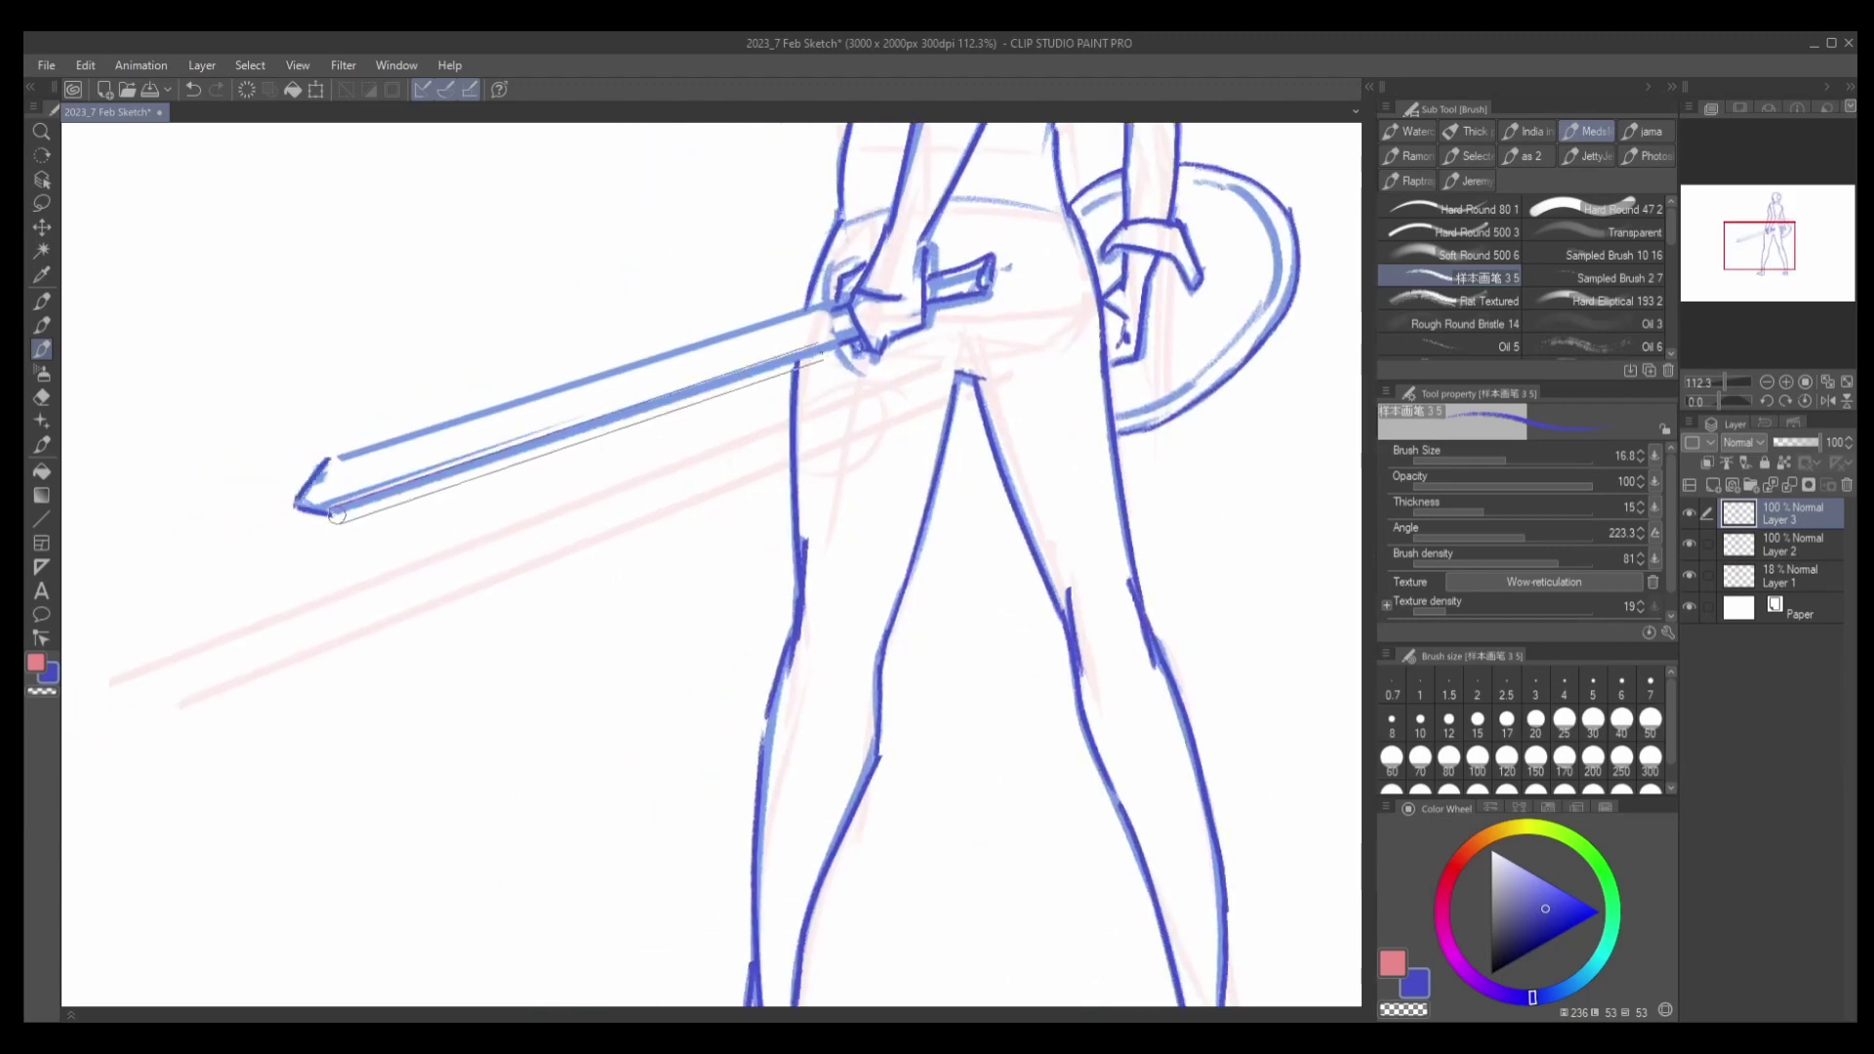
drag(326, 522, 847, 329)
drag(329, 459, 845, 283)
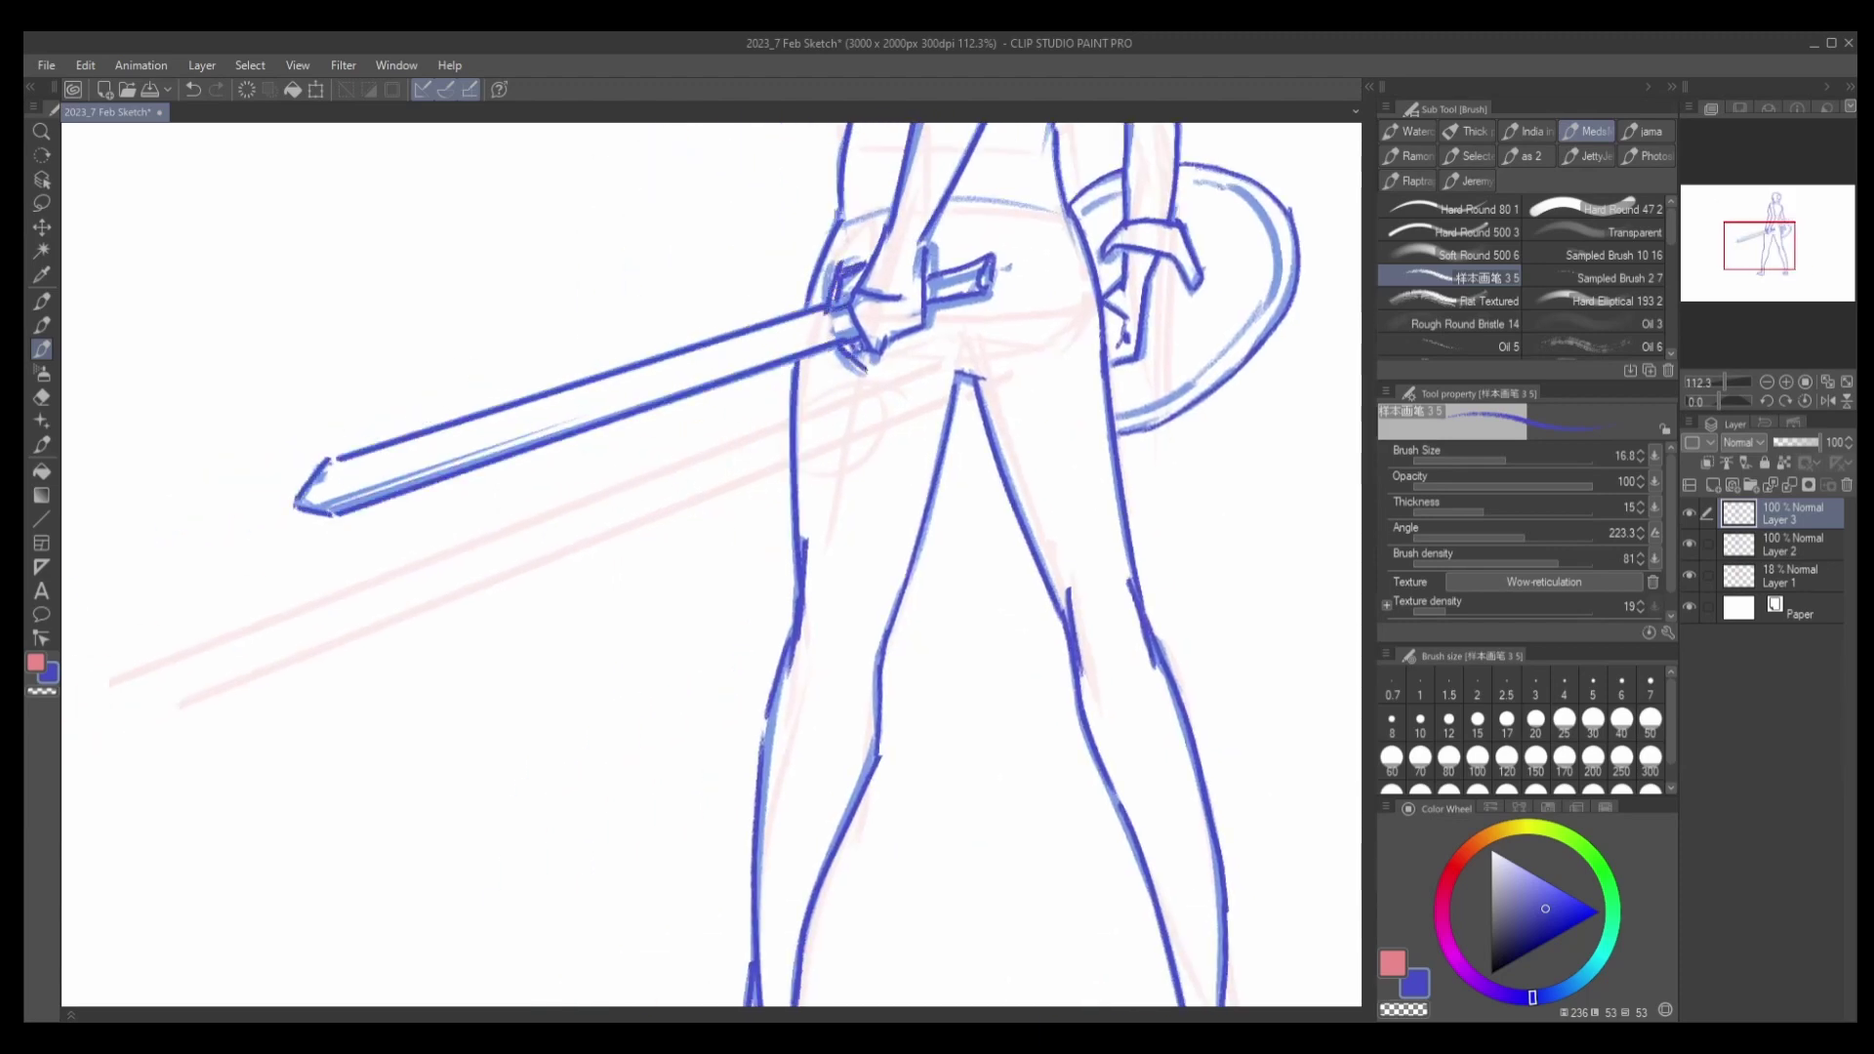
drag(851, 350, 867, 373)
drag(828, 306, 844, 338)
scroll(890, 355, down, 6)
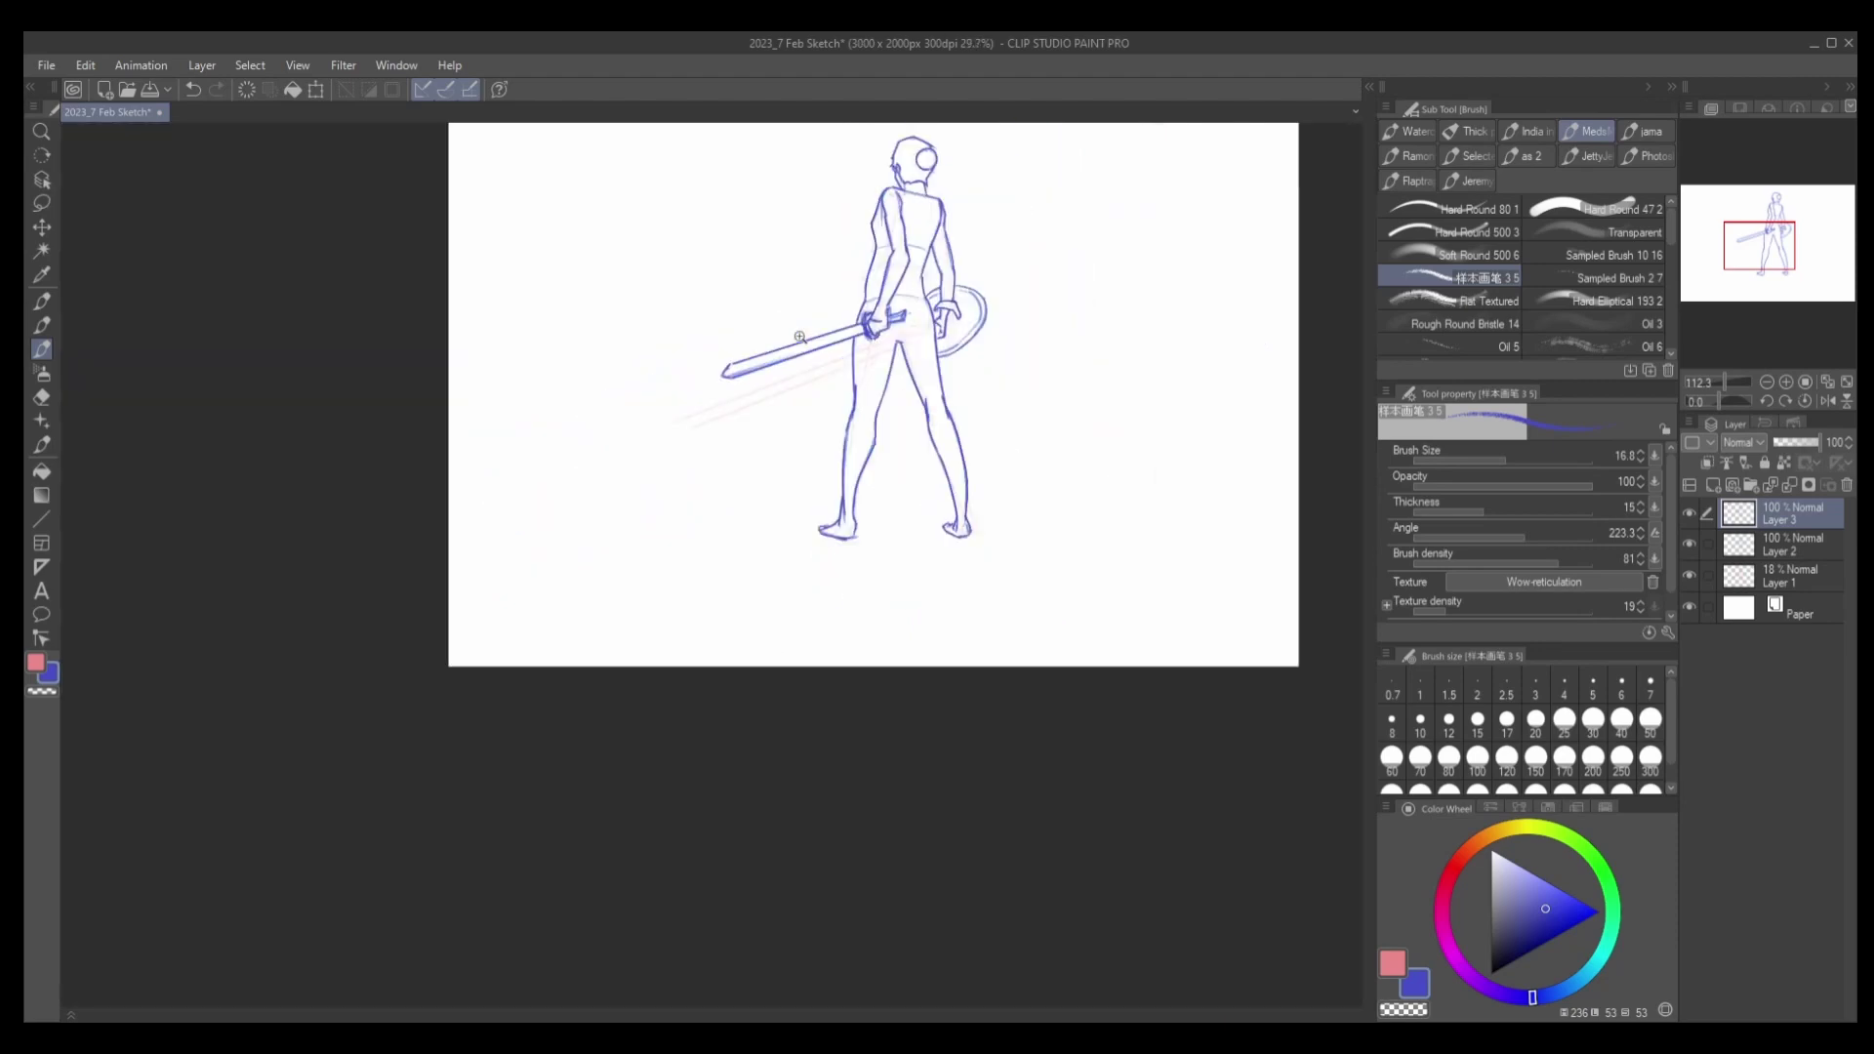
scroll(890, 354, up, 3)
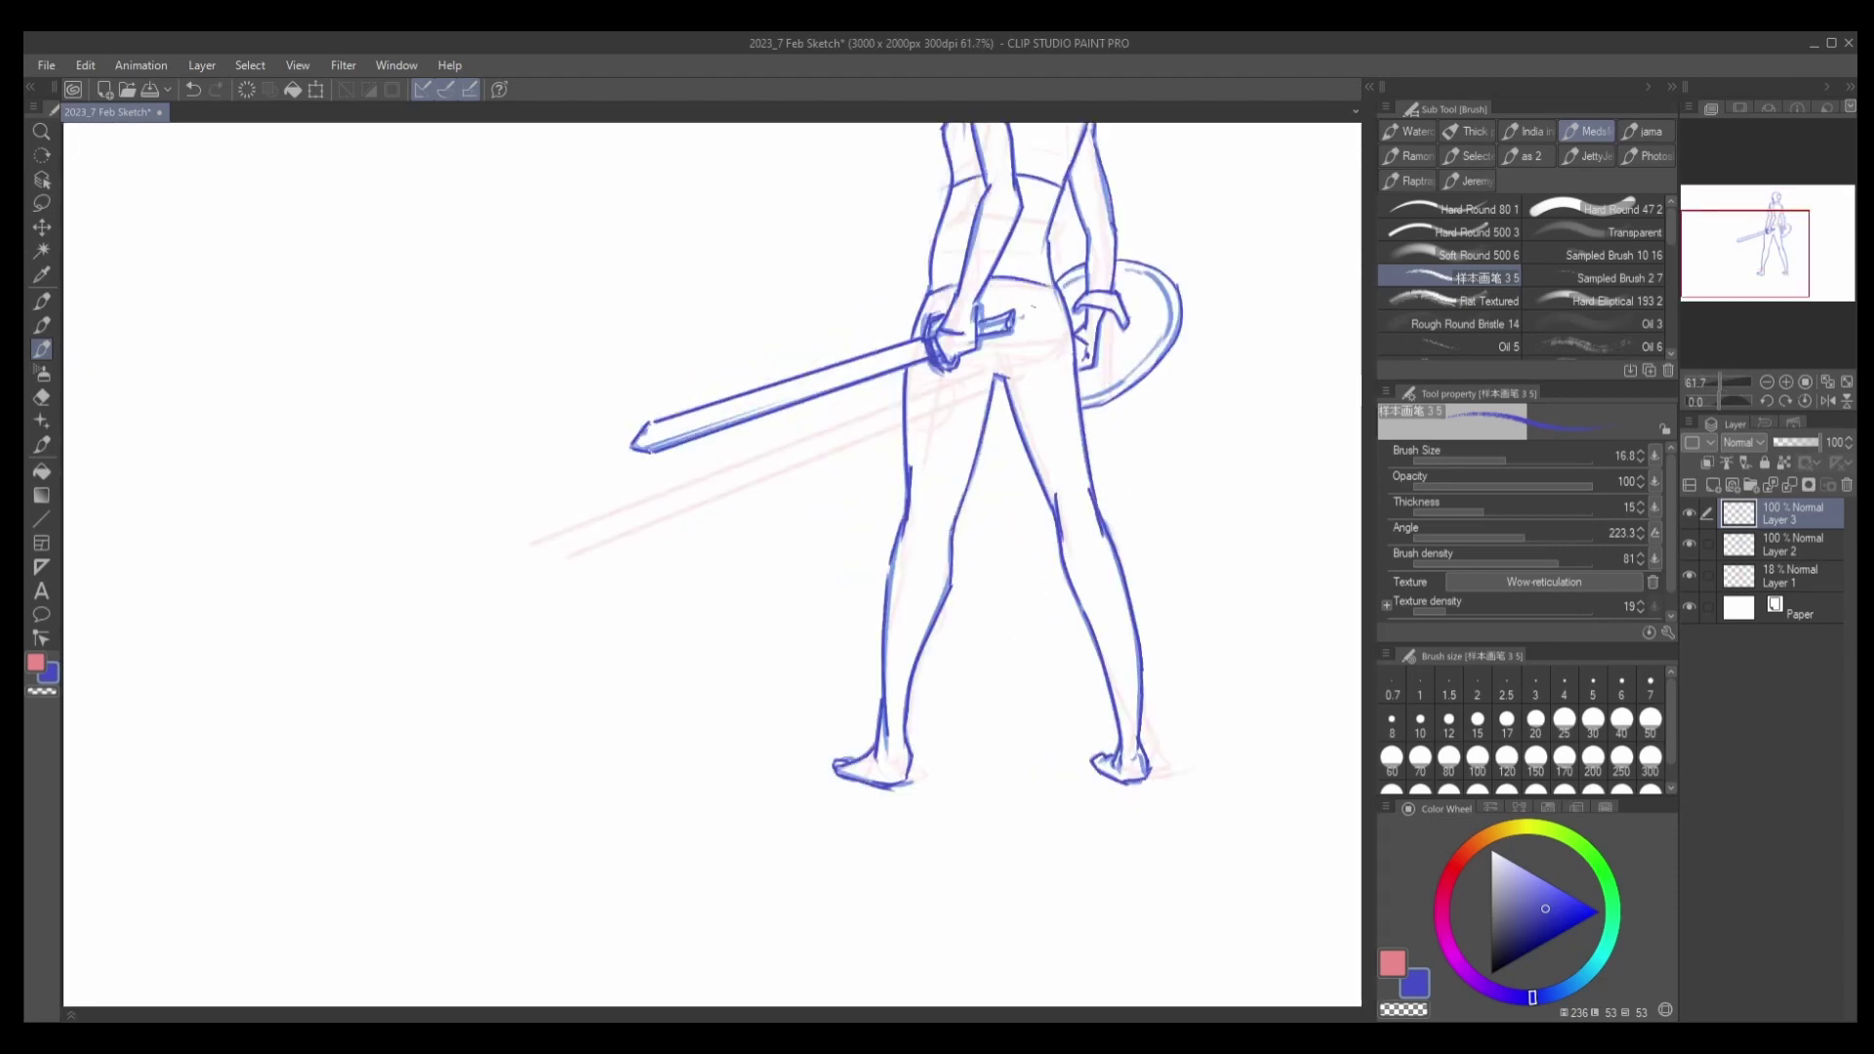
scroll(976, 346, down, 5)
scroll(976, 347, up, 3)
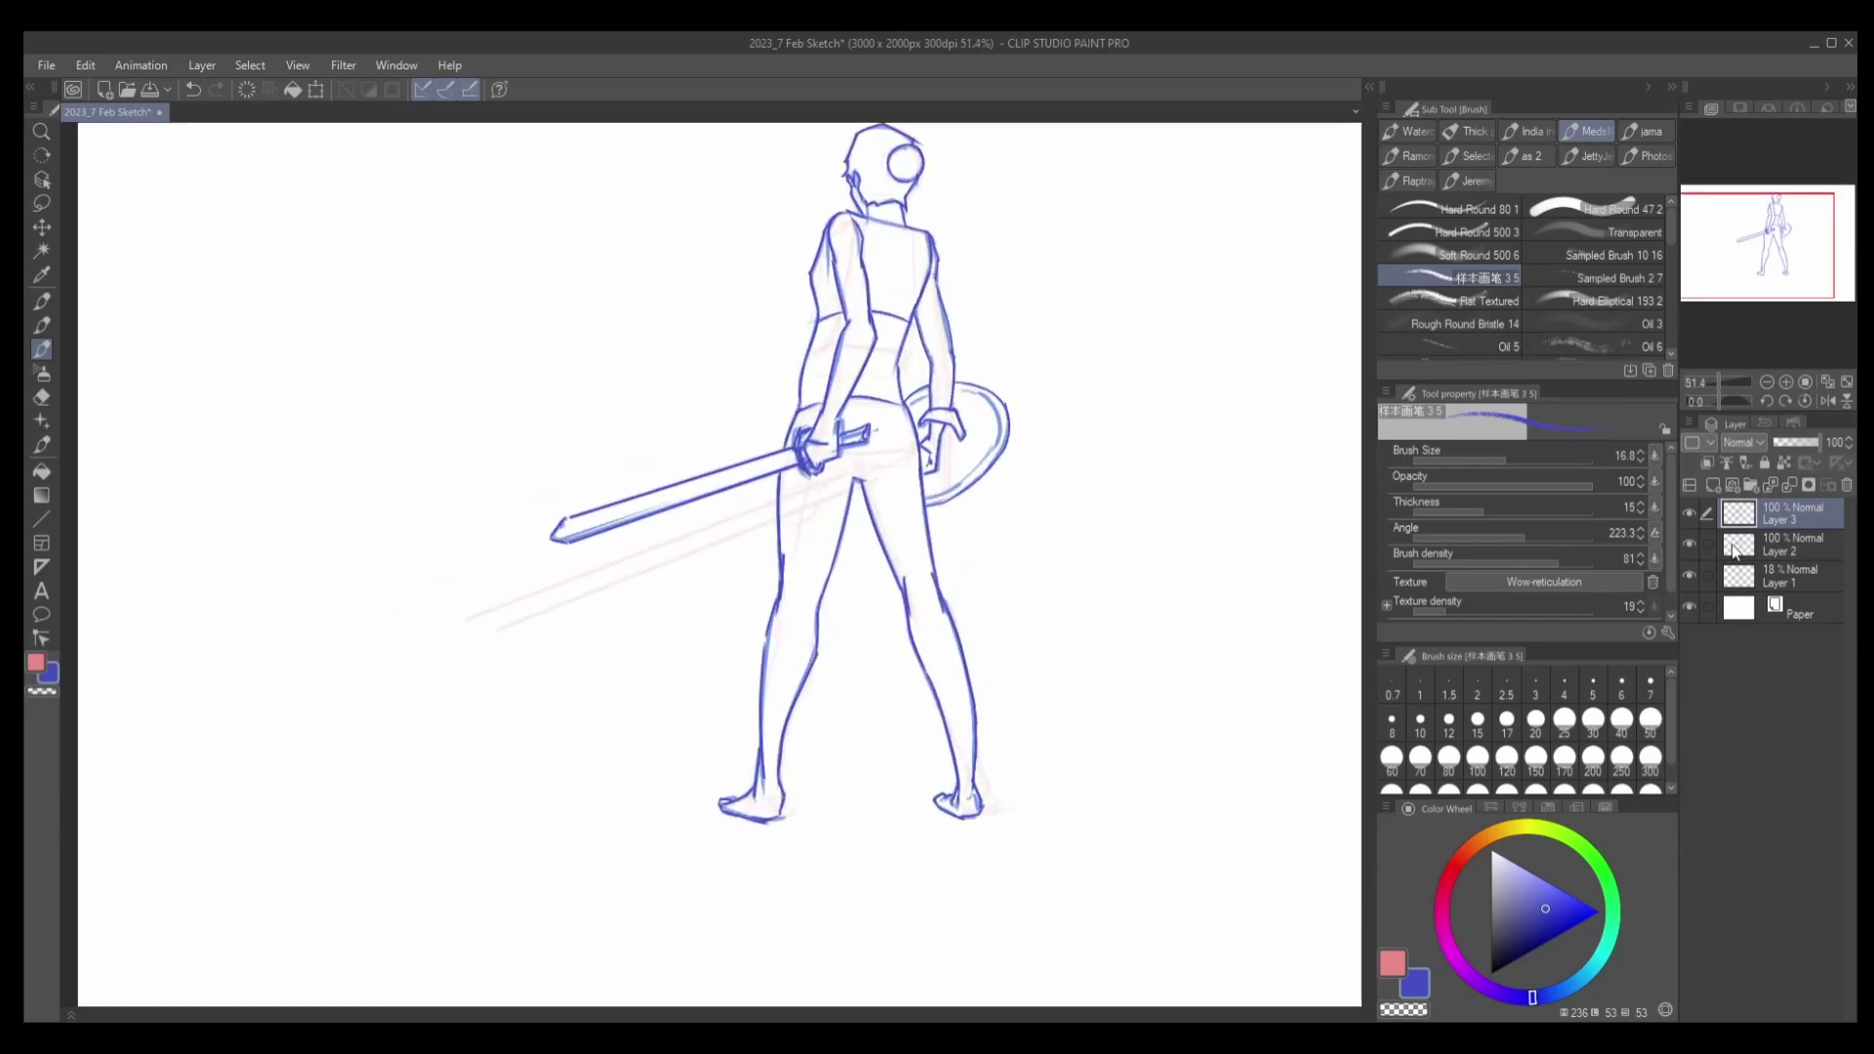
click(1735, 545)
key(e)
key(alt+])
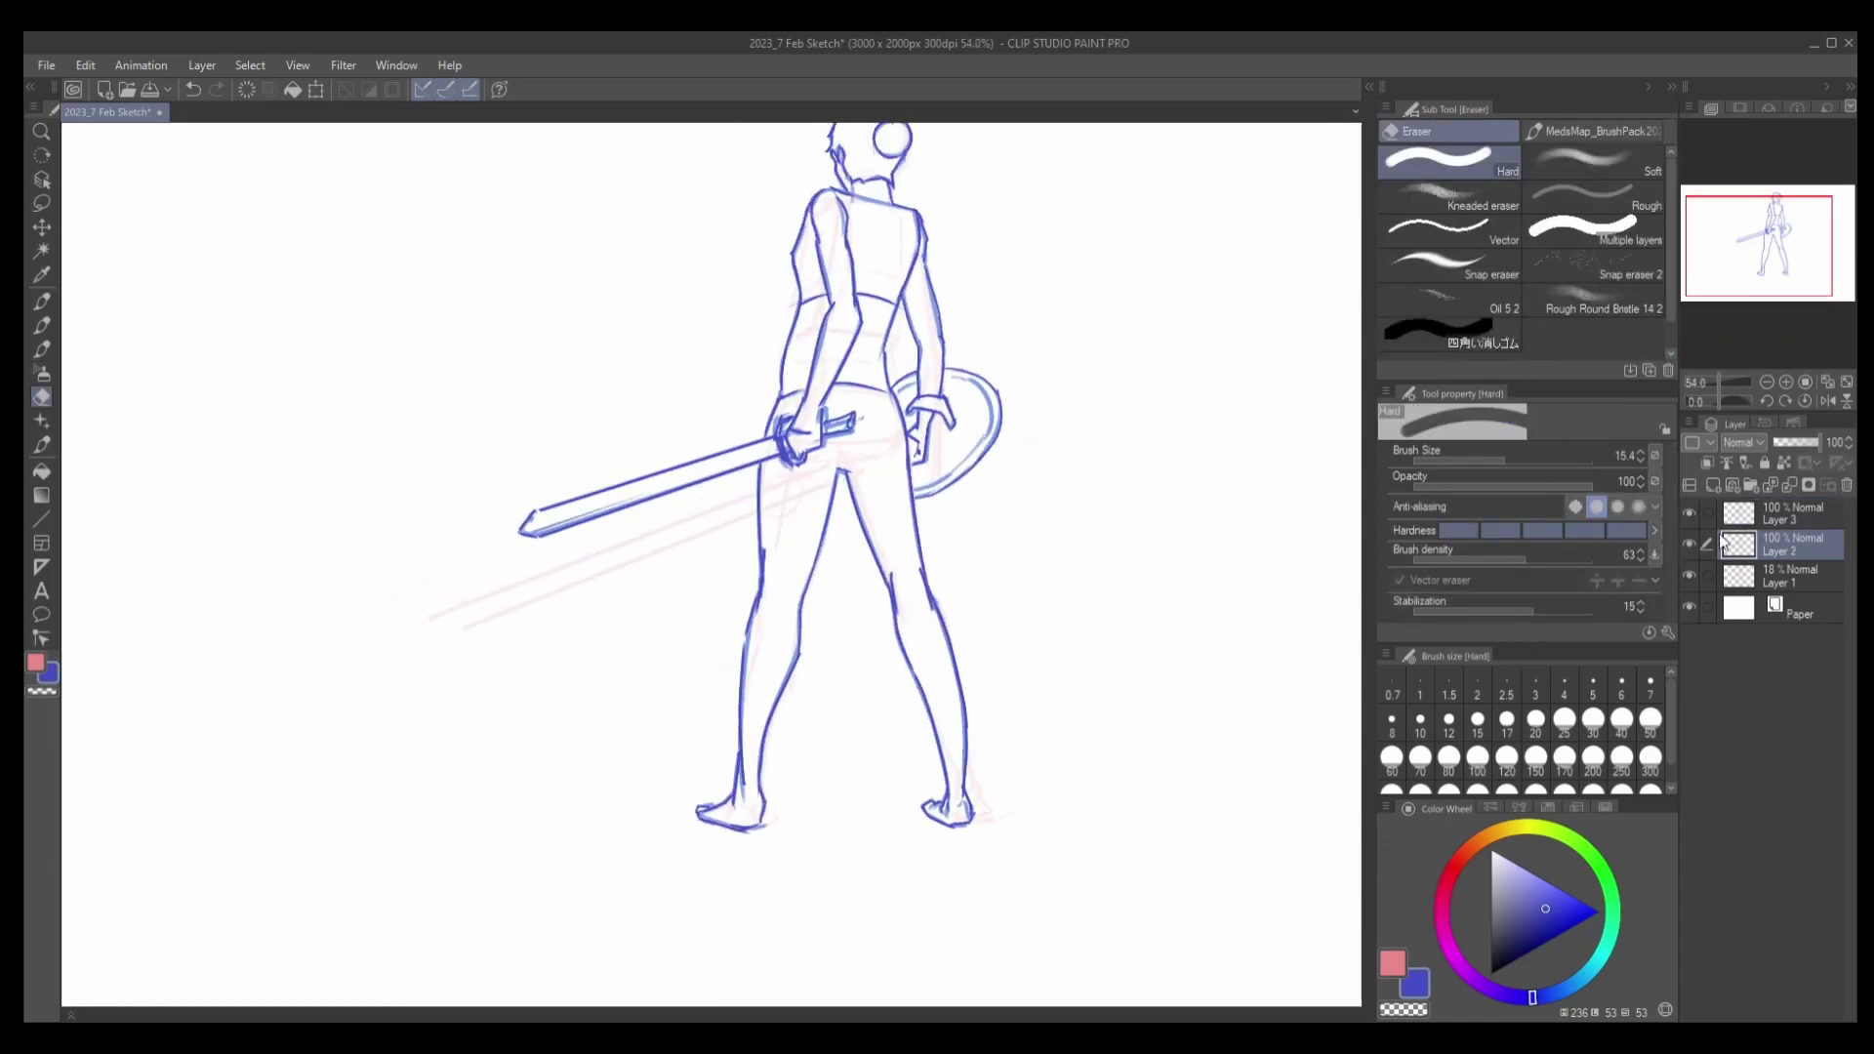
Flip the canvas view and trace the shoulder line across the base of the neck with brush size 18.7.
key(b)
key(h)
scroll(790, 418, up, 5)
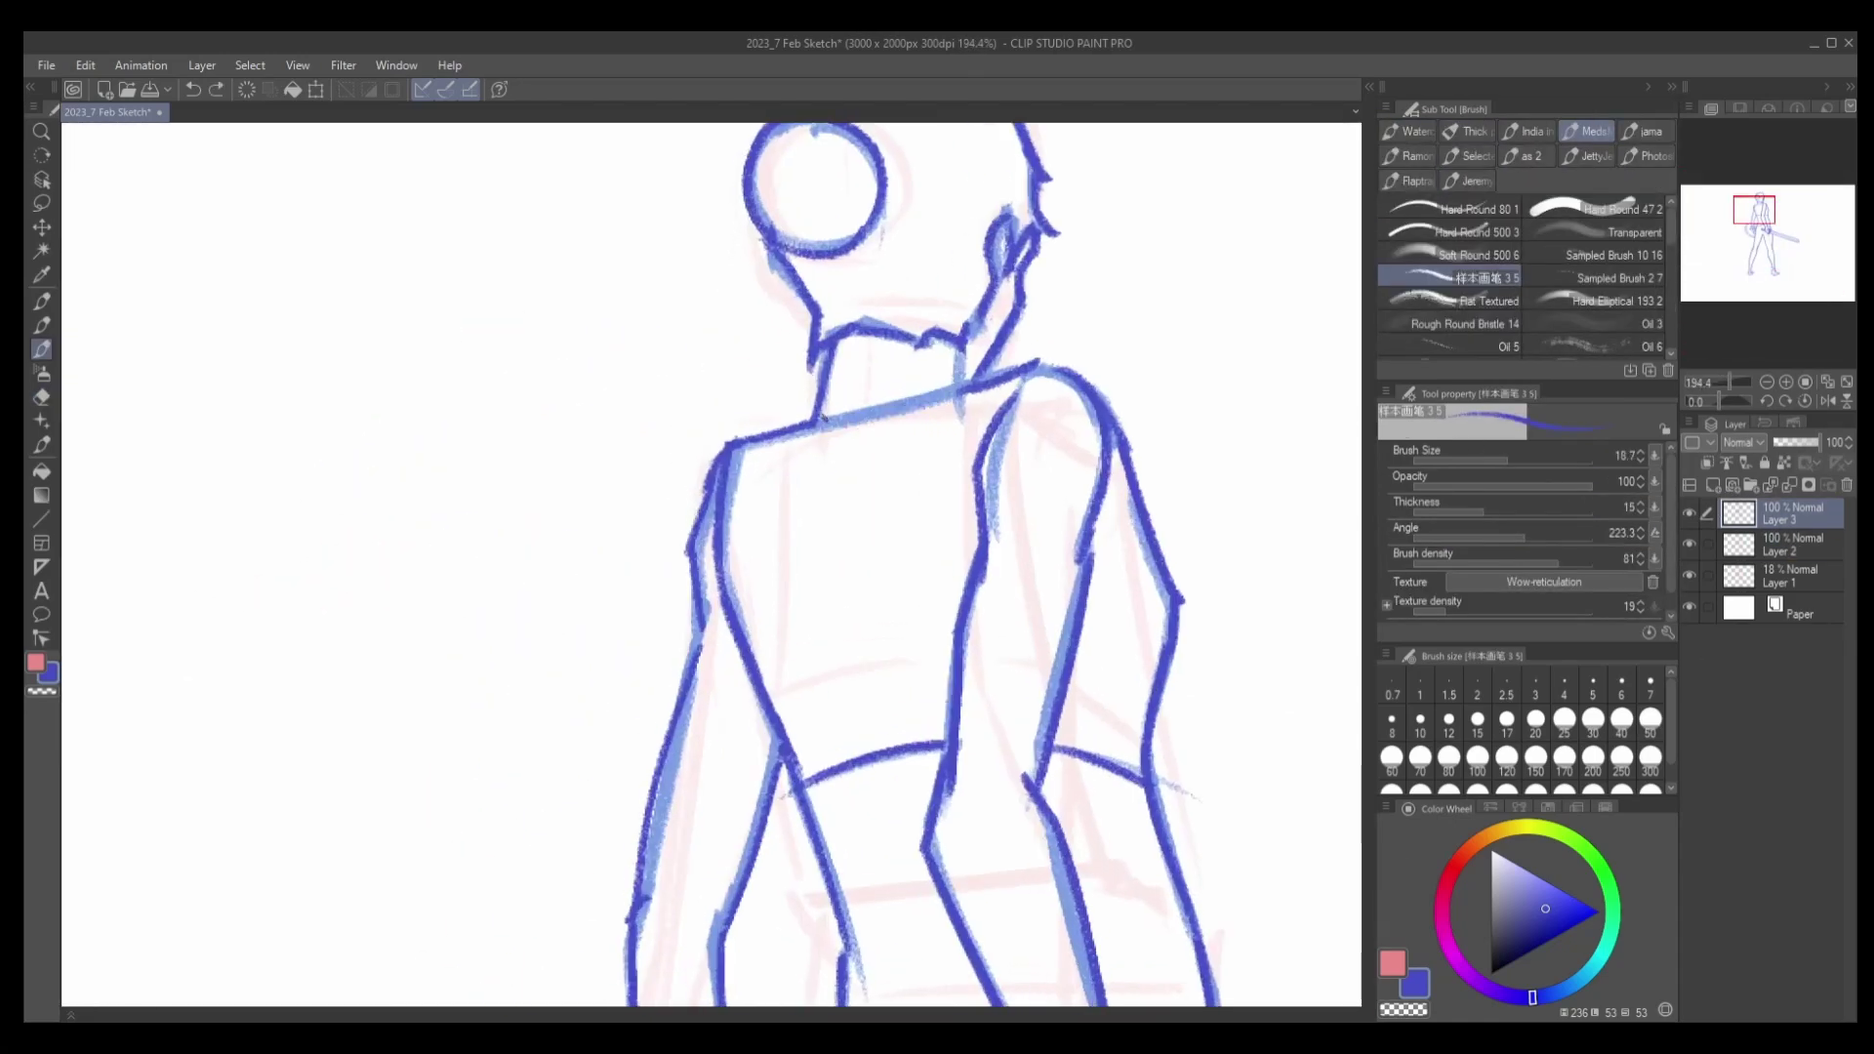
drag(790, 418, 547, 507)
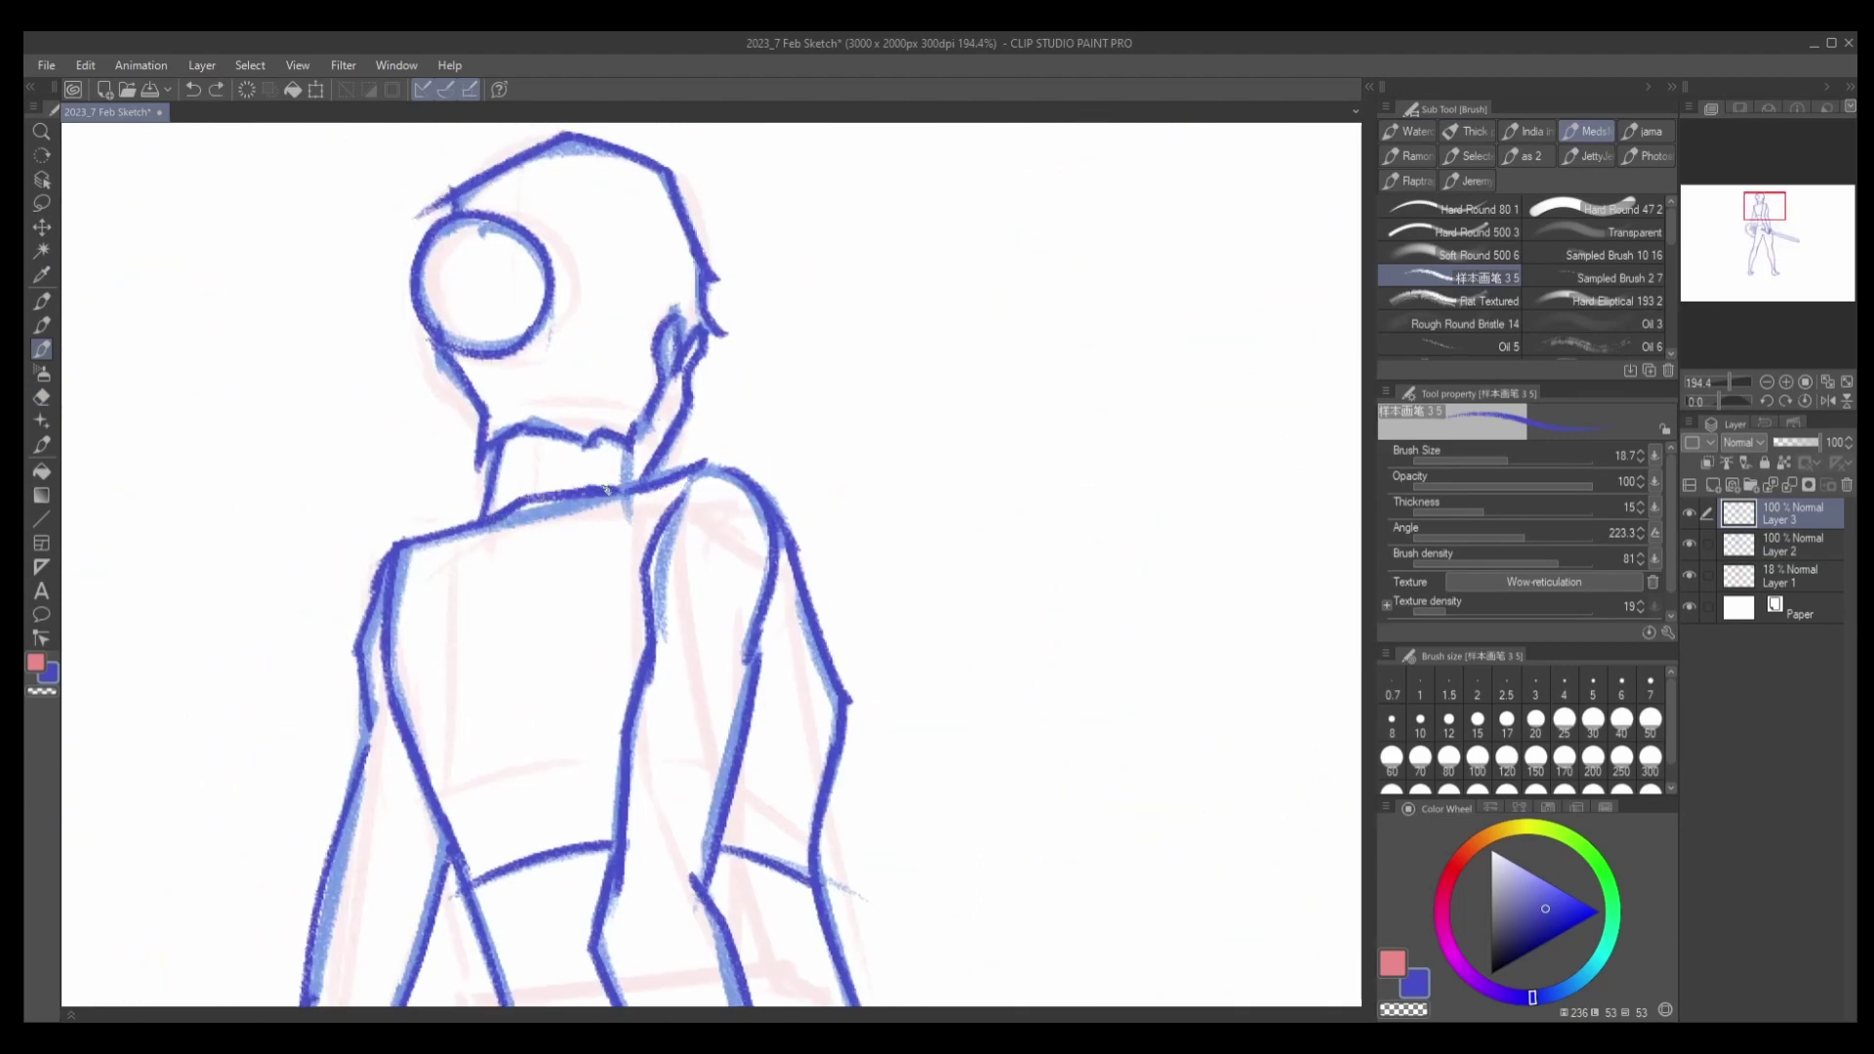
scroll(906, 448, down, 6)
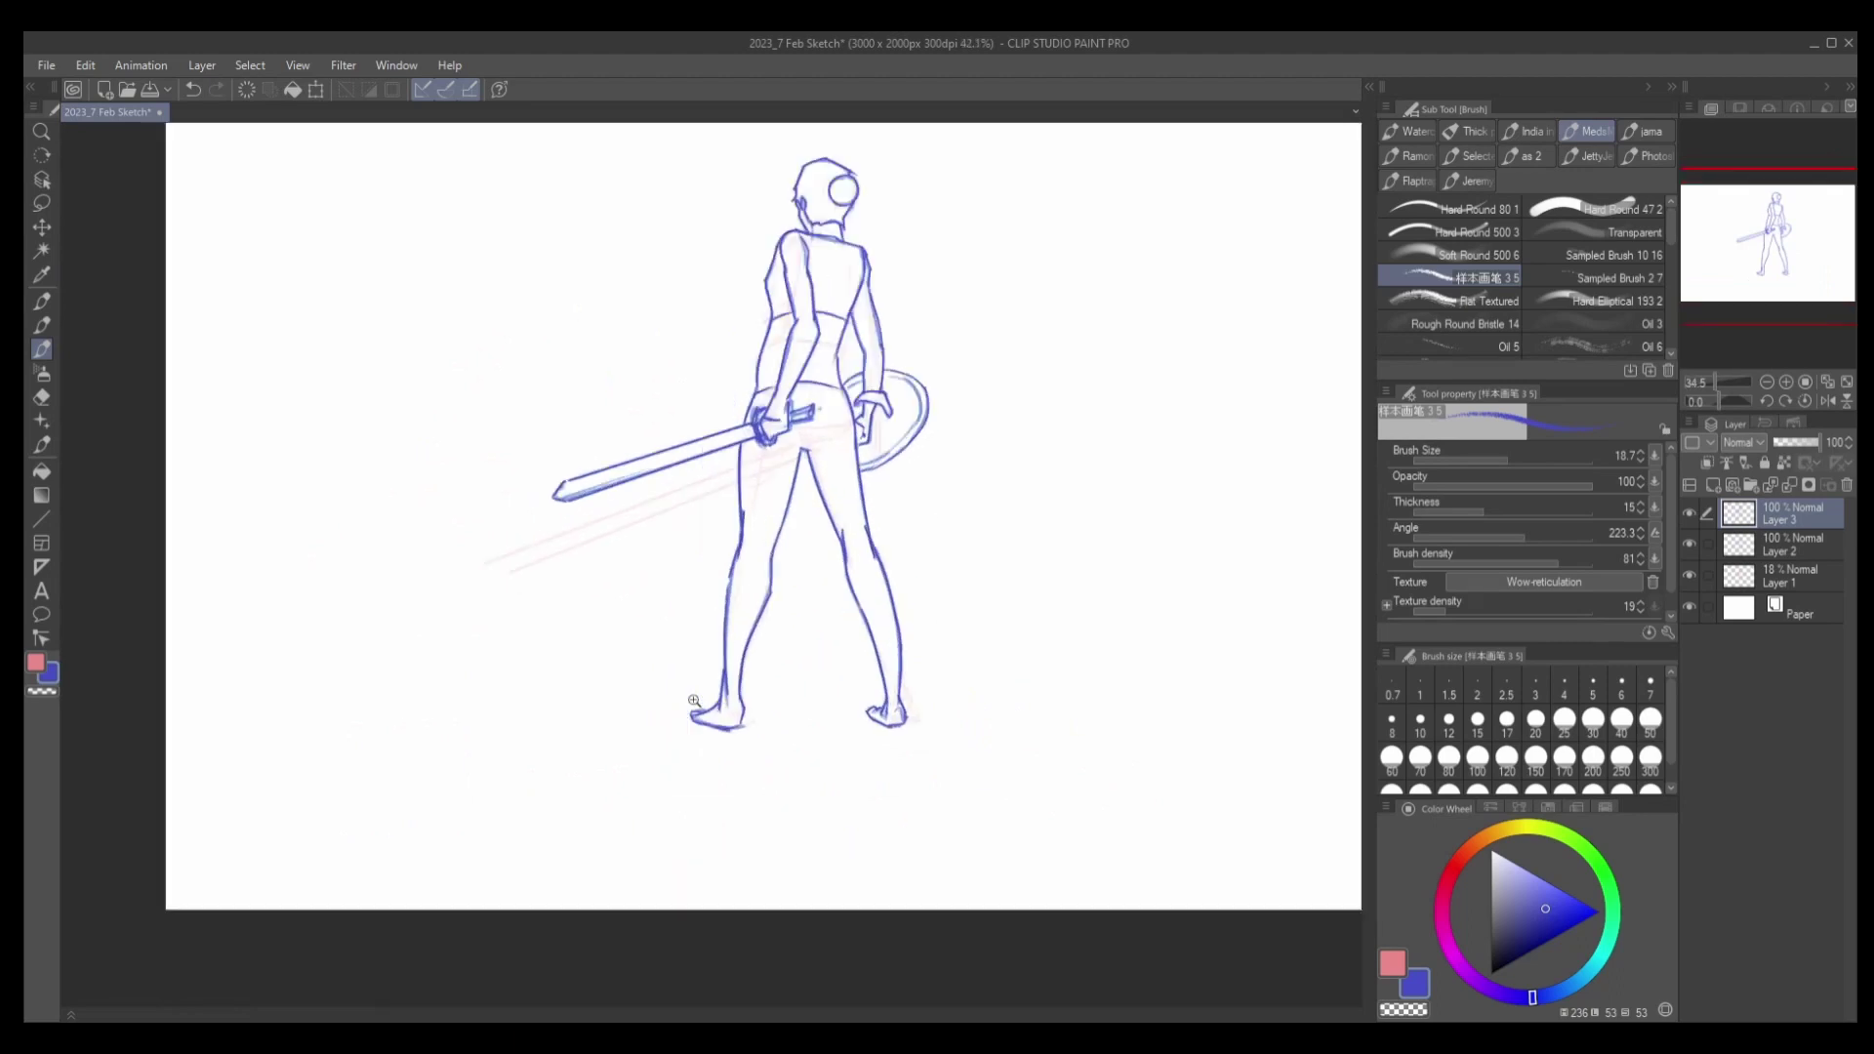
scroll(909, 512, up, 2)
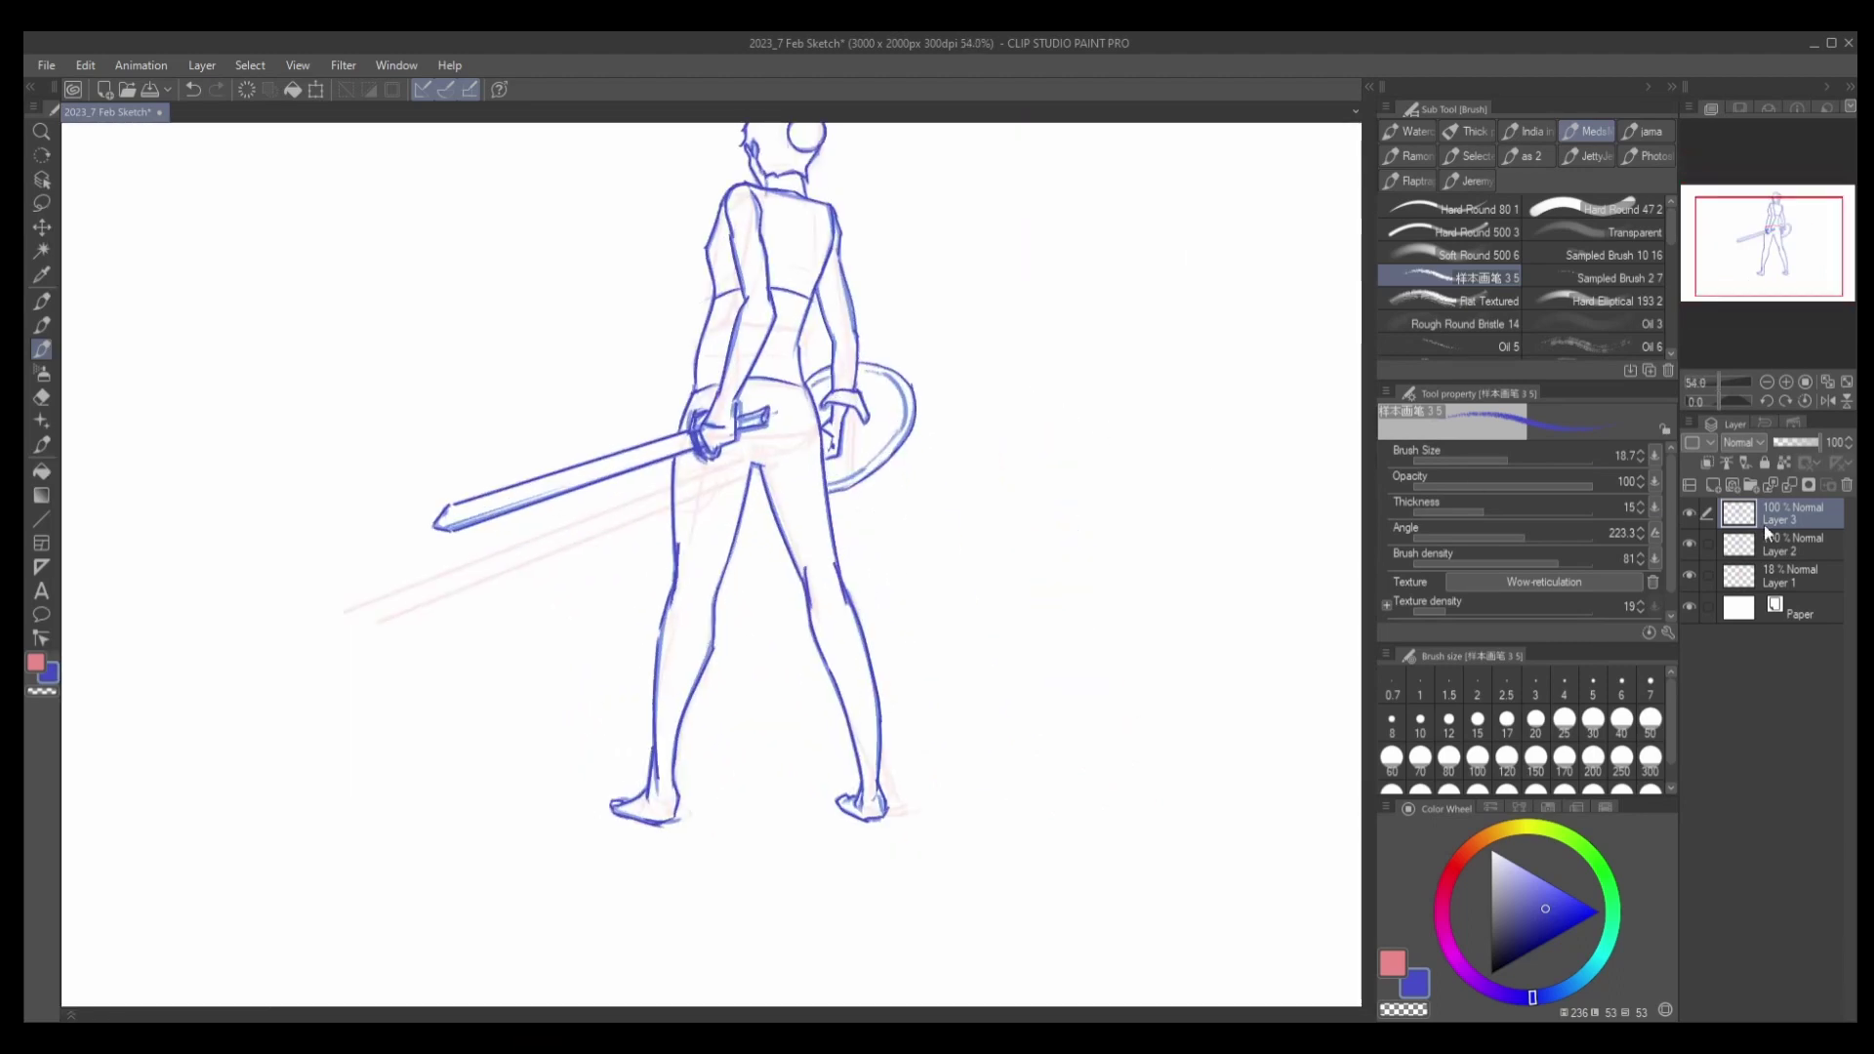
Group Layer 1, Layer 2 and Layer 3 into a folder and scale the whole figure up to 123%.
shift+click(1774, 586)
key(ctrl+g)
key(ctrl+t)
drag(932, 836, 1061, 997)
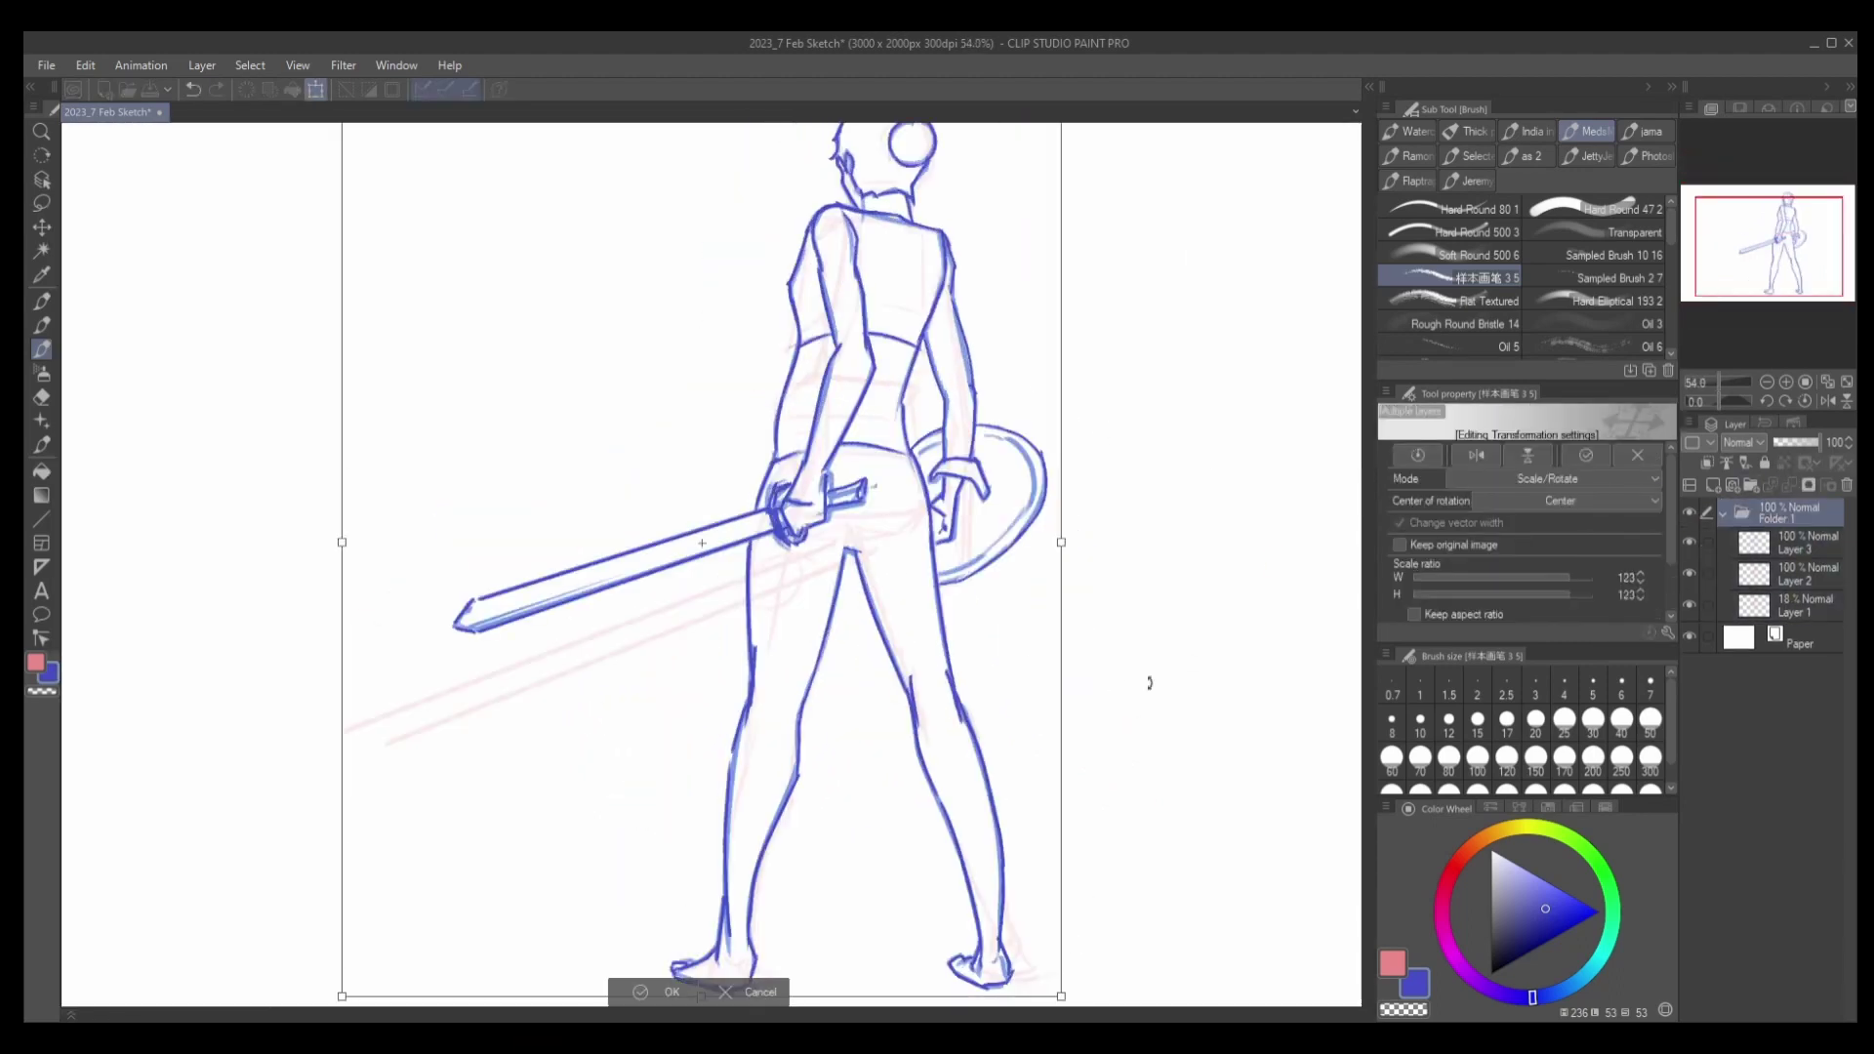
key(Return)
Move the grouped figure to the right half of the canvas and enlarge it to 105%.
scroll(1084, 656, down, 3)
key(k)
scroll(1038, 625, up, 1)
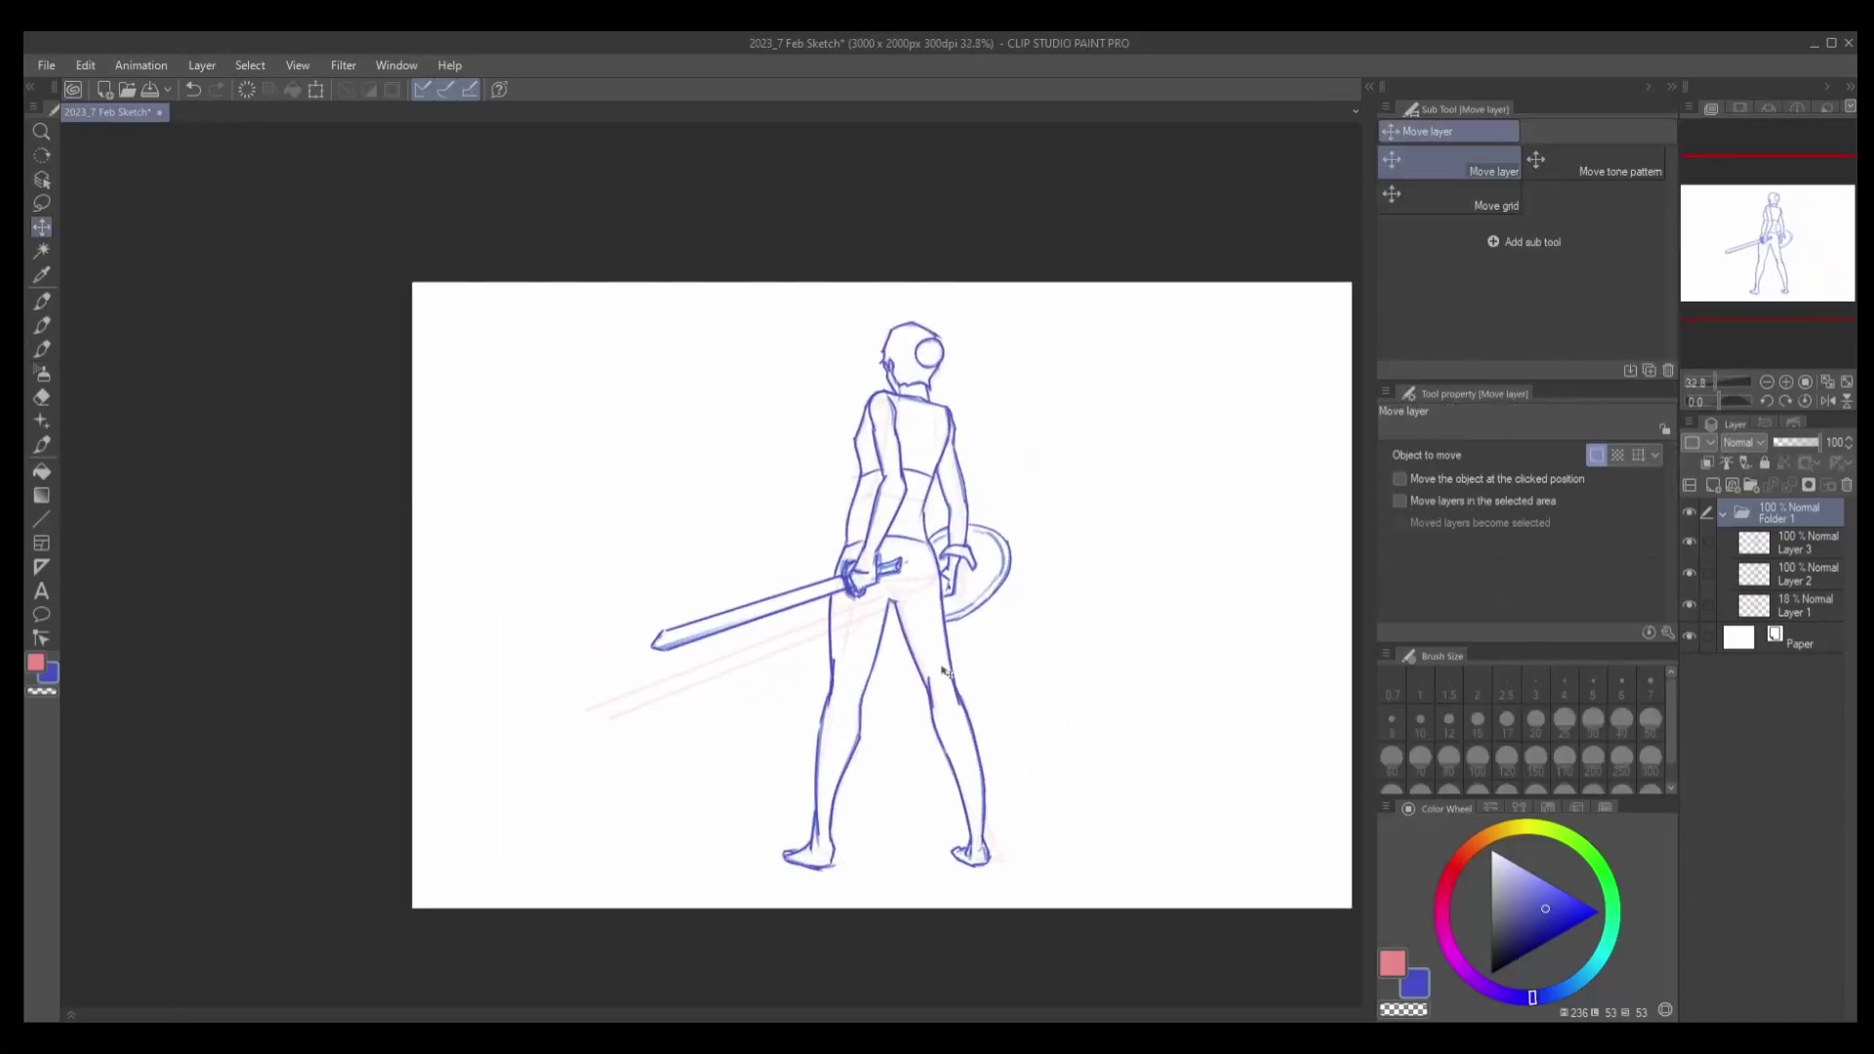
drag(947, 683, 1040, 683)
key(ctrl+t)
drag(670, 893, 636, 891)
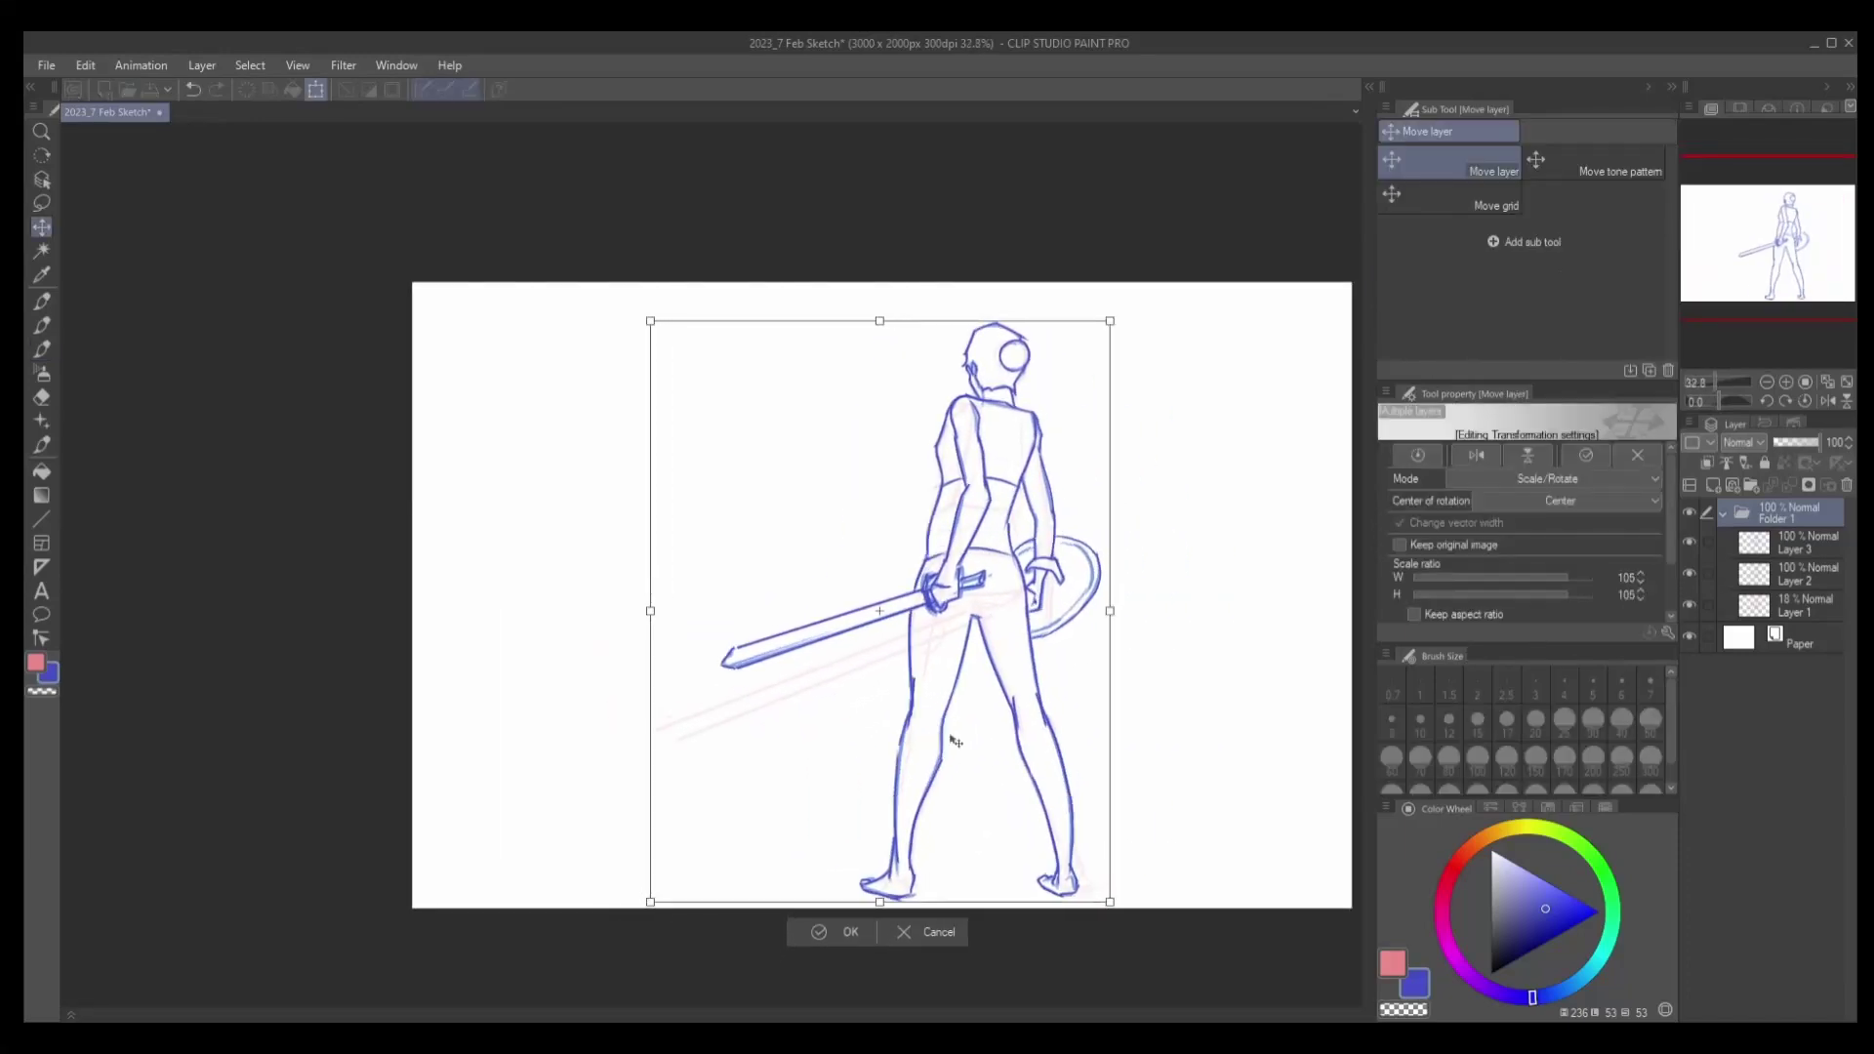
key(Return)
drag(958, 719, 995, 708)
Add a layer mask to Layer 1 and erase the faint pink sword lines below the traced blade with the Hard eraser.
scroll(891, 733, down, 1)
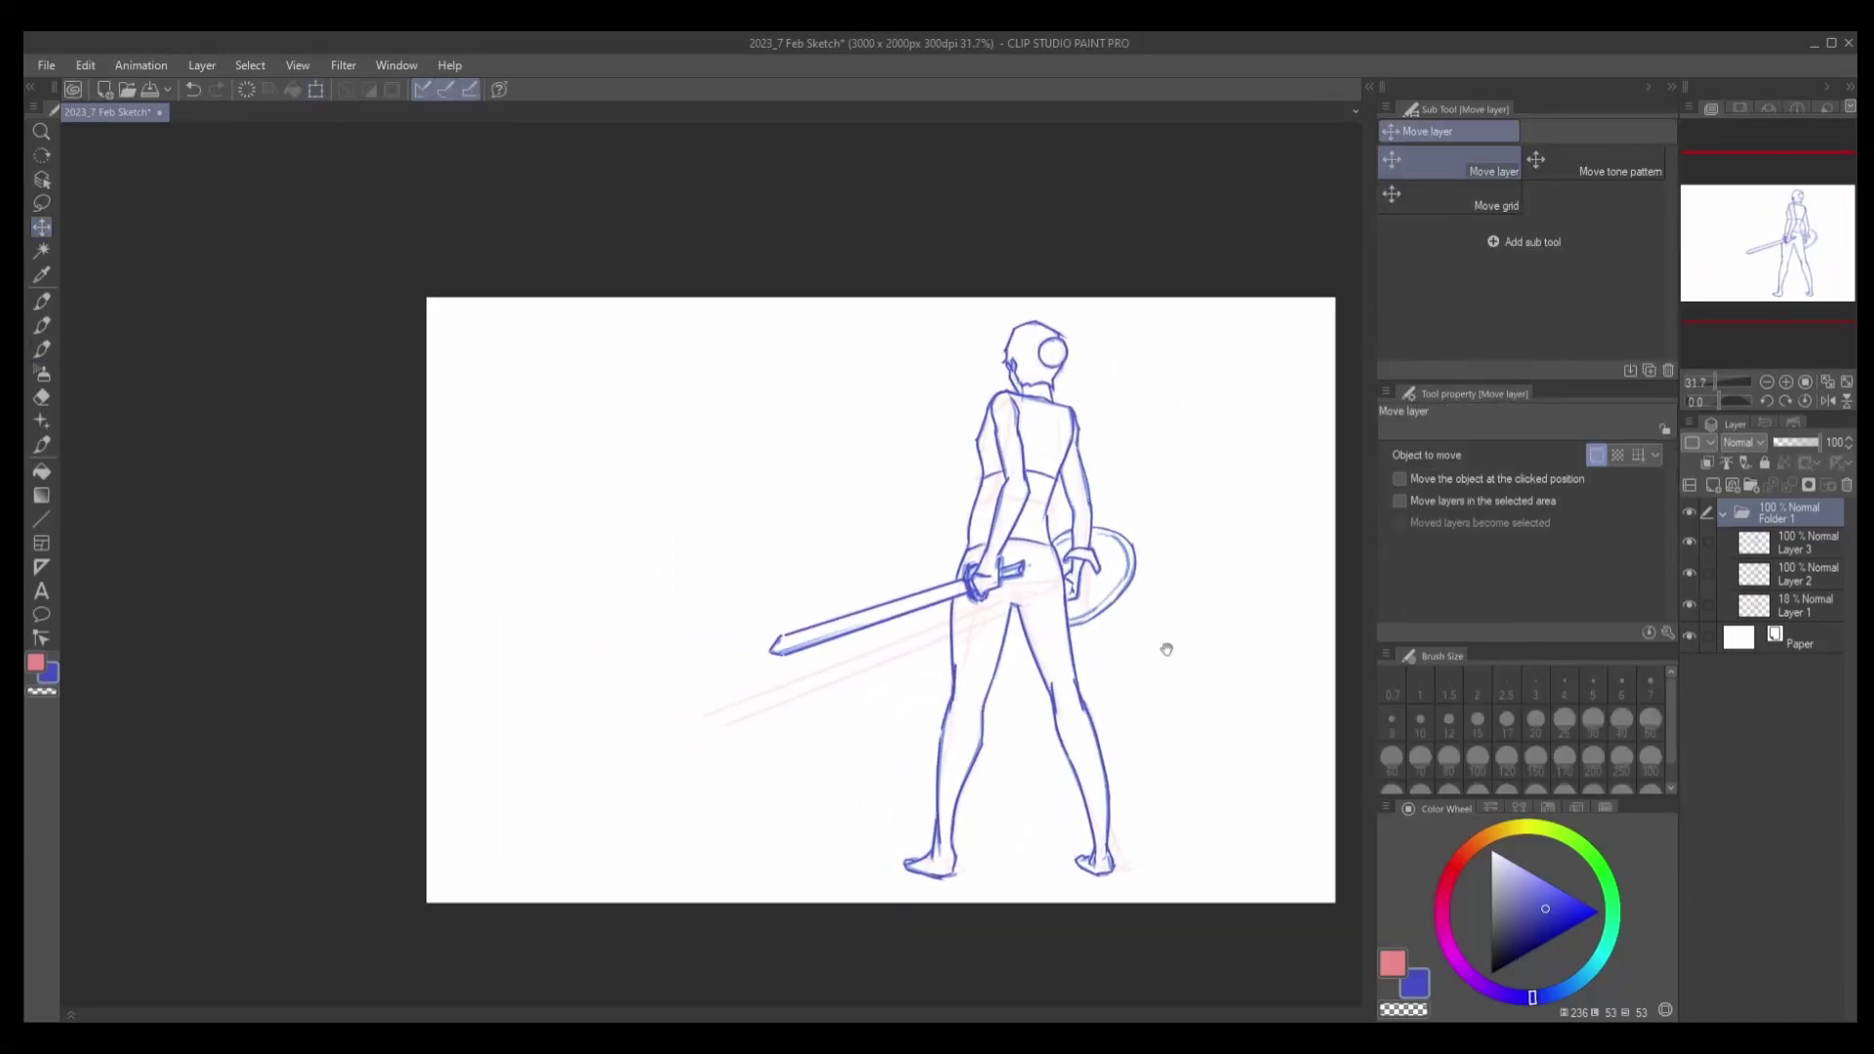
drag(1166, 649, 1115, 656)
click(1777, 605)
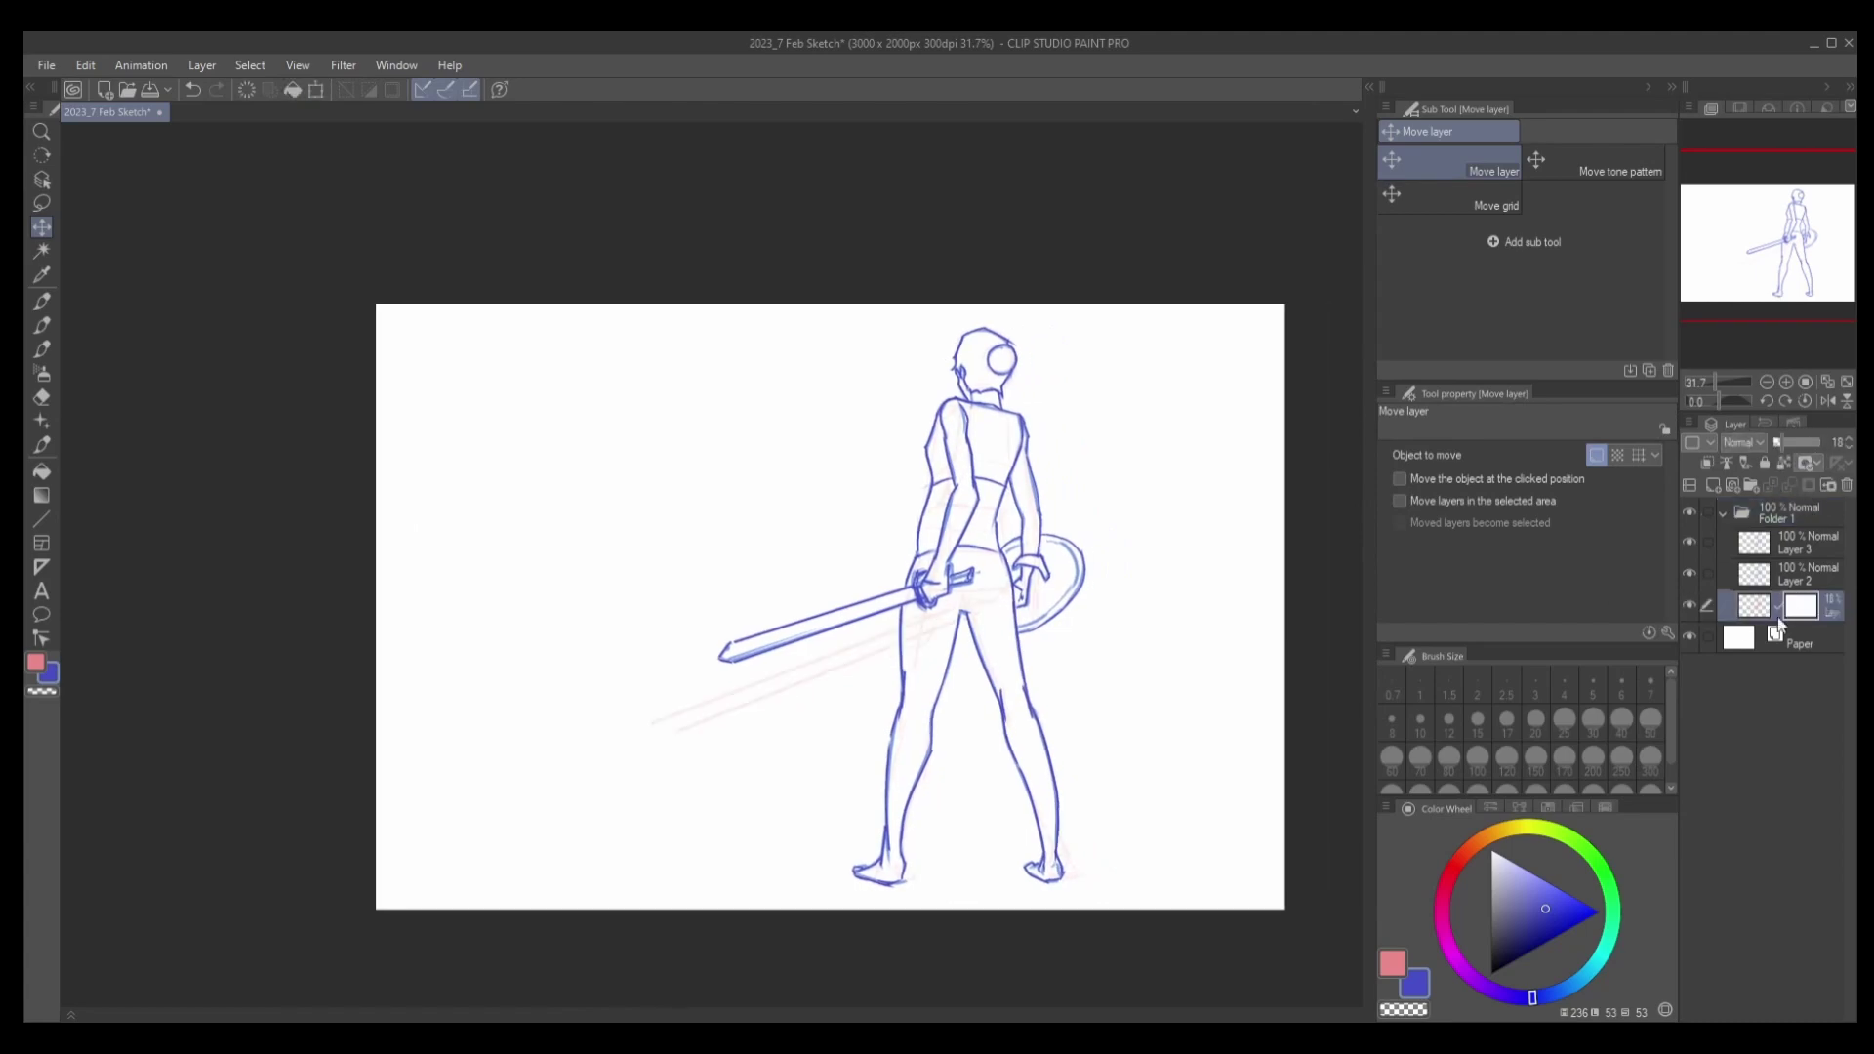
key(e)
mouse_move(652, 740)
mouse_down()
mouse_move(853, 669)
mouse_move(663, 750)
mouse_move(757, 706)
mouse_up()
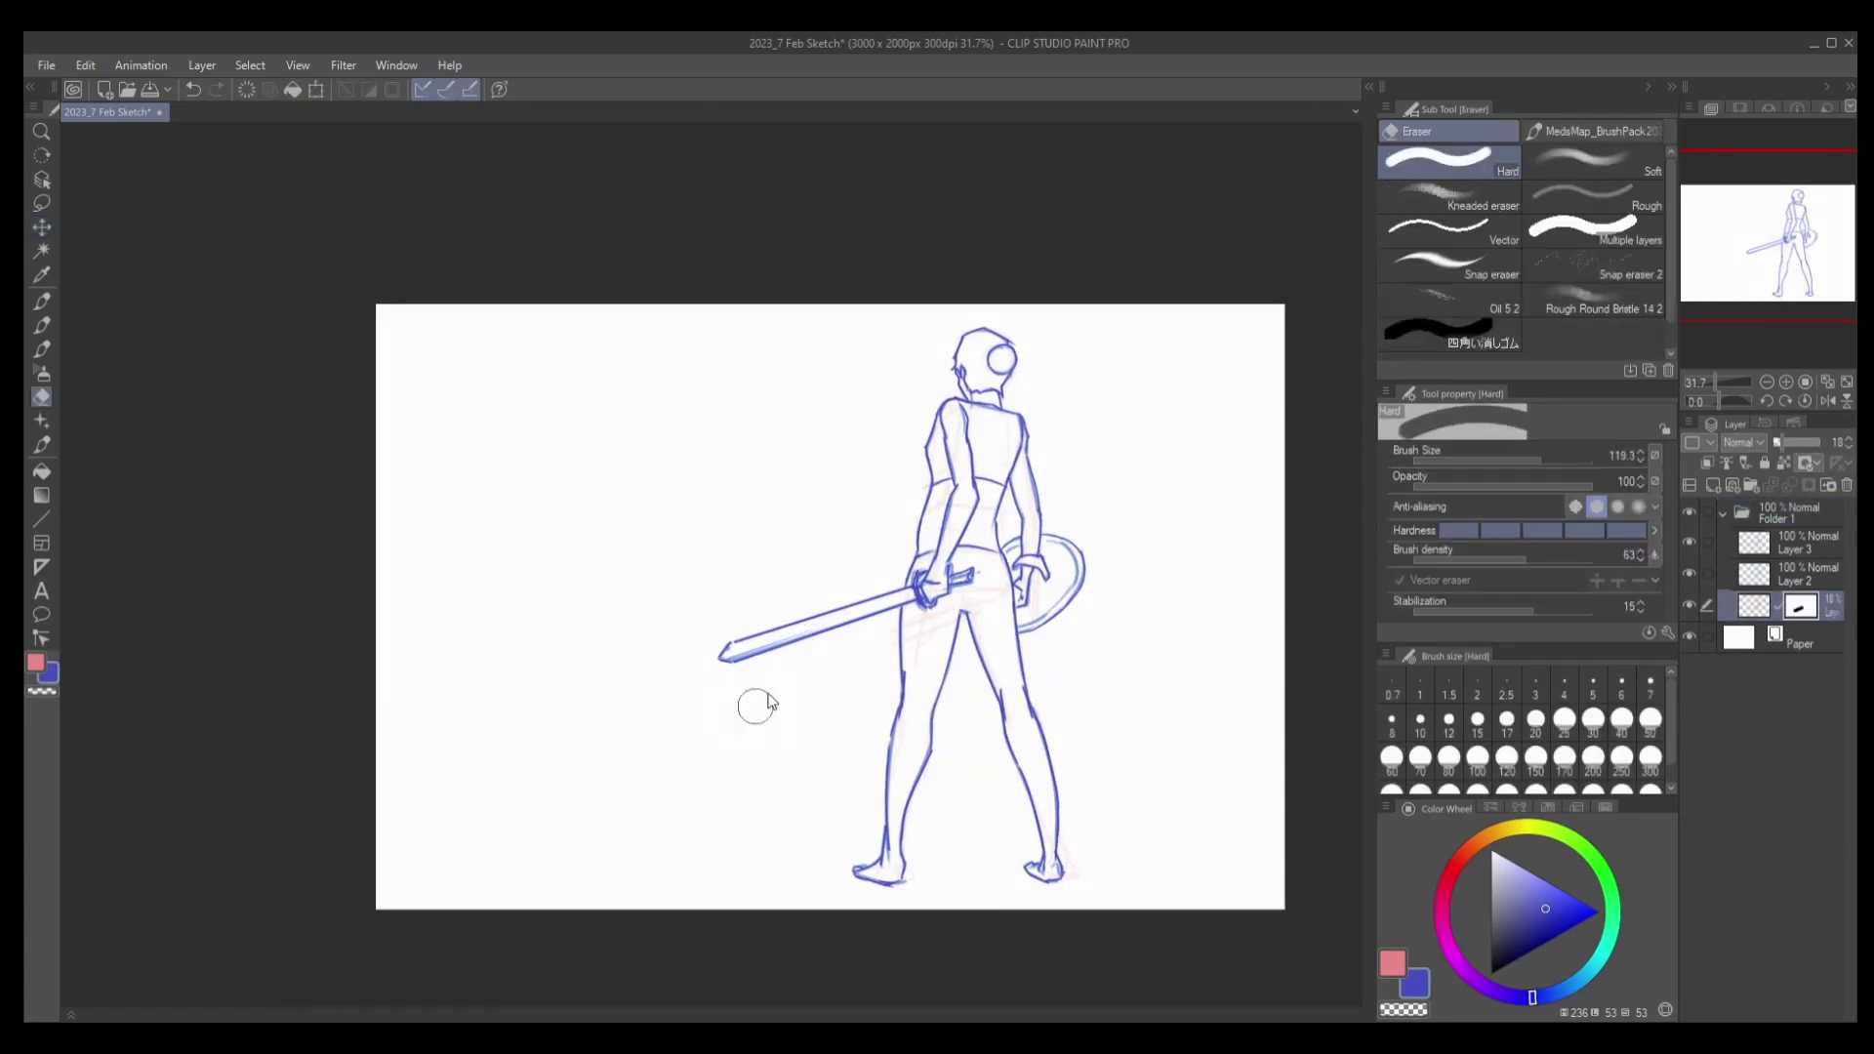